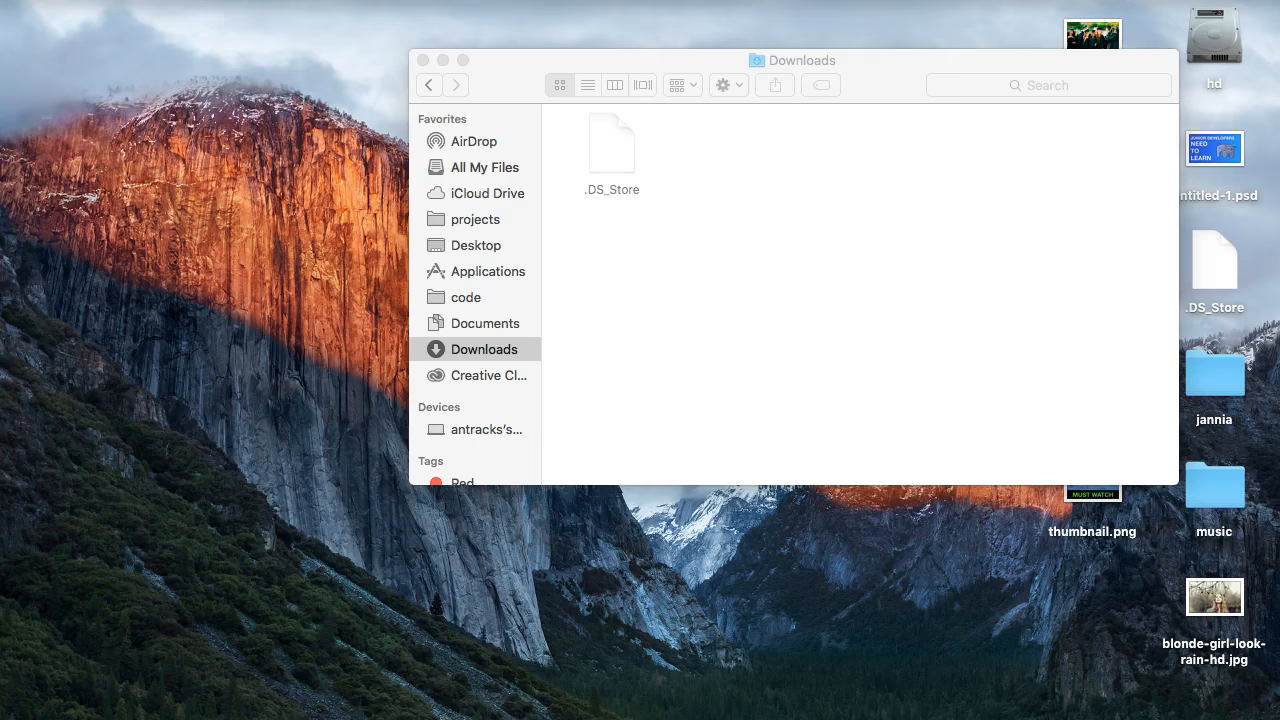
- Launch Adobe Experience Design CC (Beta)
left_click(434, 706)
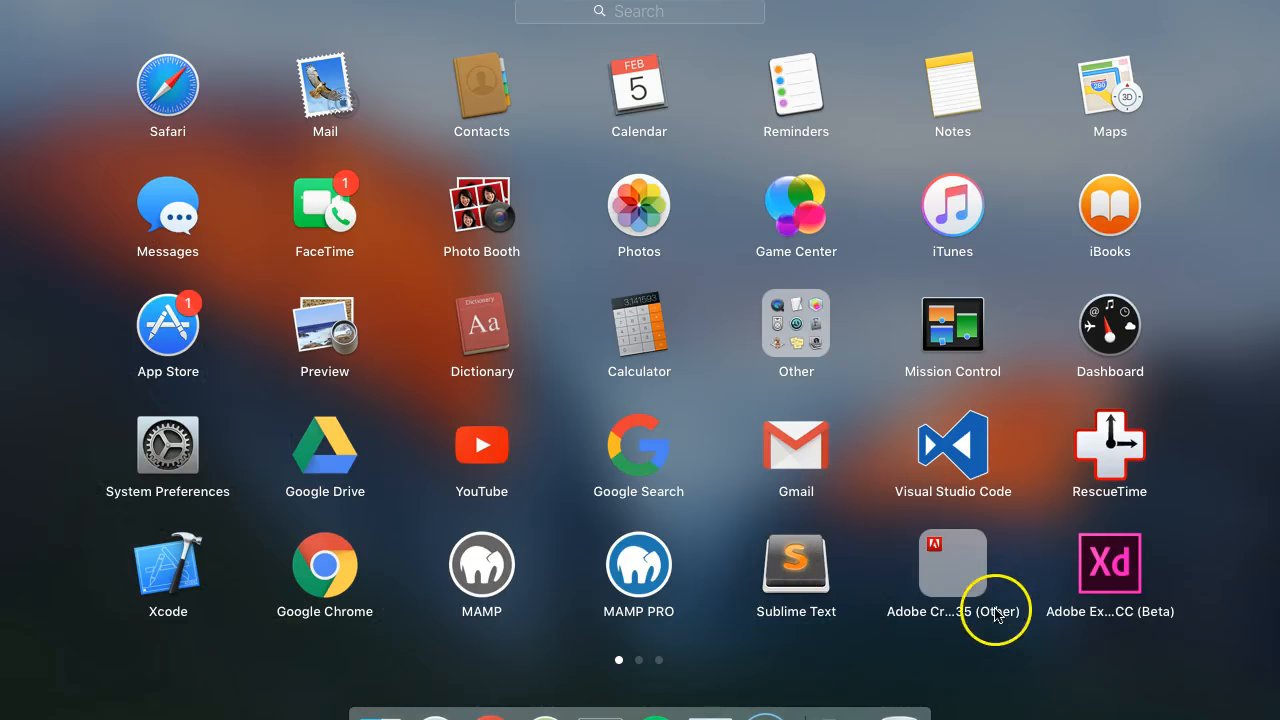
left_click(1116, 589)
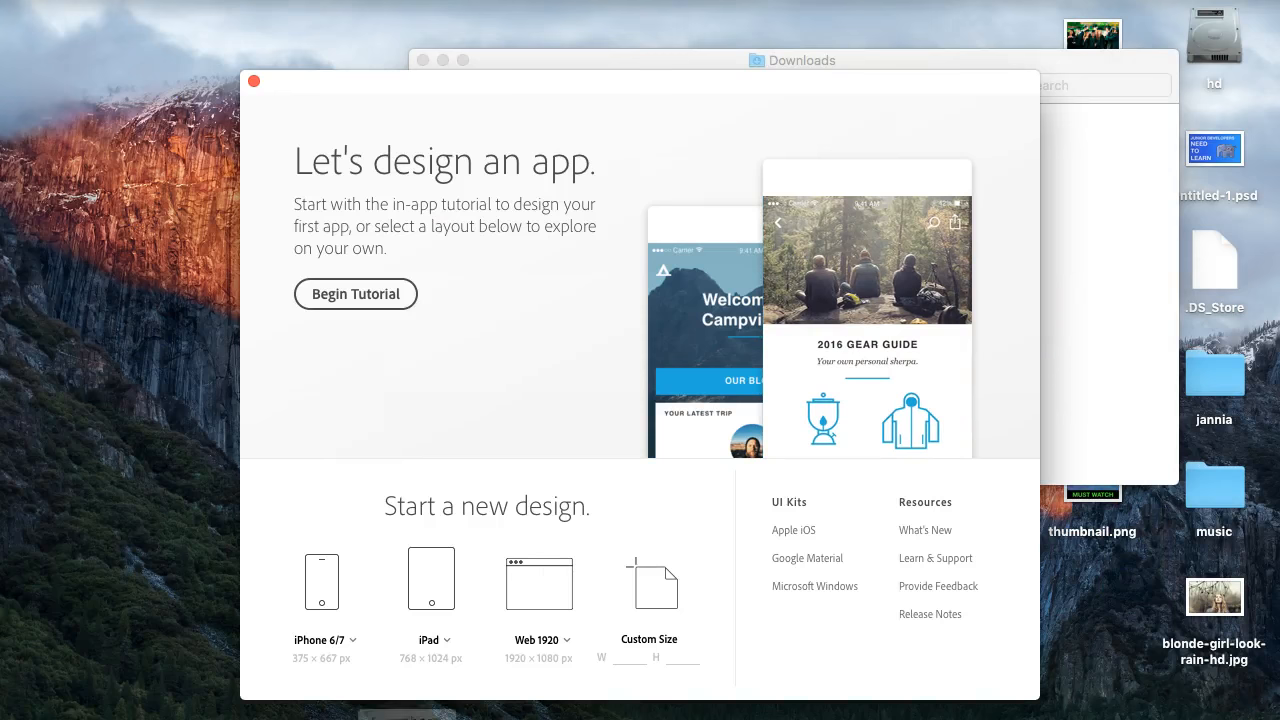
- Switch to Google Chrome and go to adobe.com
left_click(457, 705)
left_click(800, 60)
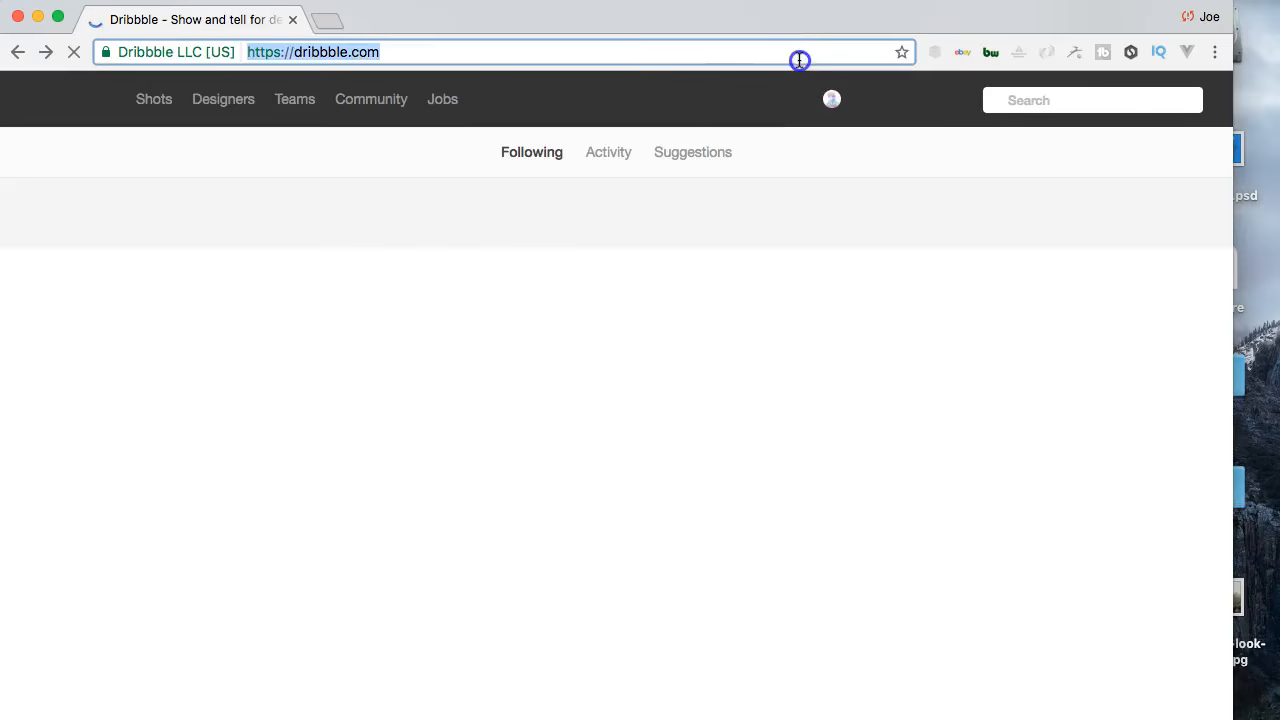
type("adobe")
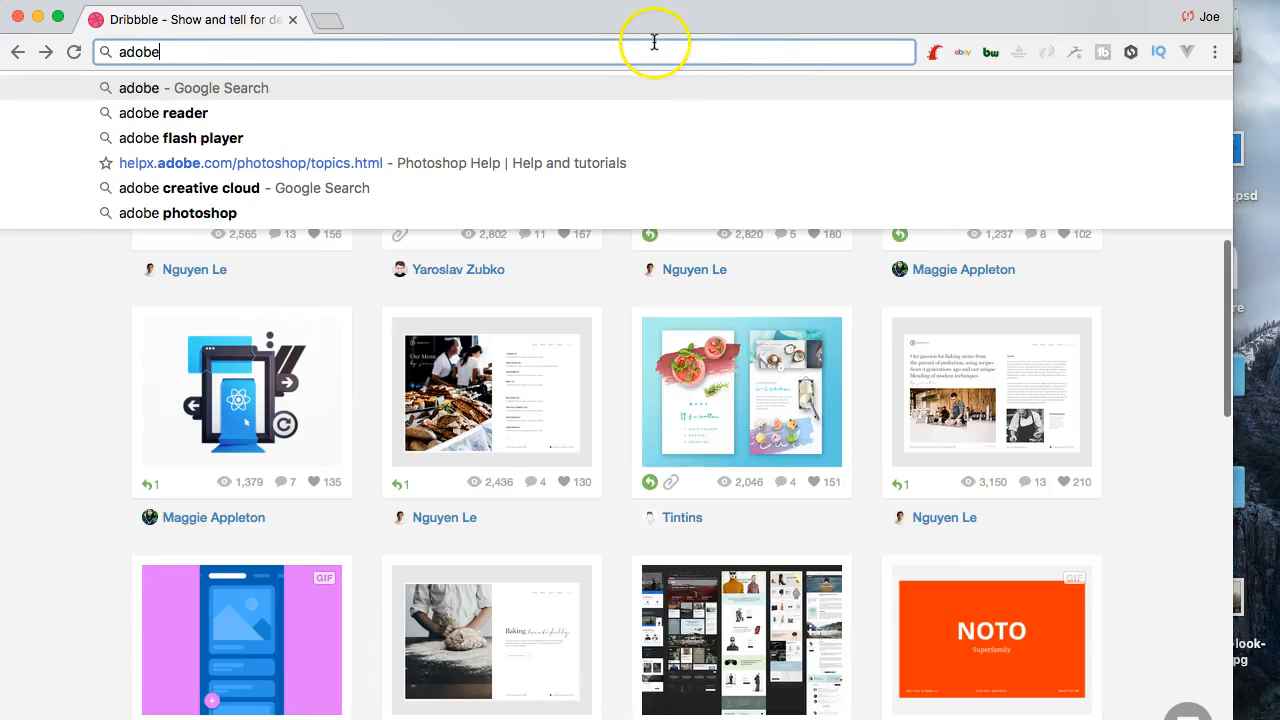
type(".com")
key("Return")
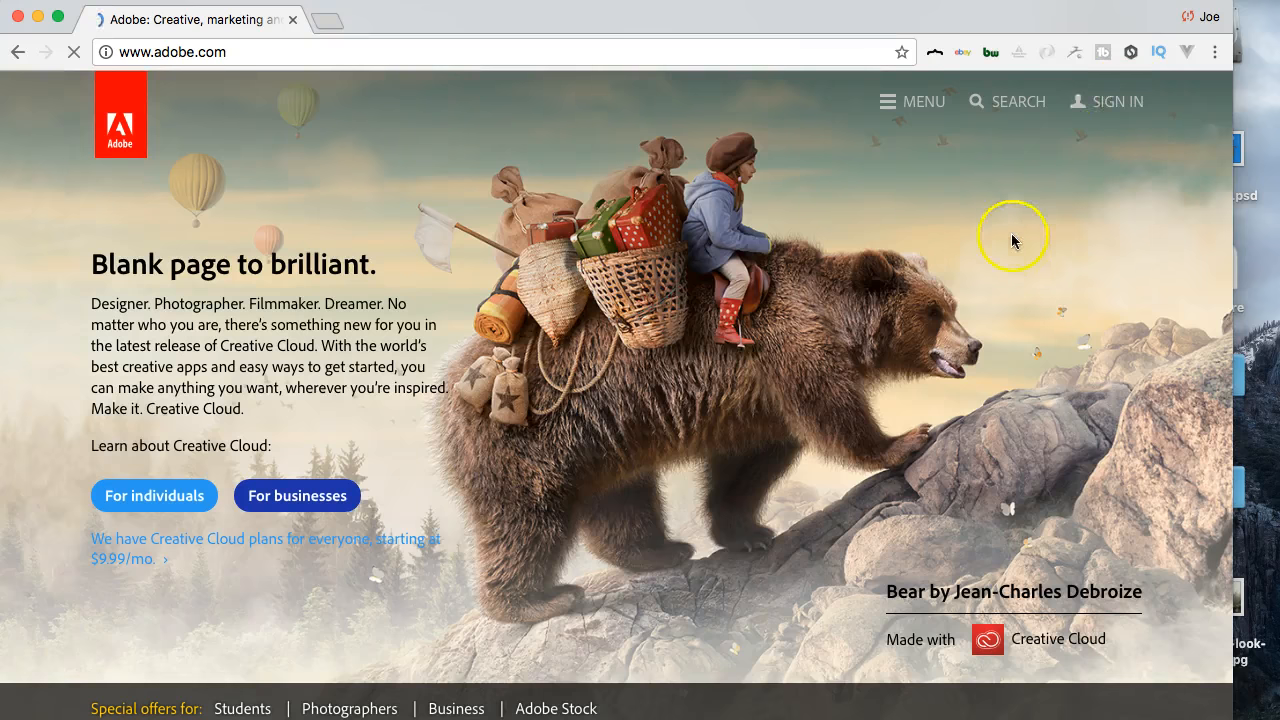
- Search the Adobe website for "adobe xd" and go to the Experience Design CC (Beta) product page
scroll(850, 290, "down", 4)
scroll(848, 286, "up", 3)
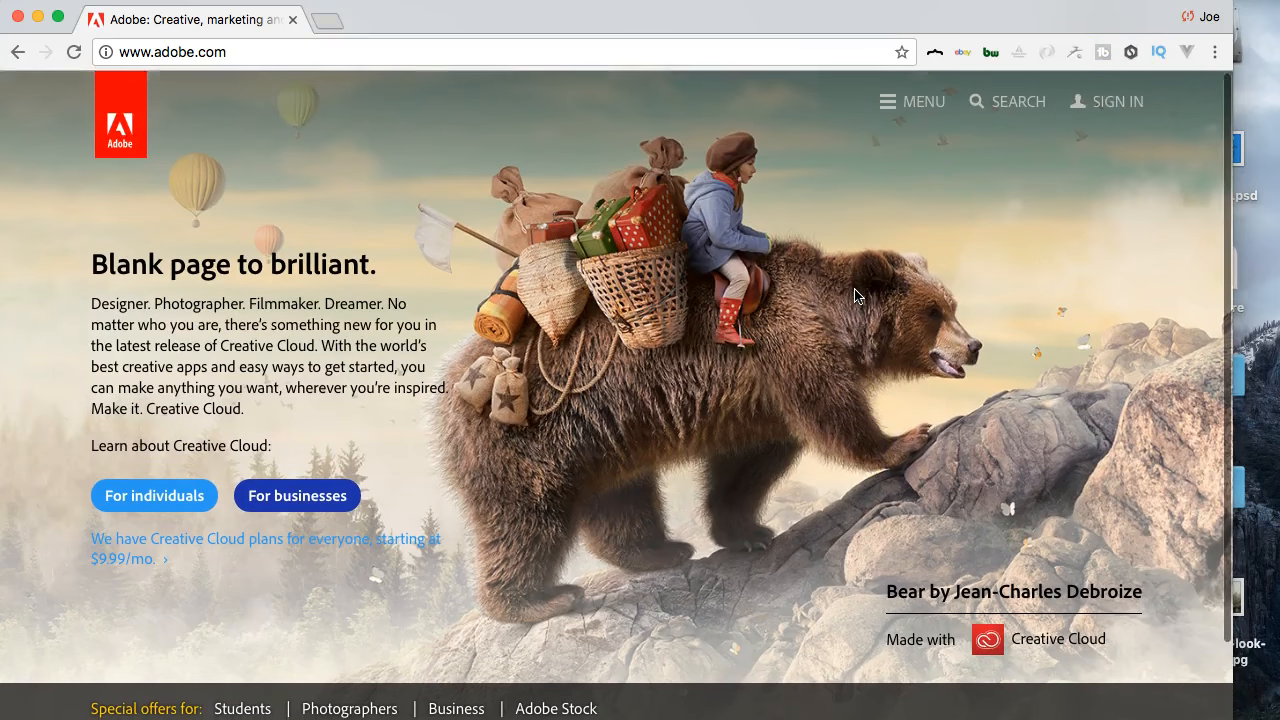
scroll(960, 170, "down", 1)
scroll(1095, 110, "up", 1)
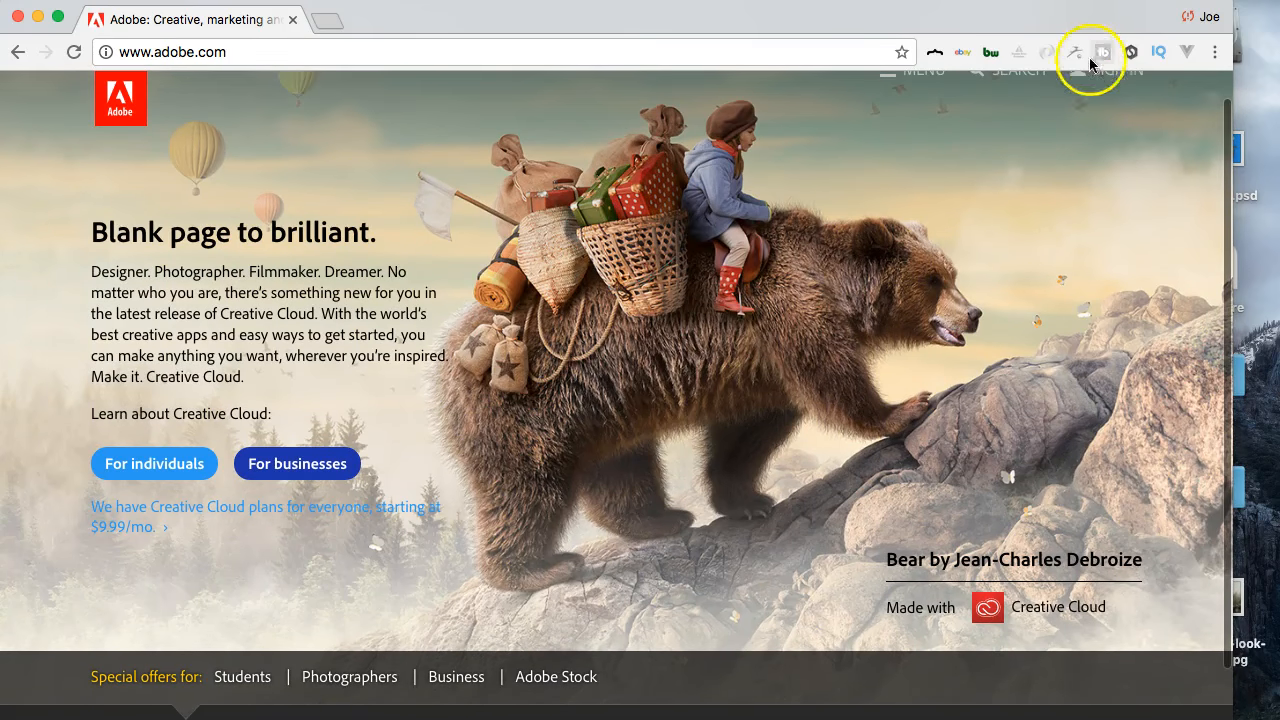
scroll(1090, 120, "up", 1)
left_click(986, 104)
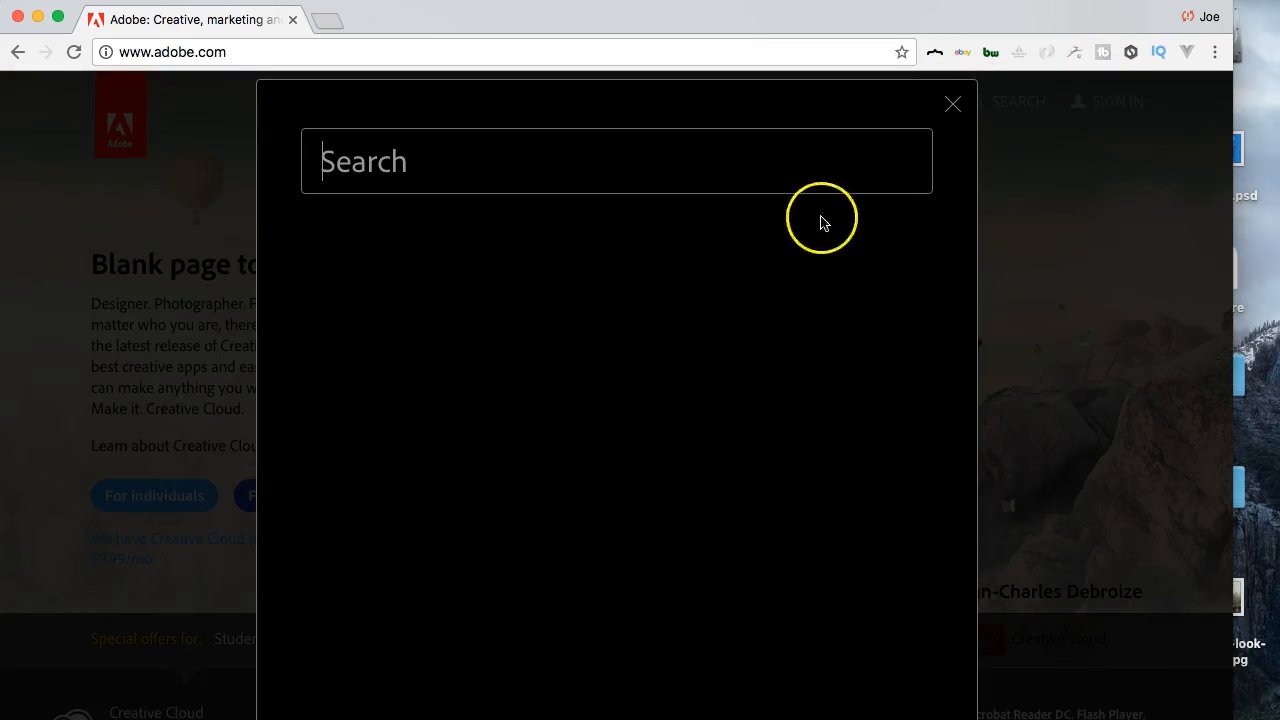
type("adobe")
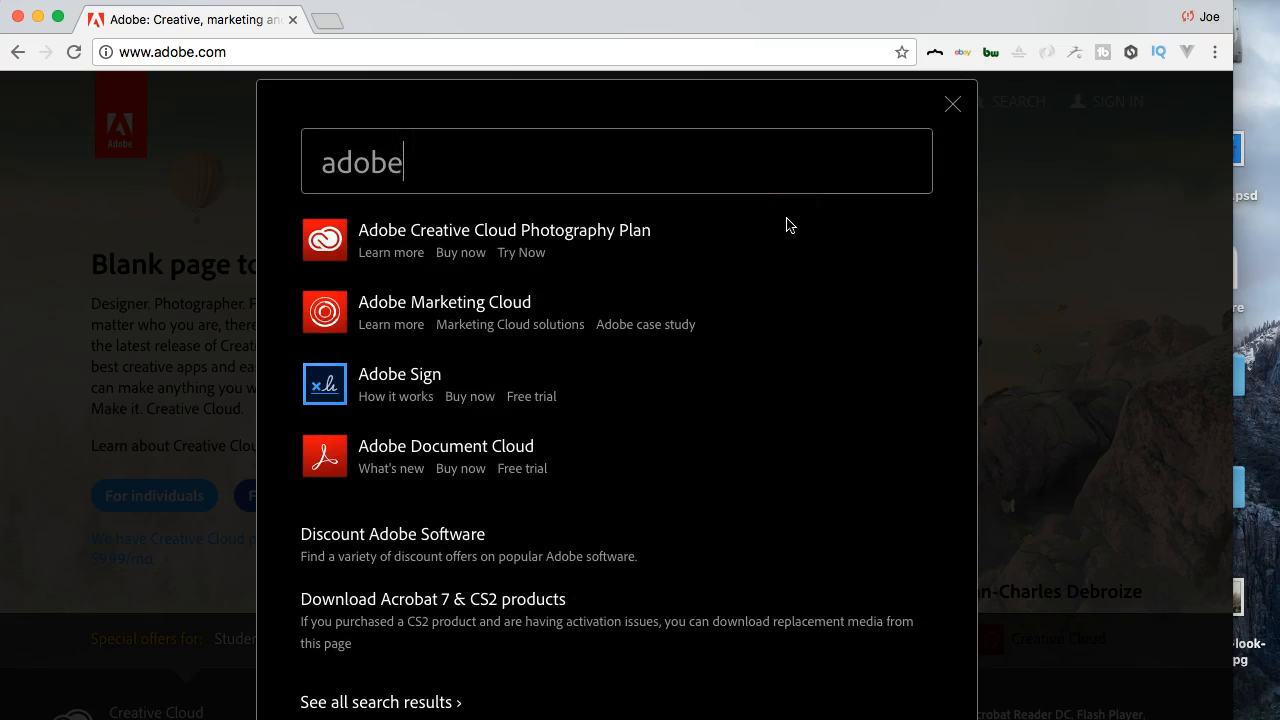
type(" xd")
left_click(580, 243)
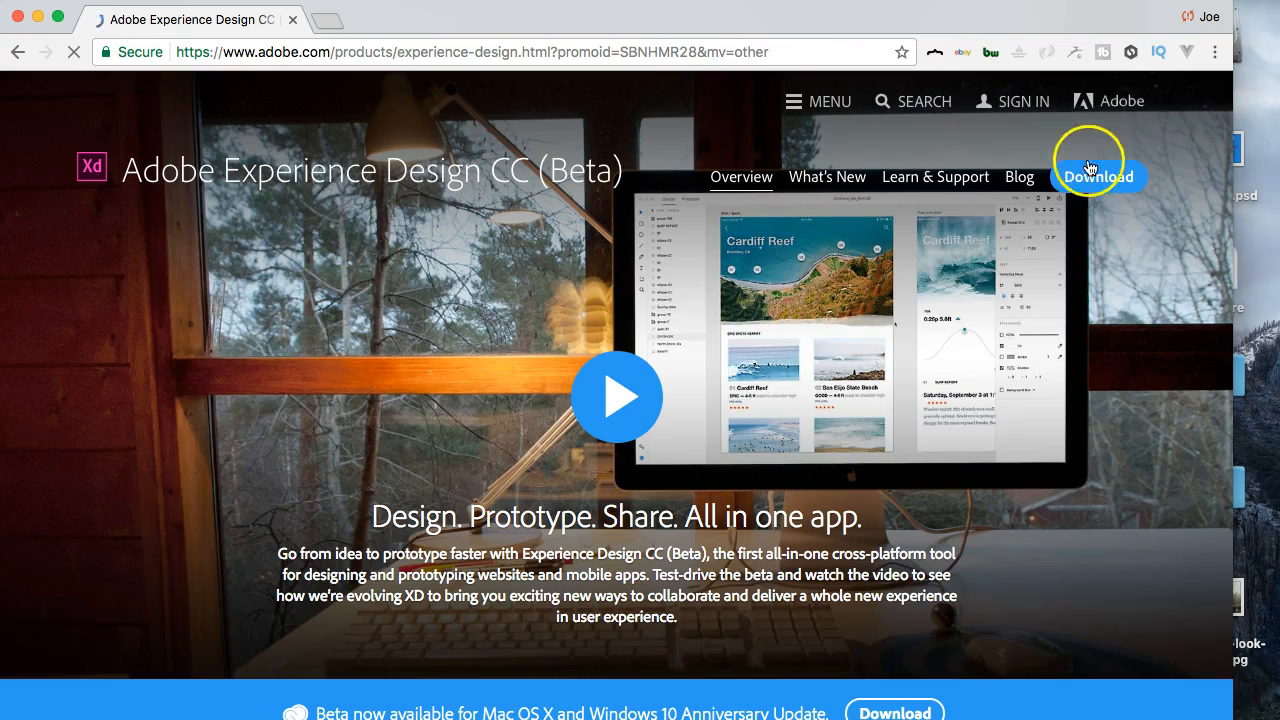
- Look through the Experience Design CC (Beta) product page for its download options and feature descriptions
scroll(1080, 366, "down", 15)
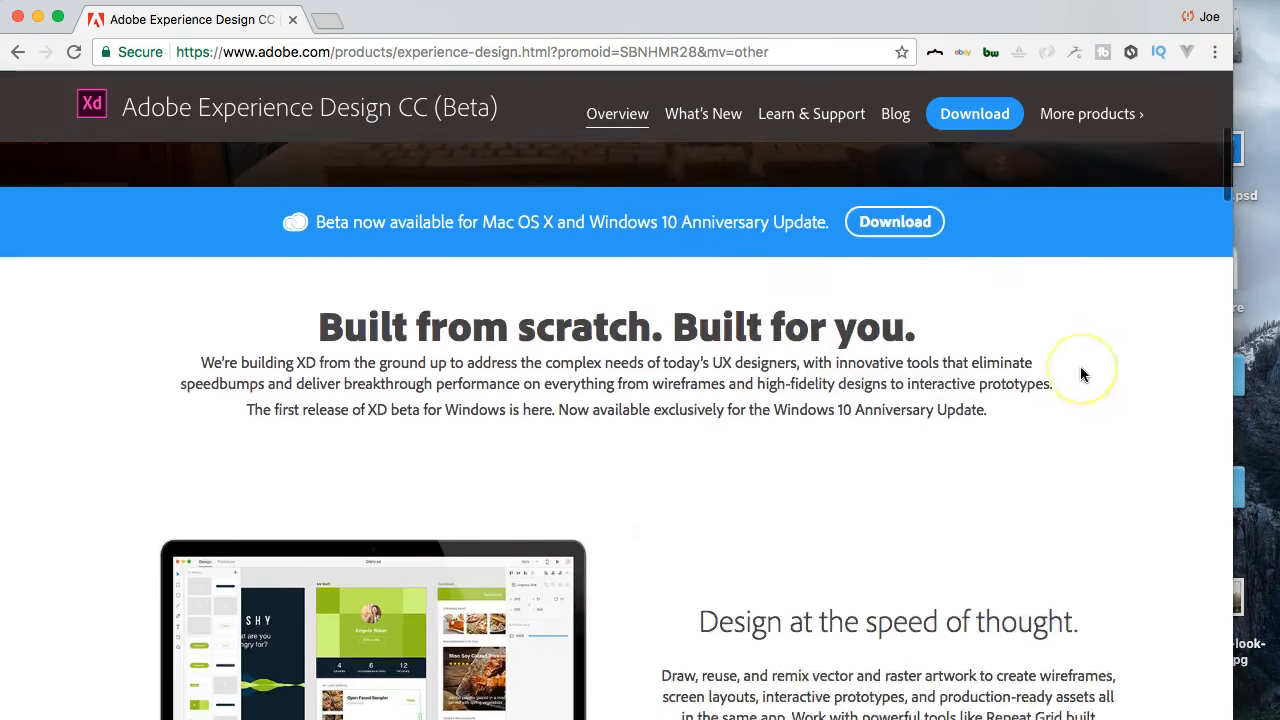
scroll(576, 362, "up", 3)
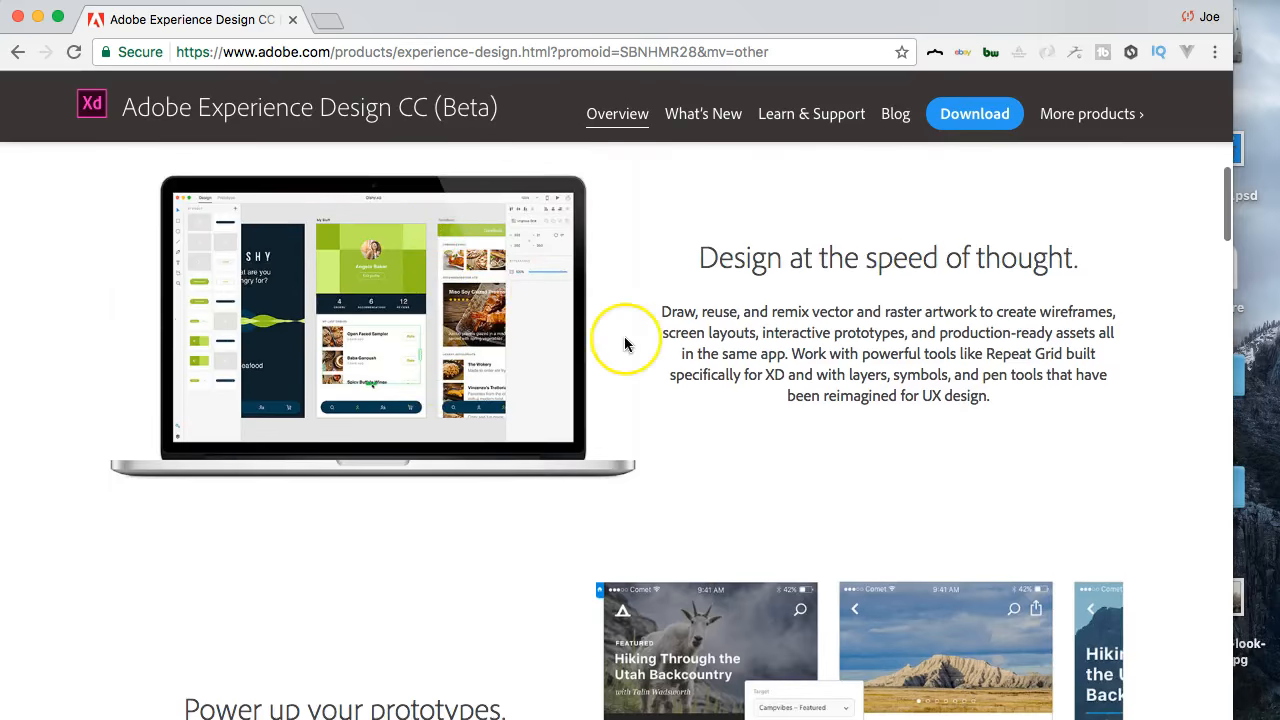
scroll(549, 294, "down", 8)
scroll(624, 344, "down", 12)
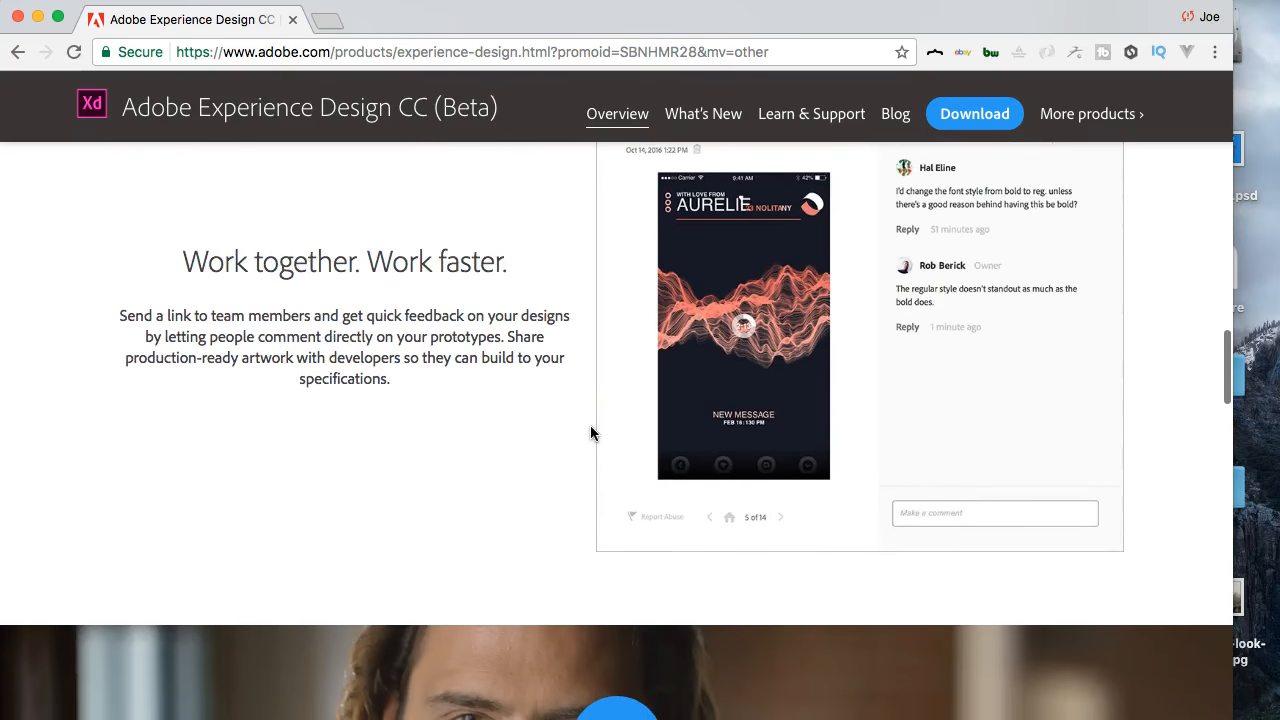
scroll(590, 427, "down", 3)
scroll(592, 593, "down", 10)
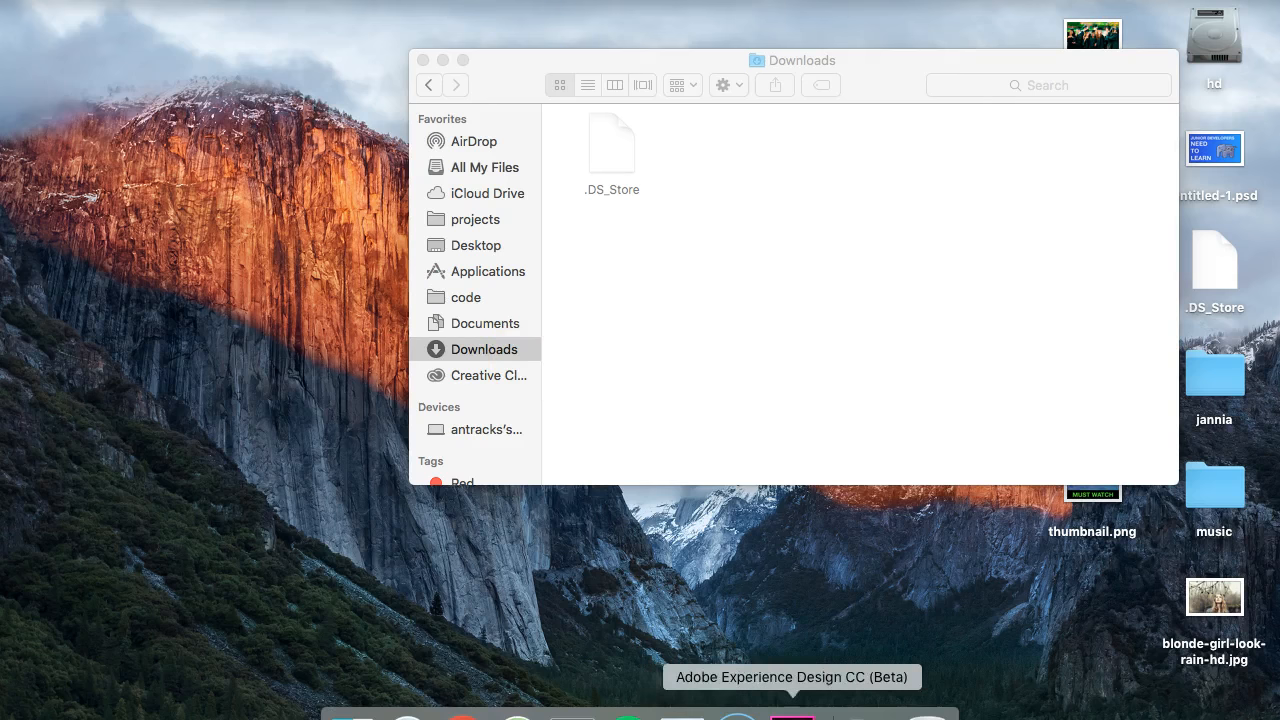
- Switch to Adobe Experience Design CC (Beta) and start a new design with the Web 1920 preset, 1920 × 1080 px
left_click(792, 714)
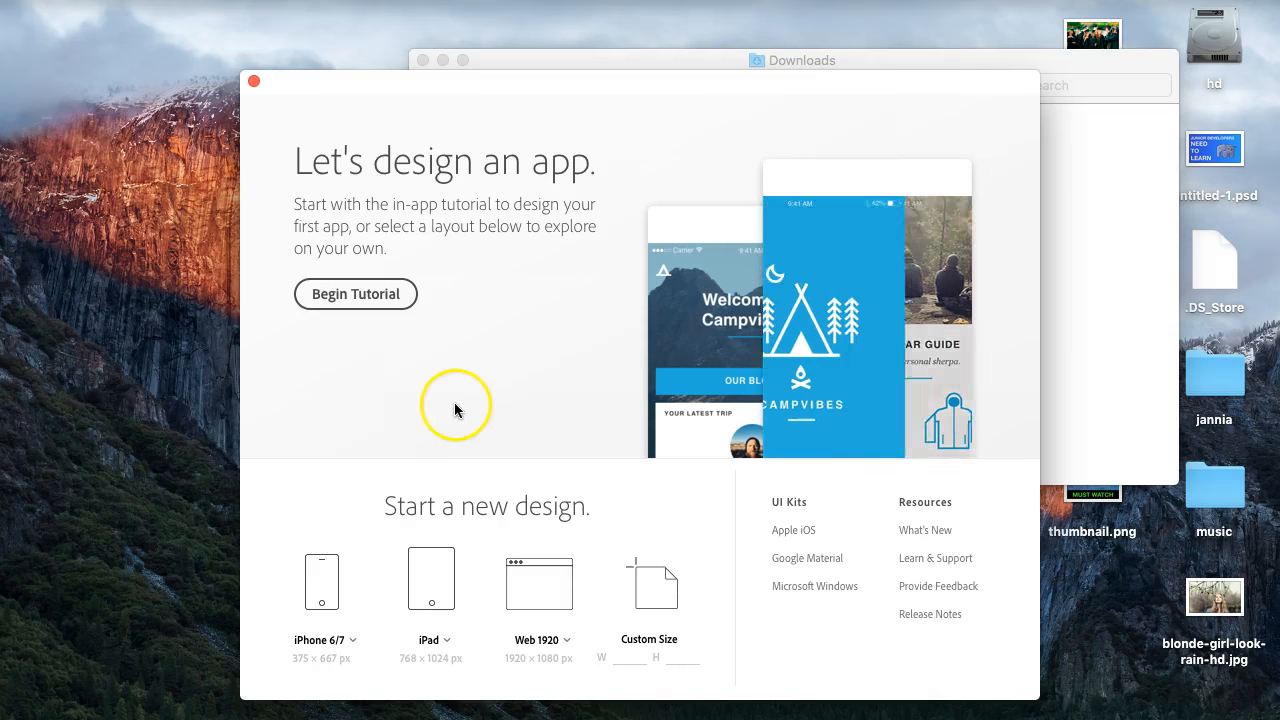
left_click(540, 587)
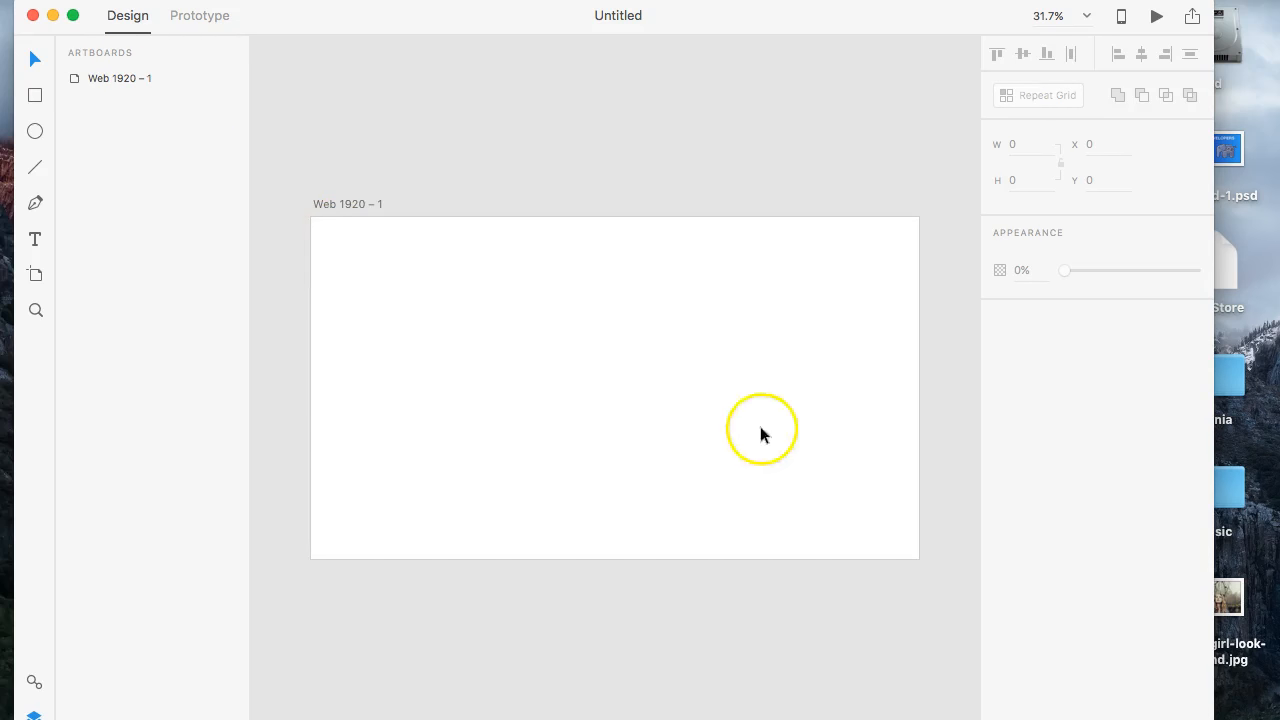
- Duplicate the Web 1920 – 1 artboard and undo the duplication
left_click(100, 81)
right_click(100, 81)
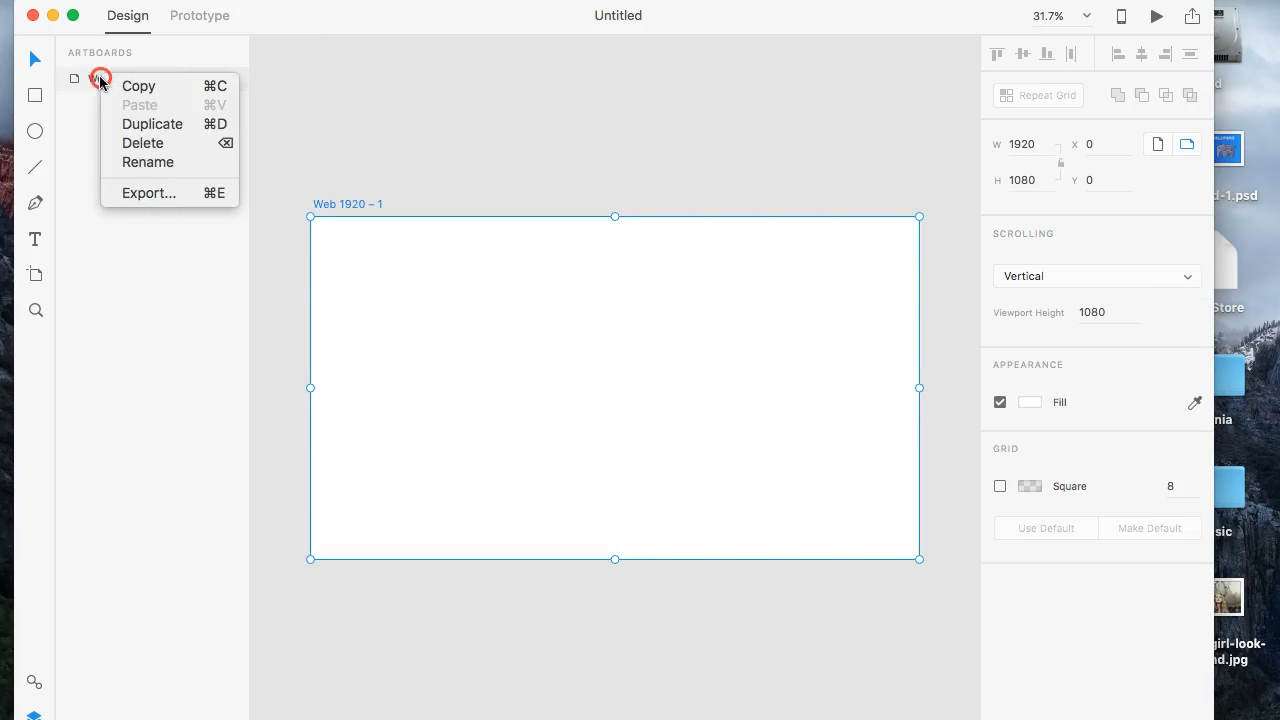
left_click(148, 123)
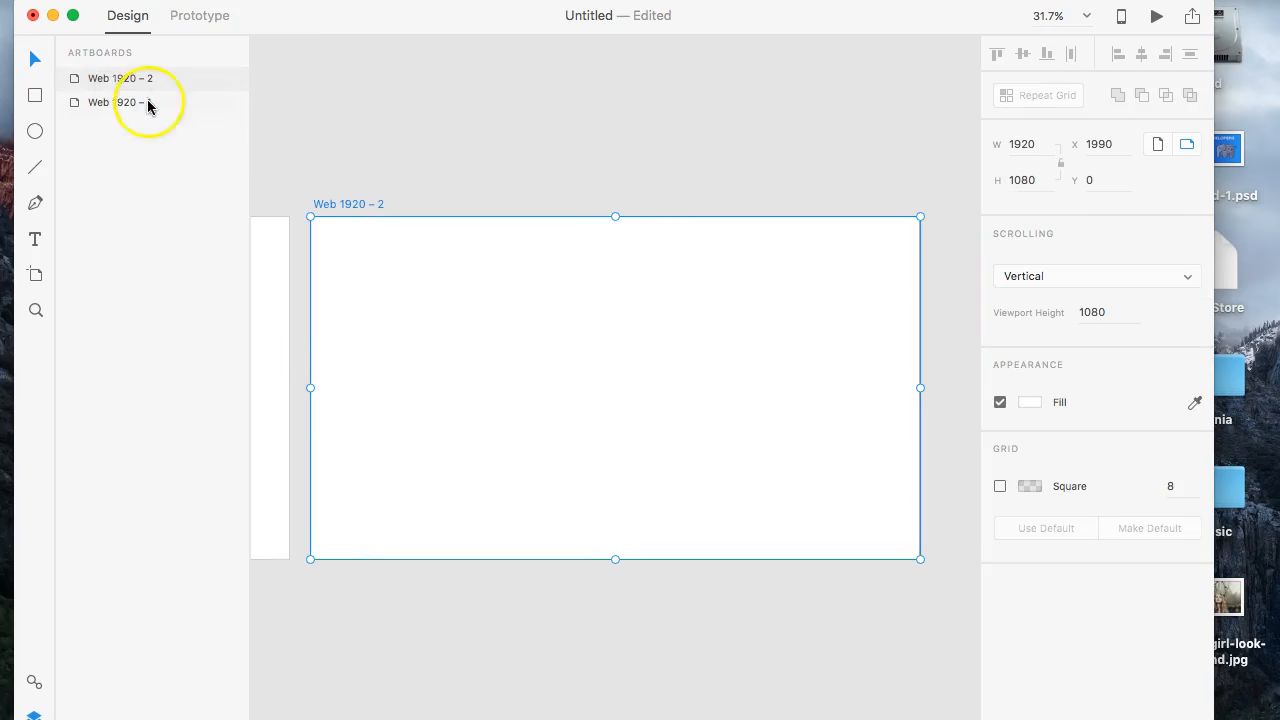
scroll(403, 142, "left", 5)
scroll(403, 142, "right", 7)
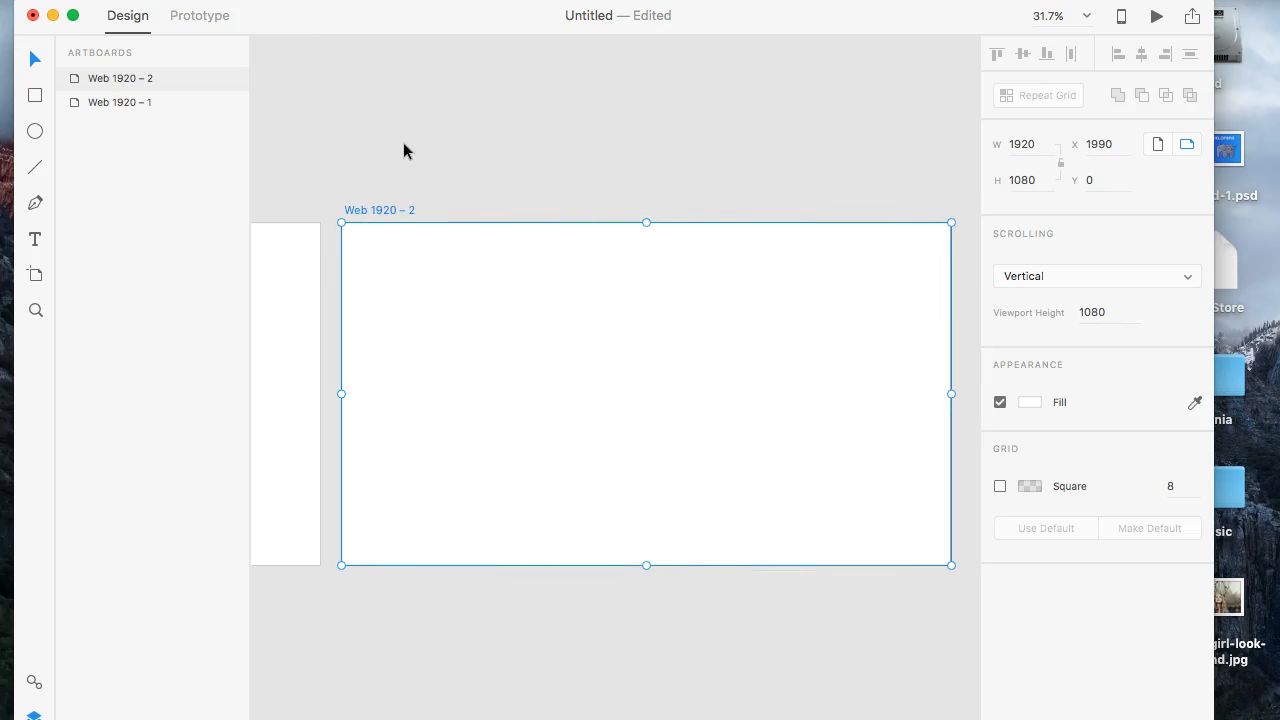
key("super+z")
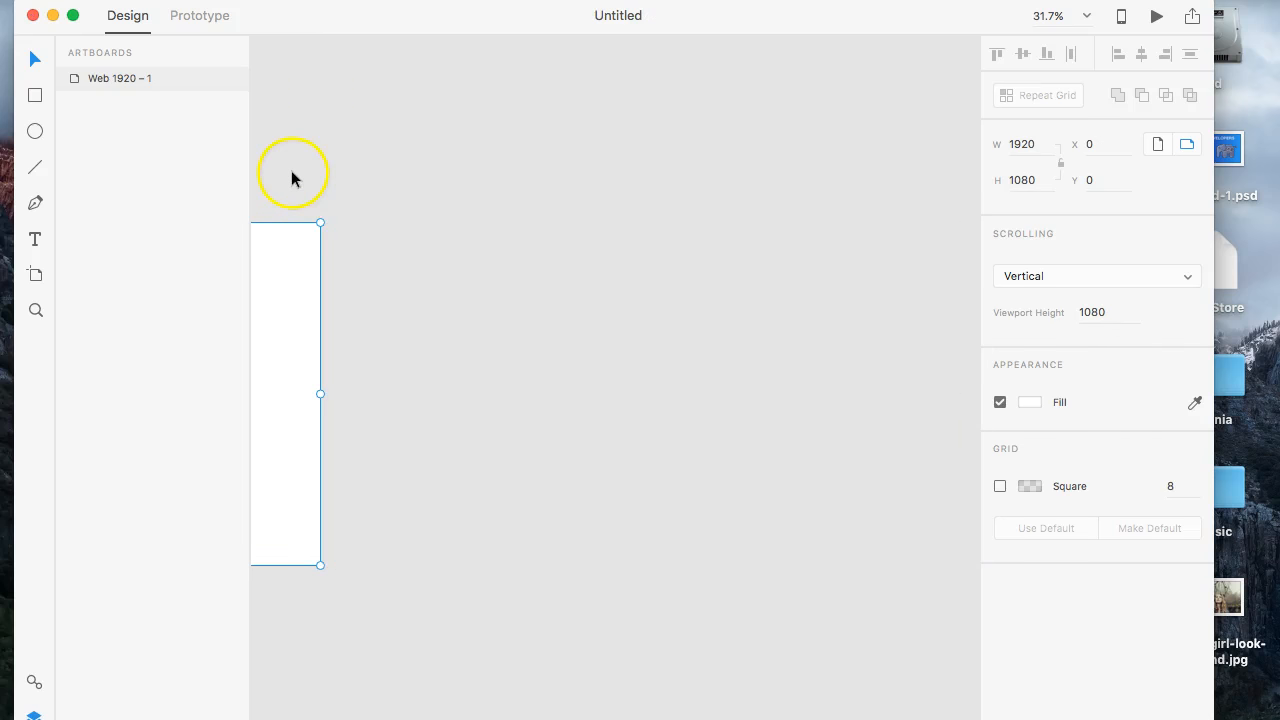
scroll(325, 214, "left", 8)
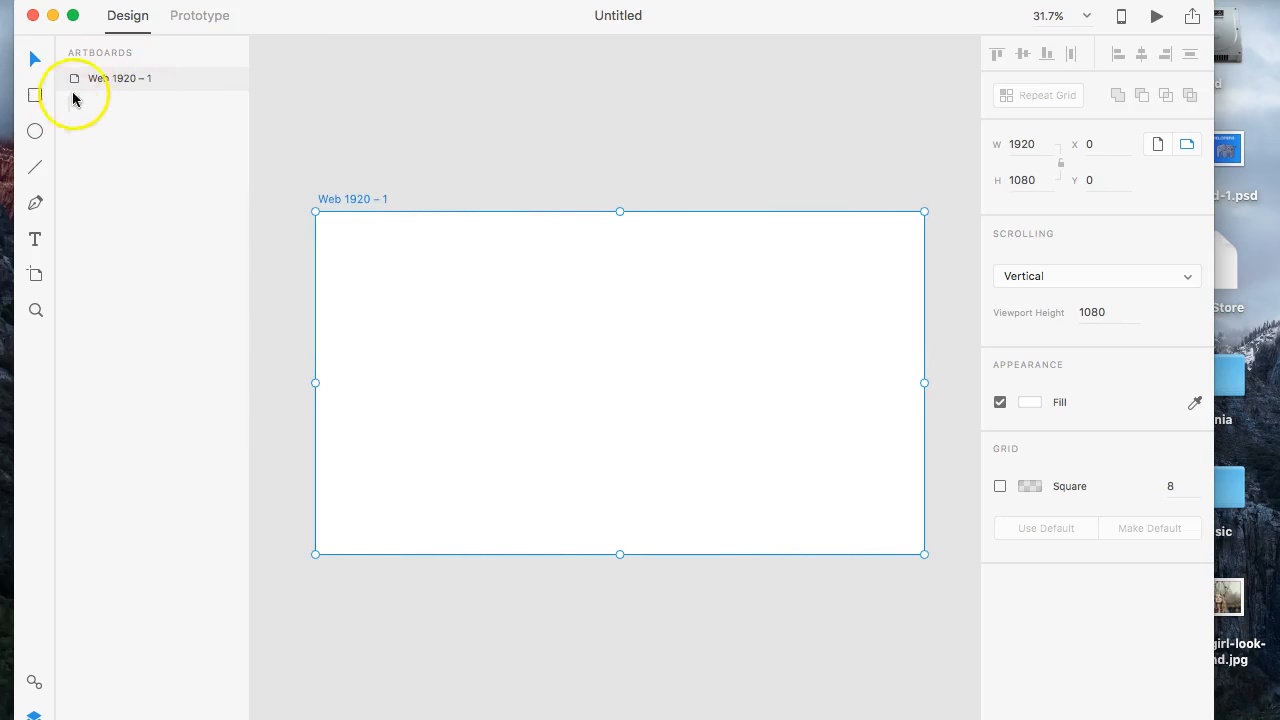
- Extend the Web 1920 – 1 artboard downward to a height of about 2521 px
left_click(36, 95)
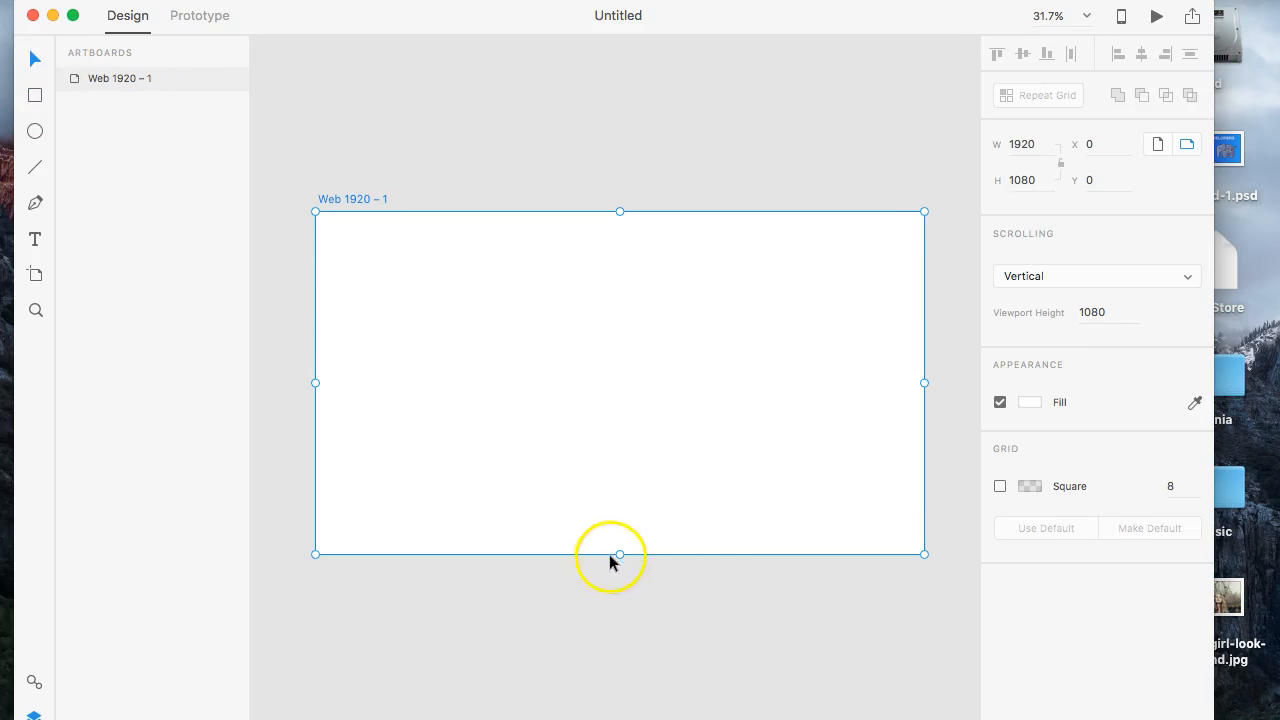
left_click_drag(621, 556, 626, 671)
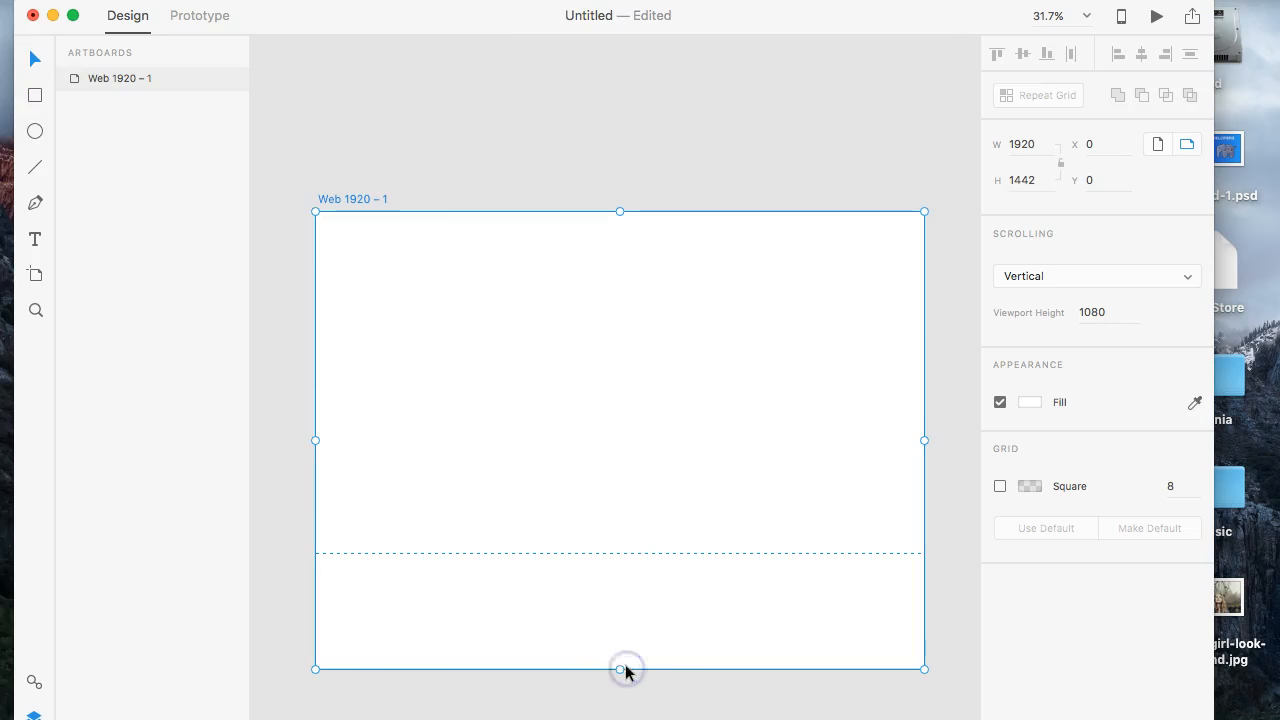
scroll(626, 673, "down", 4)
scroll(626, 673, "down", 1)
left_click(630, 487)
left_click_drag(628, 462, 622, 677)
scroll(637, 509, "up", 5)
scroll(640, 512, "down", 4)
scroll(631, 403, "down", 3)
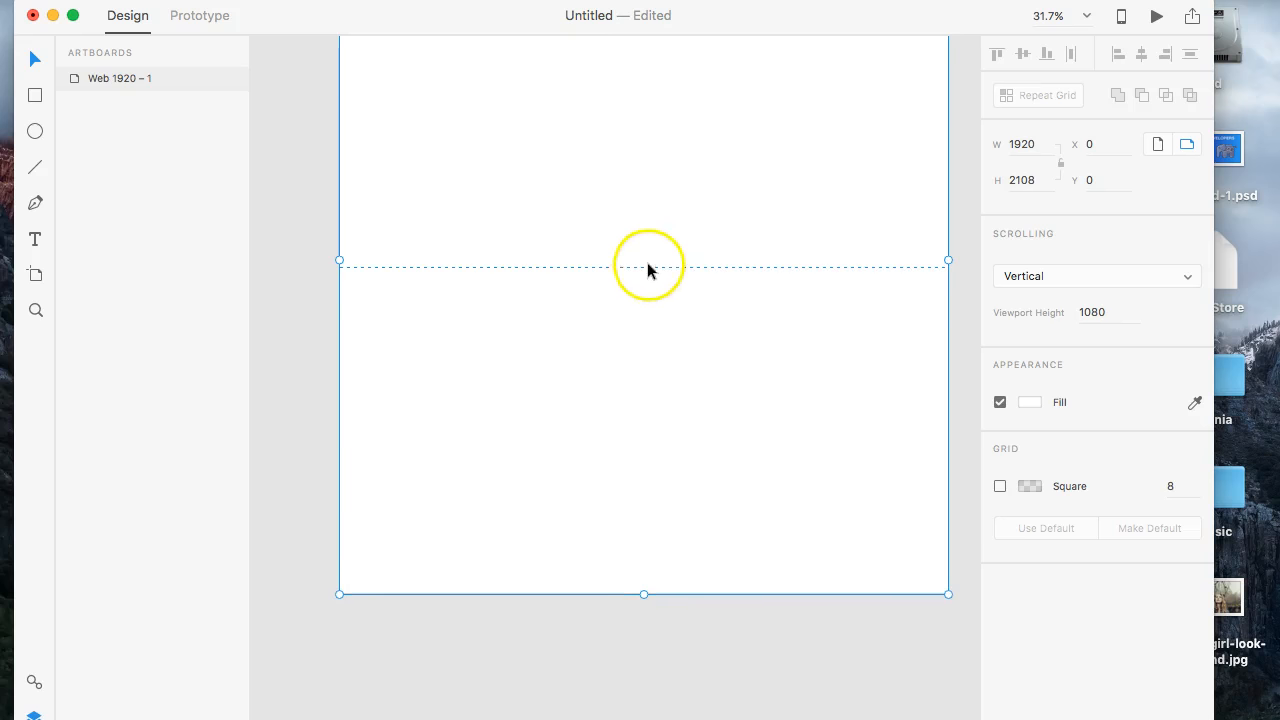
left_click_drag(645, 597, 646, 719)
scroll(643, 593, "down", 3)
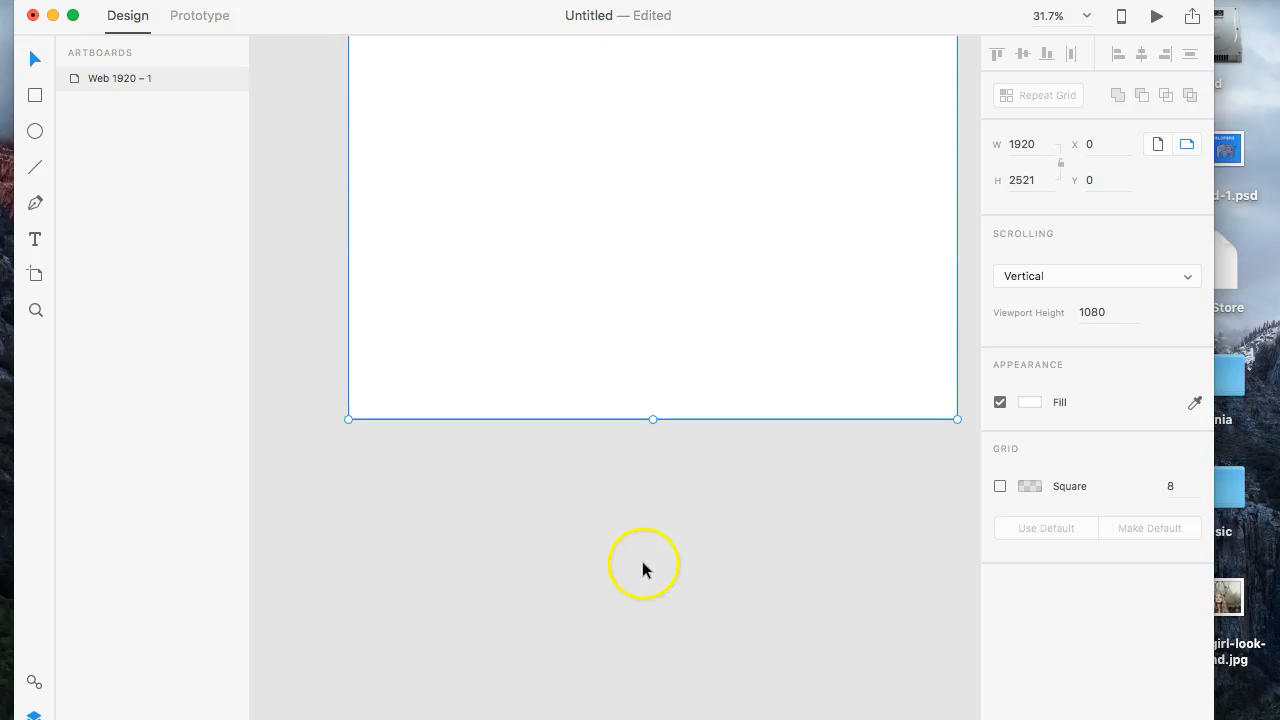
scroll(672, 296, "up", 15)
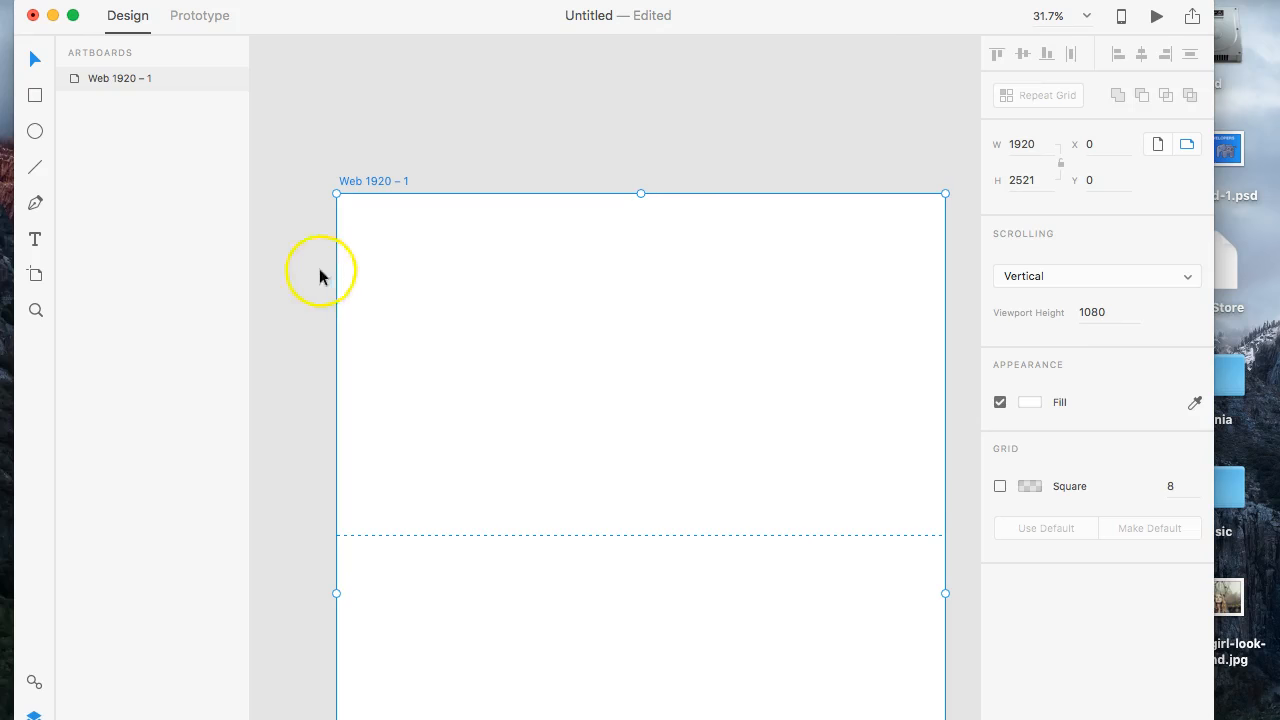
- Draw a rectangle at the top of the artboard and fit it to X 0, Y 0, 1920 px wide and about 1018 px high
left_click(35, 95)
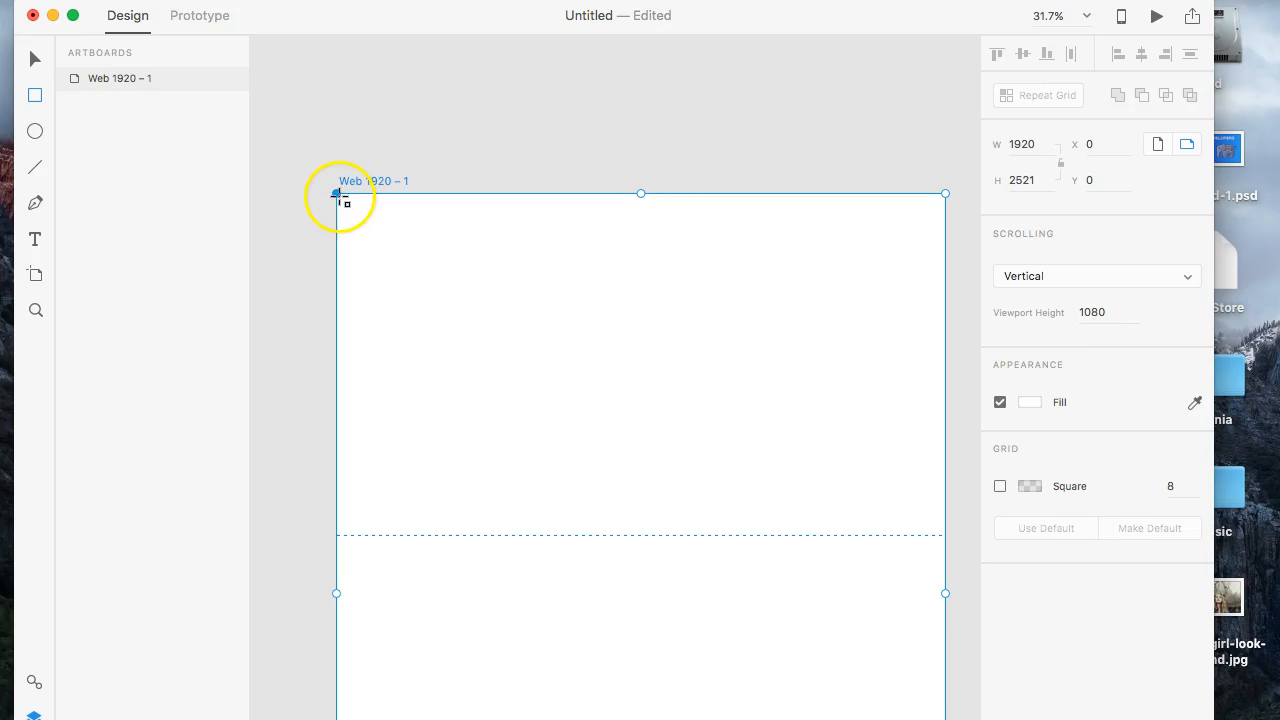
left_click_drag(337, 191, 337, 191)
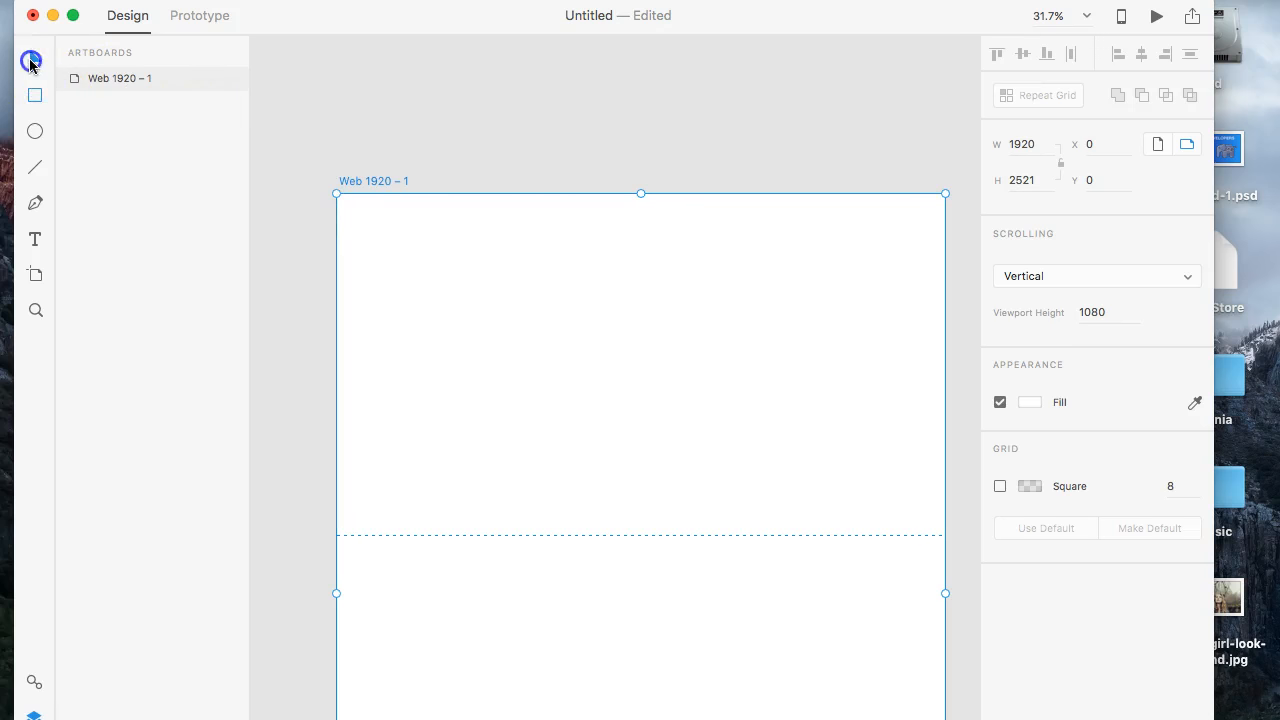
left_click_drag(327, 176, 947, 271)
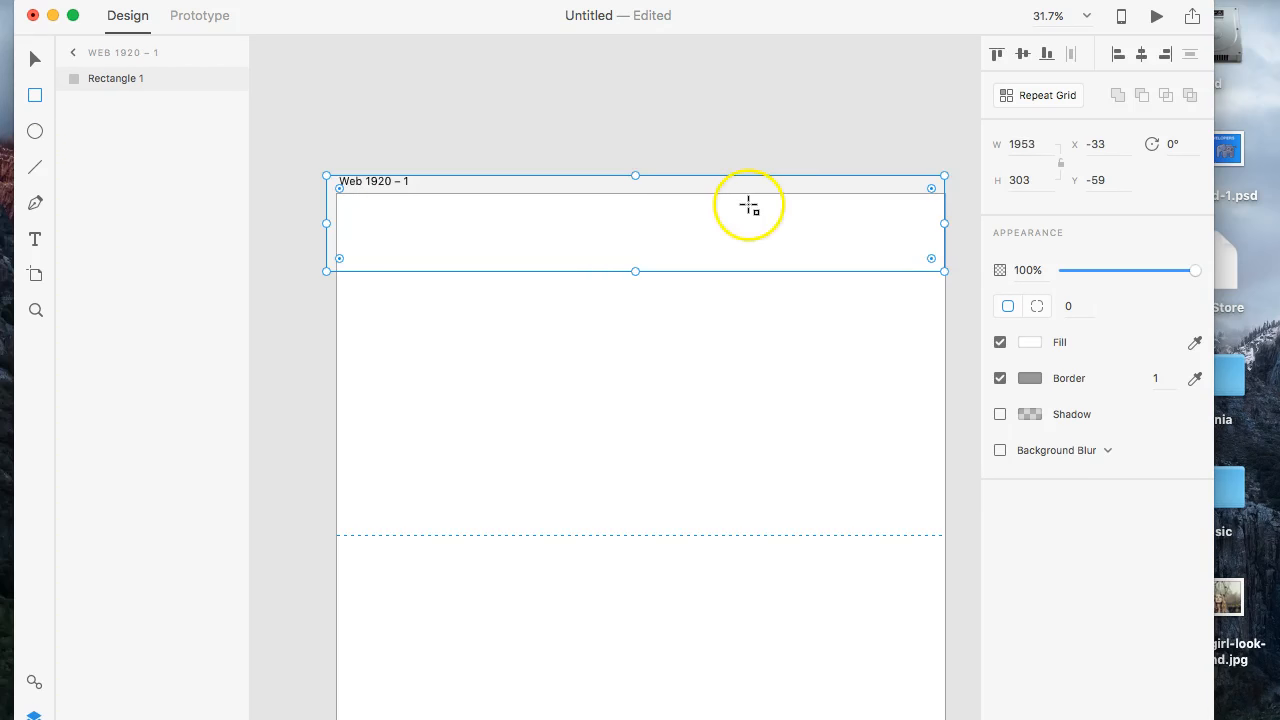
left_click_drag(634, 175, 640, 194)
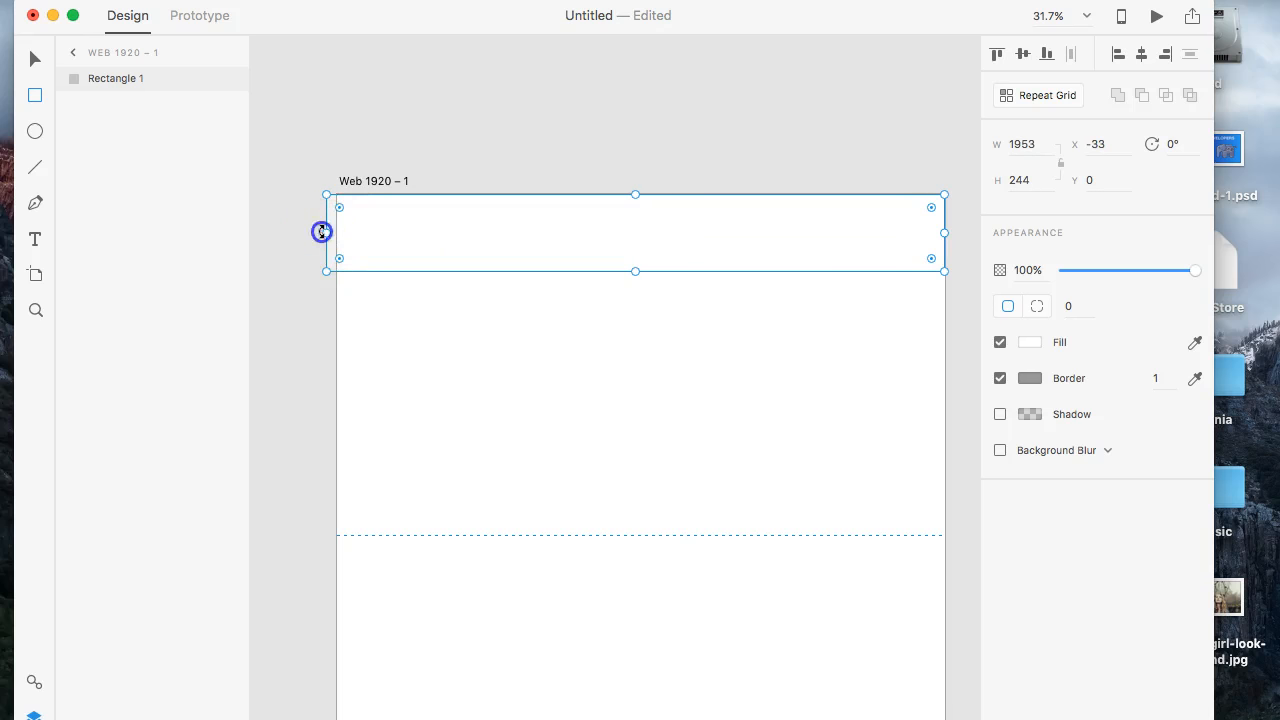
left_click_drag(323, 231, 337, 231)
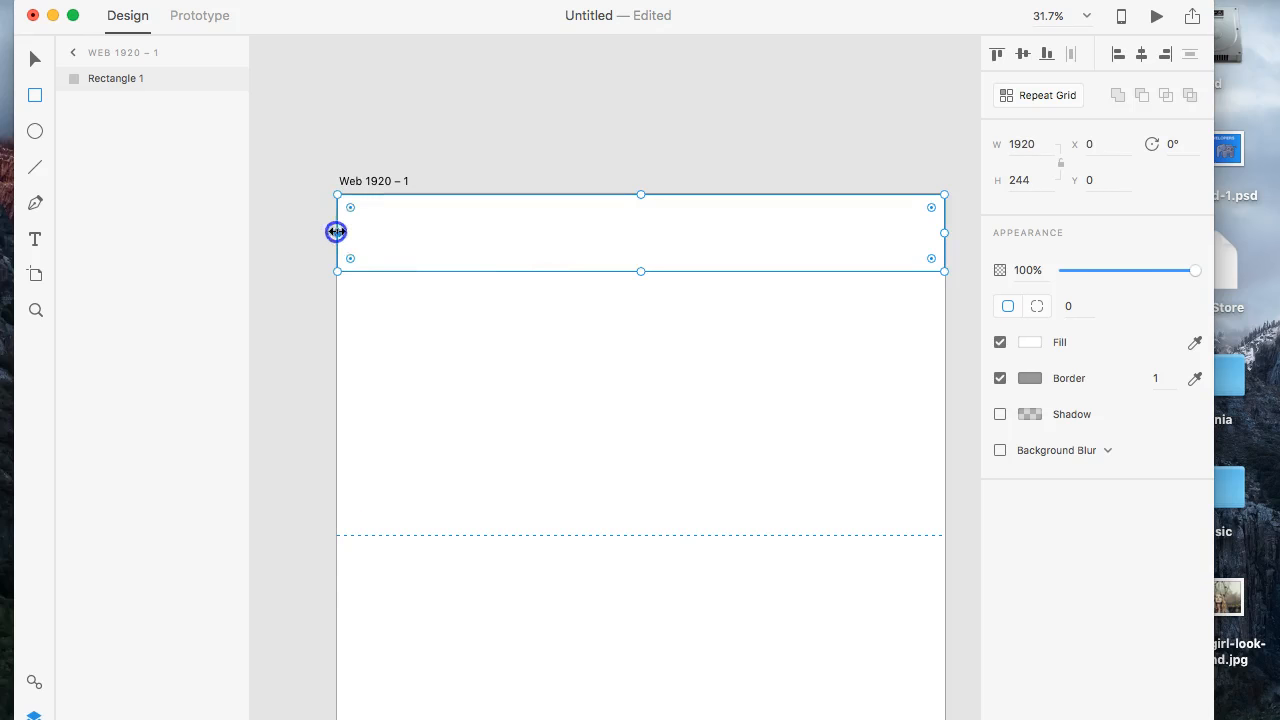
left_click_drag(638, 270, 637, 516)
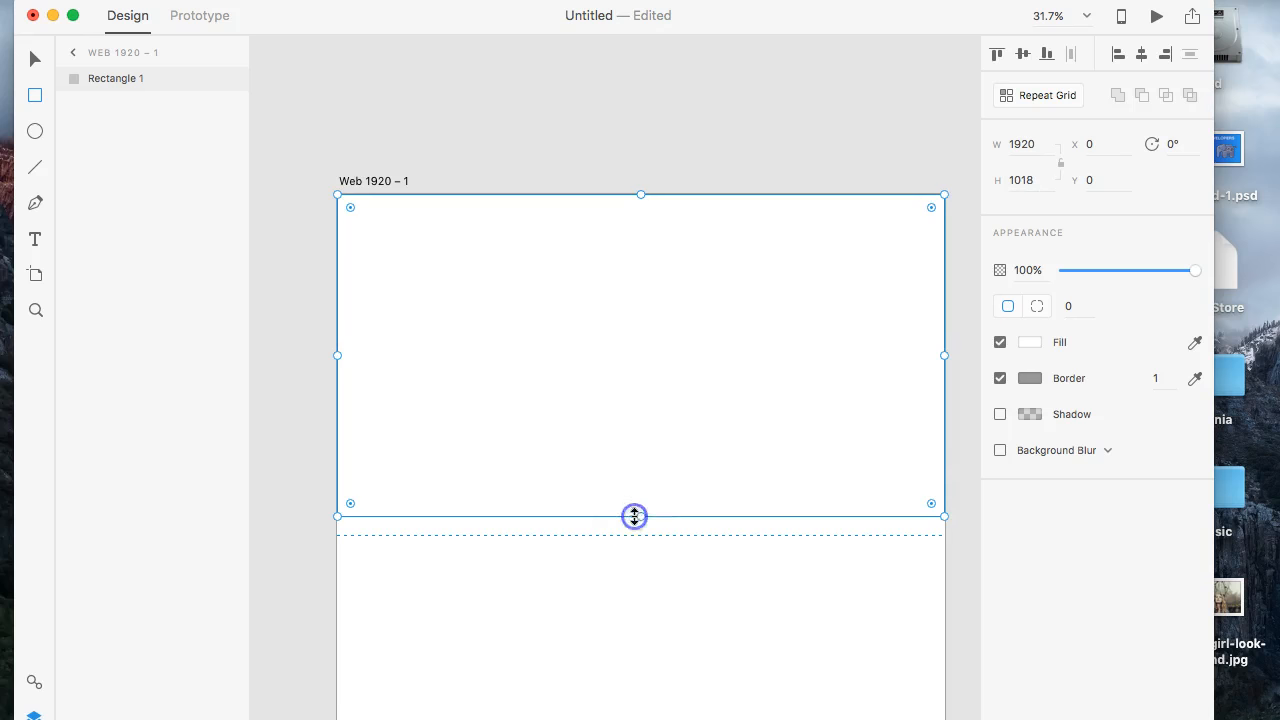
- Fill the rectangle at the top of the artboard with a solid dark grey
left_click(1029, 342)
left_click(945, 368)
left_click_drag(945, 368, 798, 372)
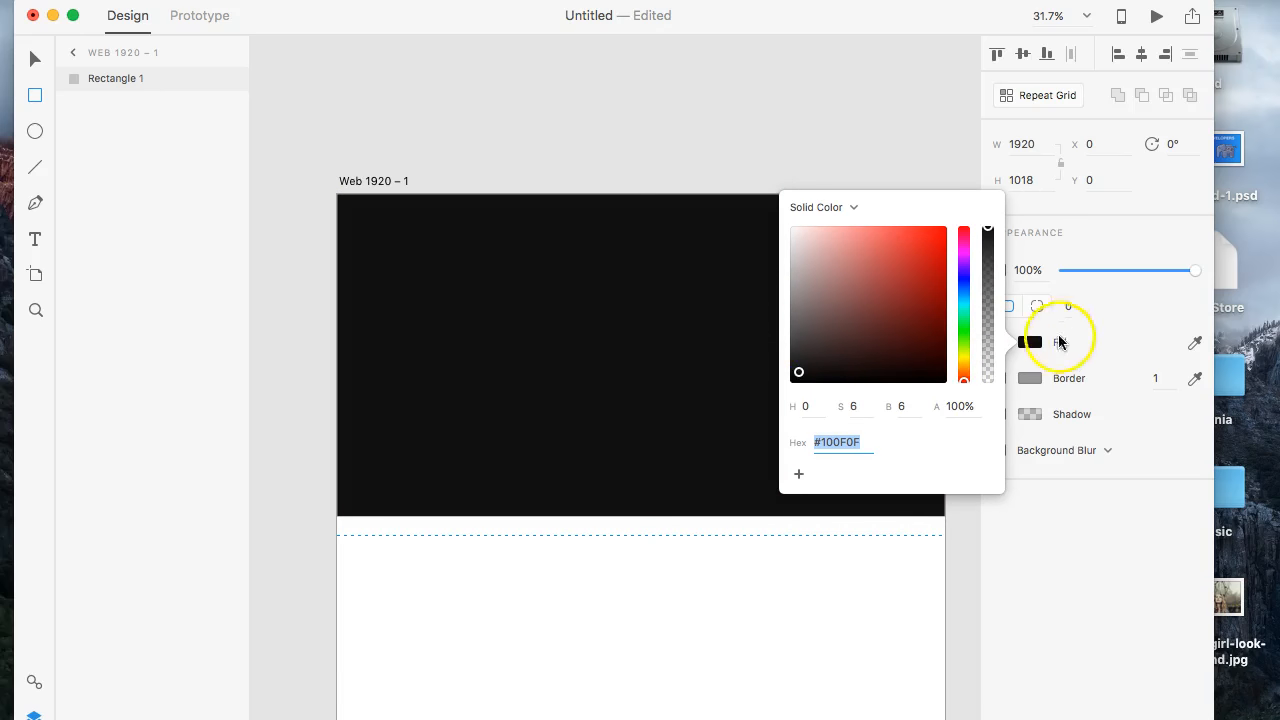
left_click_drag(806, 290, 792, 323)
left_click(1109, 234)
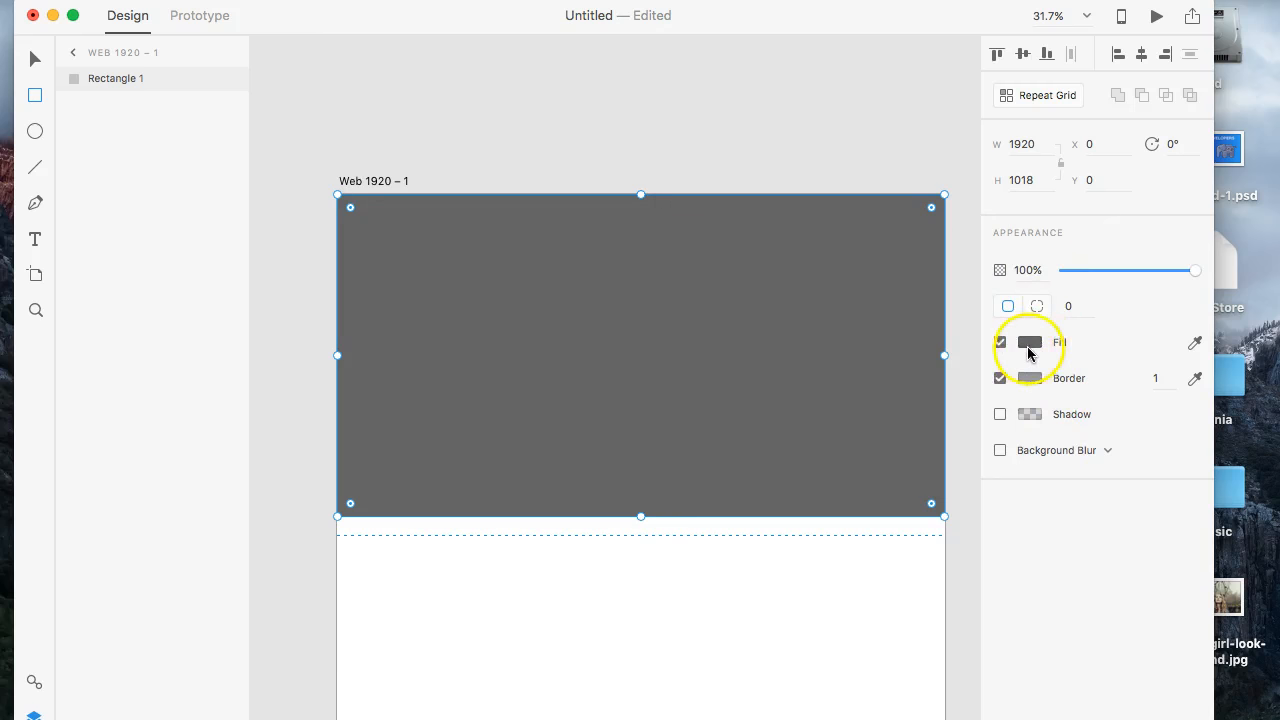
left_click(1001, 379)
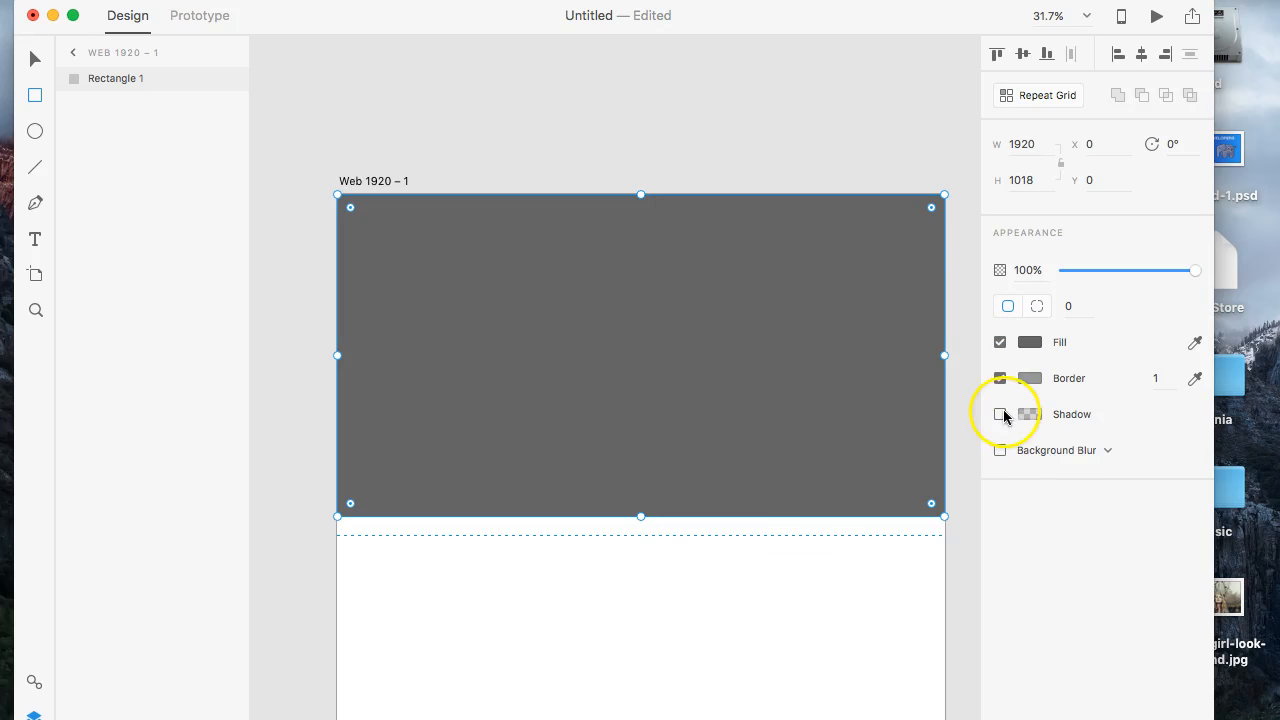
- Extend the dark grey rectangle downward to a height of 1079 px
left_click(1089, 451)
left_click(1118, 450)
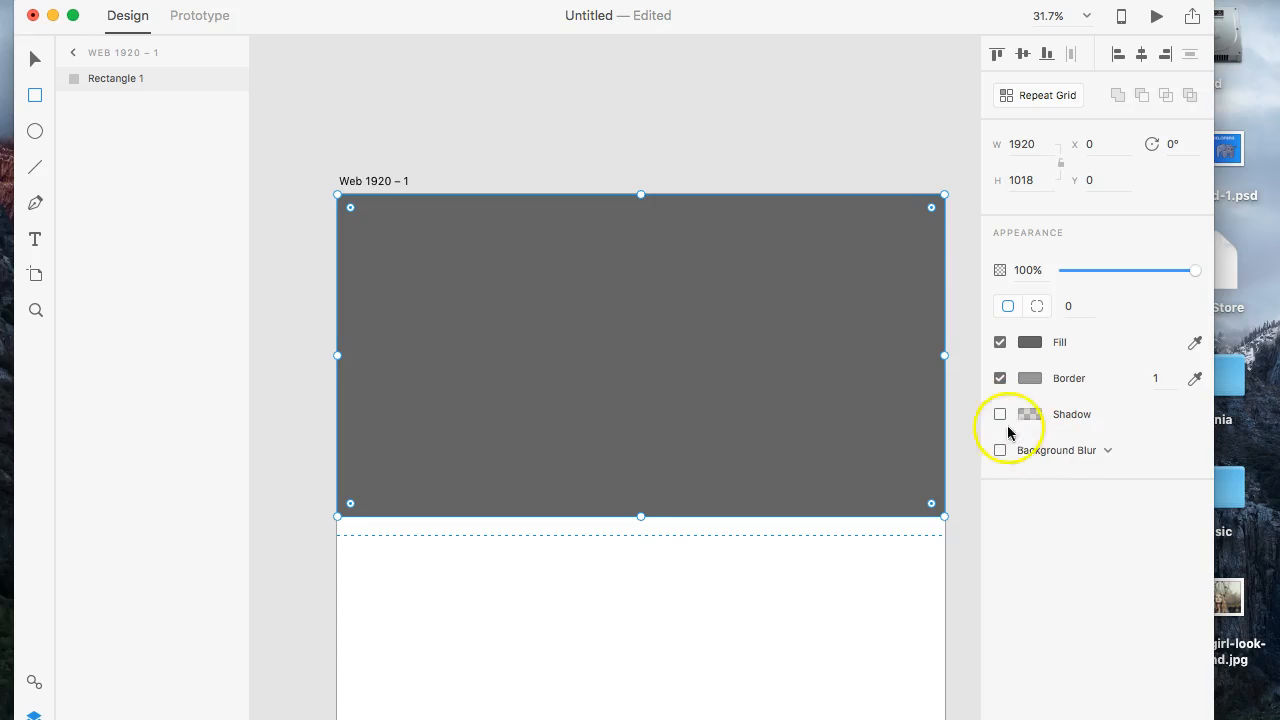
left_click_drag(641, 516, 641, 536)
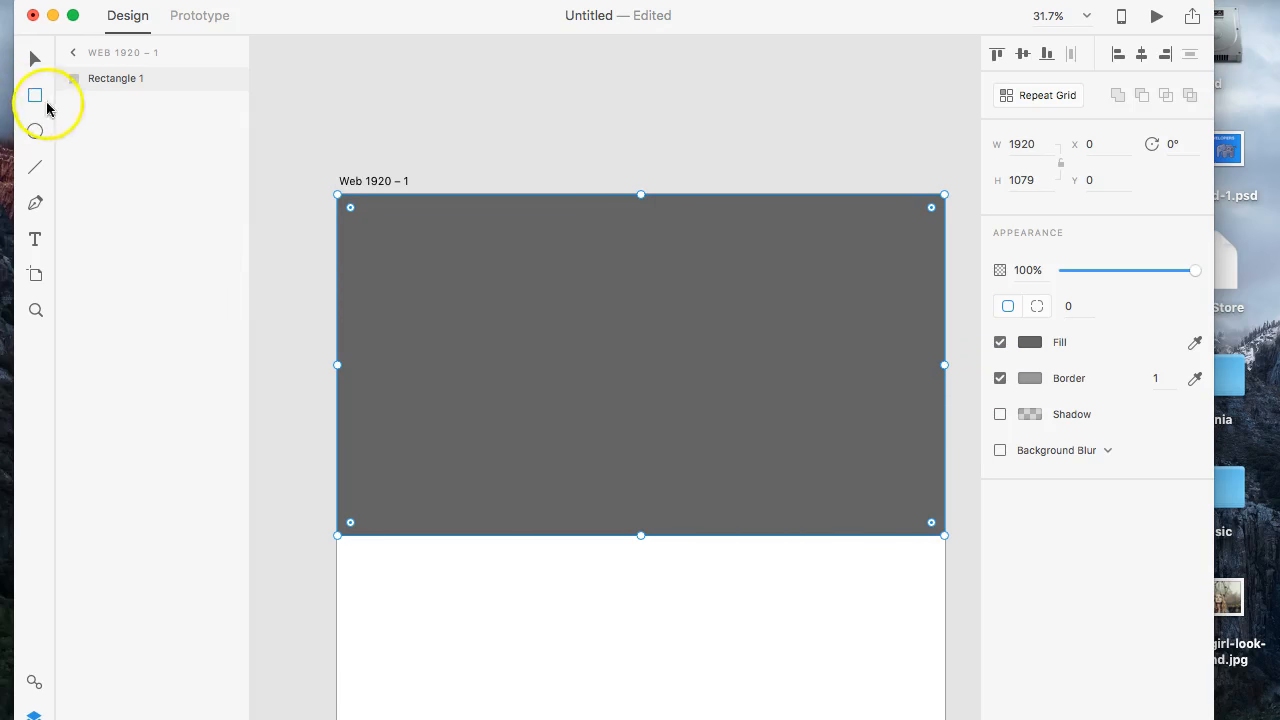
- Draw a white rectangle in the hero section, centre it horizontally and size it to about 615 px wide and 86 px high
scroll(651, 372, "up", 5)
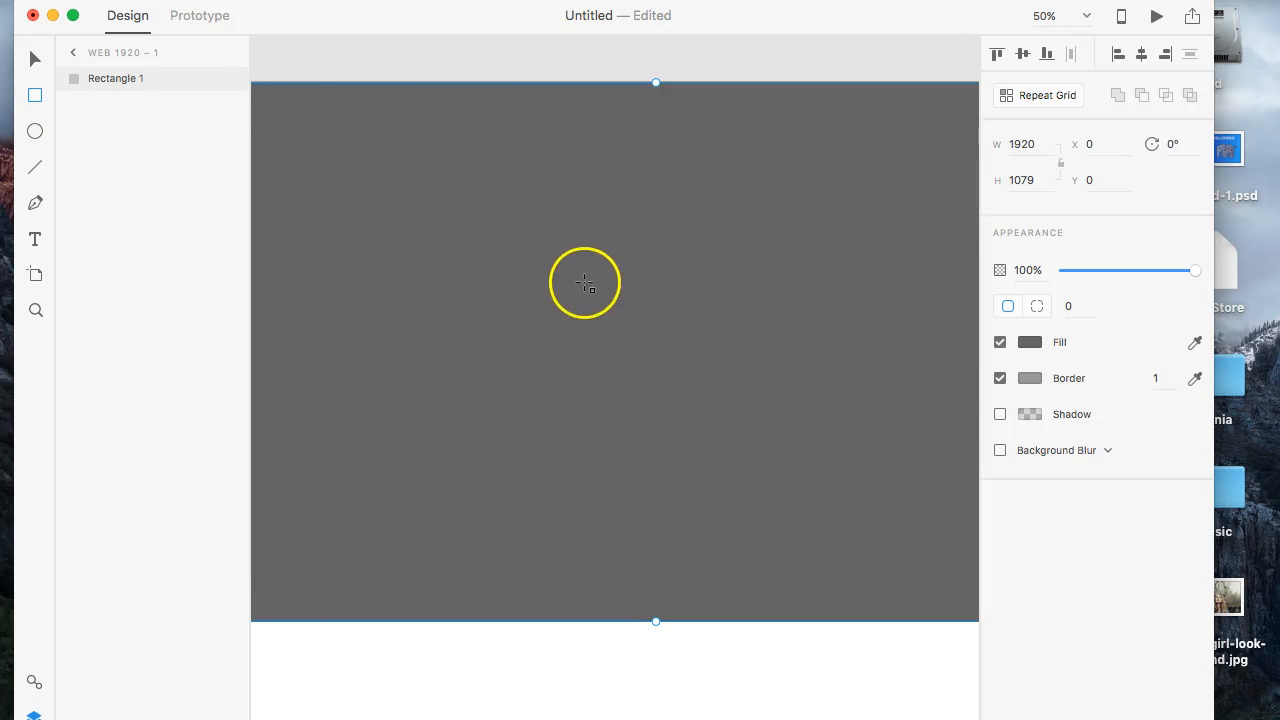
left_click_drag(637, 311, 594, 300)
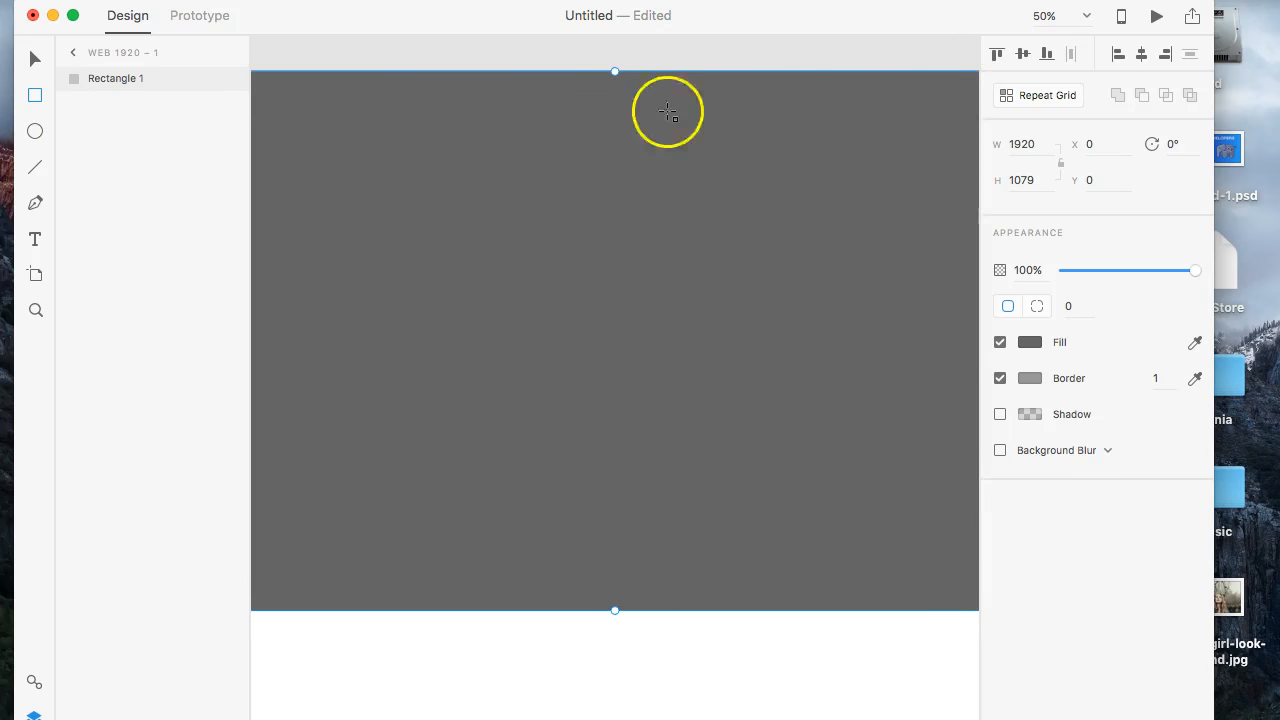
left_click(73, 15)
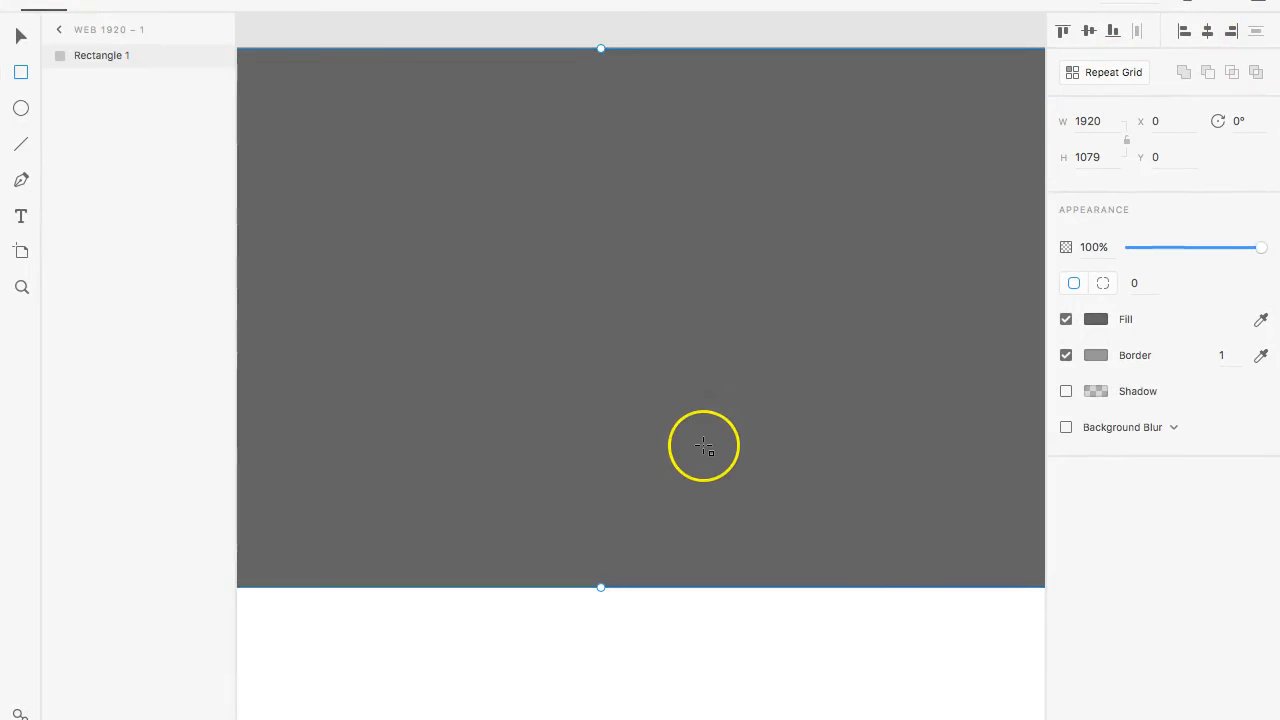
key("super+minus")
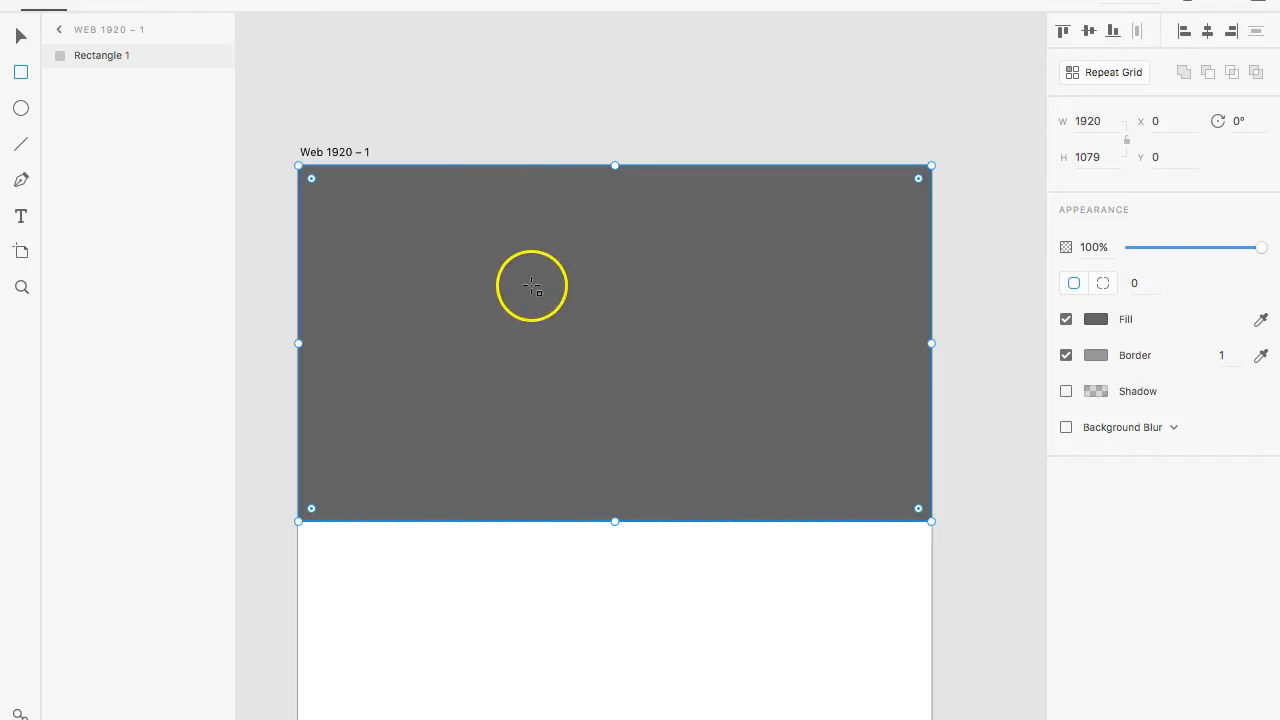
left_click_drag(520, 298, 725, 342)
left_click(24, 43)
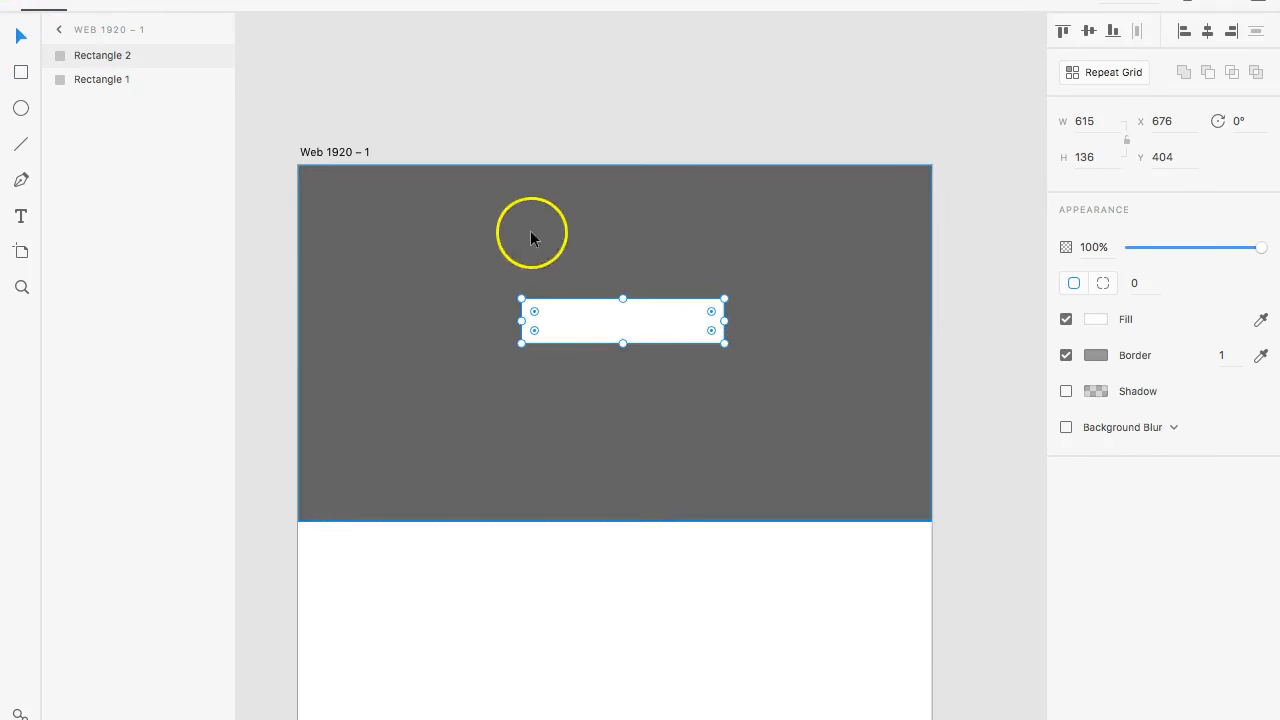
left_click_drag(597, 317, 614, 315)
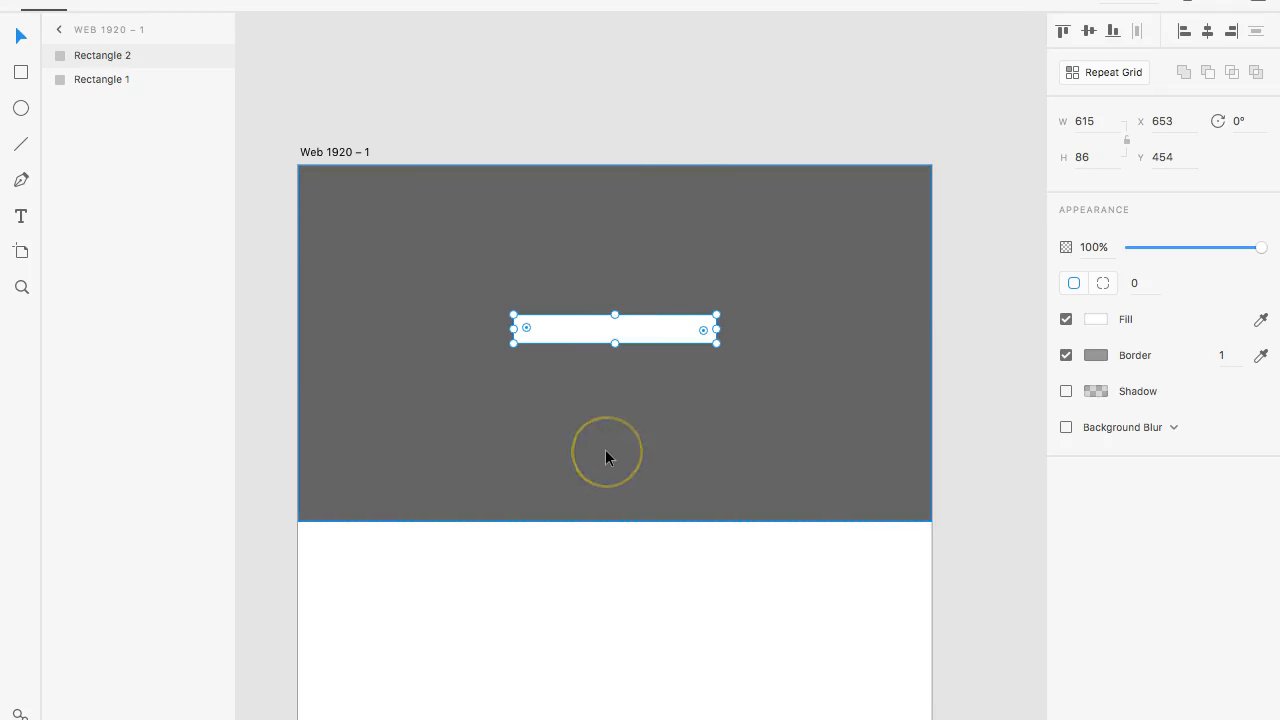
- Add the text "Sign up for updates" above the white rectangle and centre it over it at about X 846, Y 340
key("ctrl+plus")
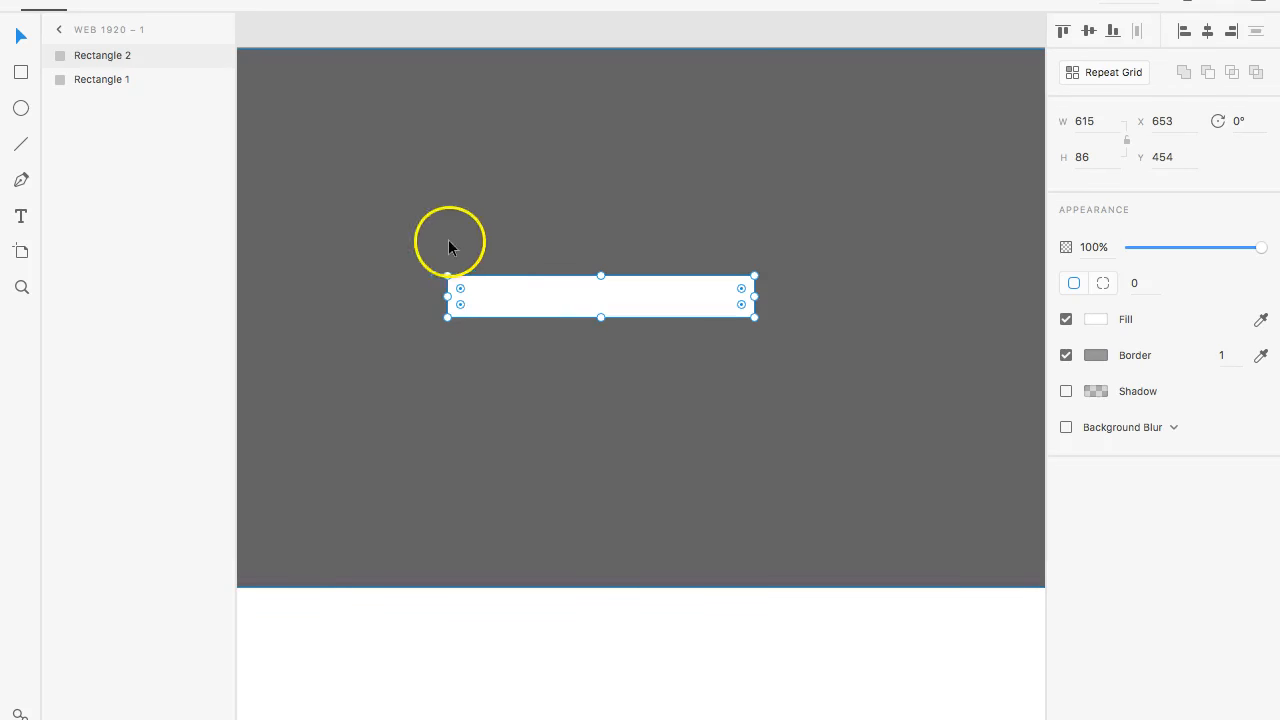
left_click(21, 216)
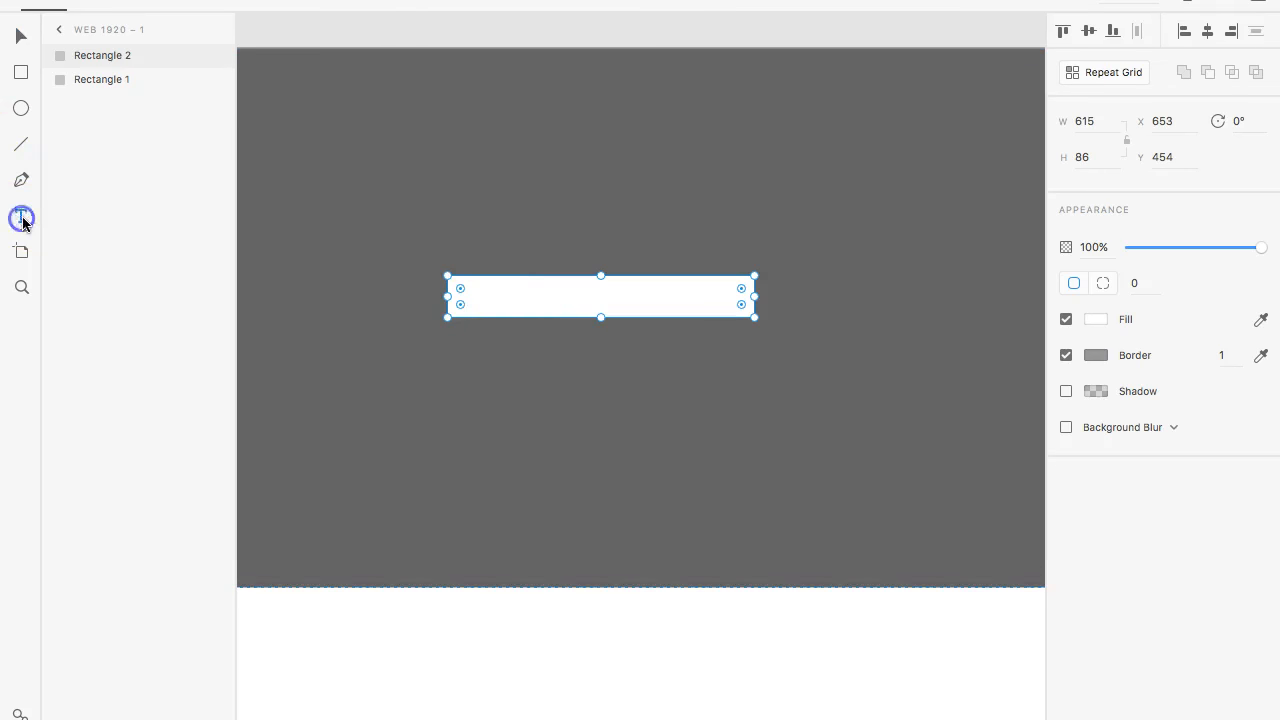
left_click(462, 229)
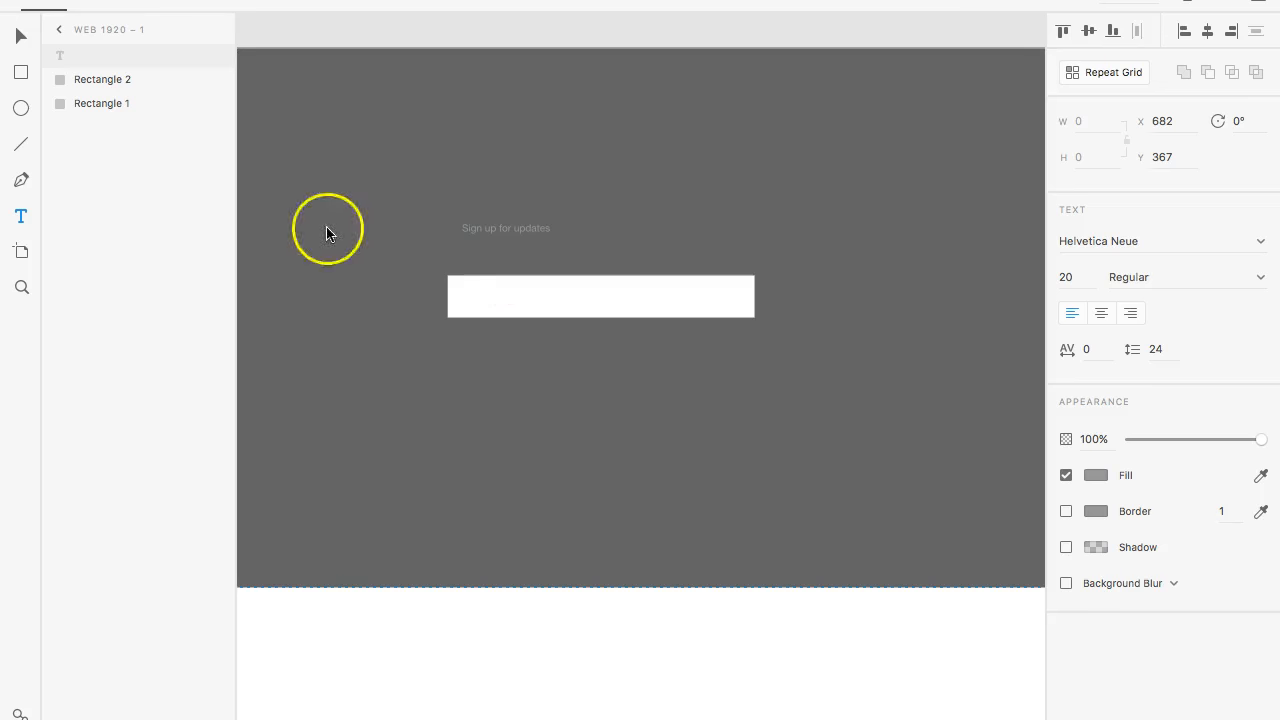
left_click(22, 35)
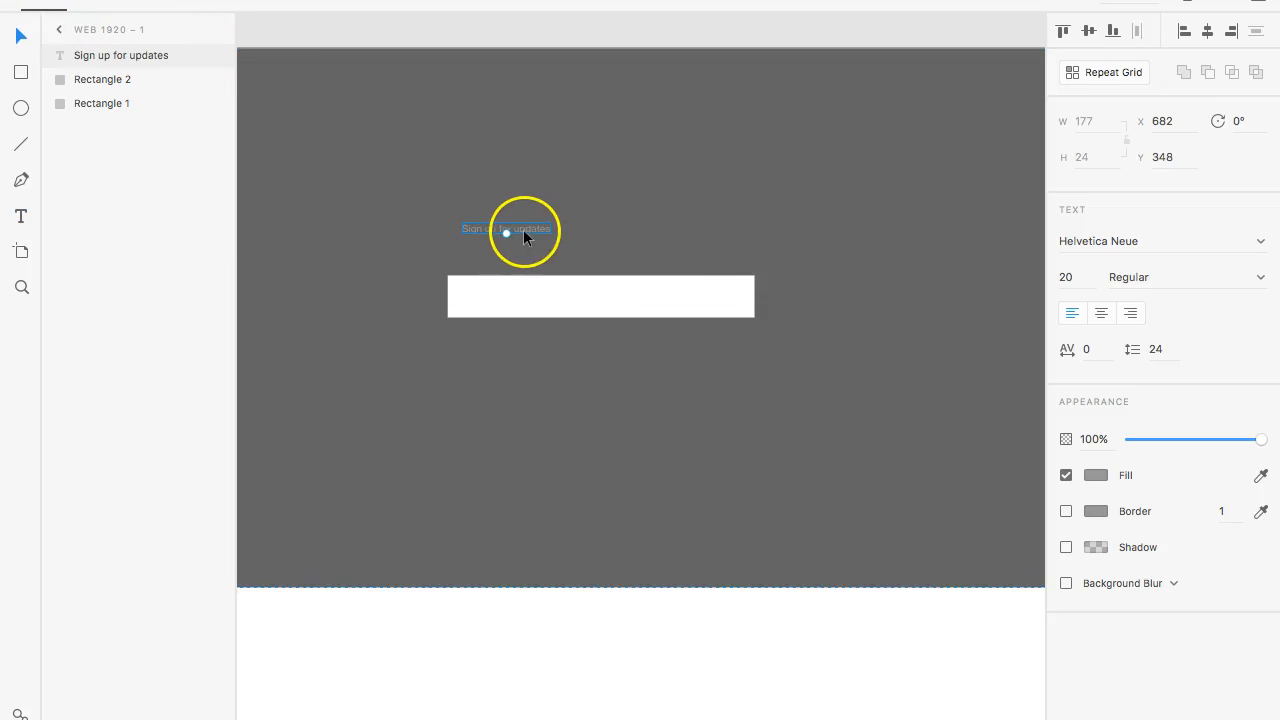
left_click_drag(518, 231, 612, 222)
- Fill the "Sign up for updates" text with white, #FFFFFF
double_click(612, 224)
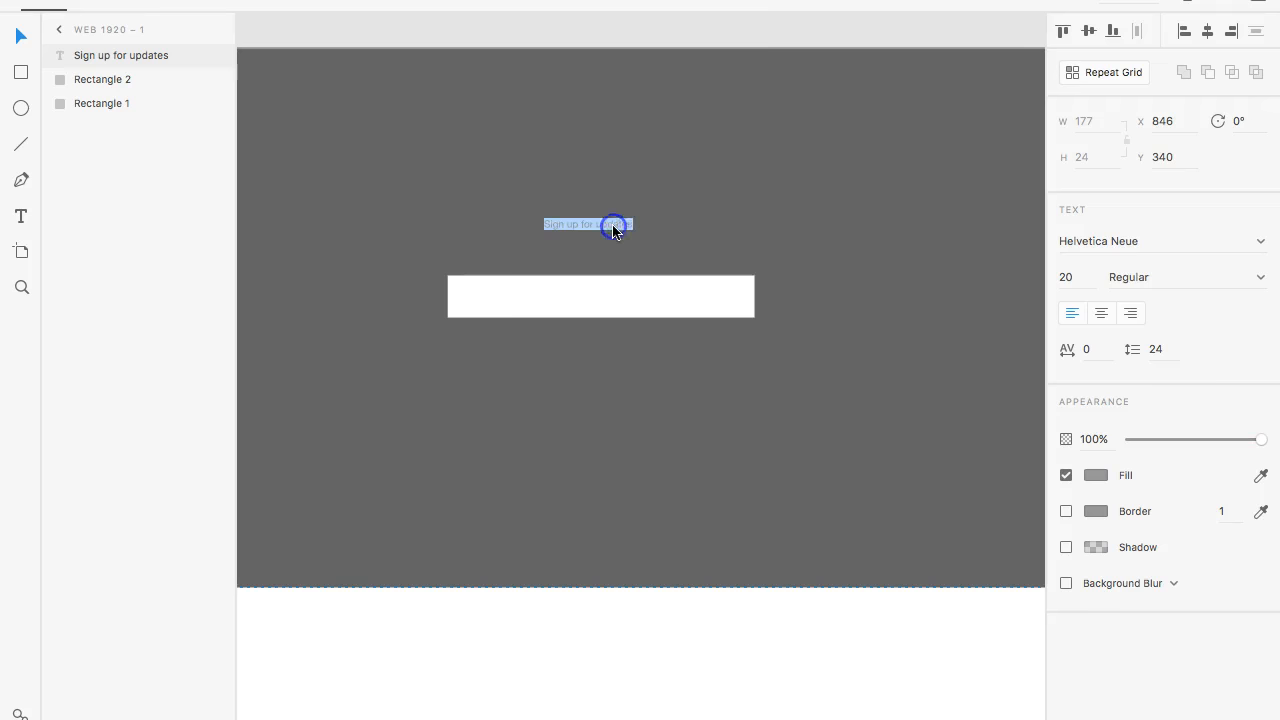
left_click(1101, 475)
left_click_drag(909, 397, 815, 295)
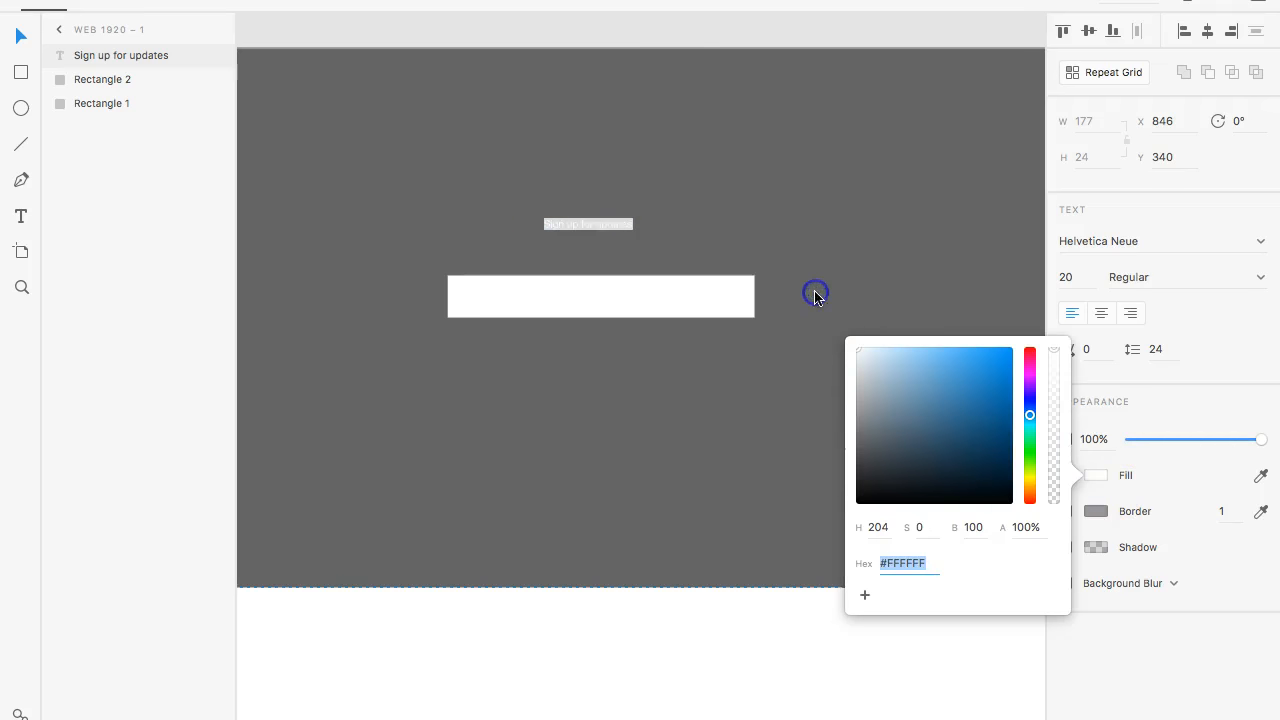
left_click(580, 208)
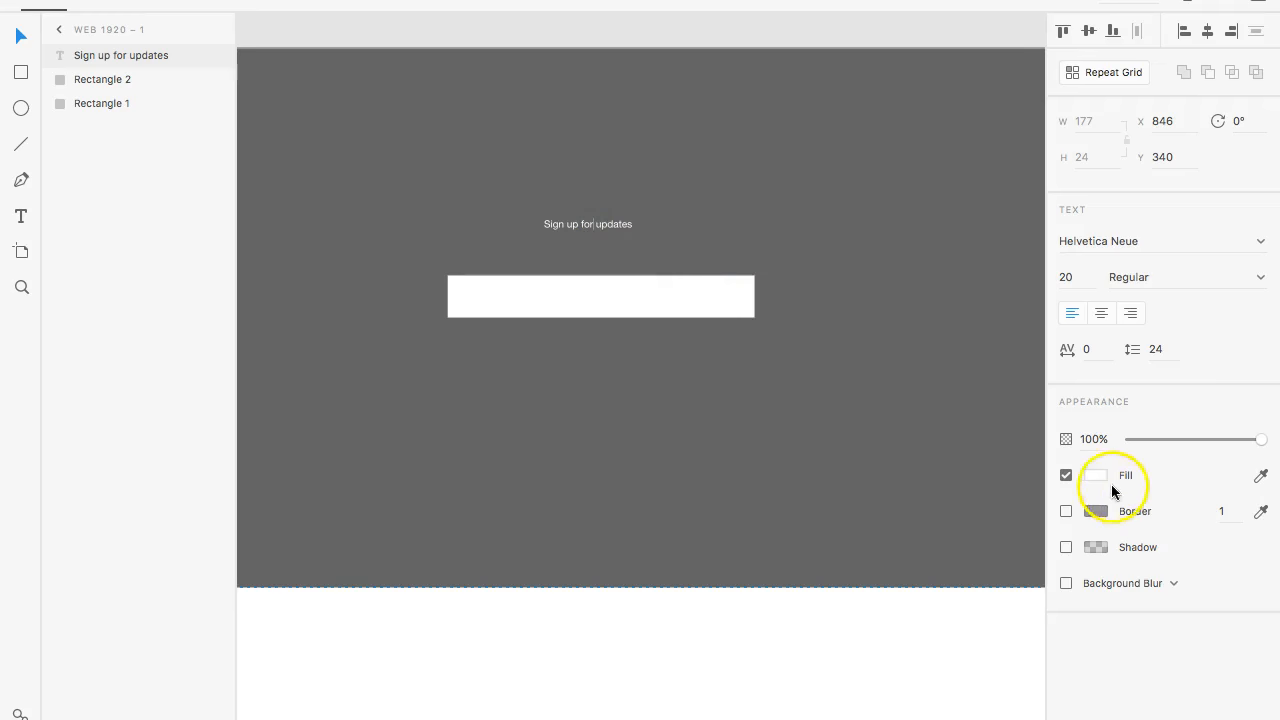
- Try a bright red fill on the "Sign up for updates" text
left_click(1103, 475)
left_click(1000, 375)
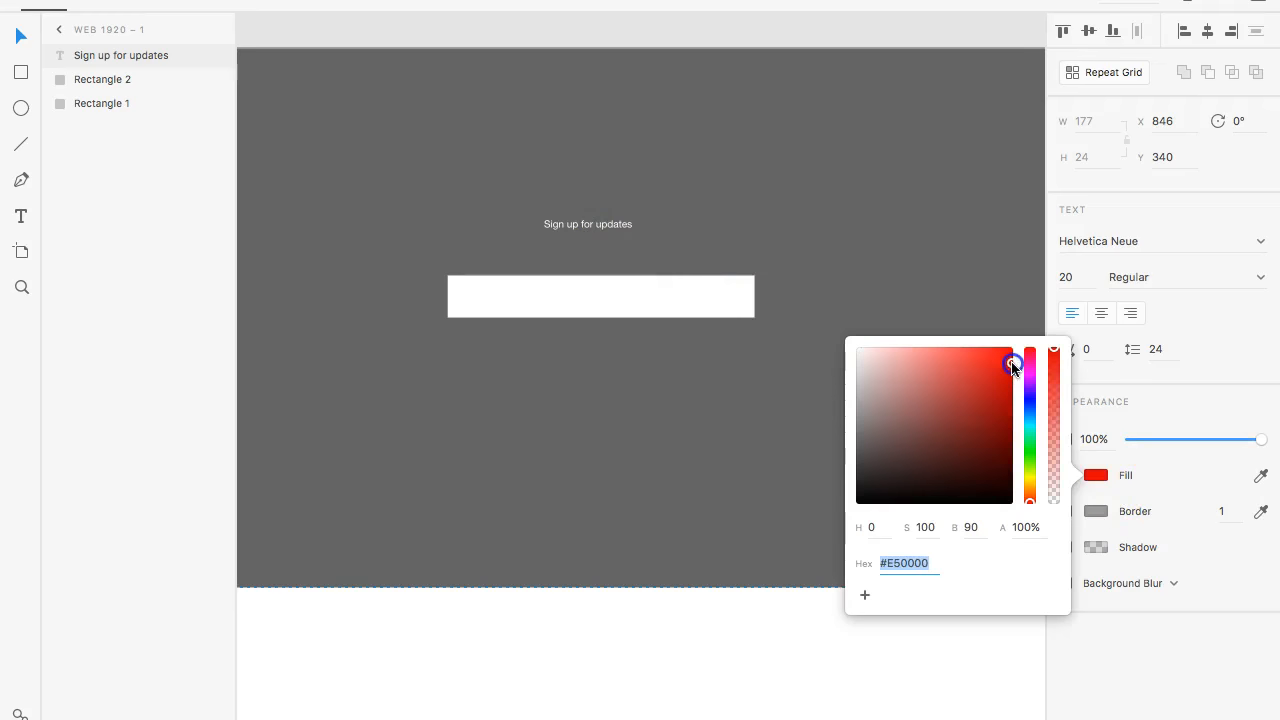
left_click(592, 220)
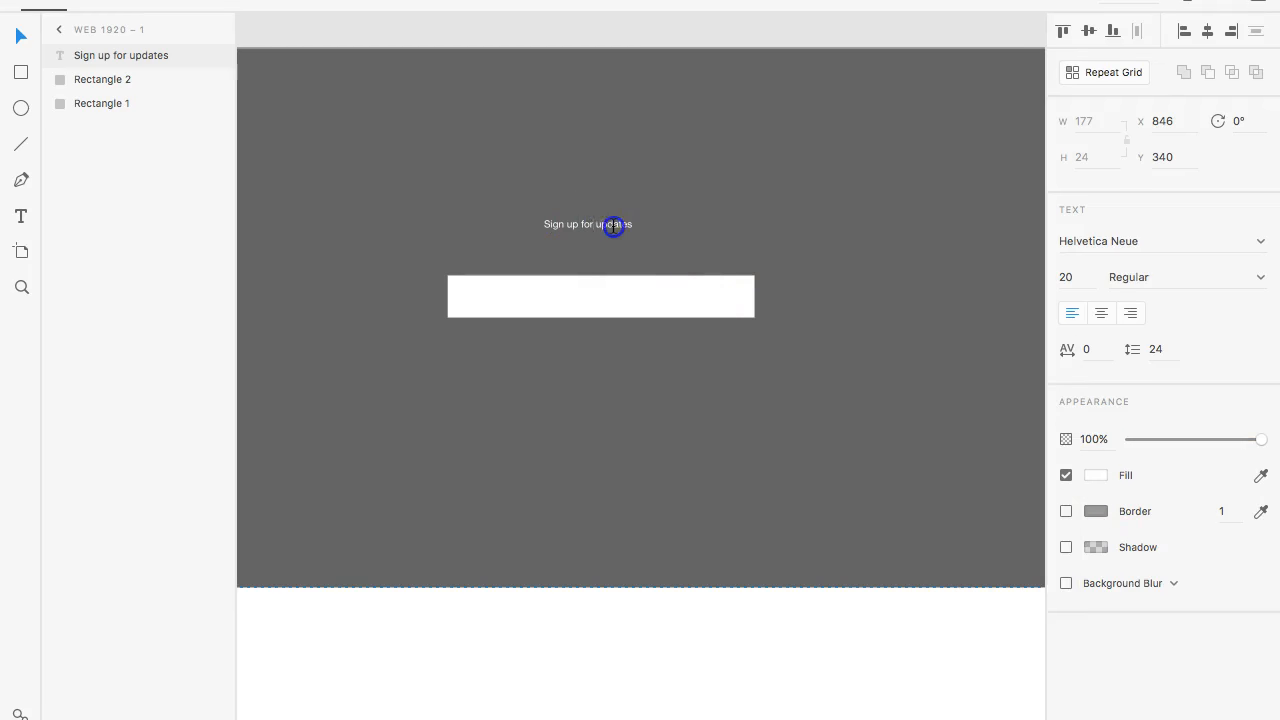
left_click(1092, 477)
left_click(1005, 381)
left_click_drag(1005, 381, 1006, 371)
left_click(596, 207)
- Fill the "Sign up for updates" text with green, #0AD979
left_click(1102, 484)
left_click(1027, 421)
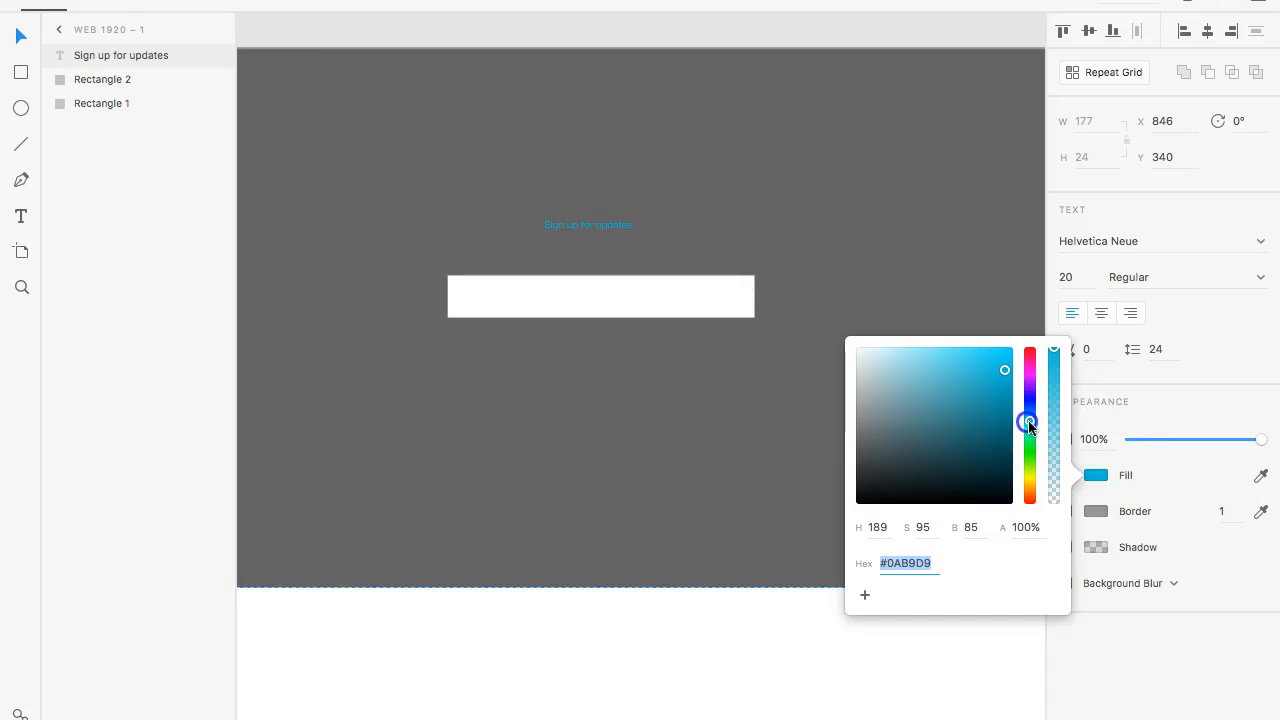
left_click(1033, 437)
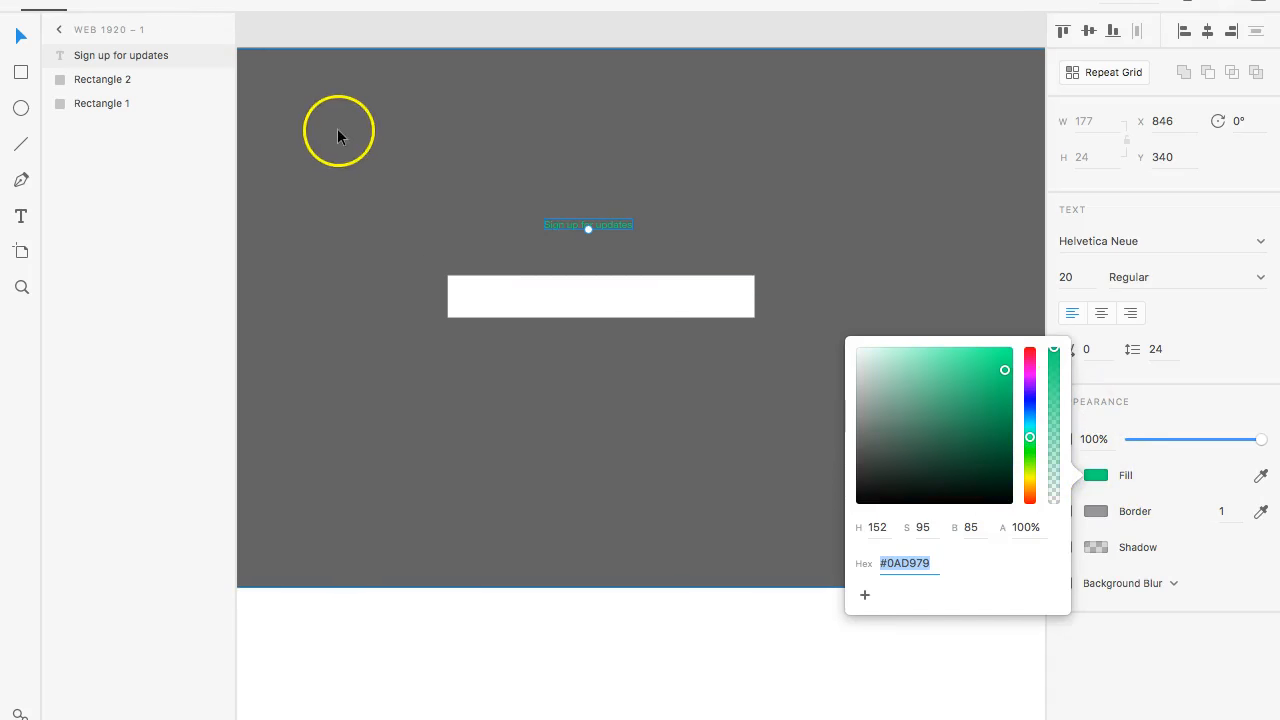
left_click(22, 42)
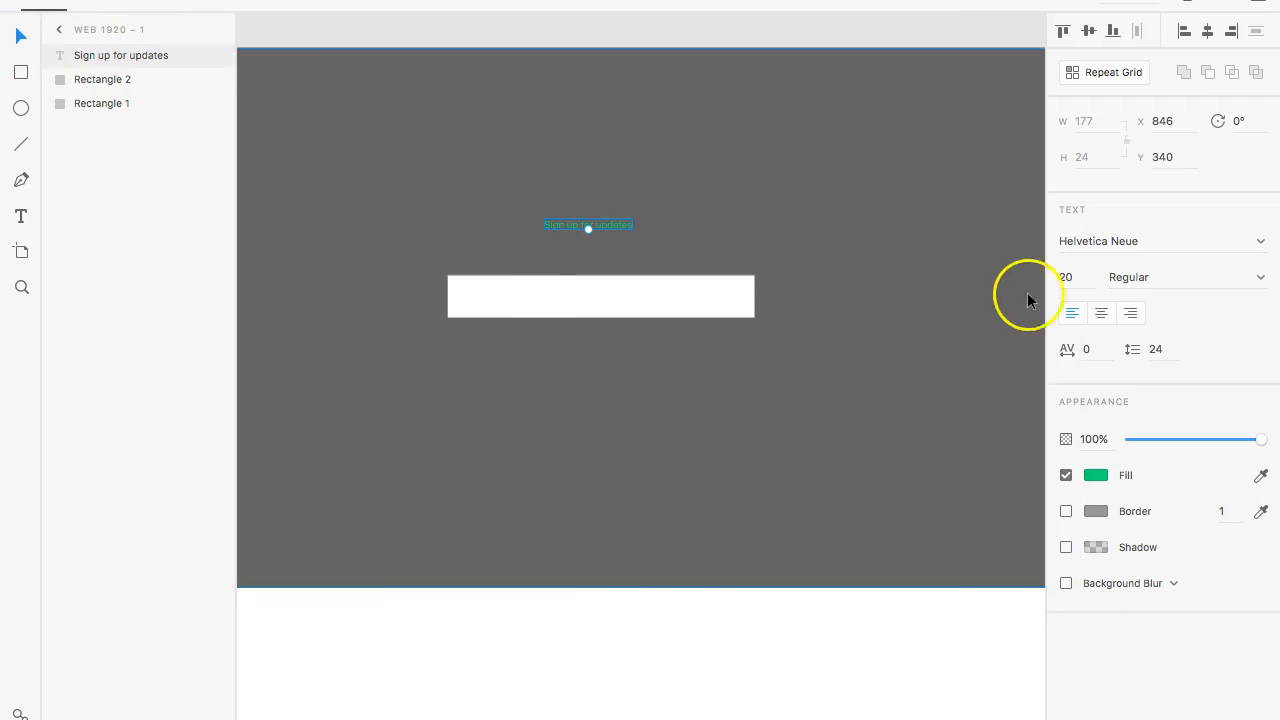
- Enlarge the "Sign up for updates" text to size 47 and place it just above the white rectangle at about X 764, Y 369
left_click_drag(587, 228, 607, 245)
scroll(614, 424, "up", 5)
scroll(614, 424, "down", 4)
scroll(614, 424, "left", 2)
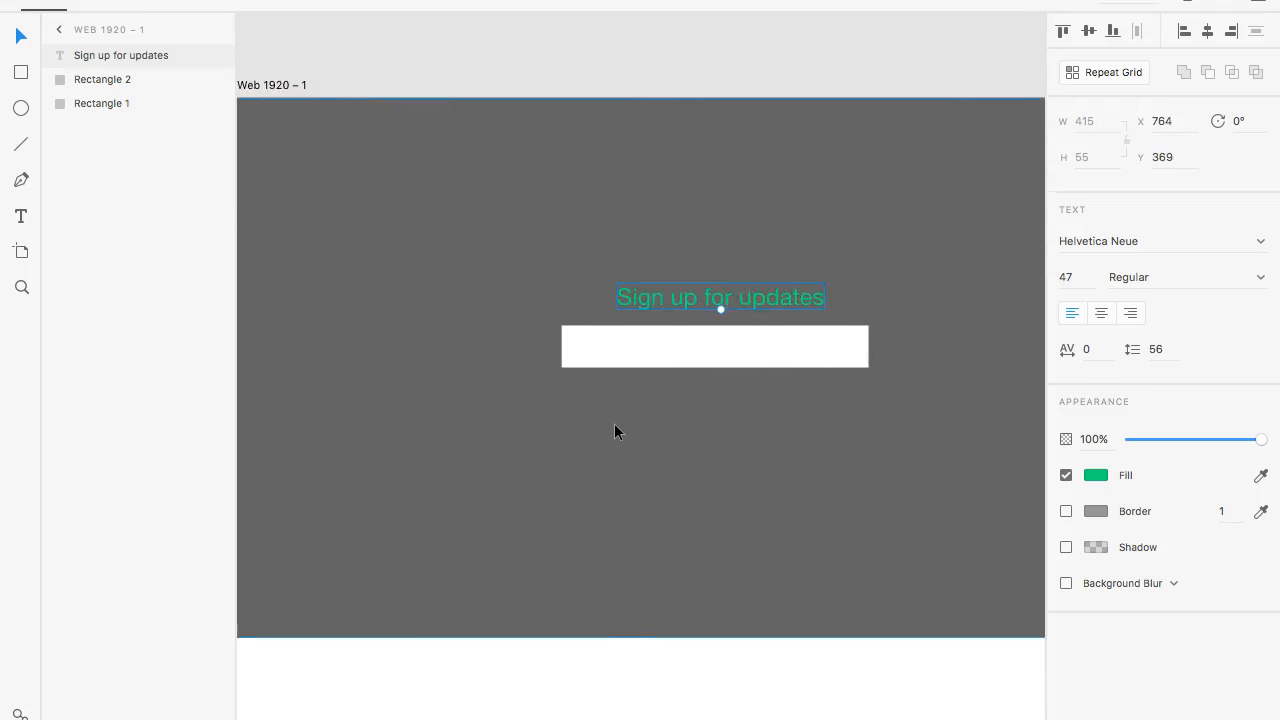
- Look over the empty part of the artboard below the dark grey hero section
scroll(614, 424, "left", 3)
scroll(614, 424, "down", 5)
scroll(614, 424, "right", 5)
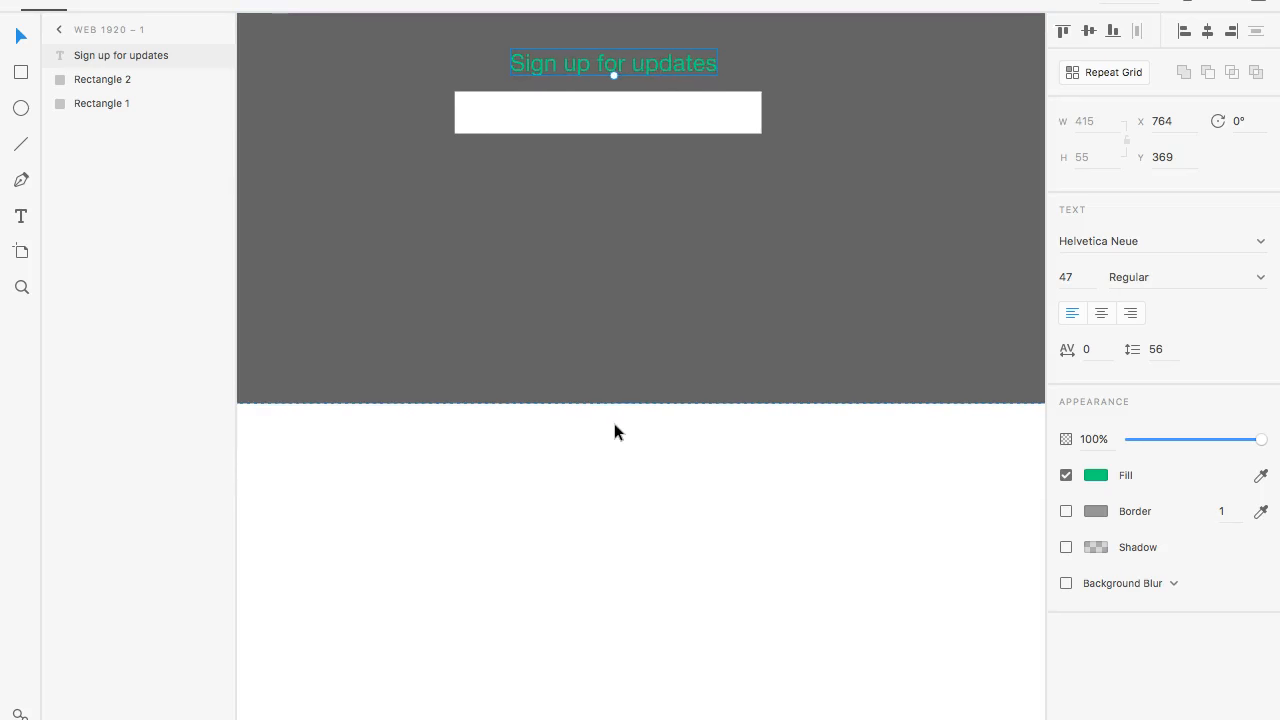
scroll(614, 431, "left", 3)
scroll(614, 431, "down", 6)
scroll(614, 431, "right", 3)
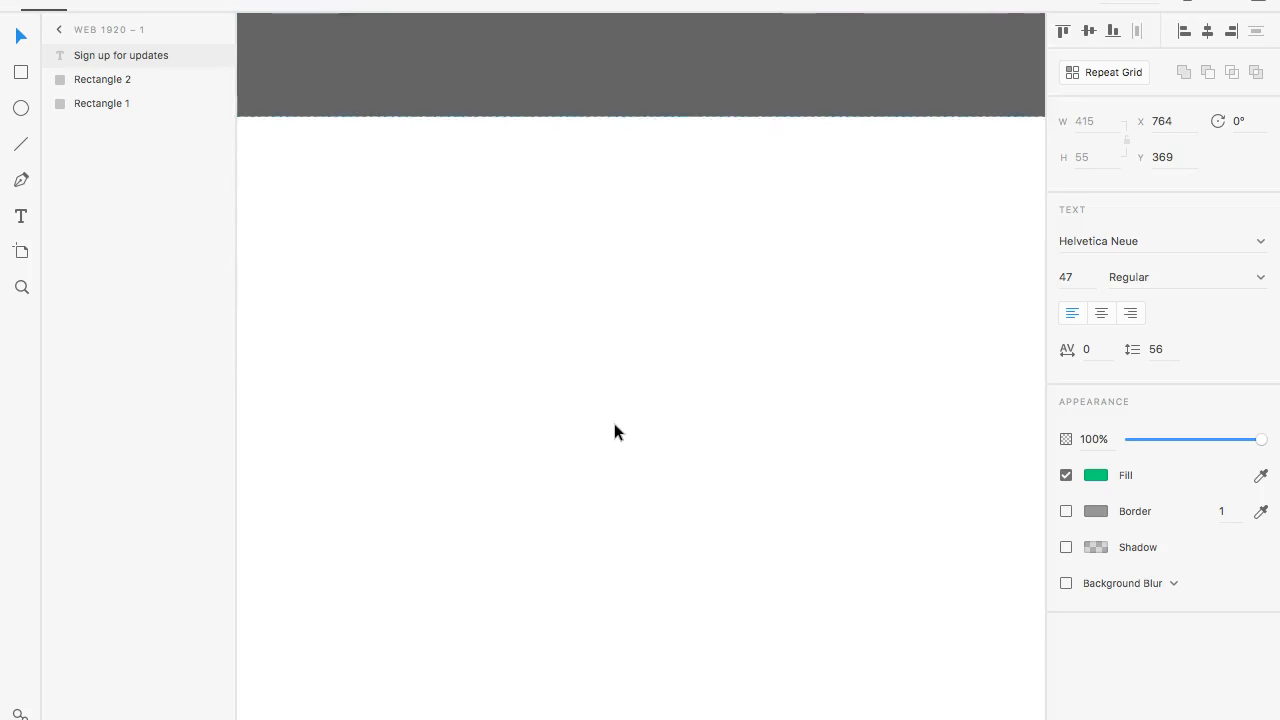
scroll(614, 431, "down", 2)
scroll(614, 431, "up", 1)
key("super+minus")
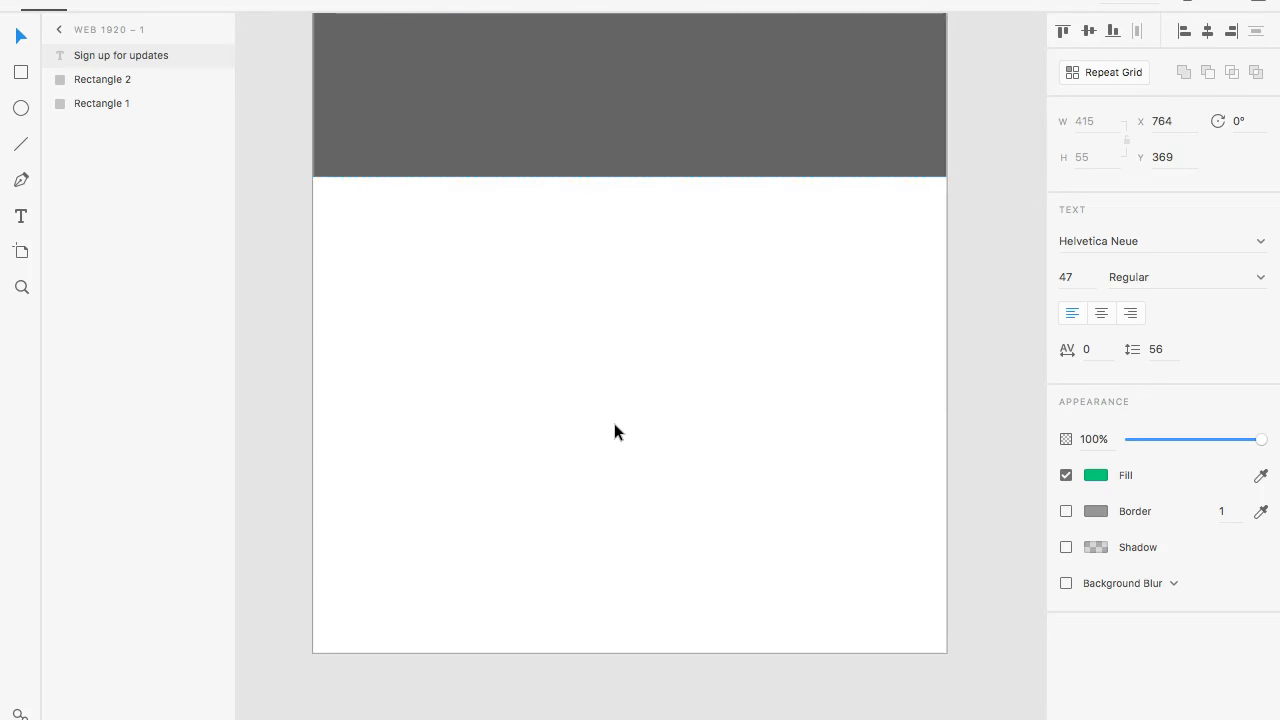
scroll(614, 425, "up", 3)
- Draw a full-width rectangle directly below the hero section, 1920 px wide and about 1283 px high, at X 0, Y 1079
left_click(509, 404)
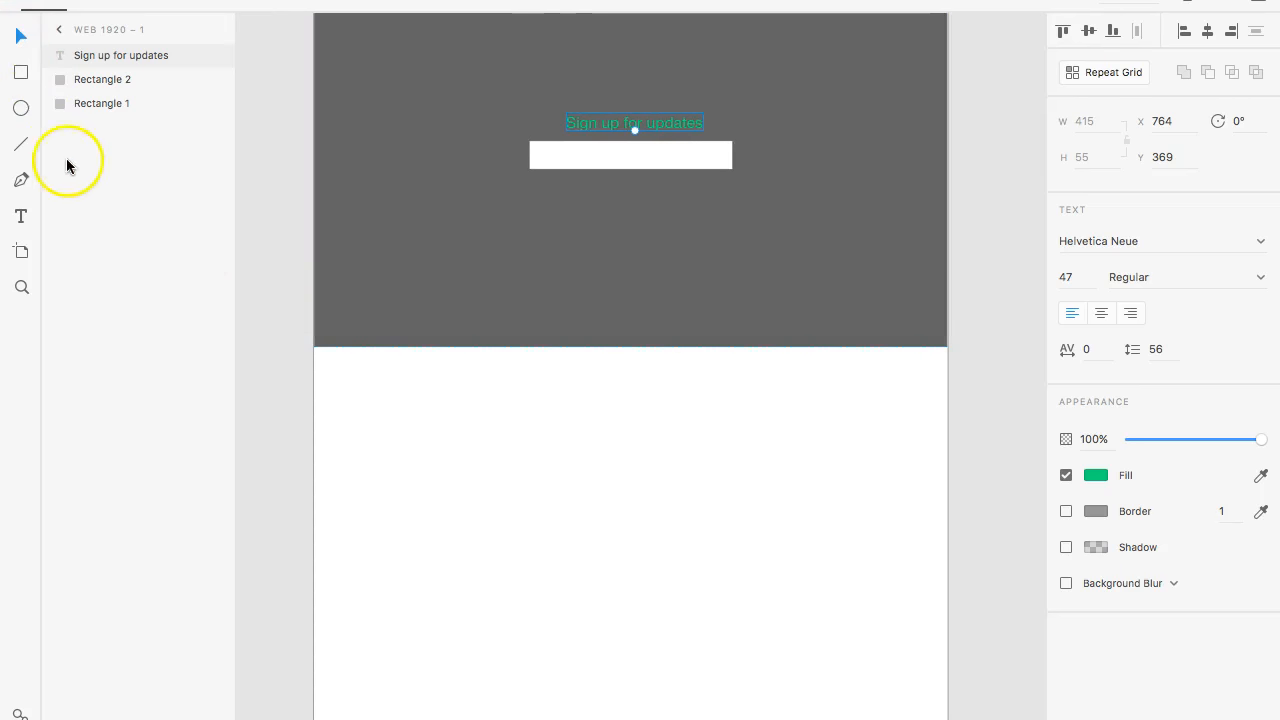
left_click(22, 73)
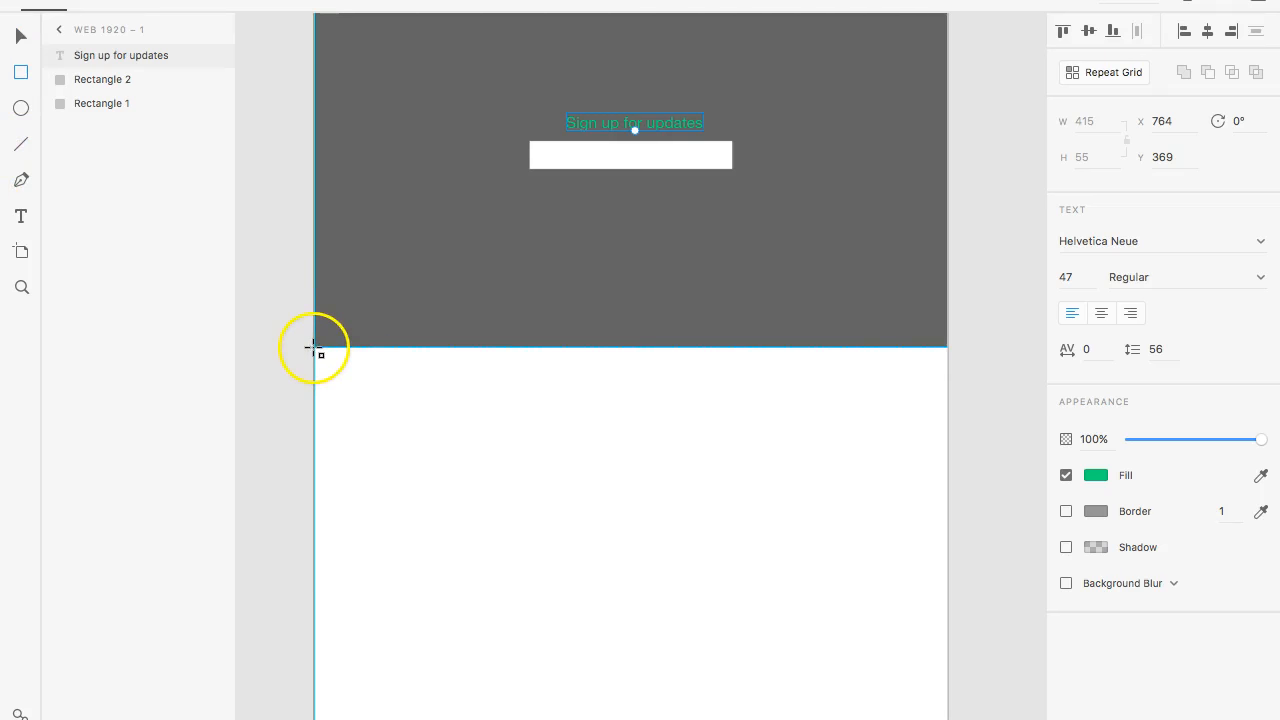
left_click_drag(314, 348, 947, 719)
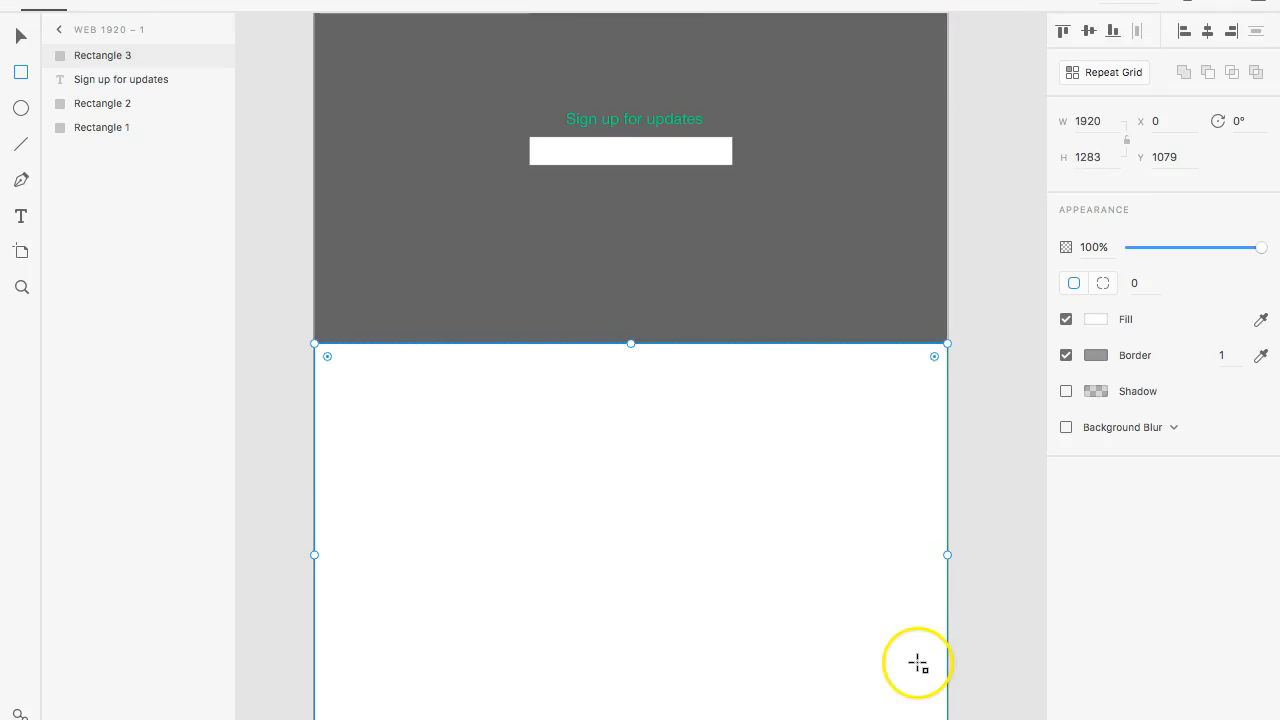
- Fill the rectangle below the hero section with a solid blue-violet
scroll(918, 663, "down", 5)
left_click(1096, 319)
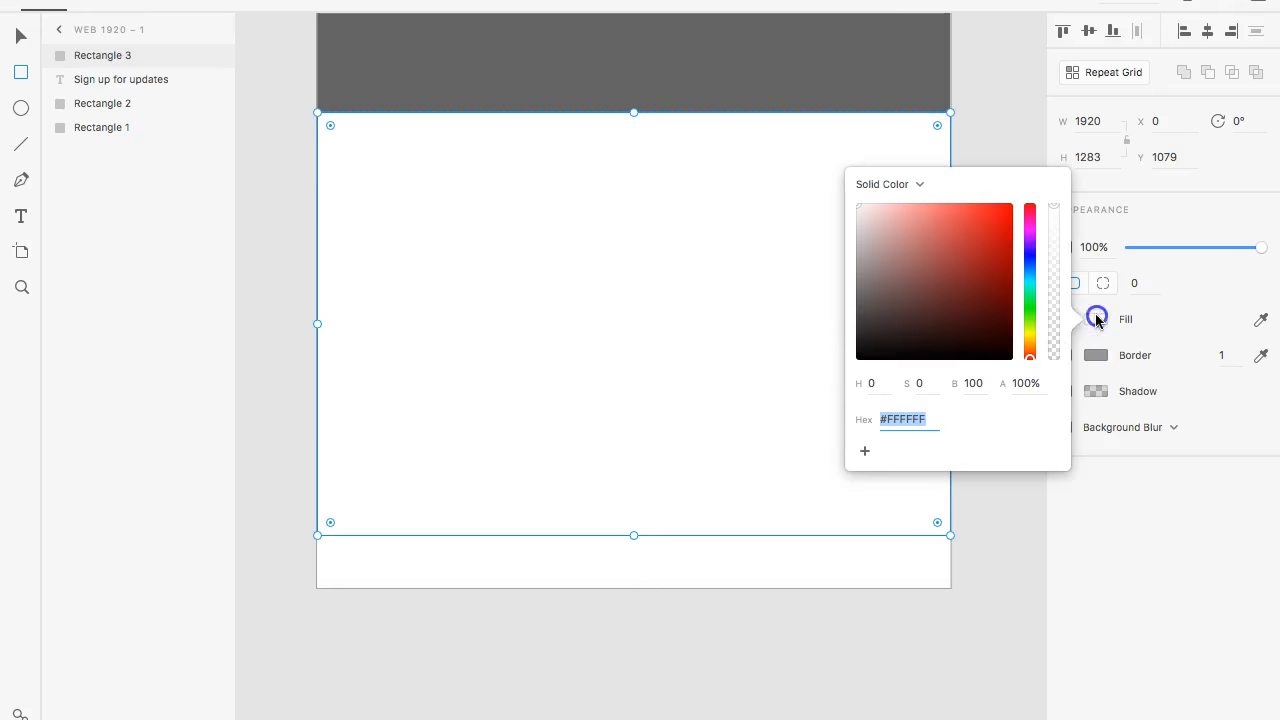
left_click(1030, 263)
left_click(960, 222)
mouse_move(960, 222)
left_mouse_down()
mouse_move(946, 204)
mouse_move(963, 217)
mouse_move(966, 263)
mouse_move(949, 248)
left_mouse_up()
left_click_drag(1033, 266, 1033, 258)
left_click(1152, 308)
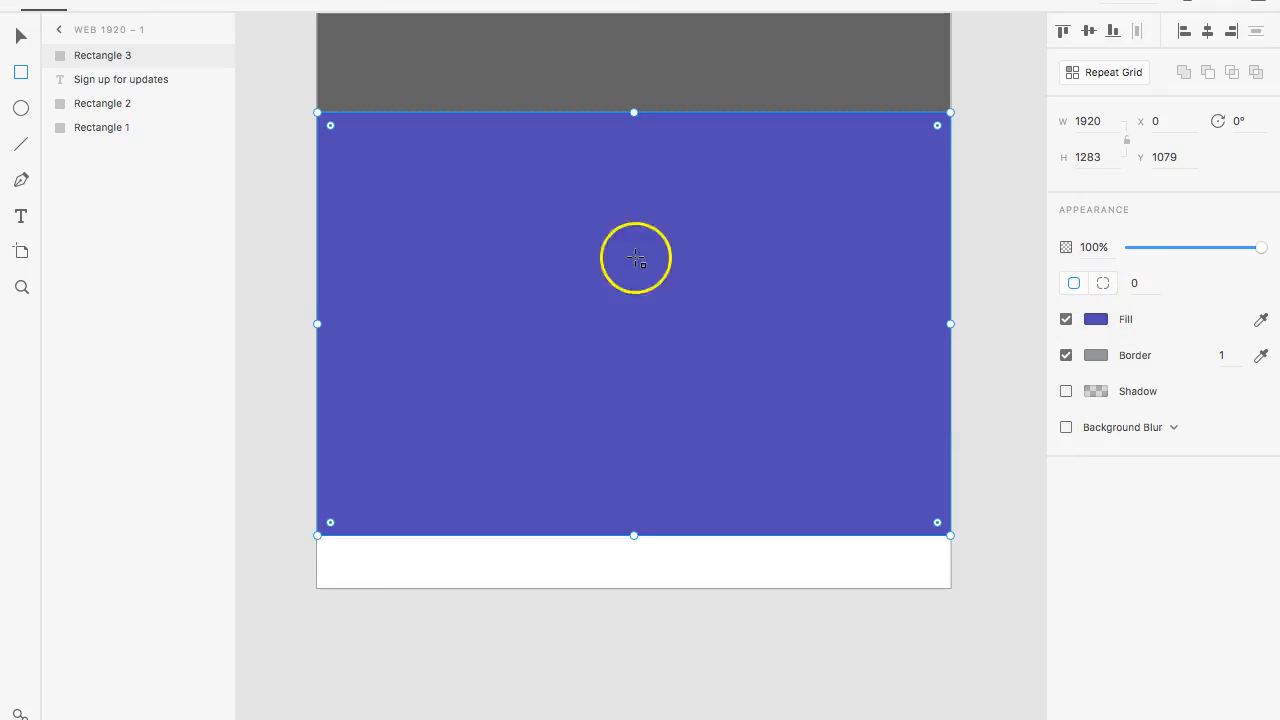
- Add the text "Find others to collaborate" in the upper left area of the blue-violet section, at about X 389
left_click(22, 214)
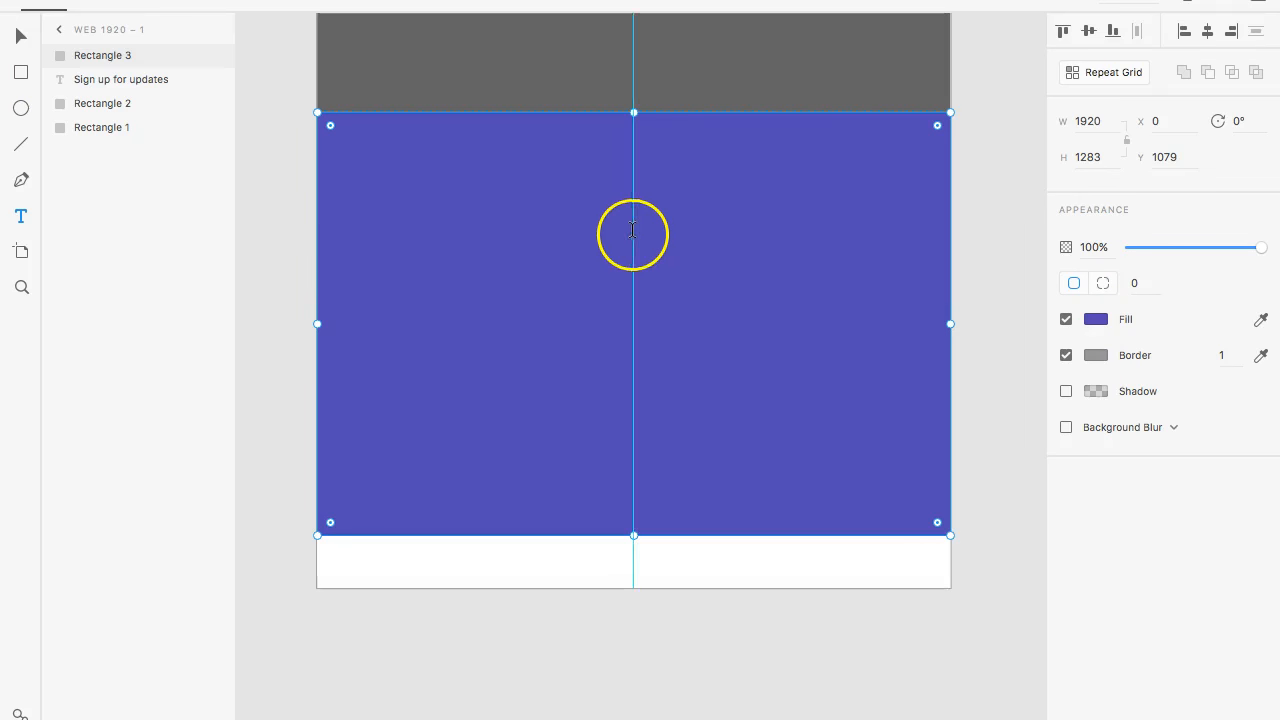
left_click(445, 228)
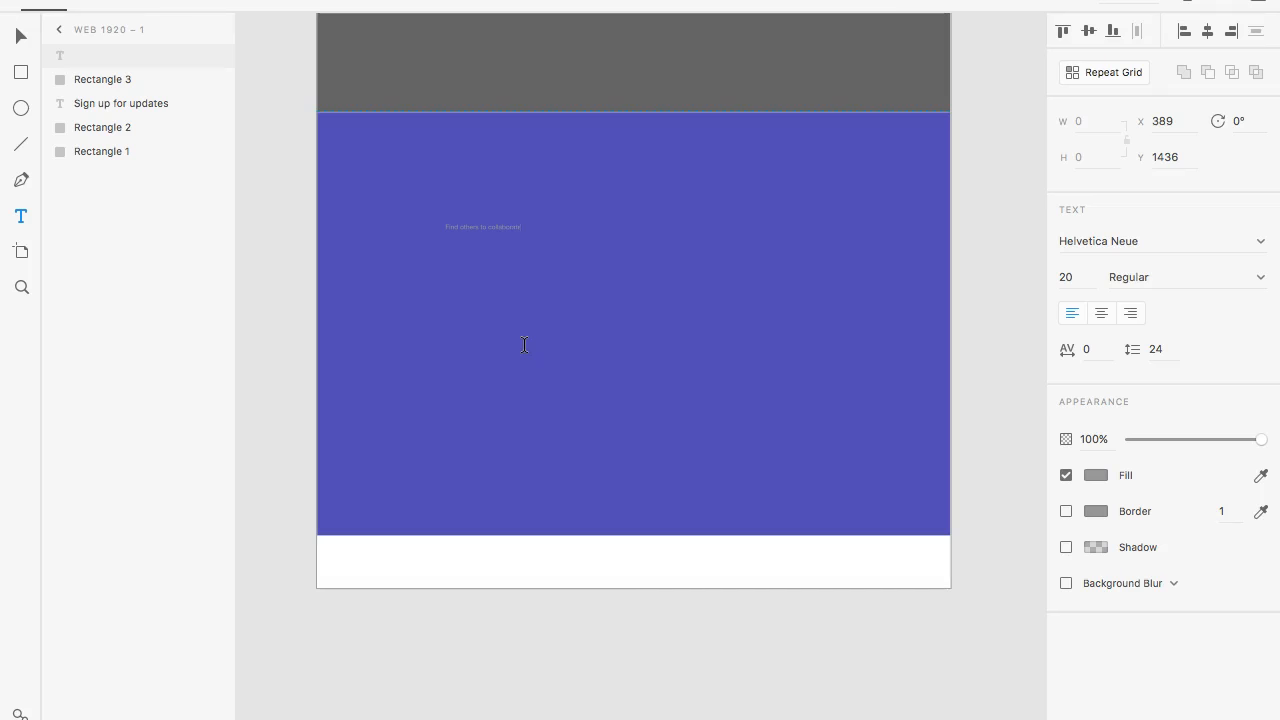
key("super+plus")
- Set the font size of the "Find others to collaborate" text to 60
key("super+a")
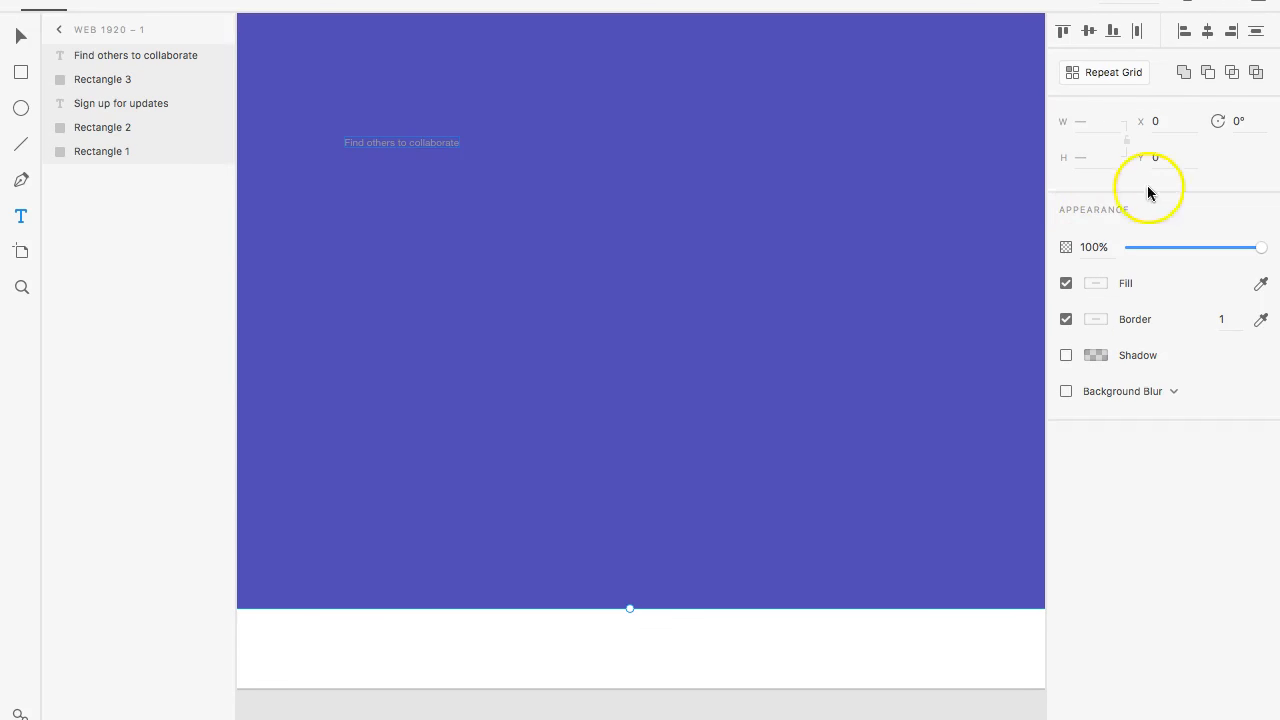
left_click(10, 38)
left_click(410, 145)
left_click(398, 143)
left_click(395, 111)
left_click(315, 147)
left_click(396, 166)
double_click(397, 142)
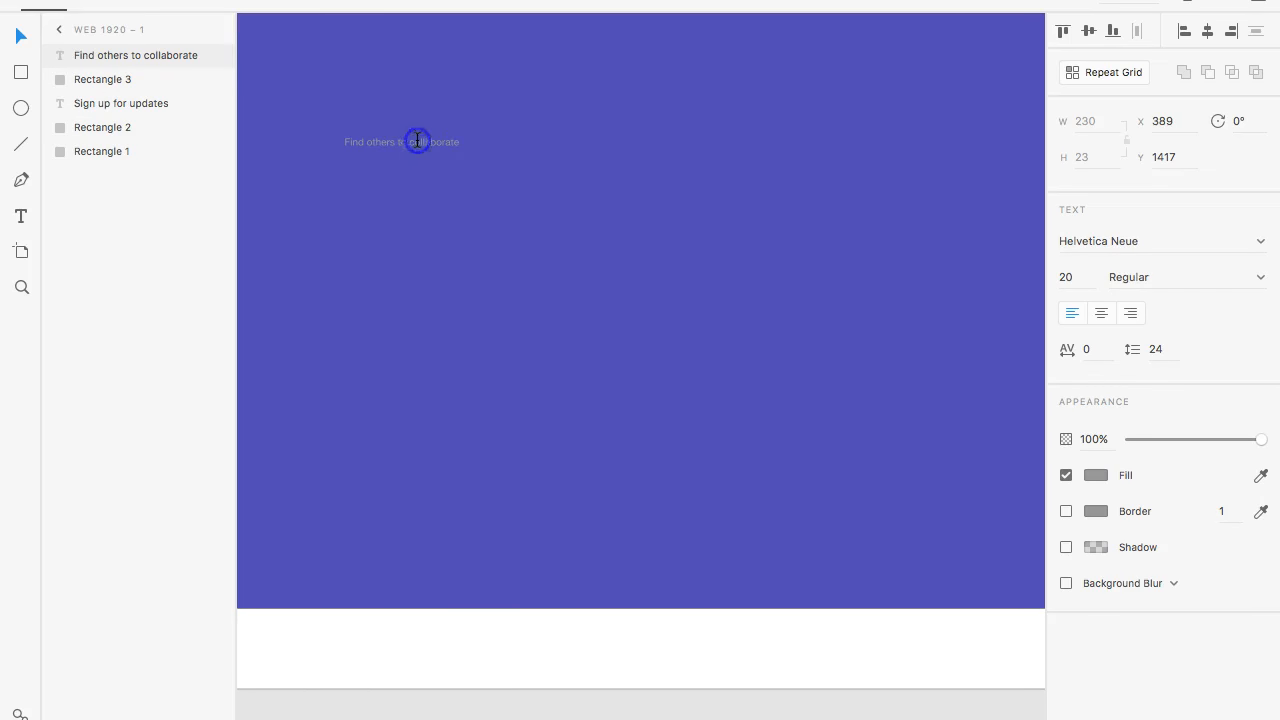
double_click(420, 140)
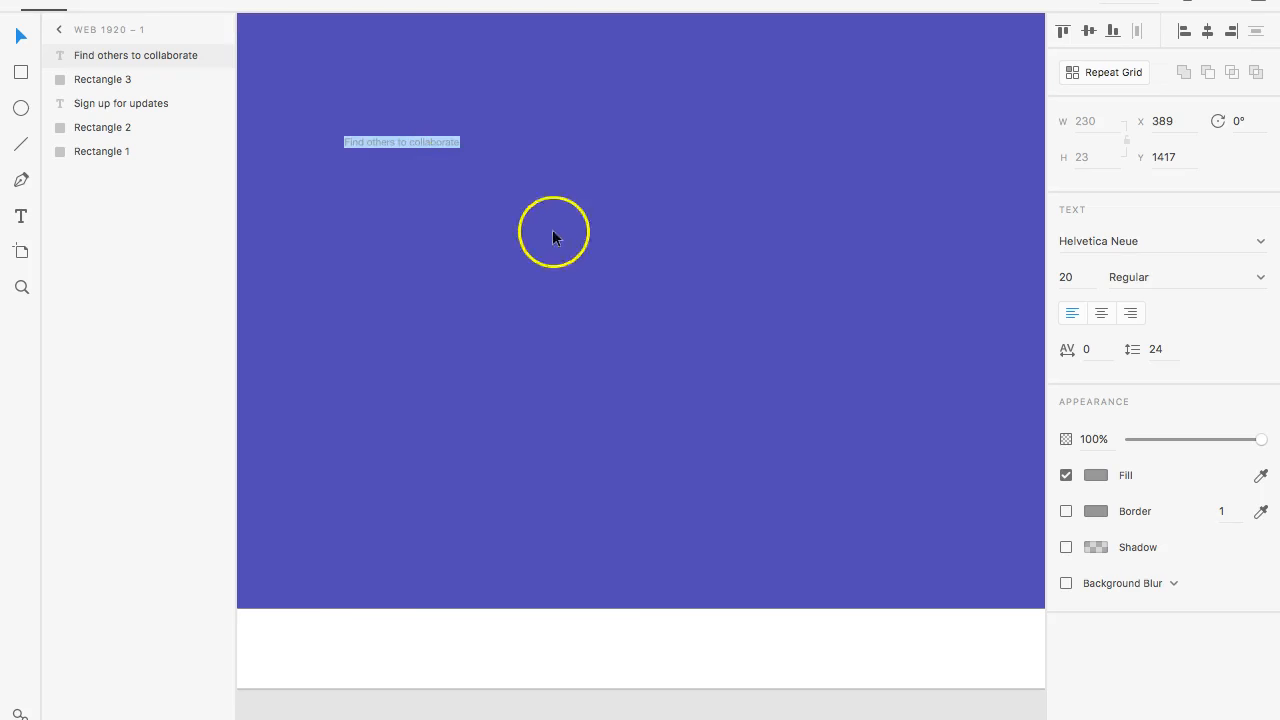
left_click(1099, 279)
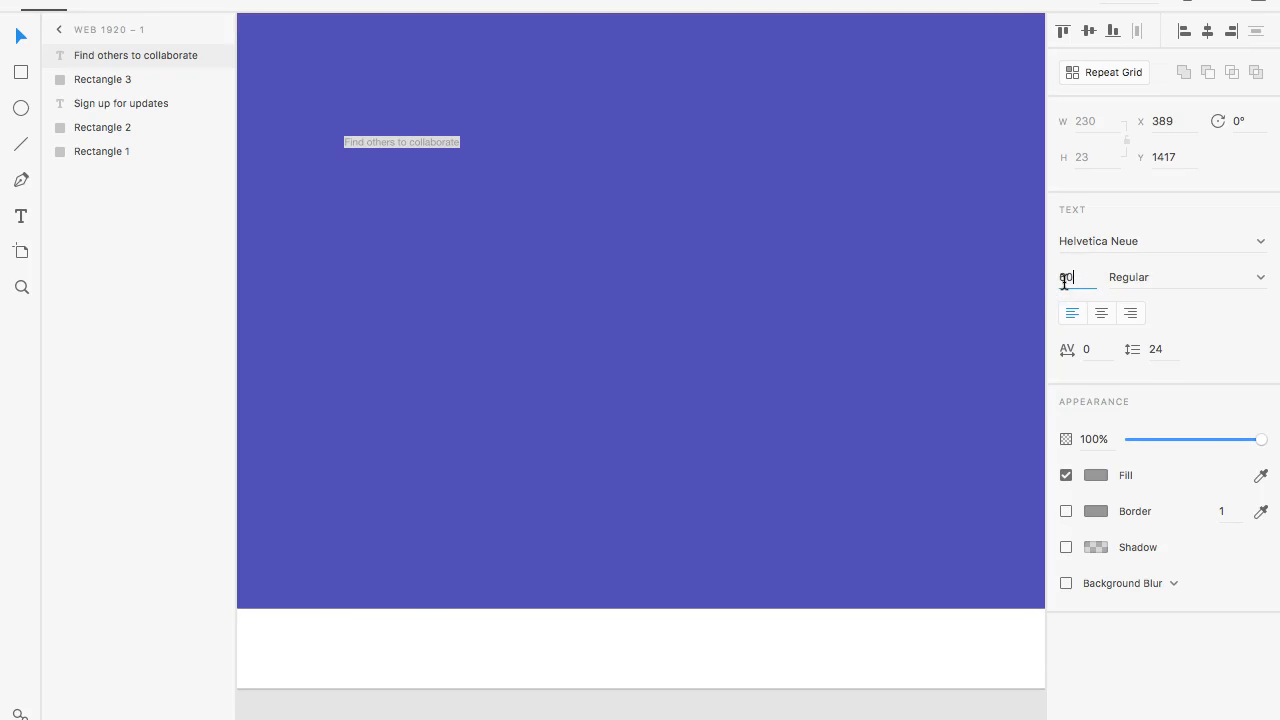
type("60")
key("Return")
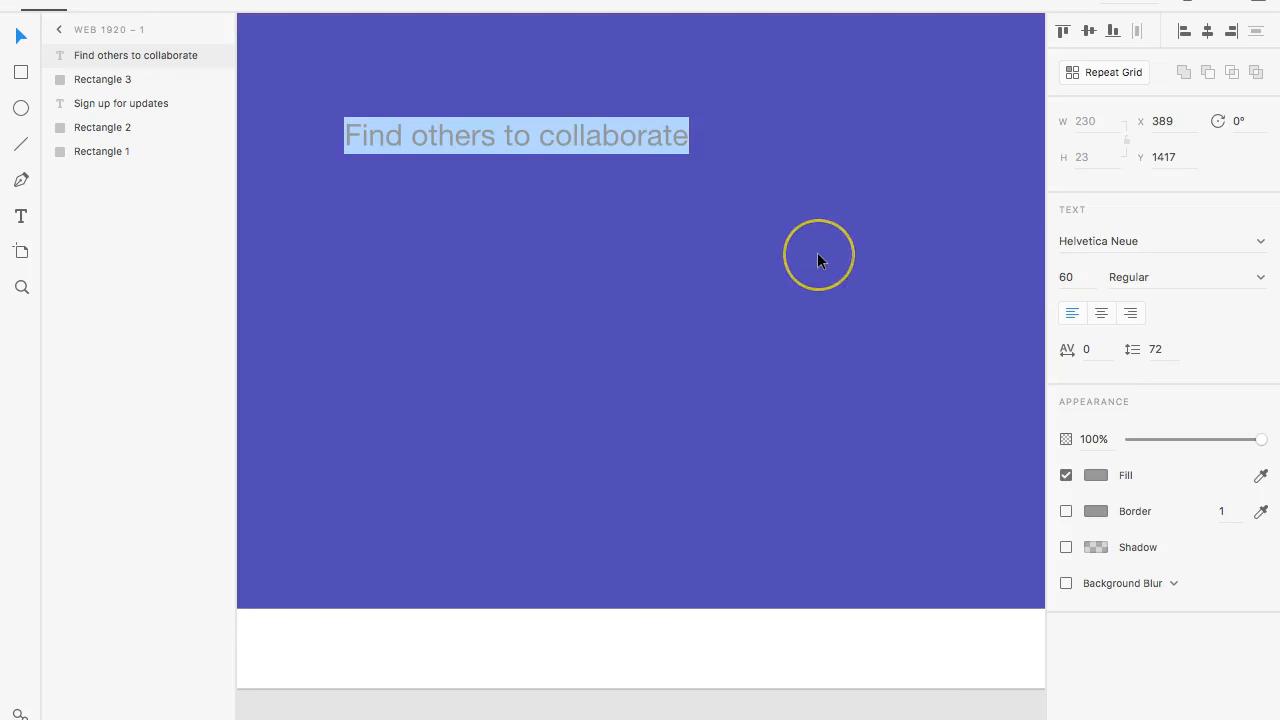
key("Escape")
key("super+minus")
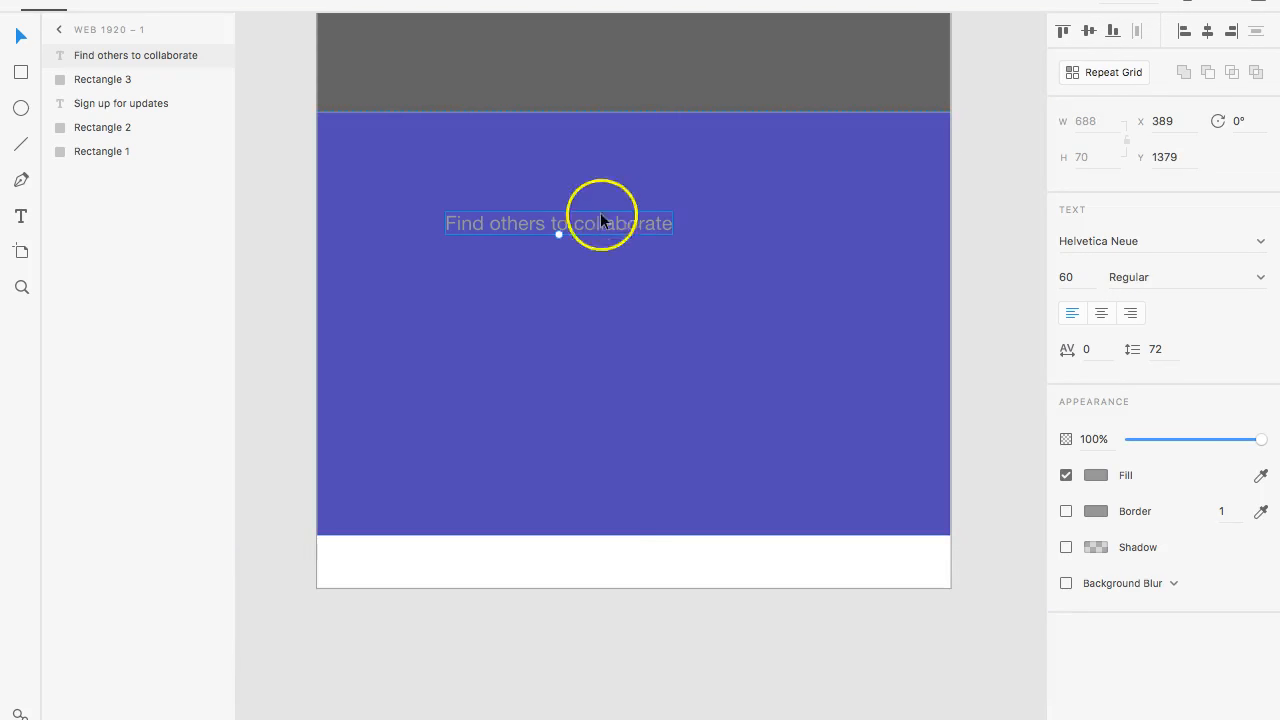
- Move the heading to about X 78, Y 1602 and draw a rectangle about 700 by 1038 px at X 66, Y 1226 over it
left_click_drag(587, 221, 487, 303)
left_click(110, 81)
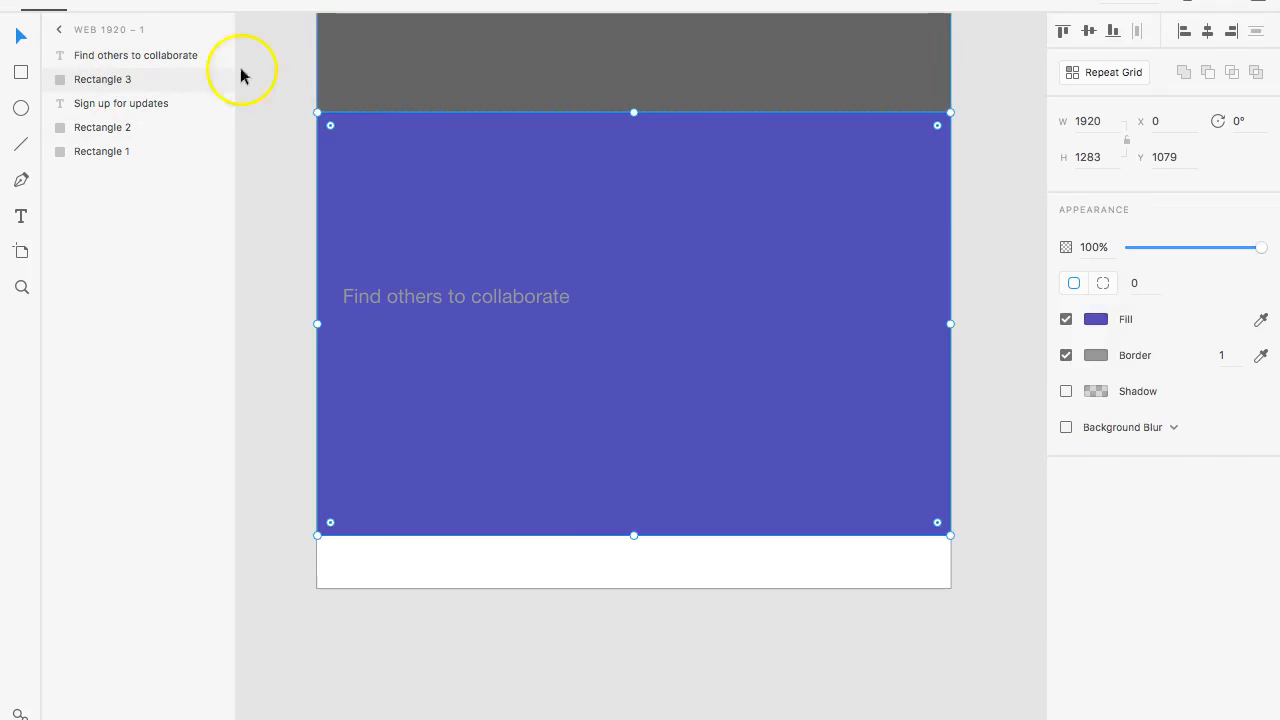
left_click(21, 70)
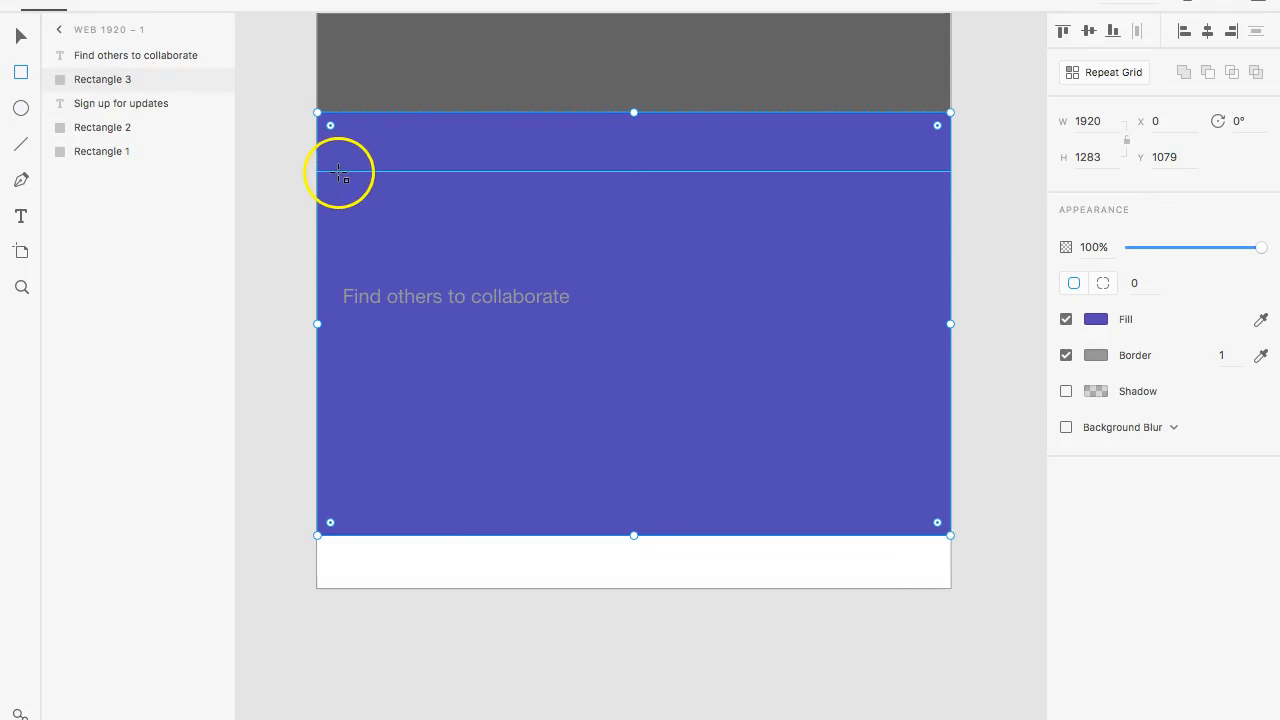
mouse_move(339, 161)
left_mouse_down()
mouse_move(520, 363)
mouse_move(571, 451)
mouse_move(571, 504)
left_mouse_up()
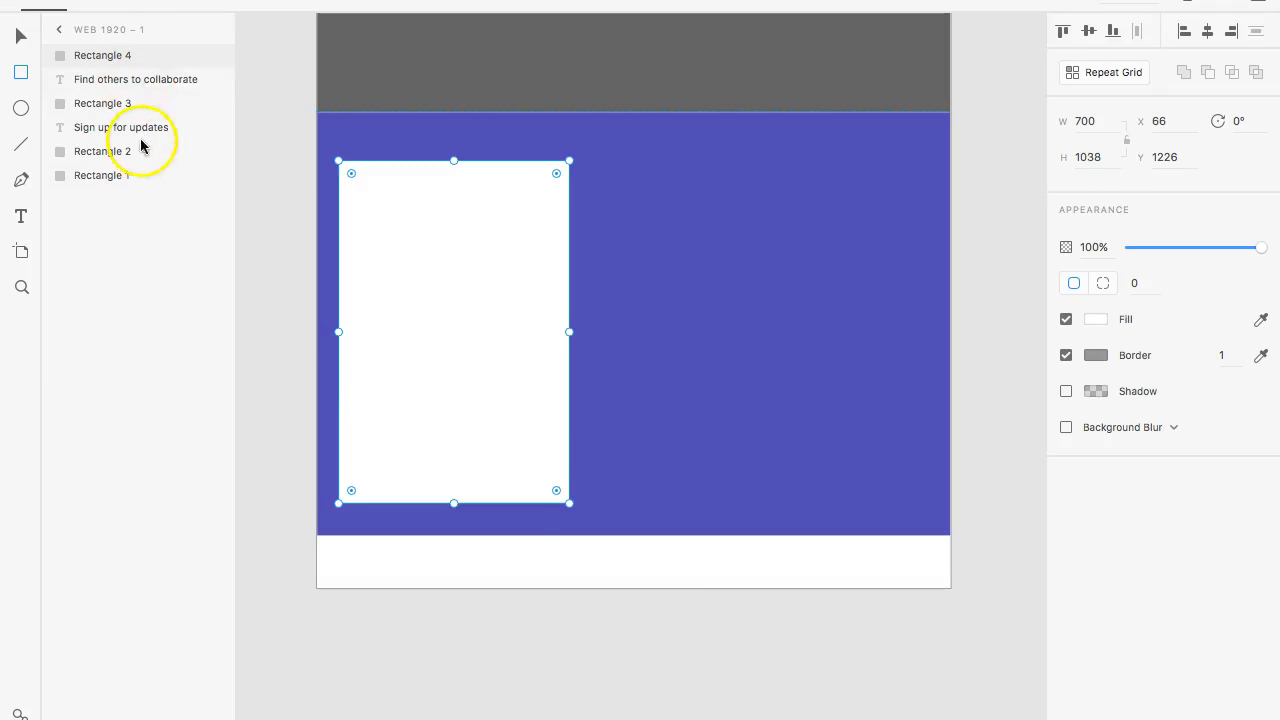
- Bring the heading above the new white rectangle in the layer order and move it beside the rectangle, to about X 1073, Y 1342
left_click_drag(141, 83, 146, 50)
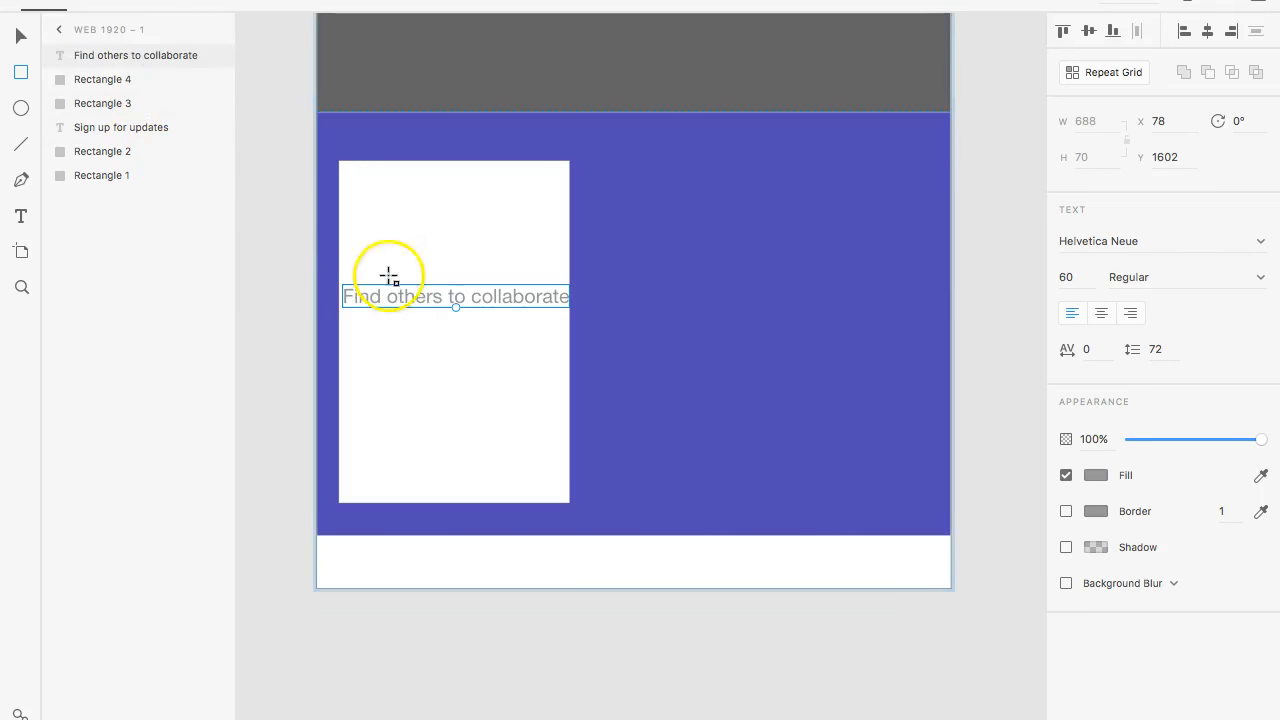
left_click(22, 33)
left_click_drag(464, 302, 794, 215)
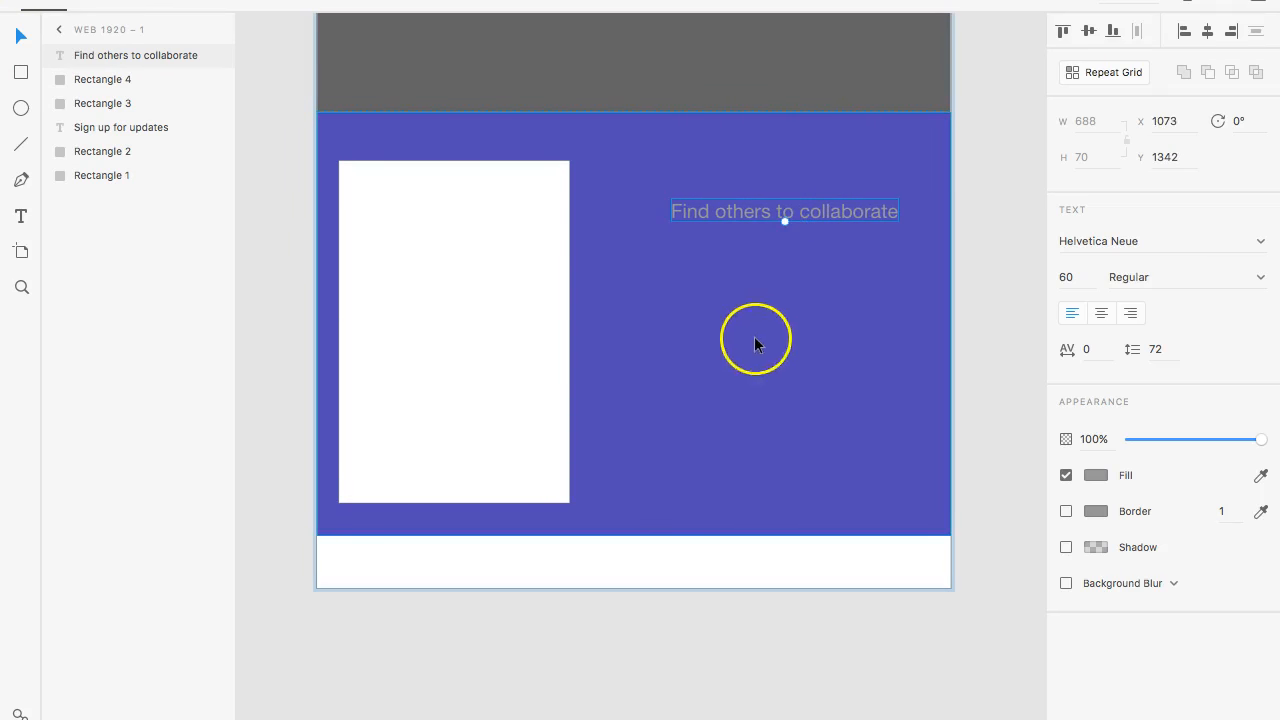
- Extend the Web 1920 – 1 artboard downward to a height of about 3462 px
scroll(643, 381, "down", 4)
scroll(643, 381, "up", 10)
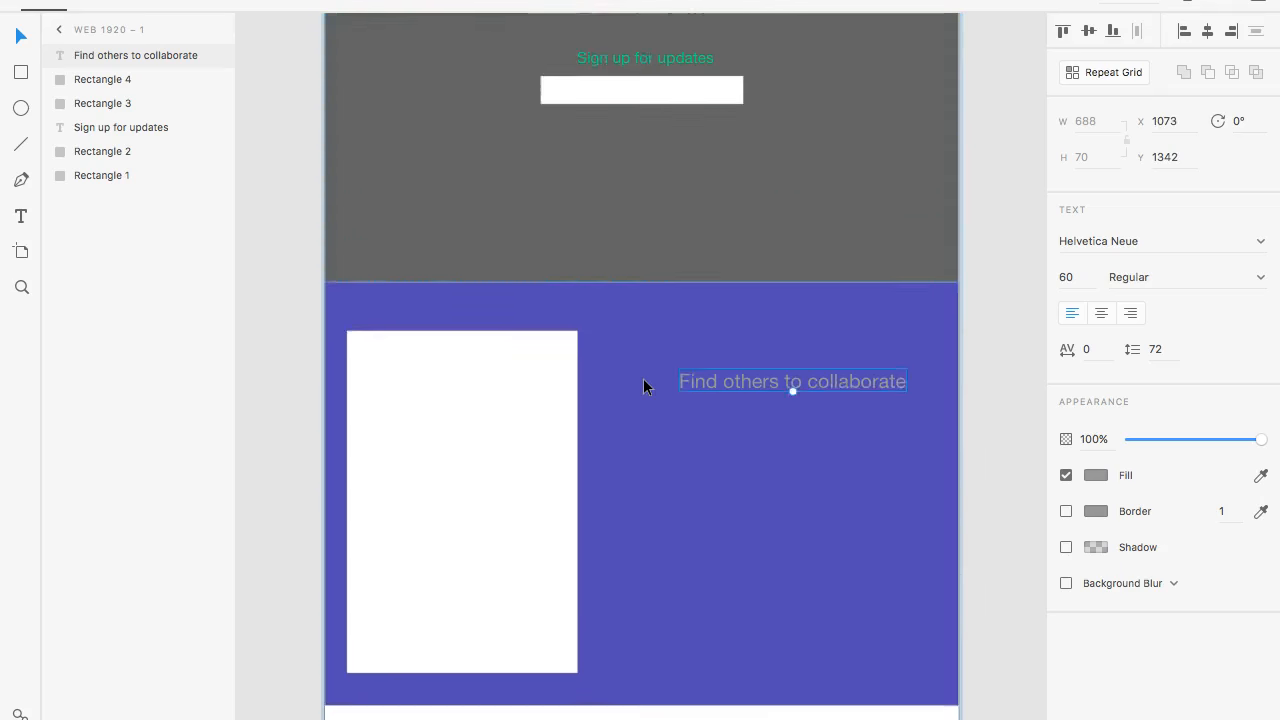
scroll(643, 381, "down", 10)
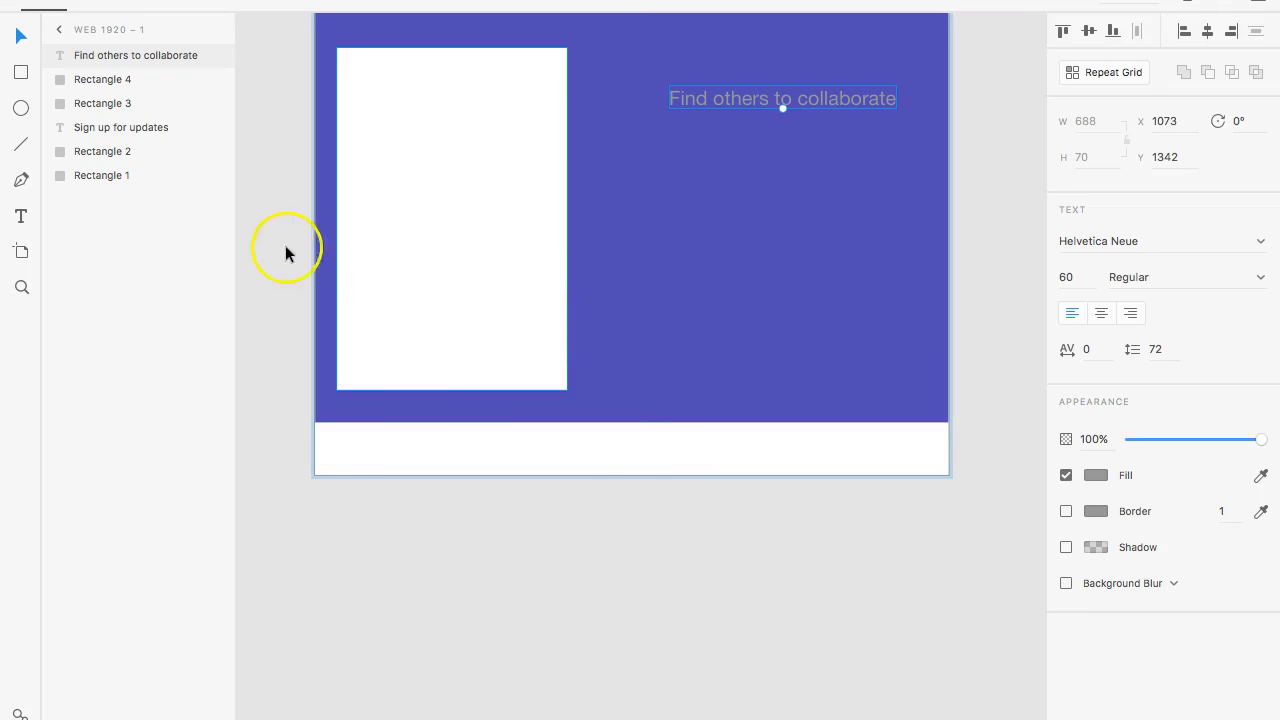
scroll(334, 351, "down", 2)
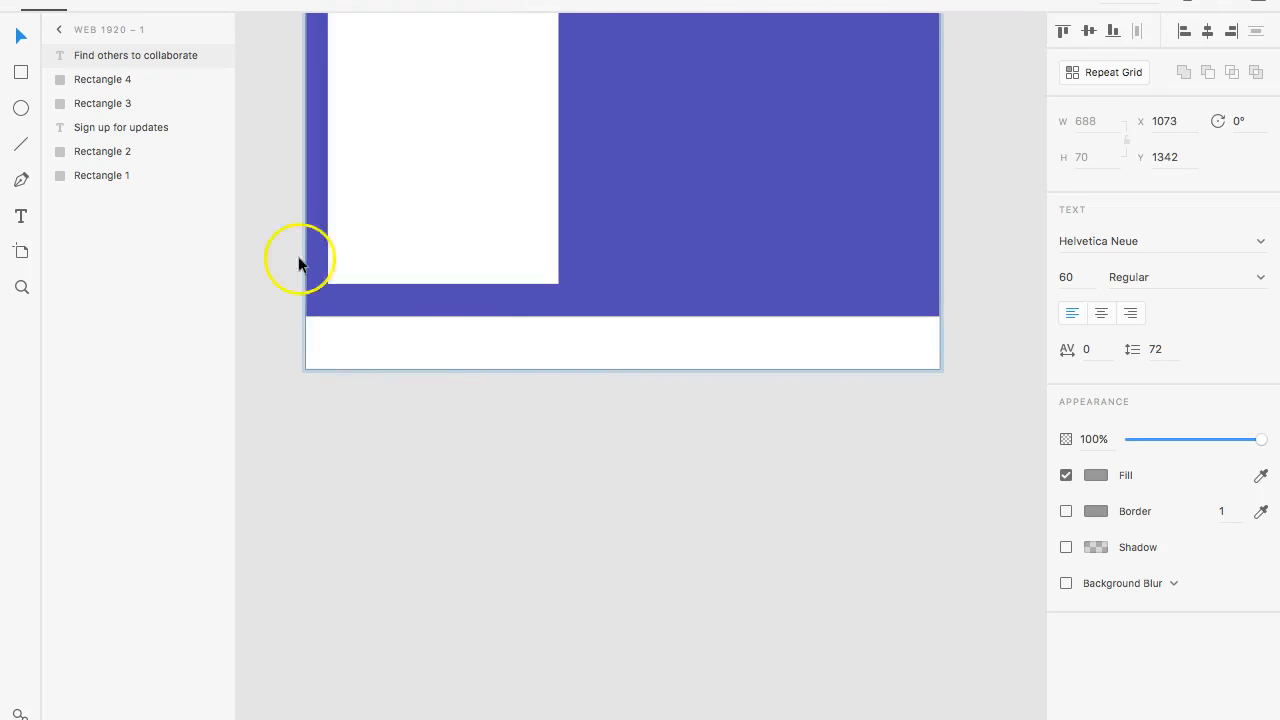
left_click(59, 29)
left_click(109, 51)
scroll(497, 434, "down", 3)
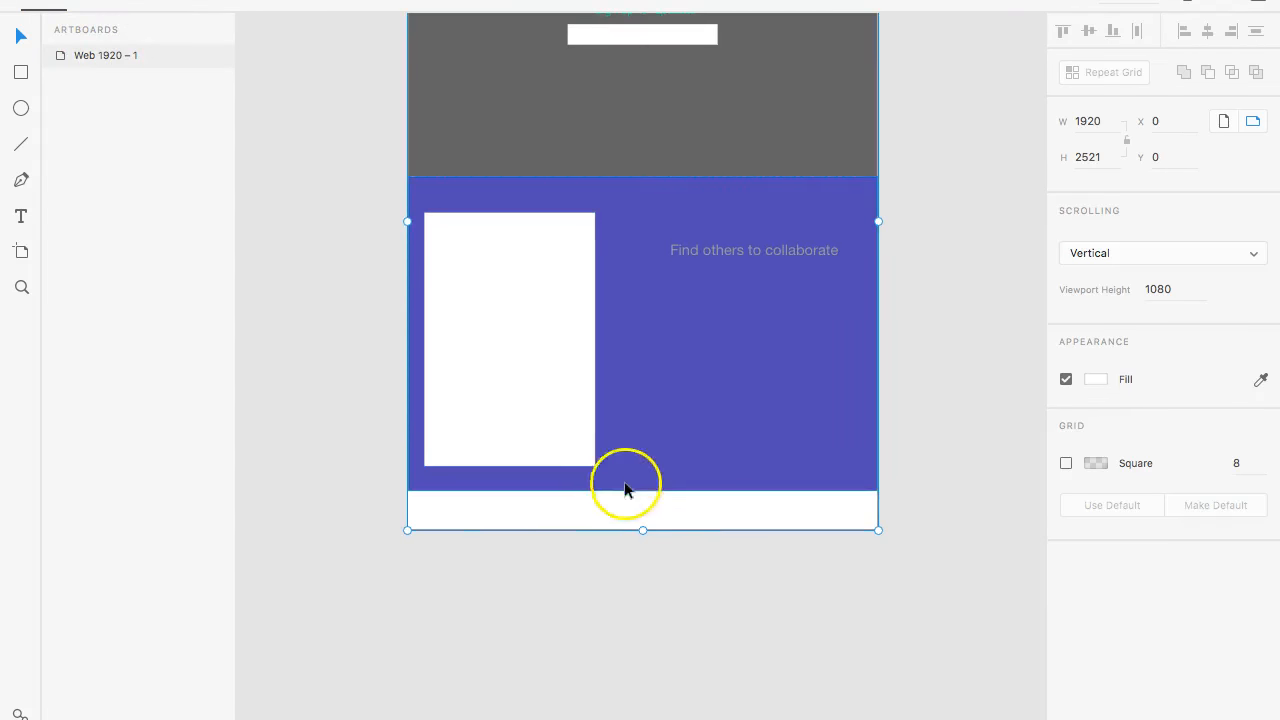
left_click_drag(641, 530, 647, 718)
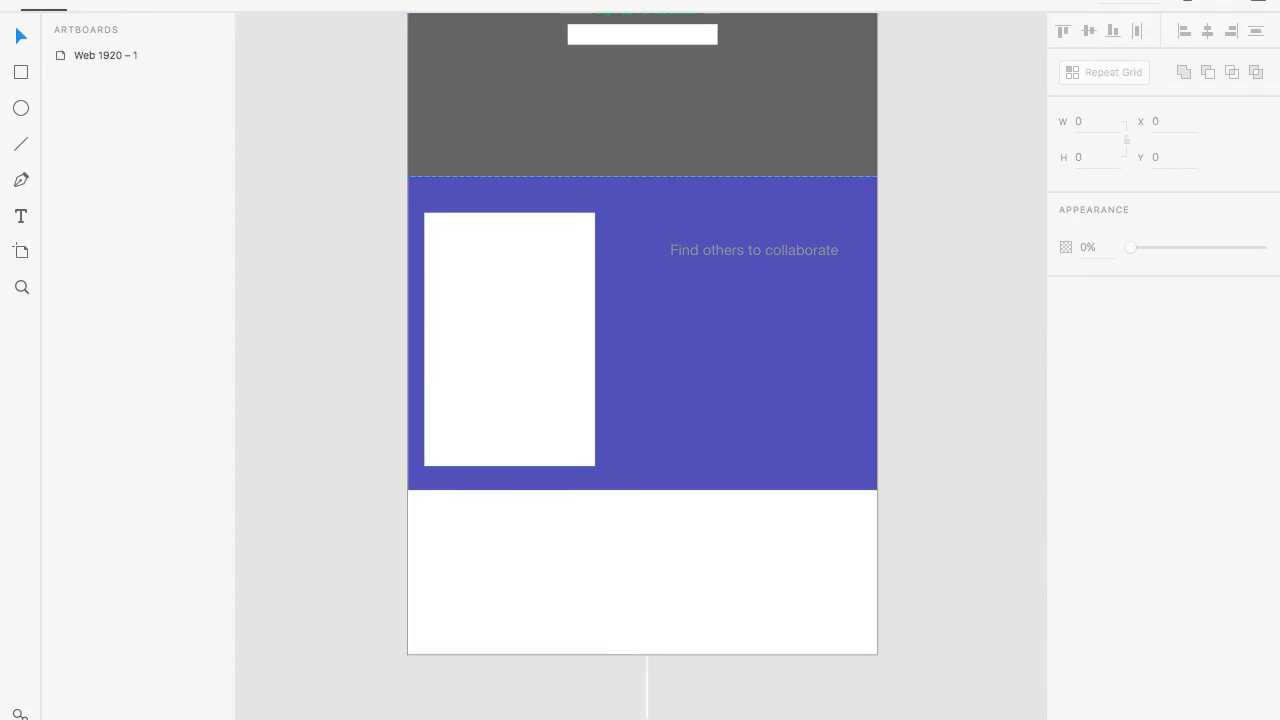
left_click(128, 54)
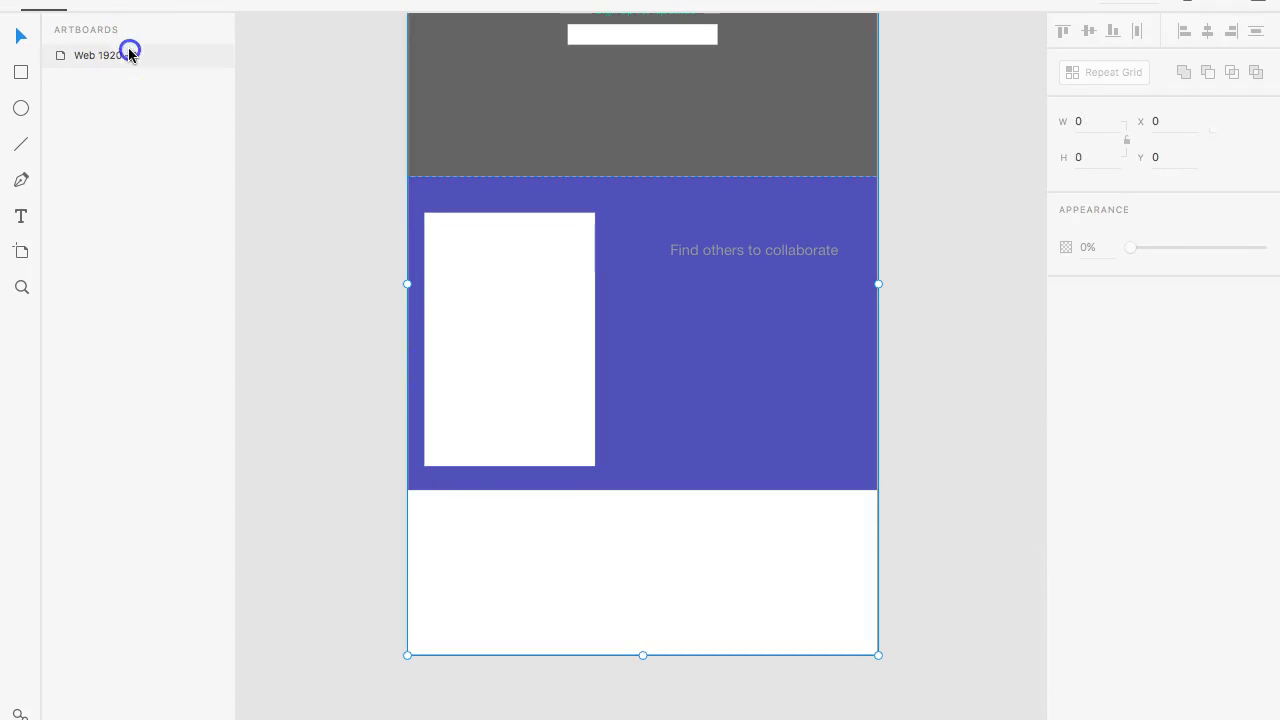
left_click(644, 652)
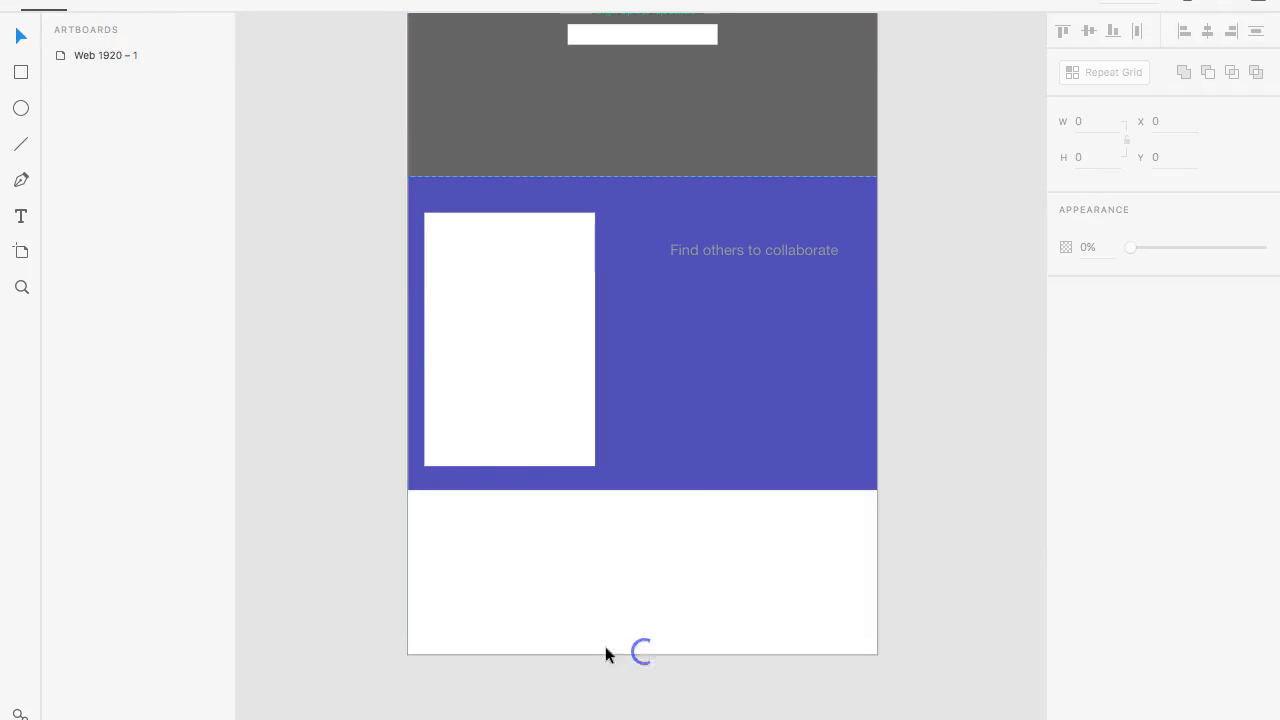
left_click(134, 54)
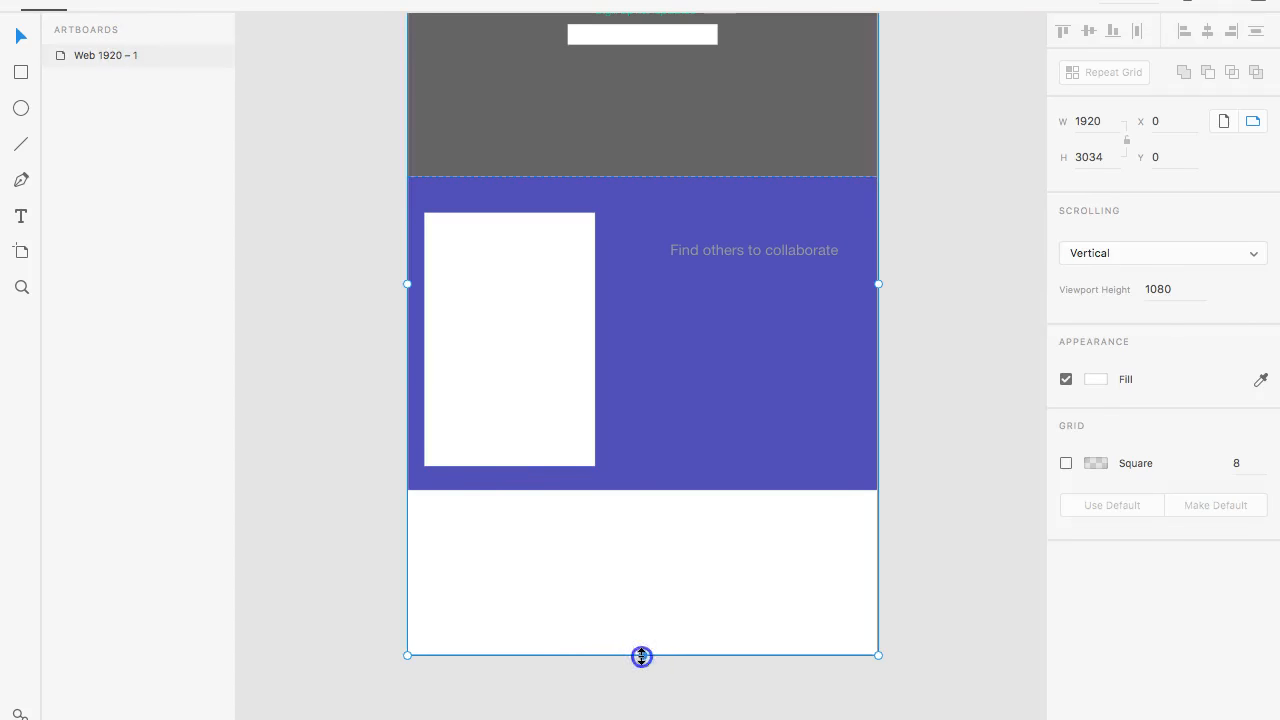
left_click_drag(642, 656, 642, 719)
- Look over the extended page from the hero section down to the empty area below the blue-violet section
scroll(649, 542, "up", 5)
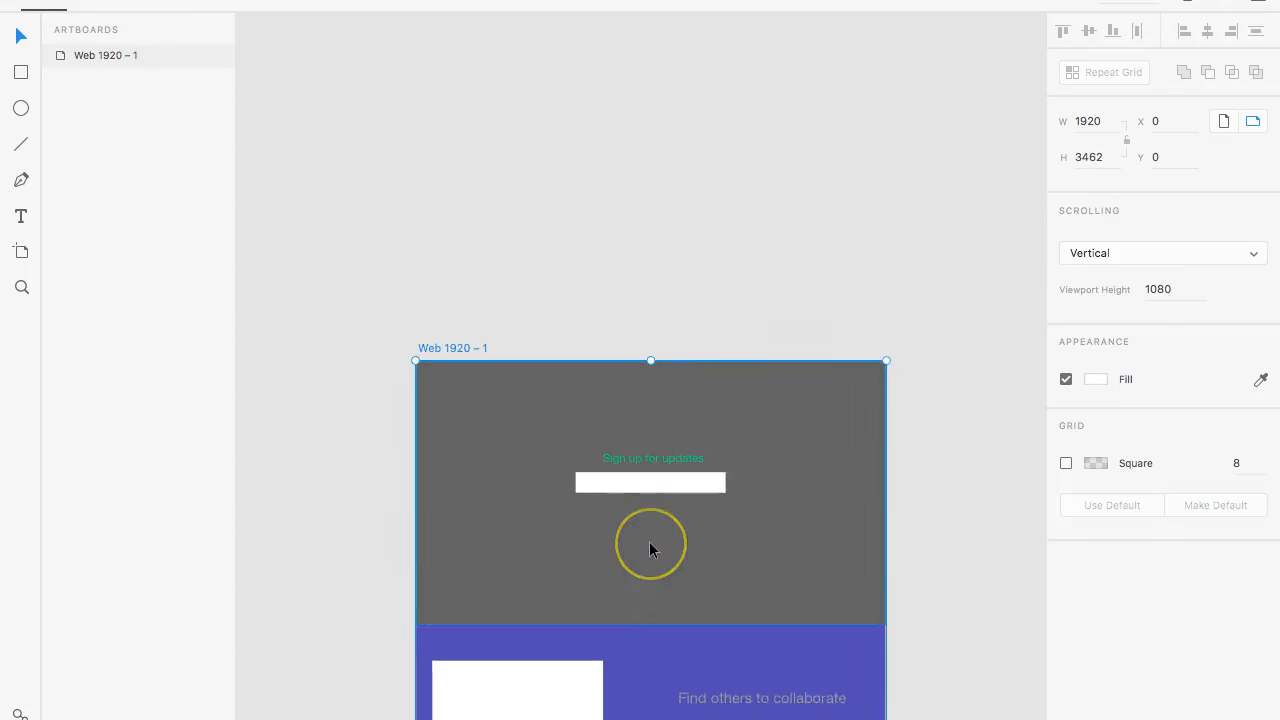
scroll(649, 542, "down", 6)
scroll(649, 542, "right", 1)
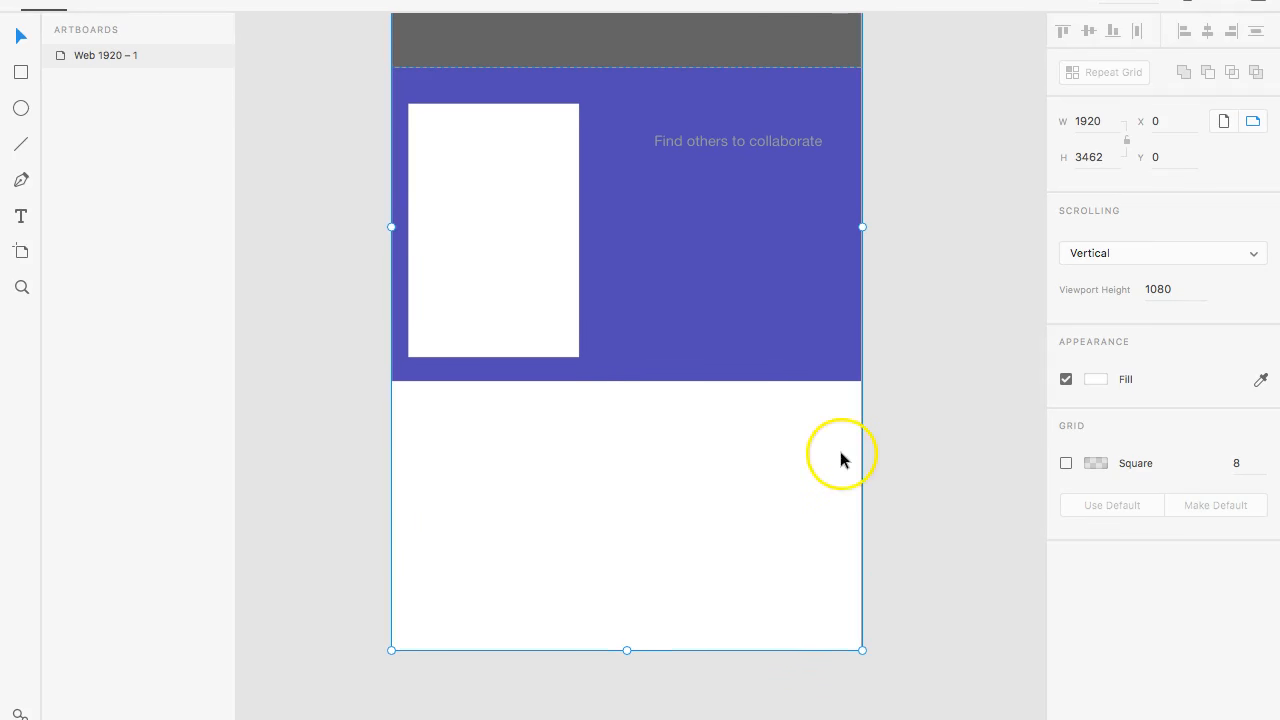
scroll(780, 268, "up", 3)
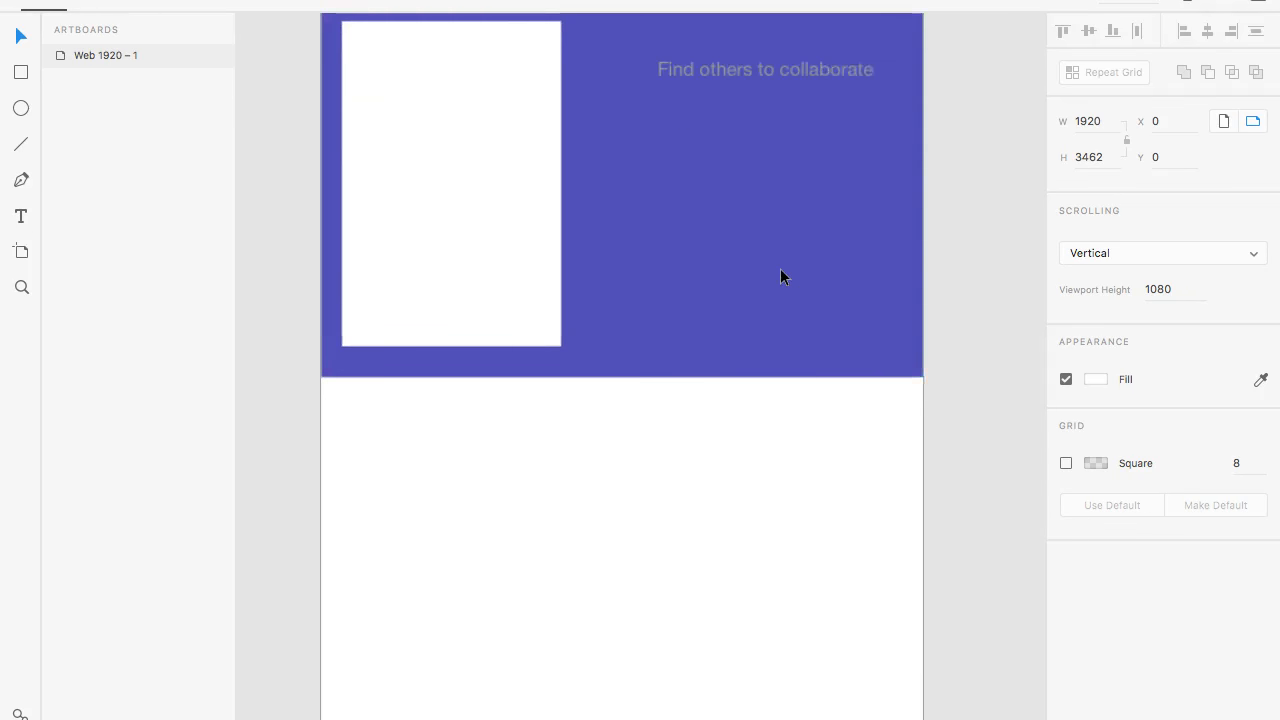
scroll(737, 270, "up", 3)
scroll(737, 270, "right", 1)
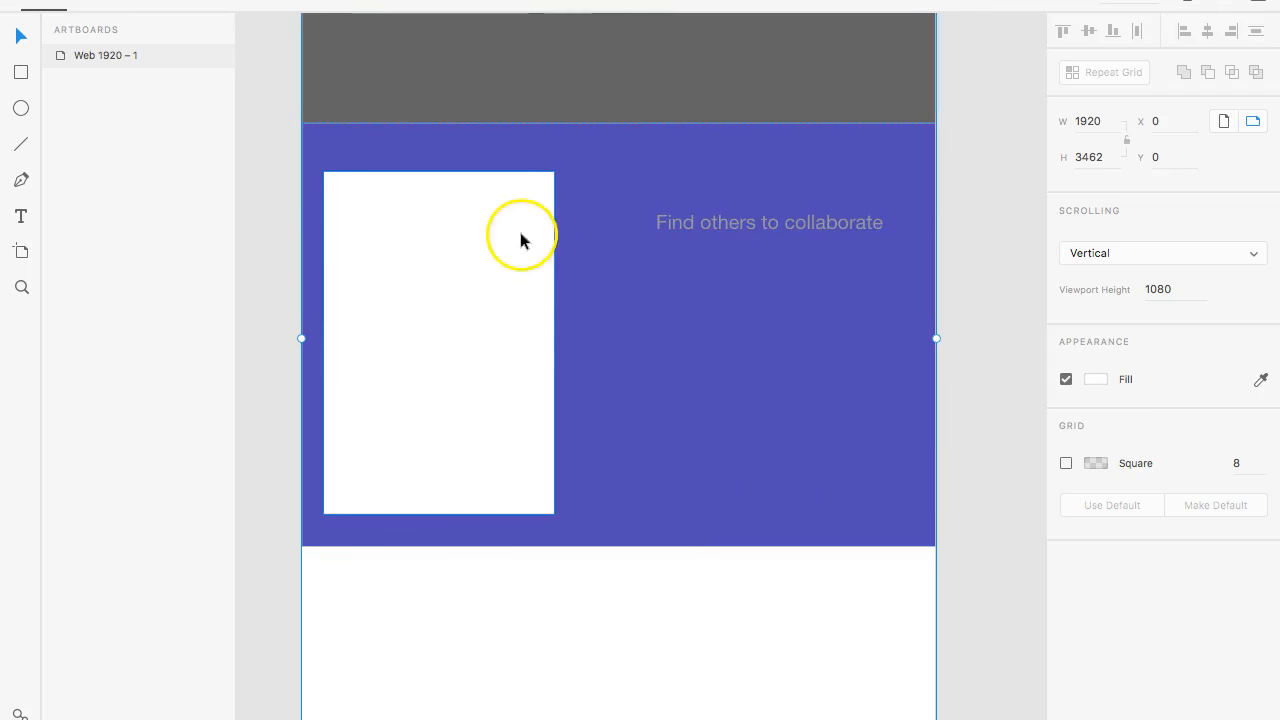
left_click(16, 71)
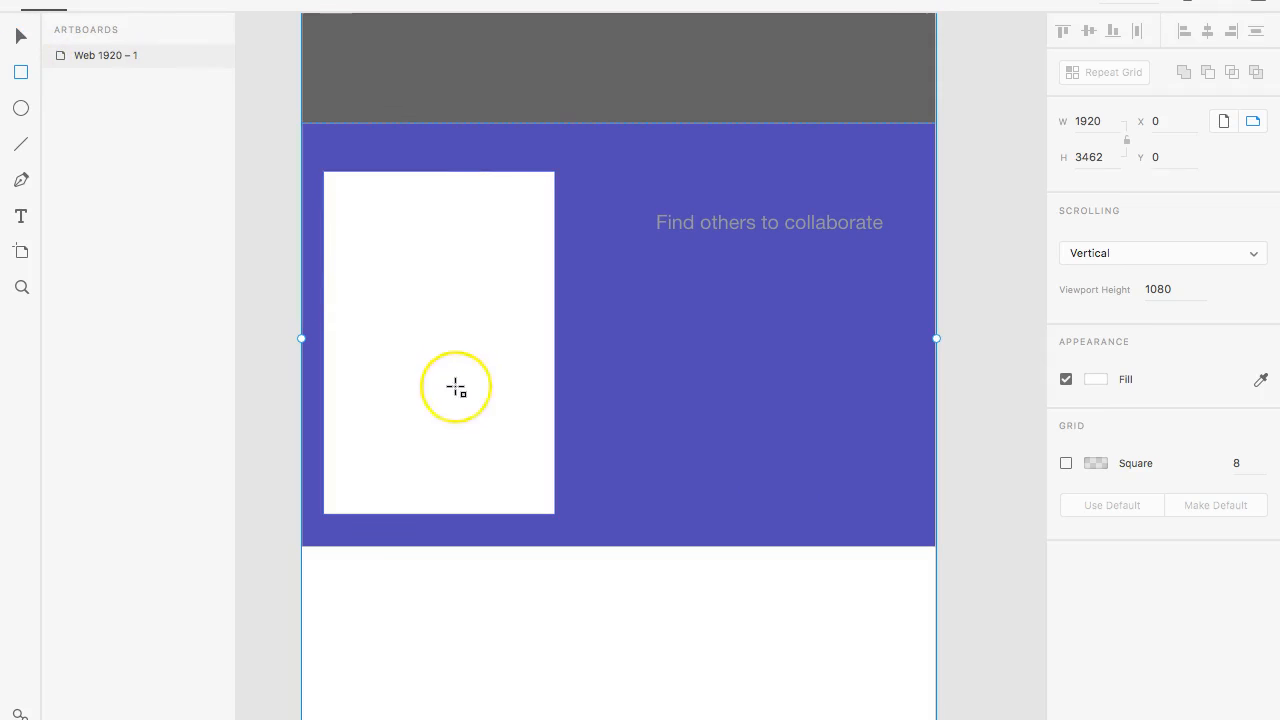
scroll(456, 387, "down", 8)
scroll(456, 387, "up", 10)
scroll(456, 387, "up", 1)
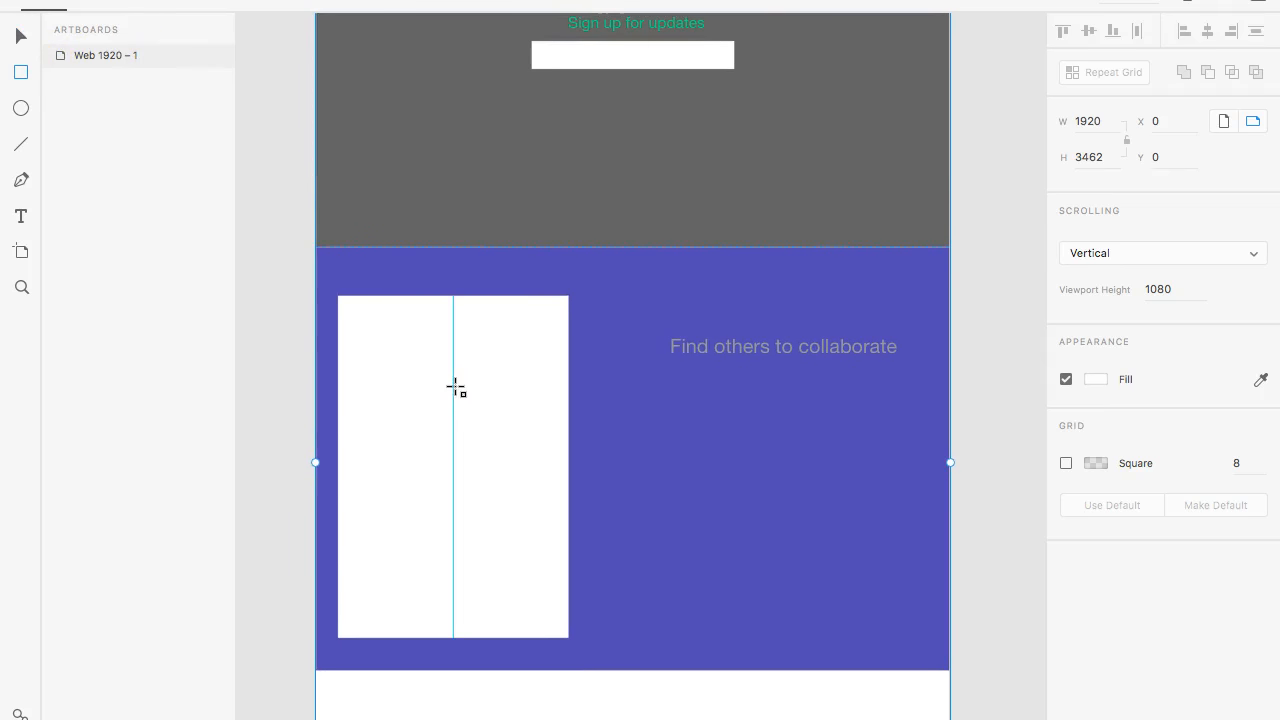
- Add a text list of five "* list" lines at font size 30 below the heading, at about X 1073, Y 1539
left_click(22, 215)
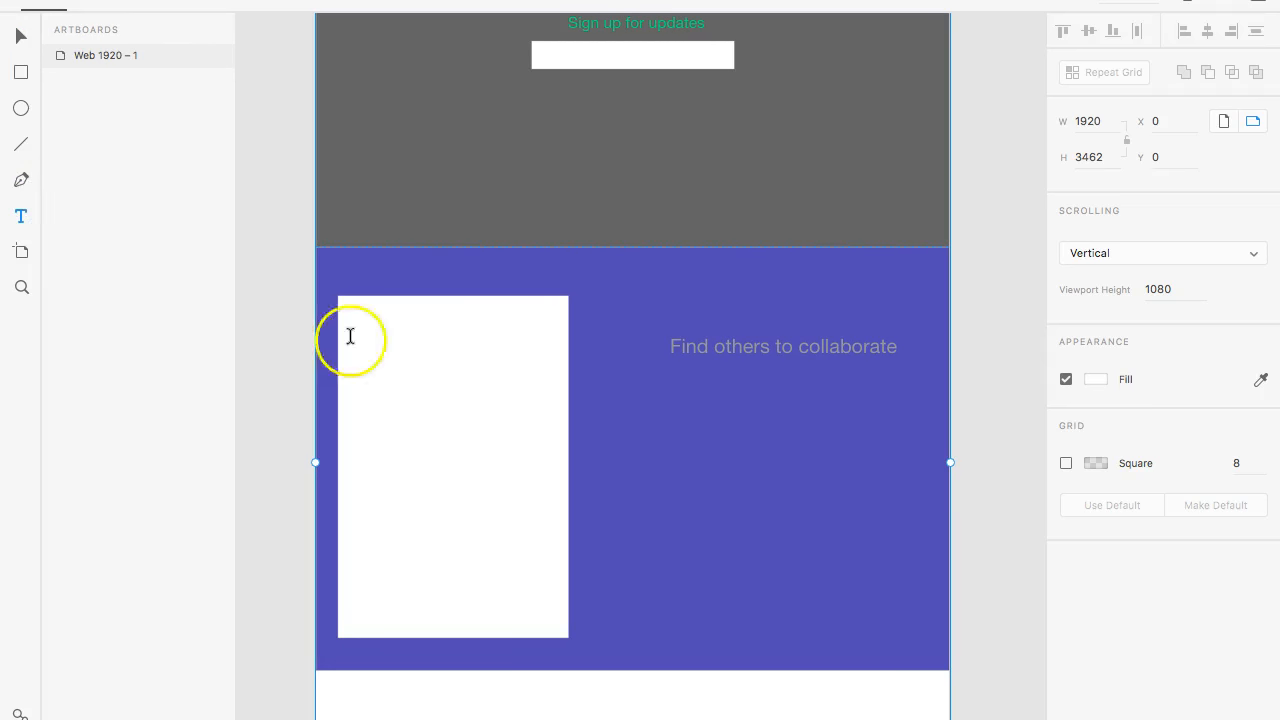
left_click(664, 398)
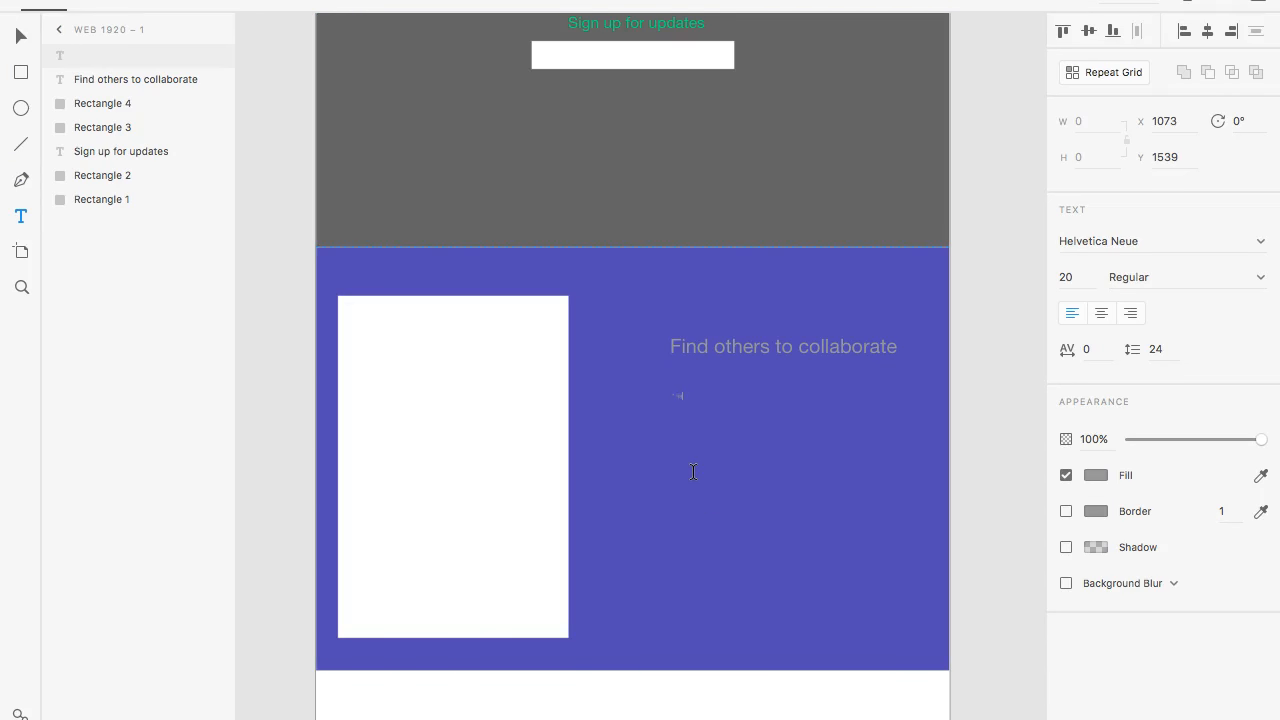
key("ctrl+a")
left_click(1079, 276)
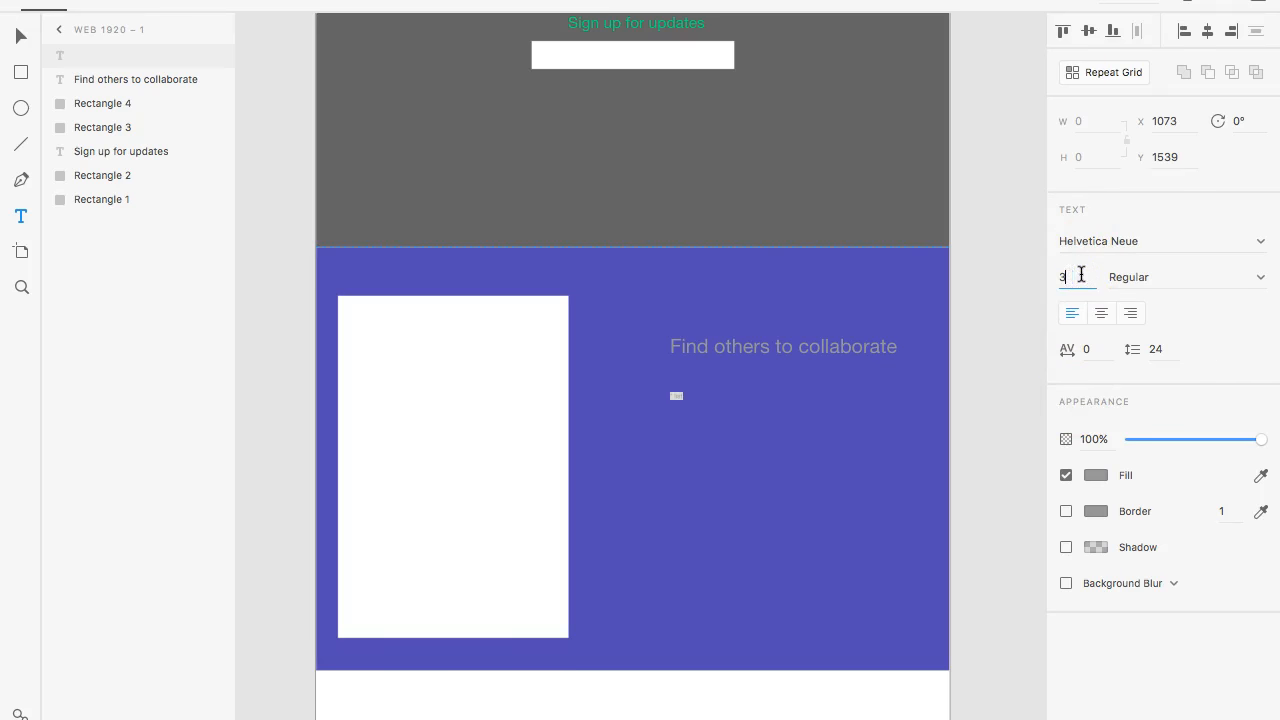
key("Return")
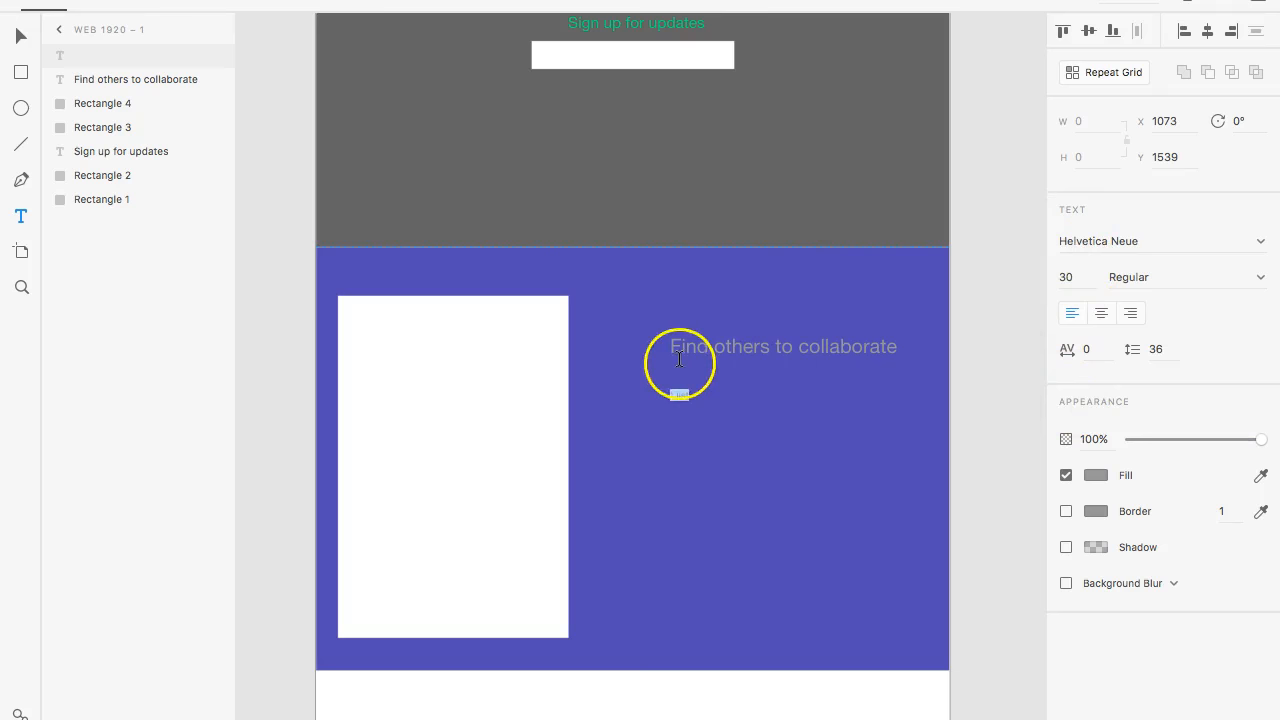
left_click(689, 397)
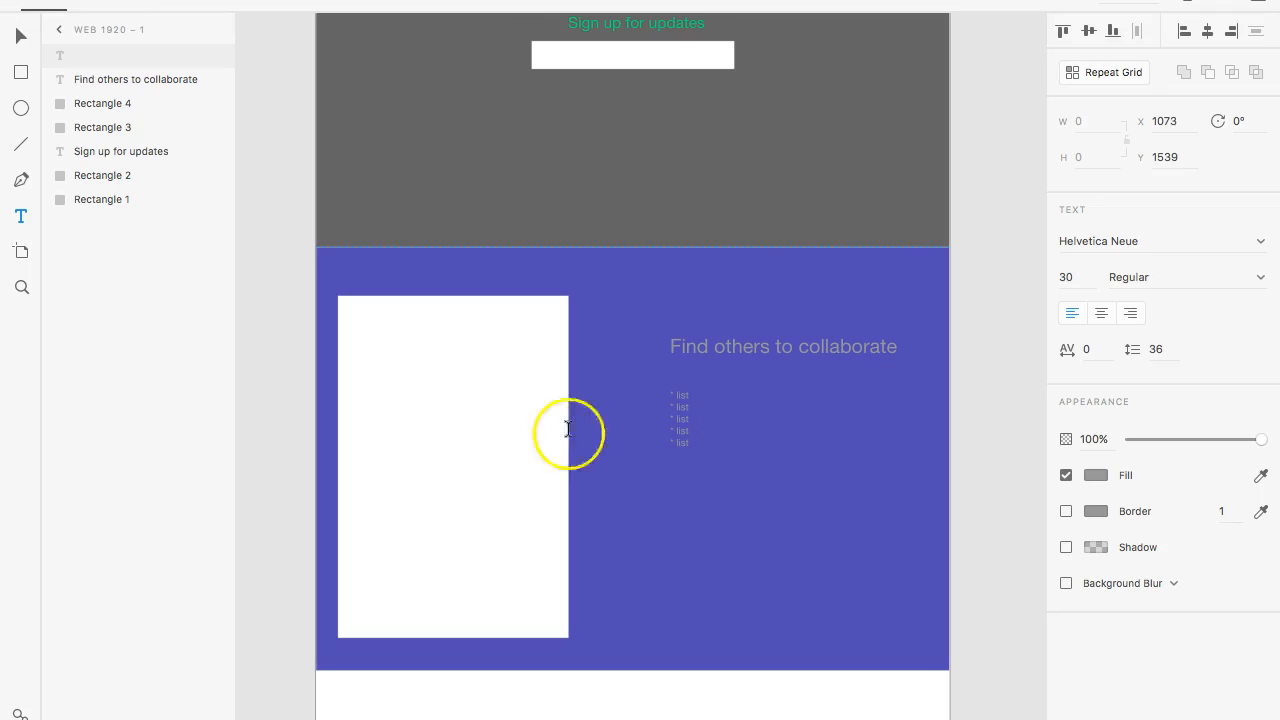
- Move the heading to X 1044, Y 1226 and align the list beneath it at X 1044, Y 1326
left_click(22, 36)
left_click_drag(727, 340, 718, 305)
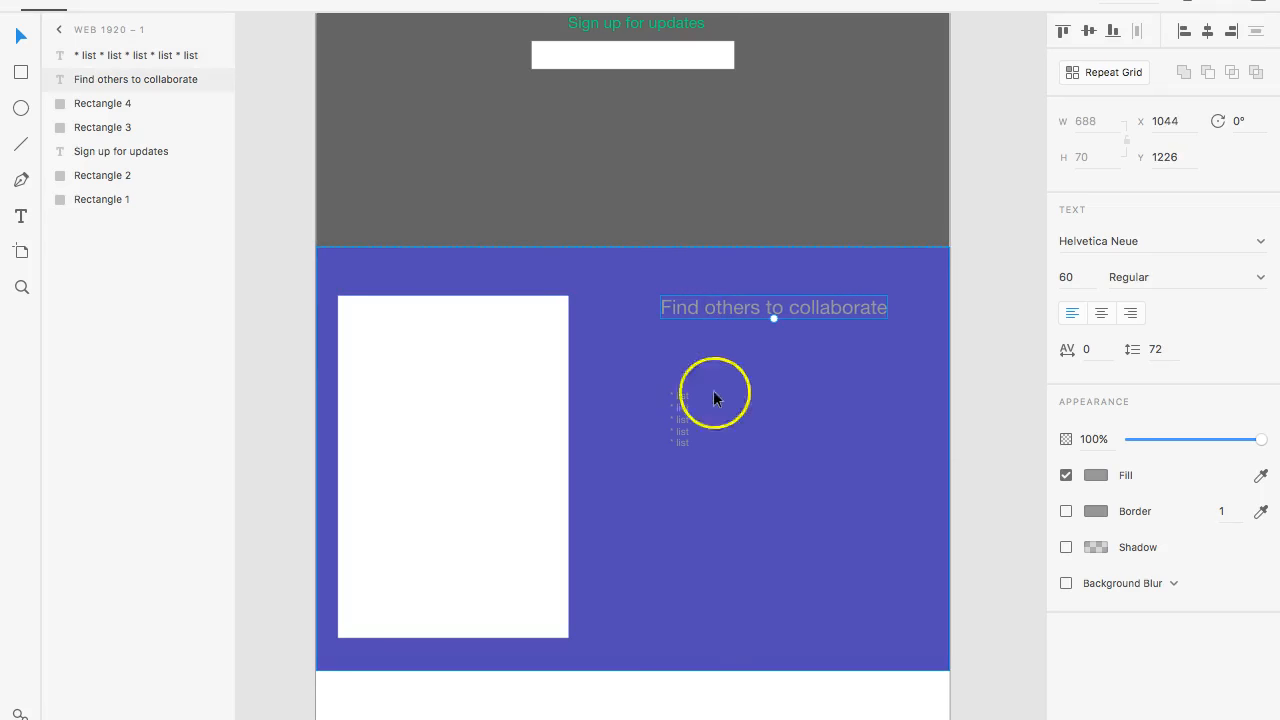
left_click_drag(691, 409, 674, 340)
- Replace the list text with five lines reading "* List of features"
double_click(675, 346)
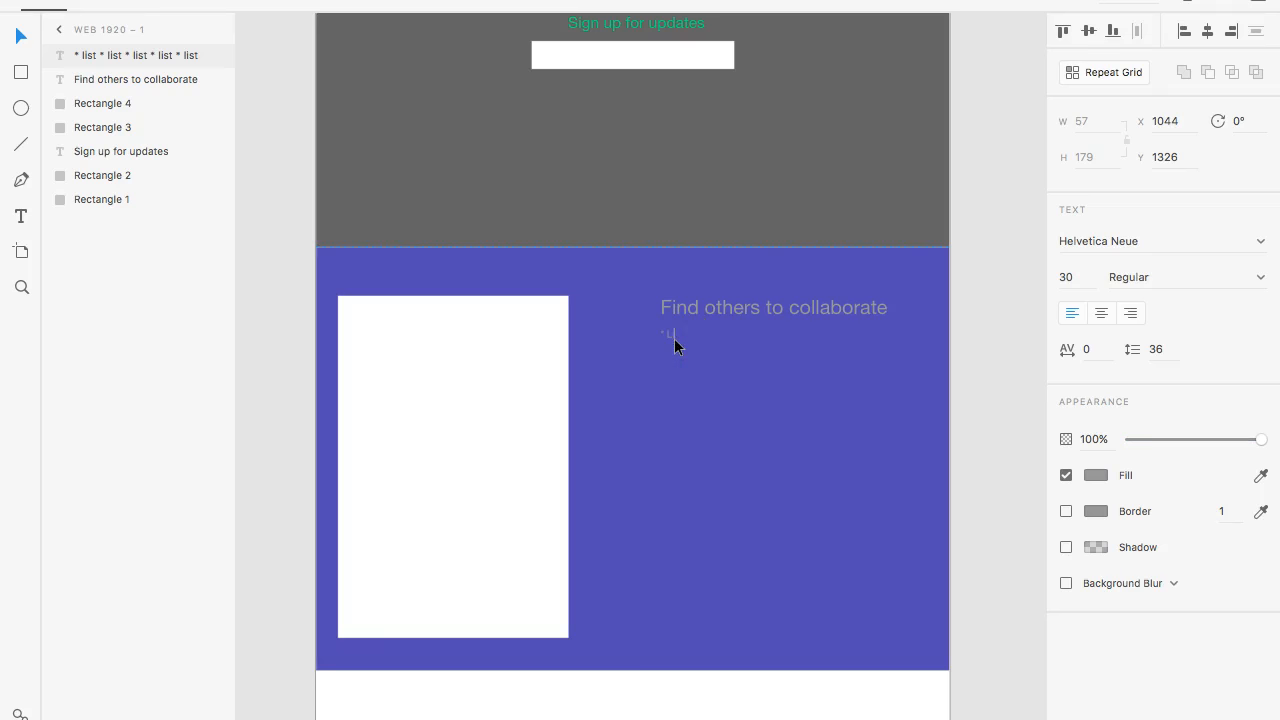
type("* List of features")
key("super+a")
key("super+c")
key("Right")
key("Return")
key("super+v")
key("Return")
key("Escape")
- Add the text "Image" inside the white rectangle and centre it horizontally there
key("super+plus")
left_click(744, 403)
scroll(744, 403, "right", 3)
scroll(744, 410, "down", 4)
scroll(744, 410, "left", 3)
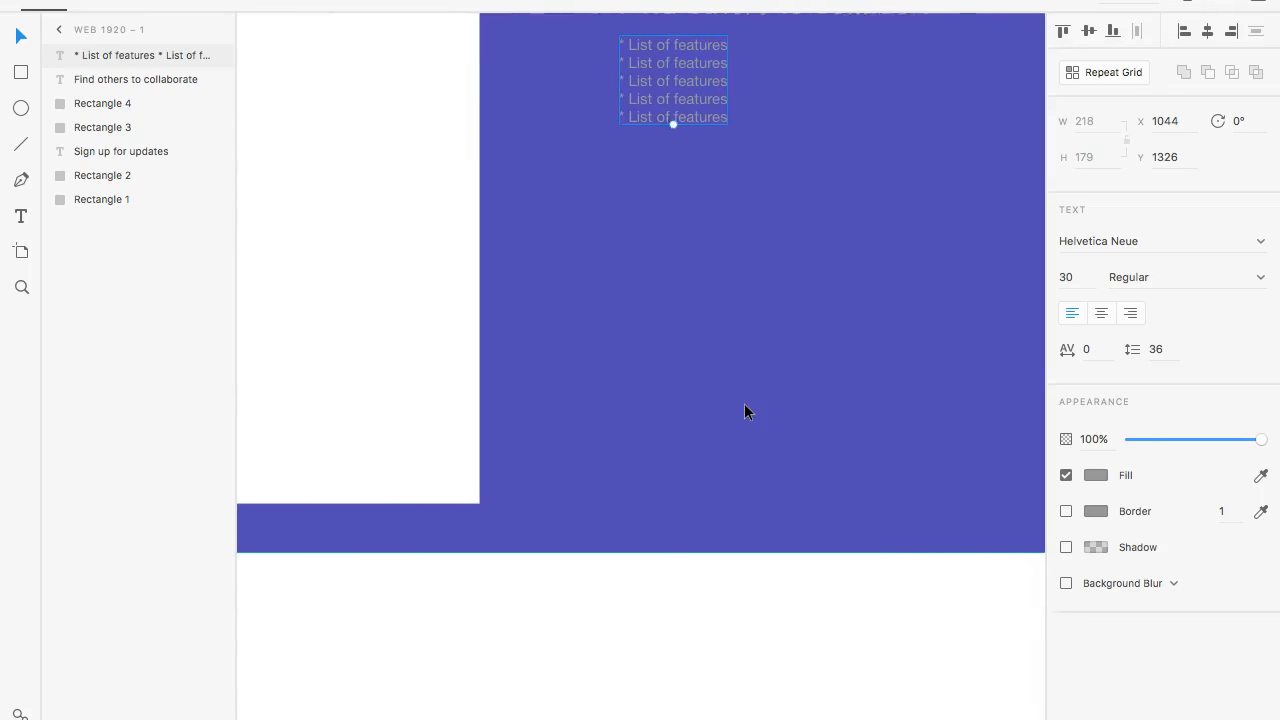
scroll(744, 410, "up", 4)
scroll(744, 410, "left", 2)
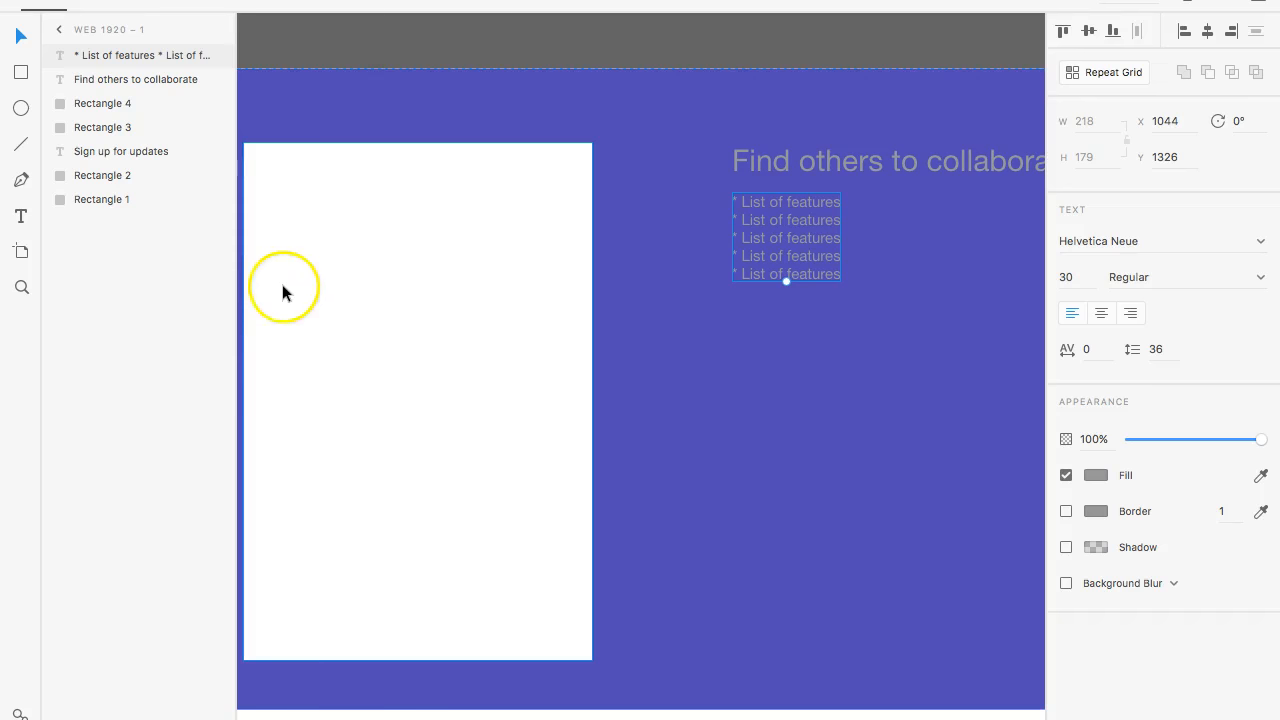
key("t")
left_click(345, 375)
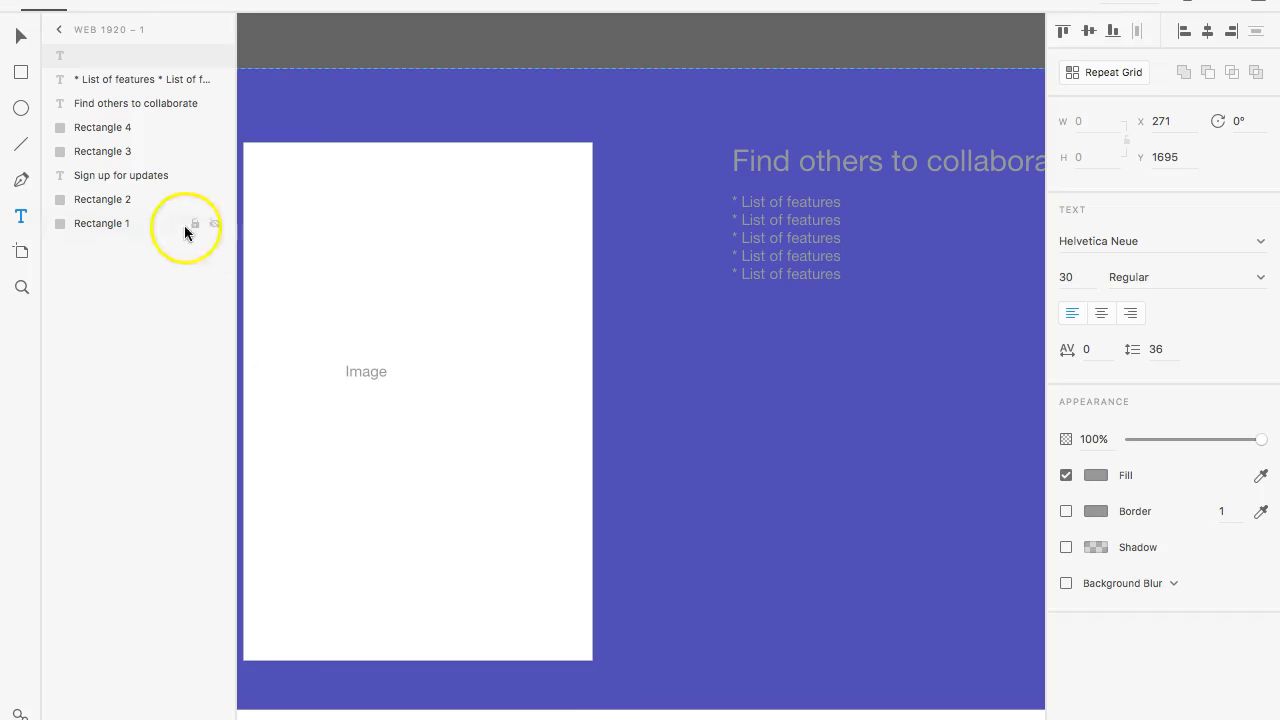
left_click(20, 36)
left_click_drag(383, 373, 425, 372)
left_click(753, 449)
scroll(748, 451, "up", 3)
scroll(746, 452, "down", 6)
scroll(740, 447, "down", 1)
scroll(740, 447, "up", 10)
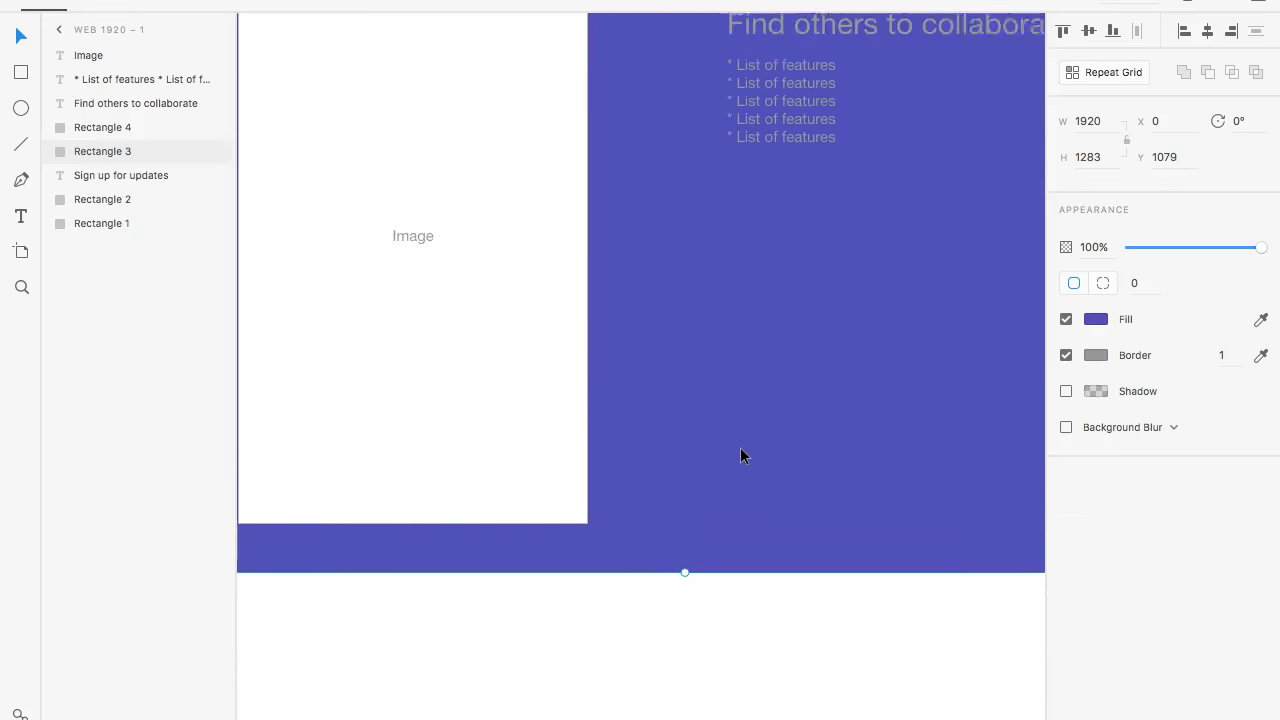
- Add the text "Codingphase" at font size 20 above the sign-up heading, at about X 726, Y 176
scroll(740, 447, "up", 1)
scroll(740, 447, "down", 2)
scroll(740, 447, "left", 2)
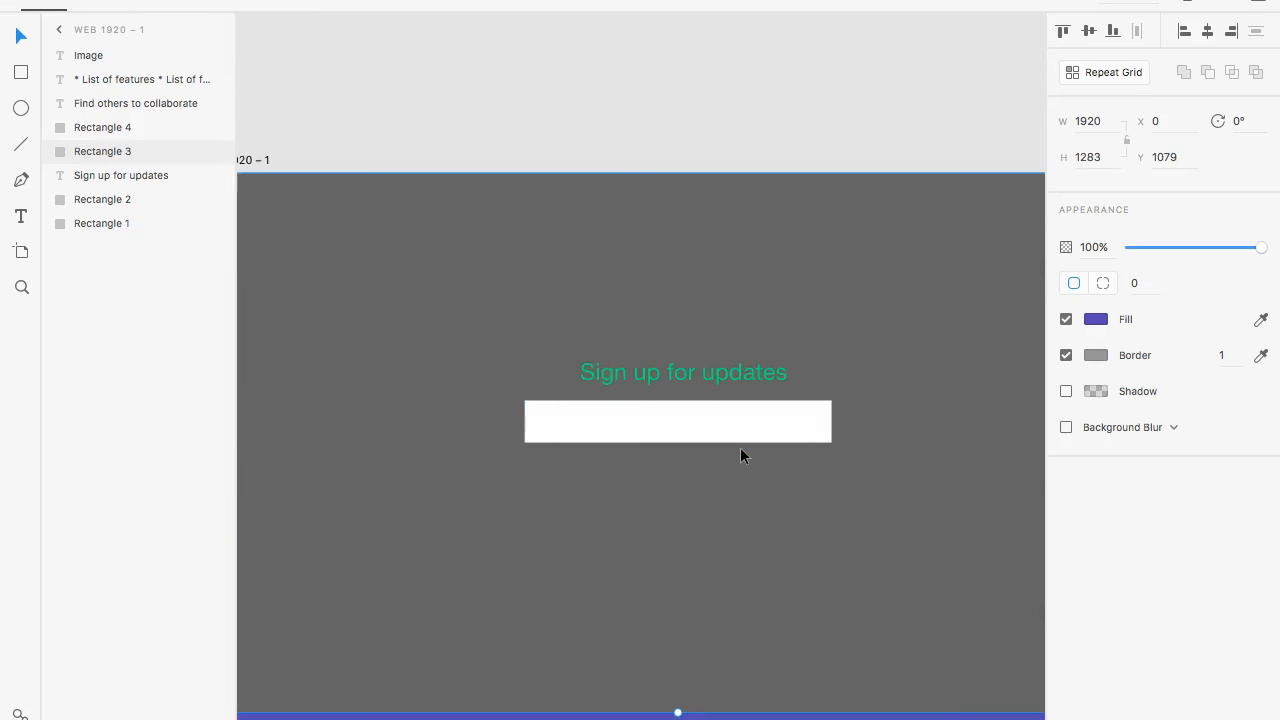
scroll(740, 456, "right", 1)
scroll(740, 456, "down", 1)
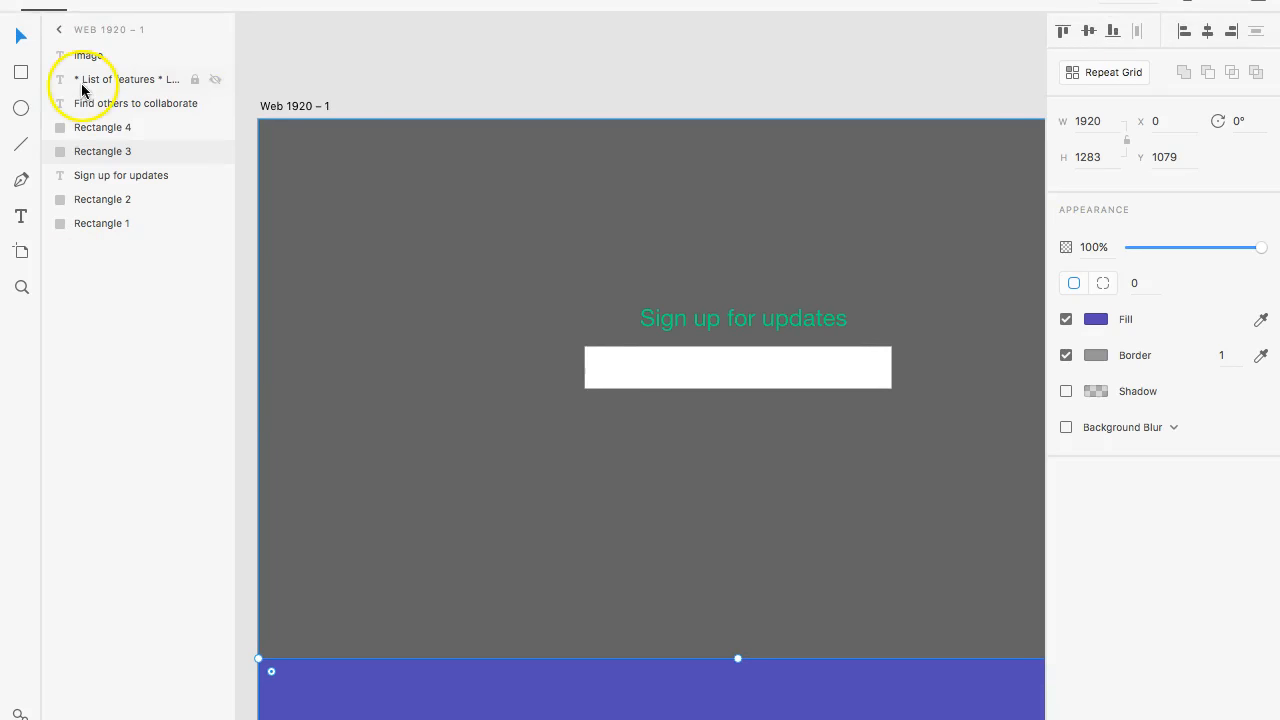
key("t")
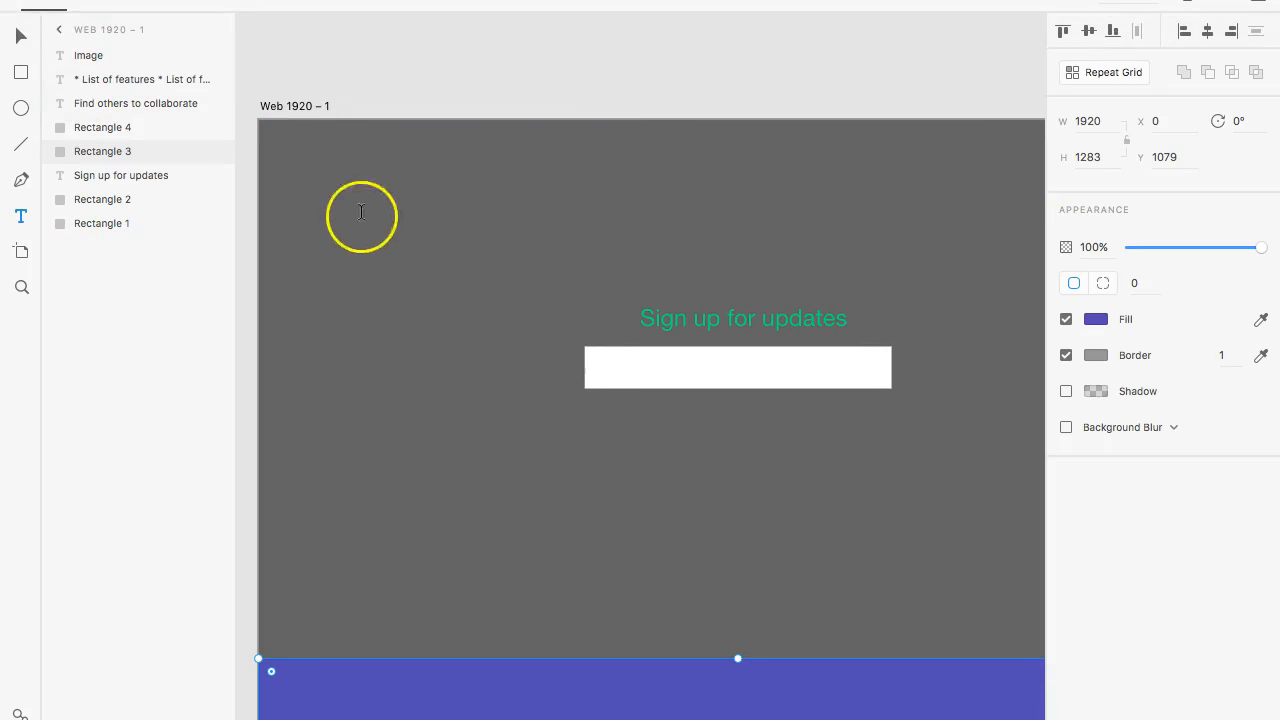
left_click(621, 216)
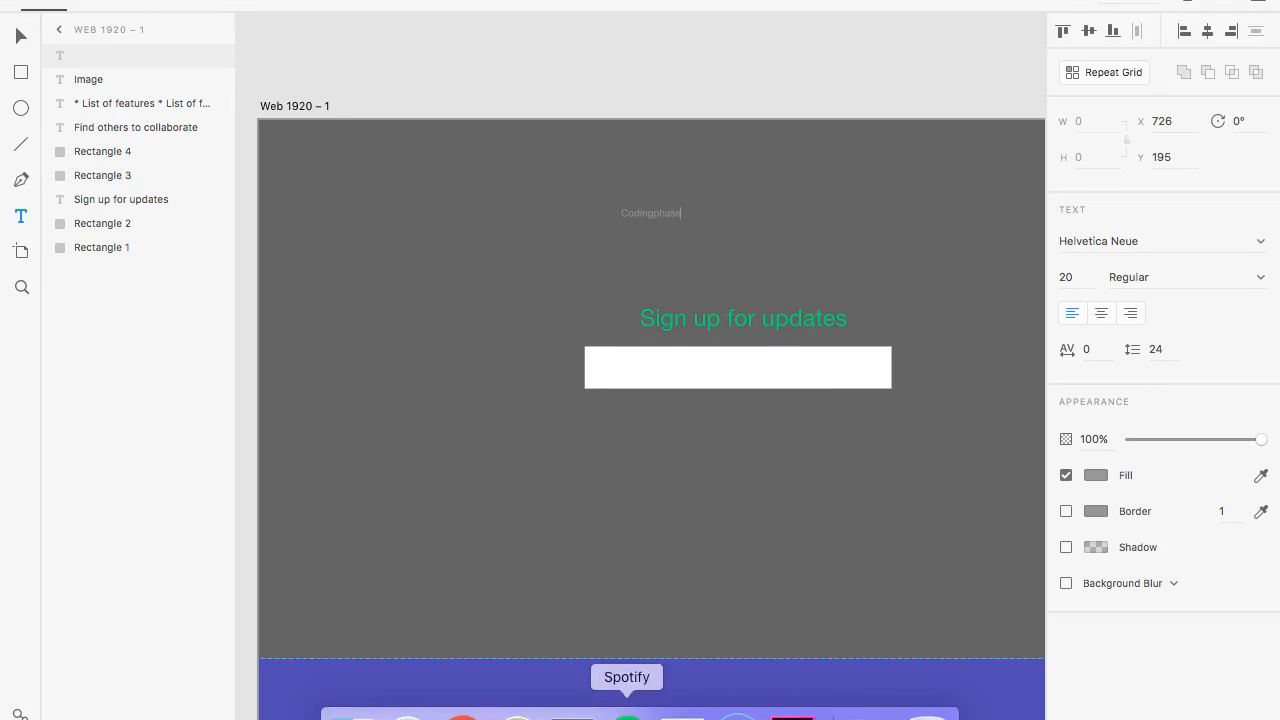
- Review the page from the hero down to the empty area below the collaboration section
scroll(632, 400, "down", 3)
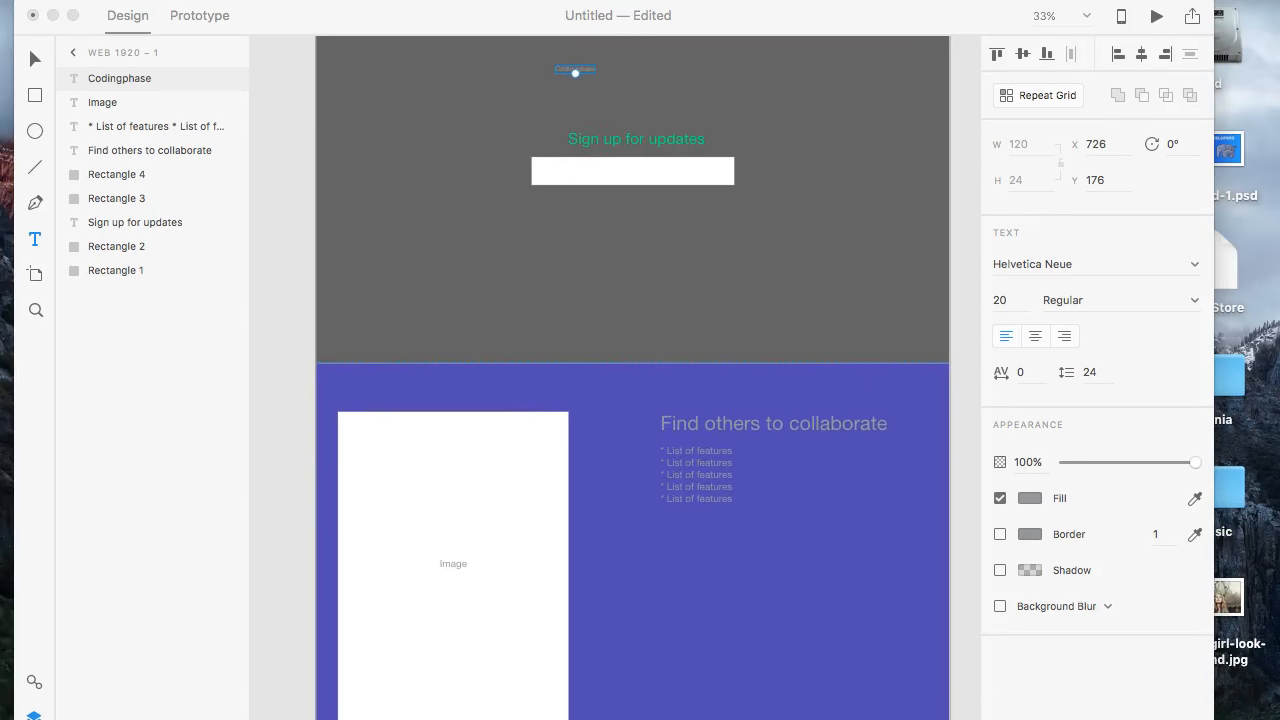
scroll(632, 400, "down", 5)
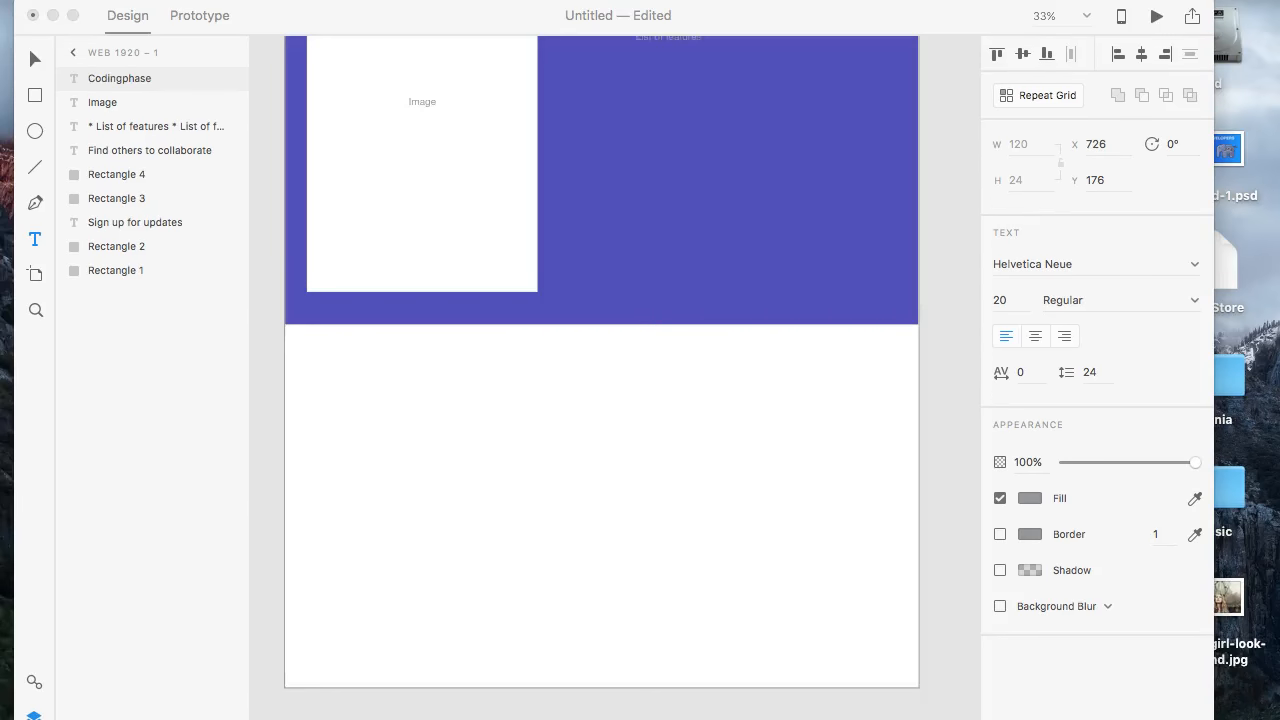
scroll(587, 425, "up", 10)
scroll(586, 420, "down", 1)
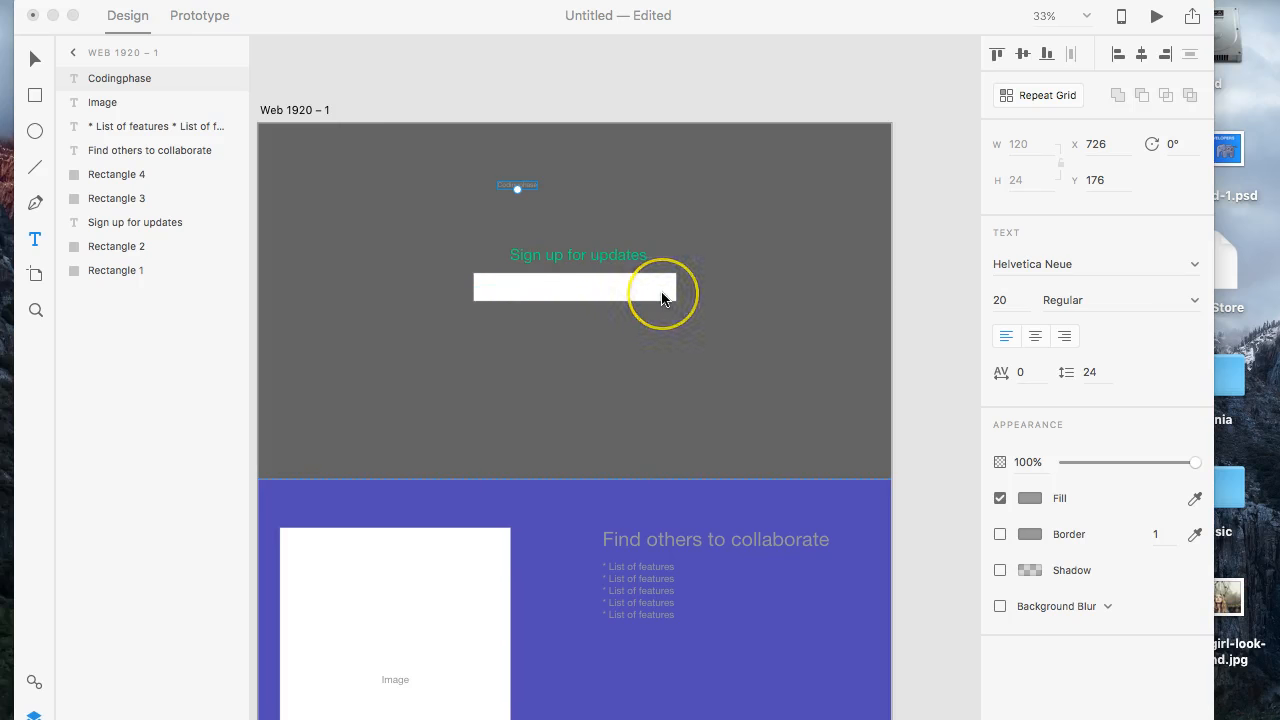
scroll(553, 393, "down", 5)
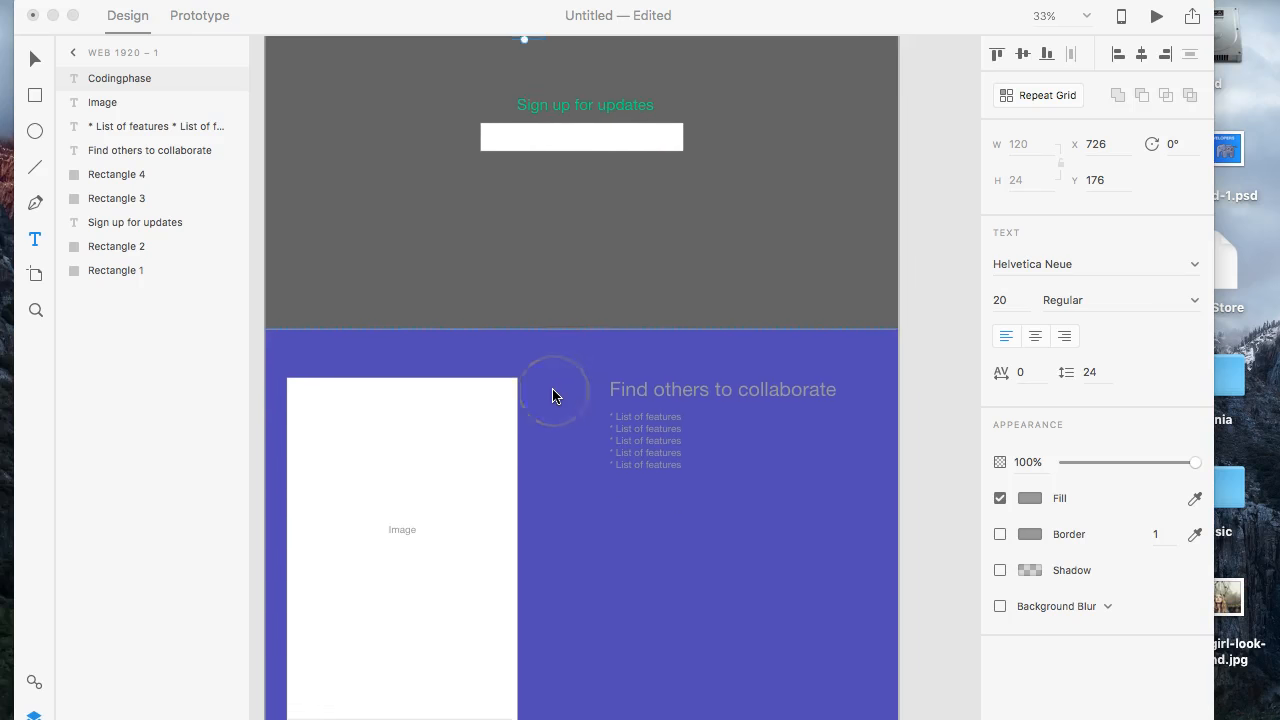
scroll(553, 396, "down", 10)
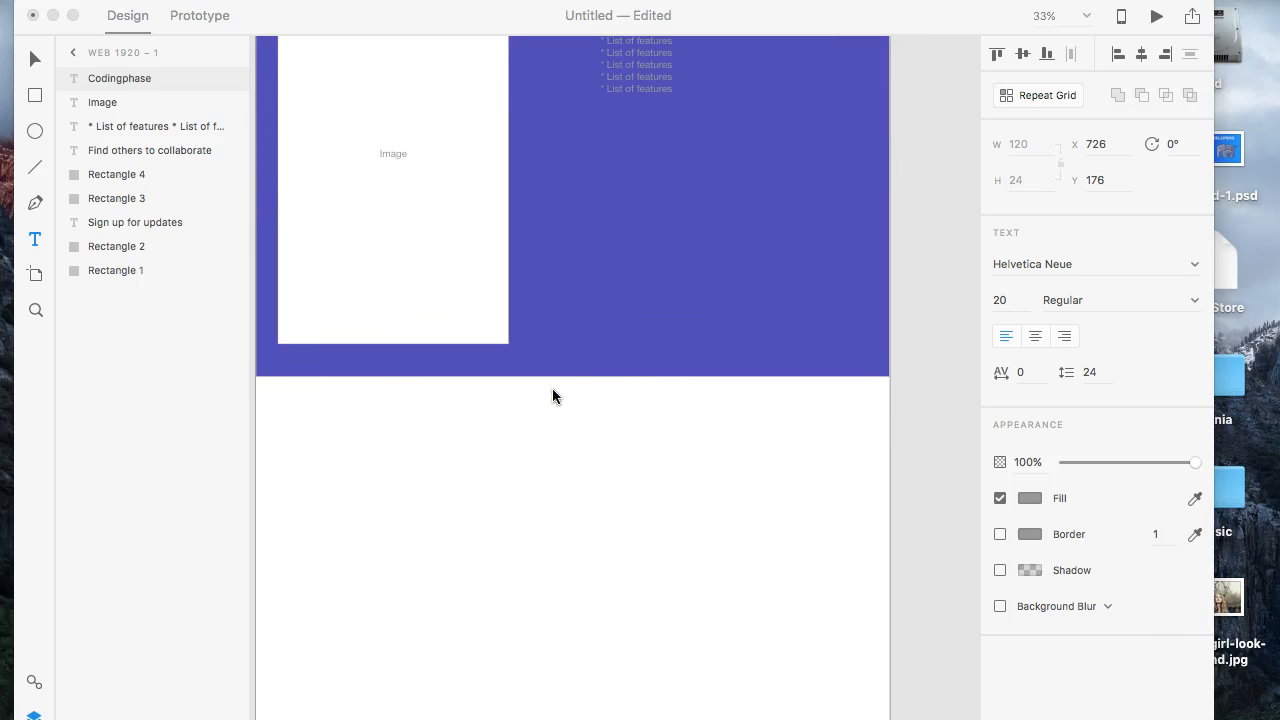
scroll(551, 449, "down", 5)
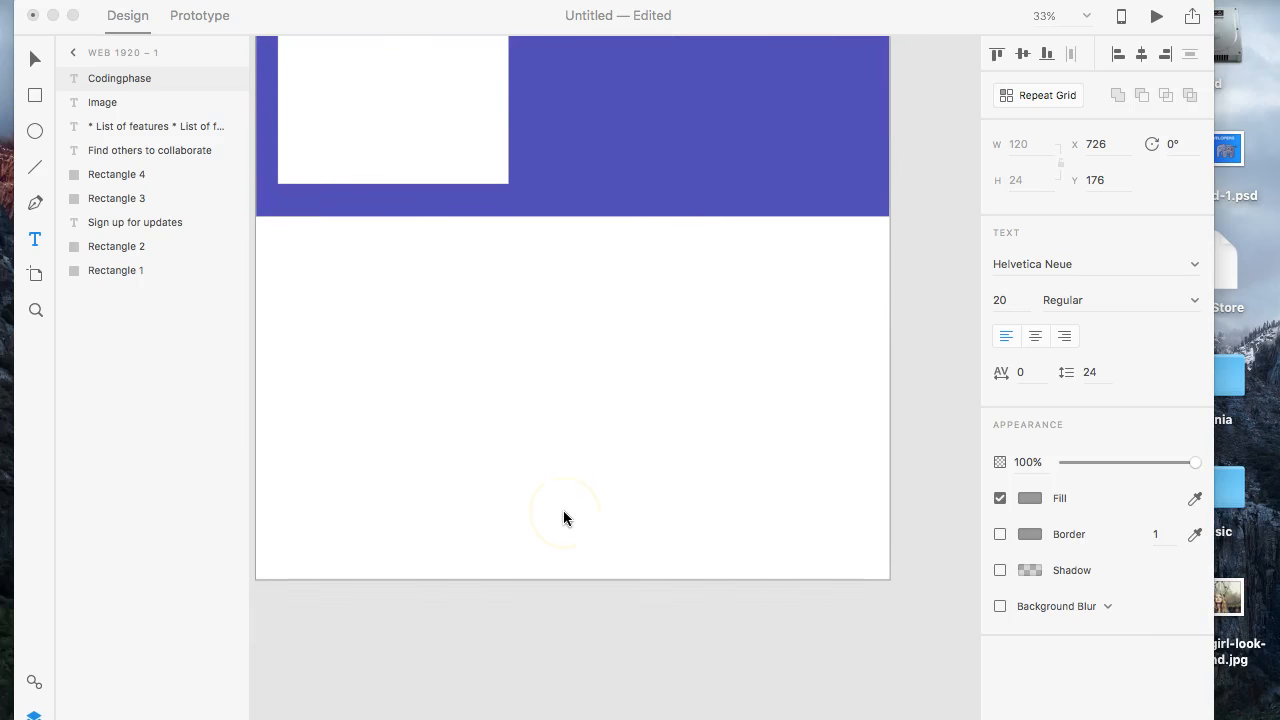
scroll(564, 518, "up", 12)
scroll(564, 518, "down", 11)
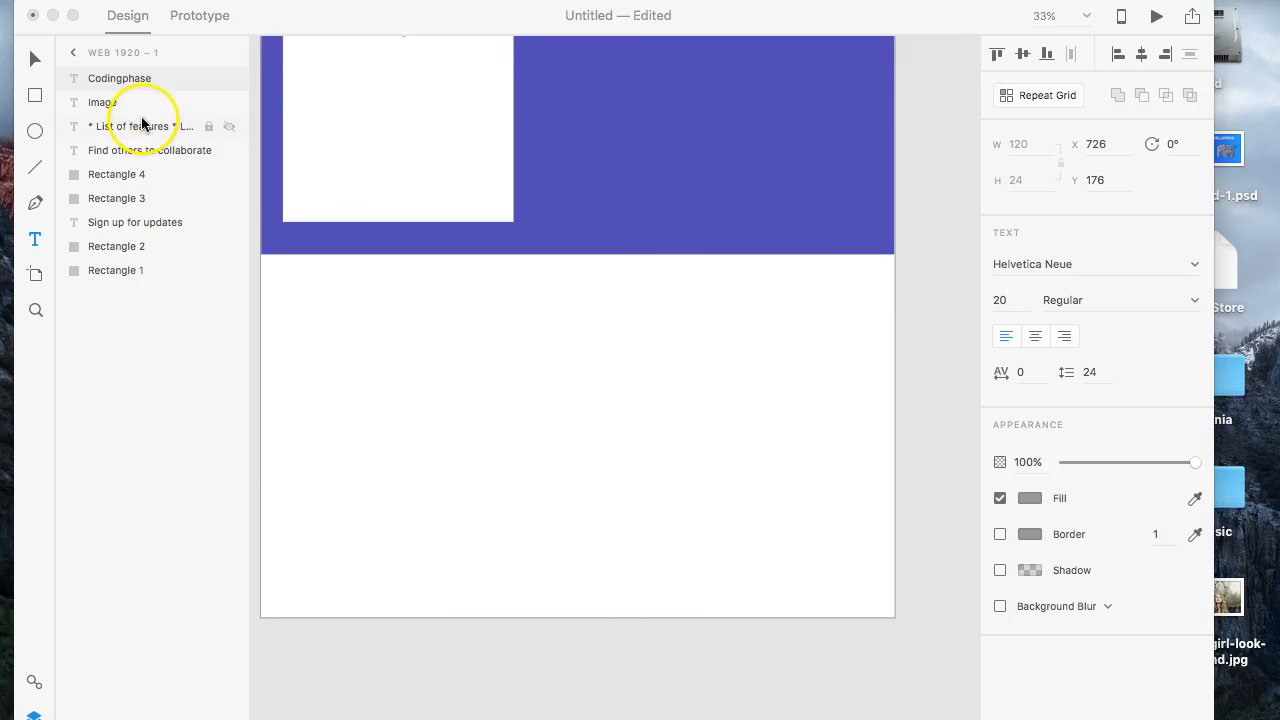
- Shorten the Web 1920 artboard to a height of about 2492, trimming most of the empty area below the purple section
left_click(120, 48)
left_click(72, 52)
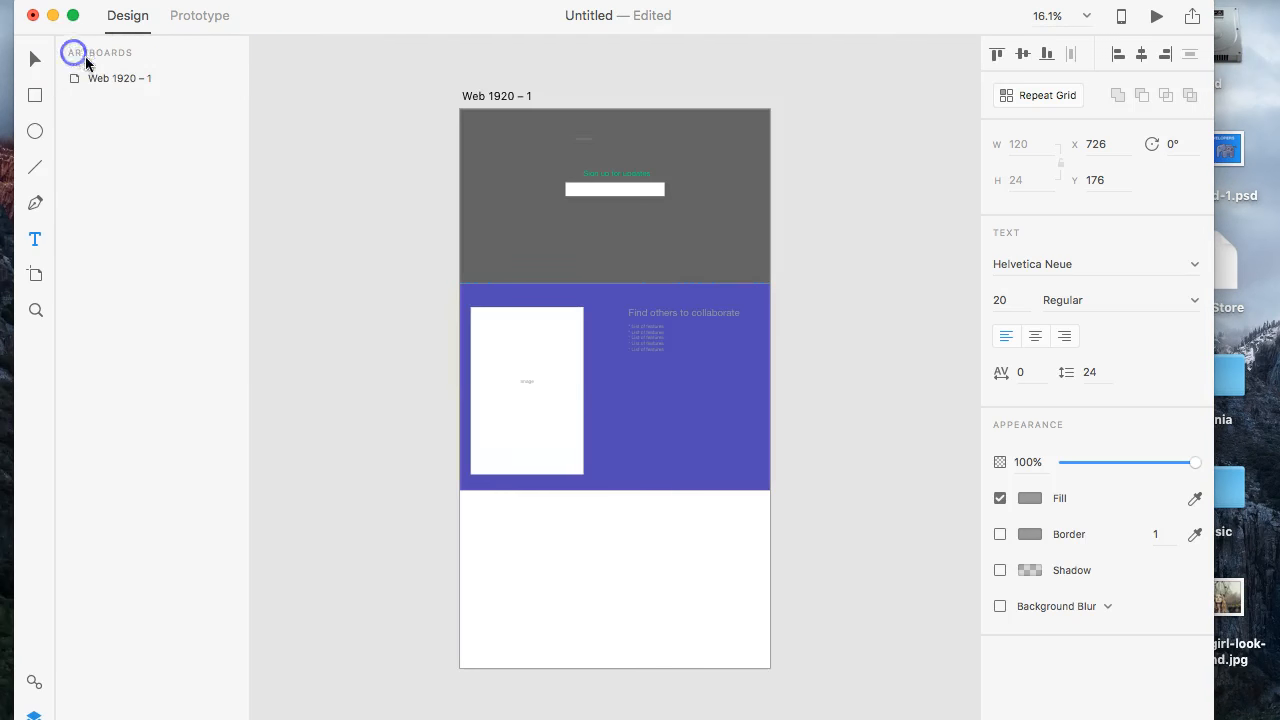
left_click(35, 59)
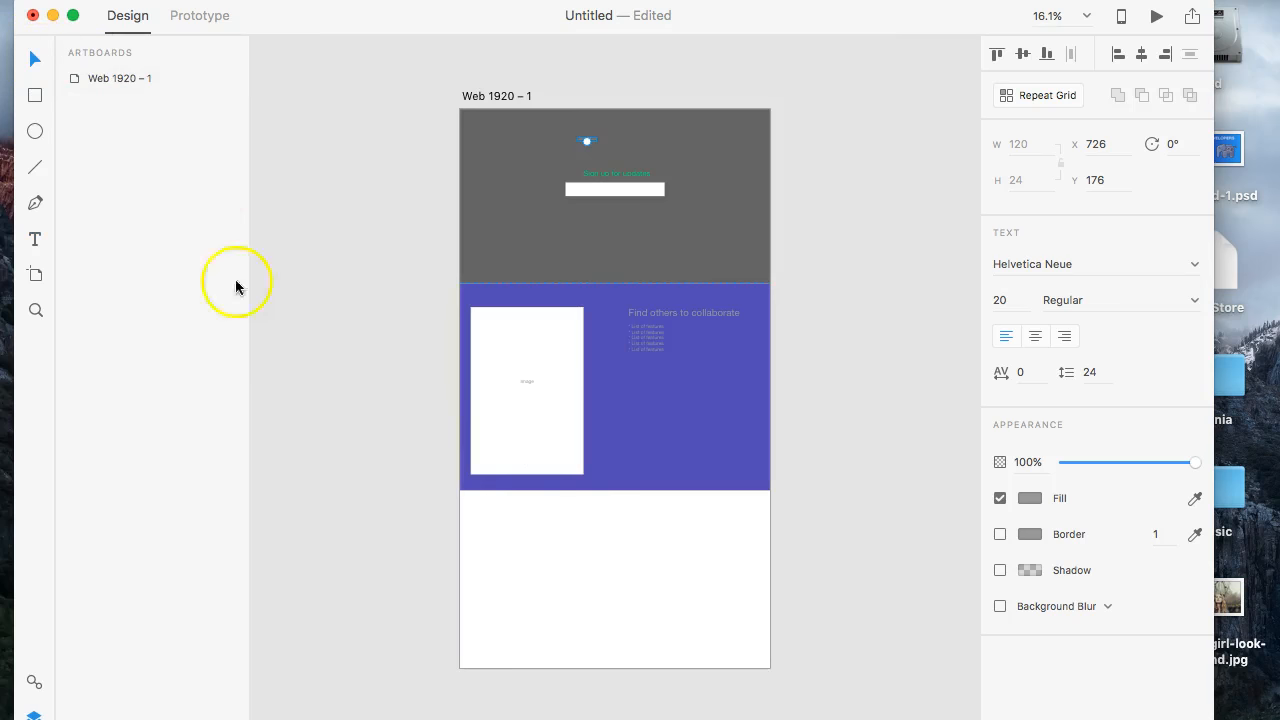
left_click(540, 624)
left_click(586, 643)
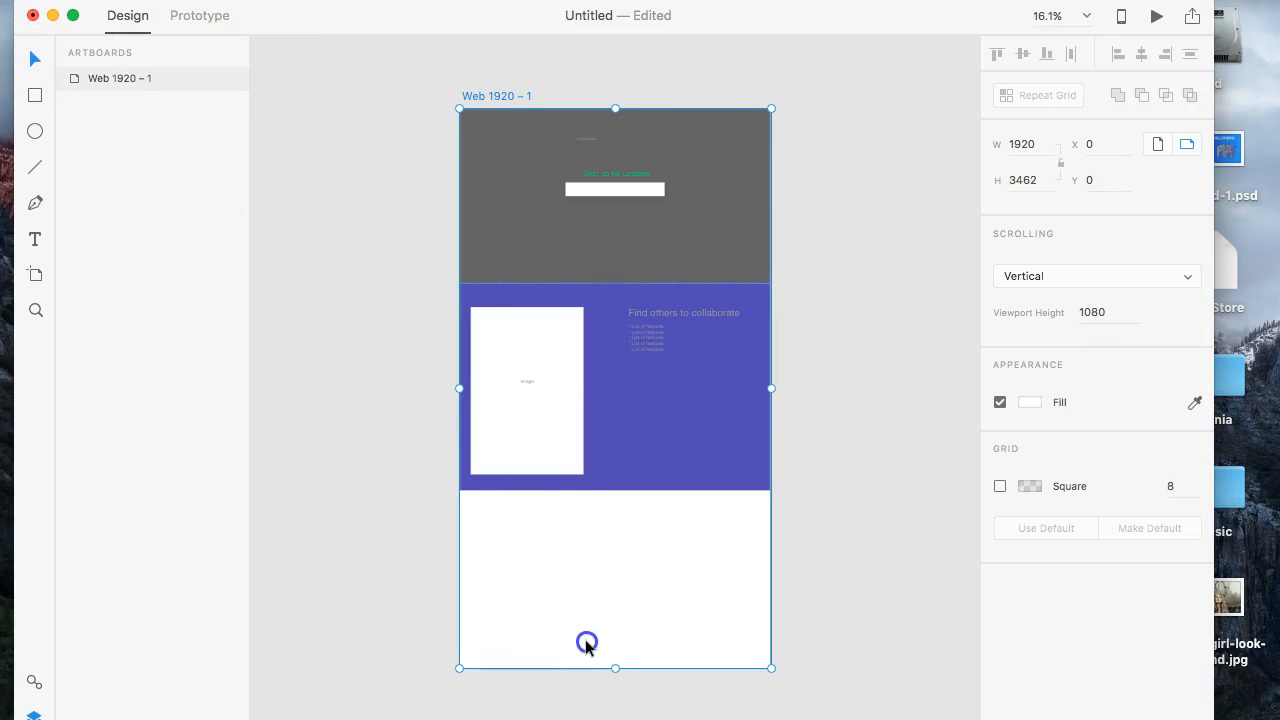
left_click_drag(617, 669, 608, 511)
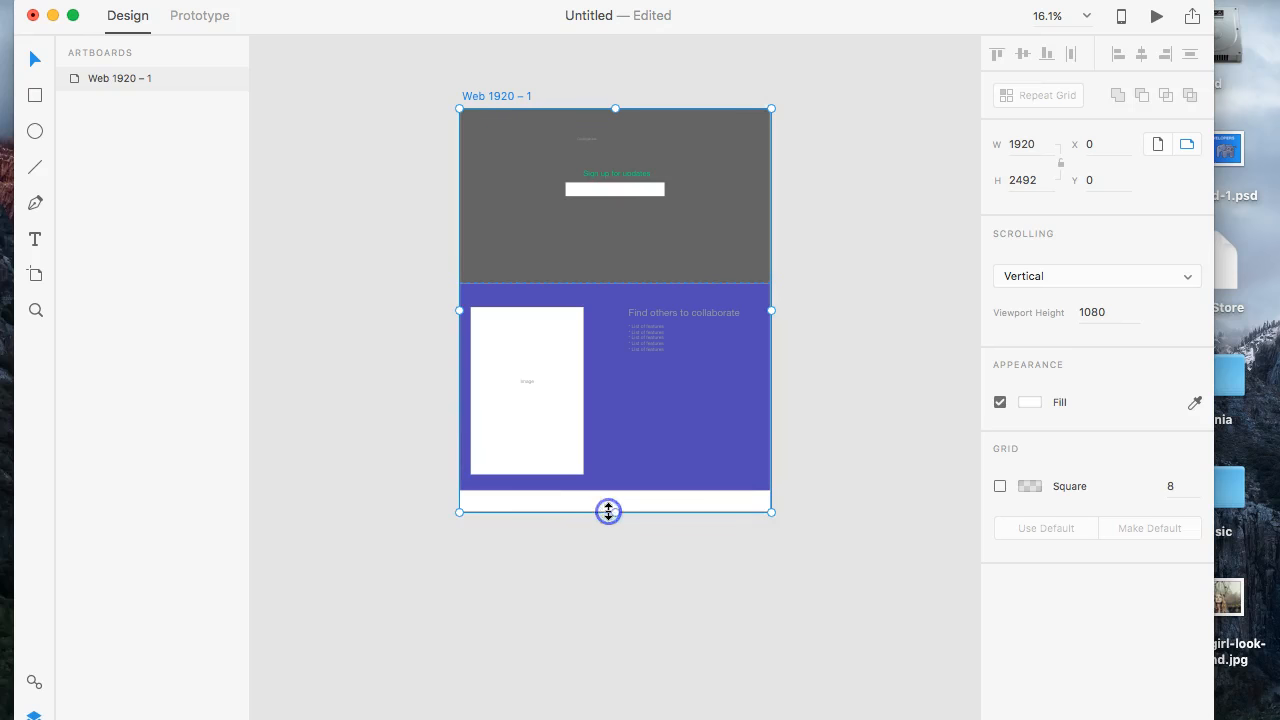
- Open the layer list of the Web 1920 artboard and look over the shortened page
scroll(640, 512, "down", 5)
scroll(640, 514, "up", 3)
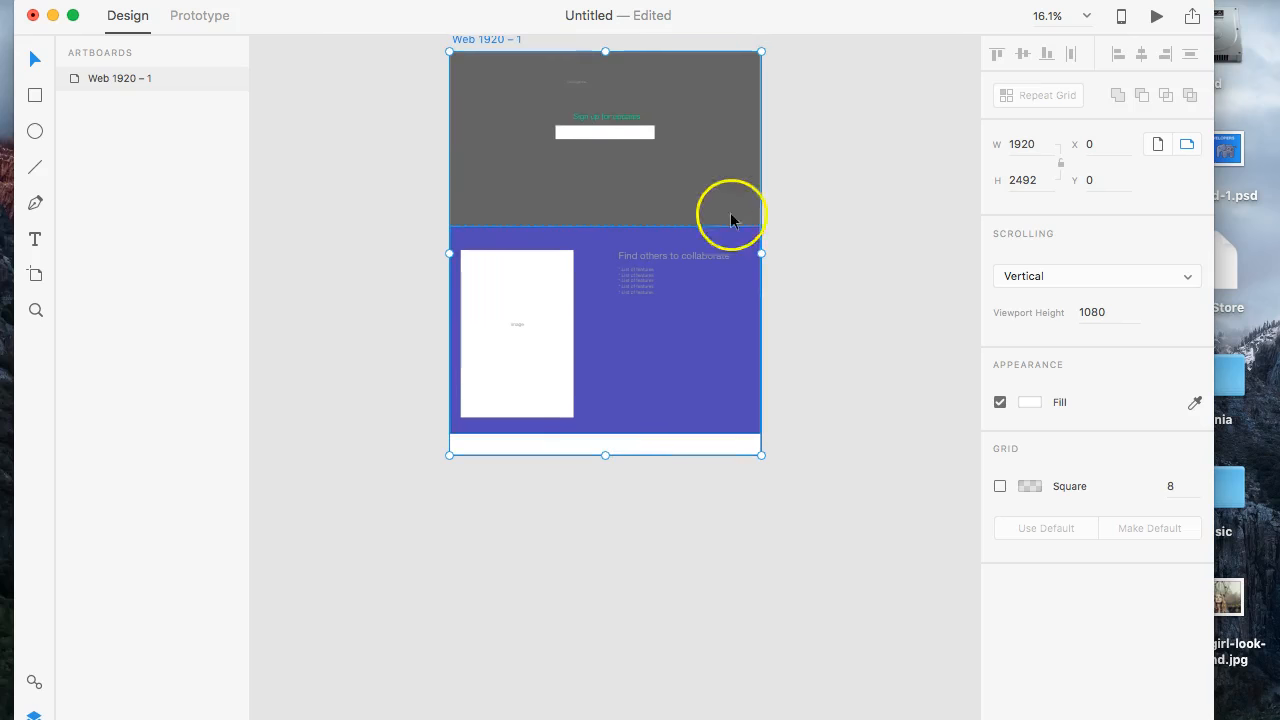
double_click(163, 78)
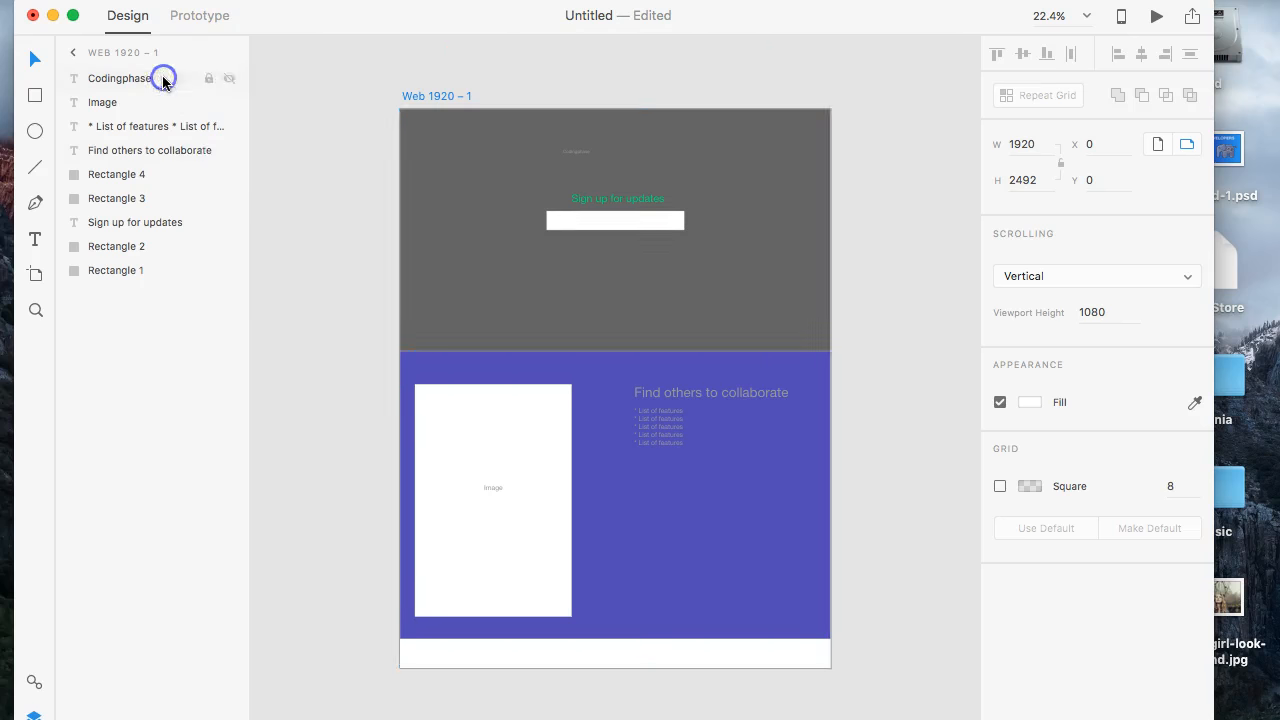
scroll(540, 409, "down", 2)
scroll(538, 410, "up", 3)
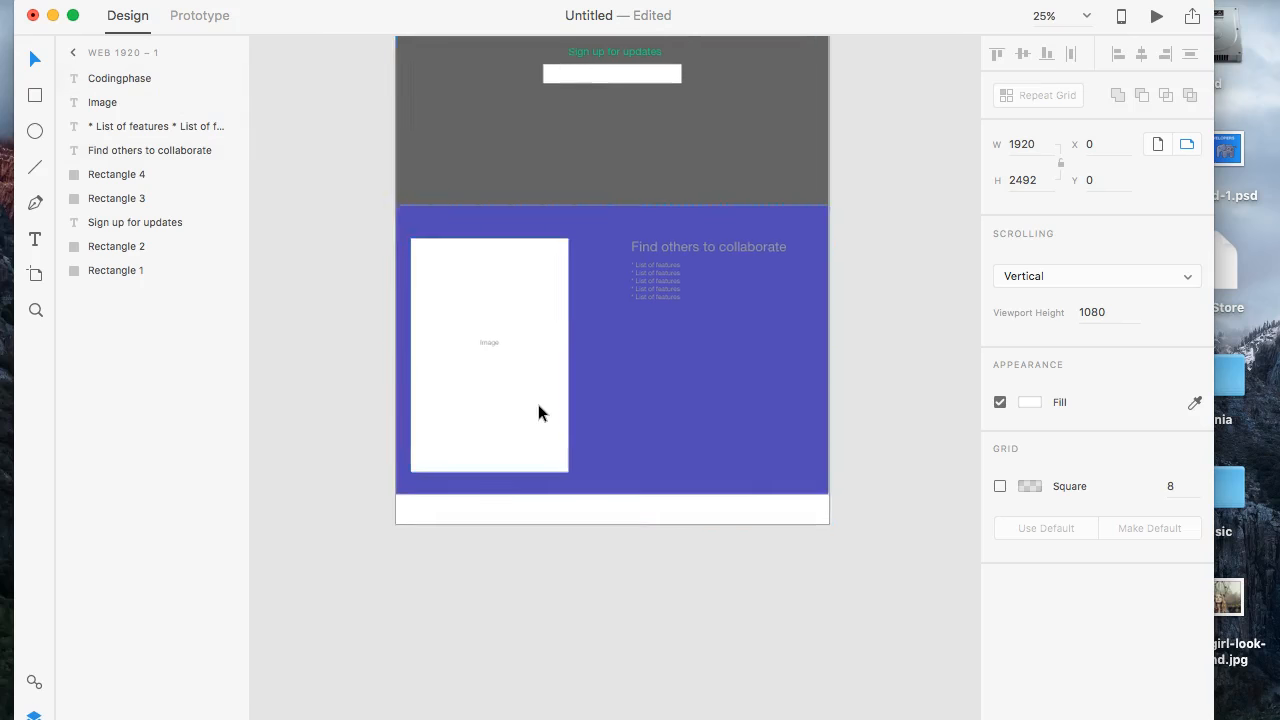
scroll(538, 413, "up", 5)
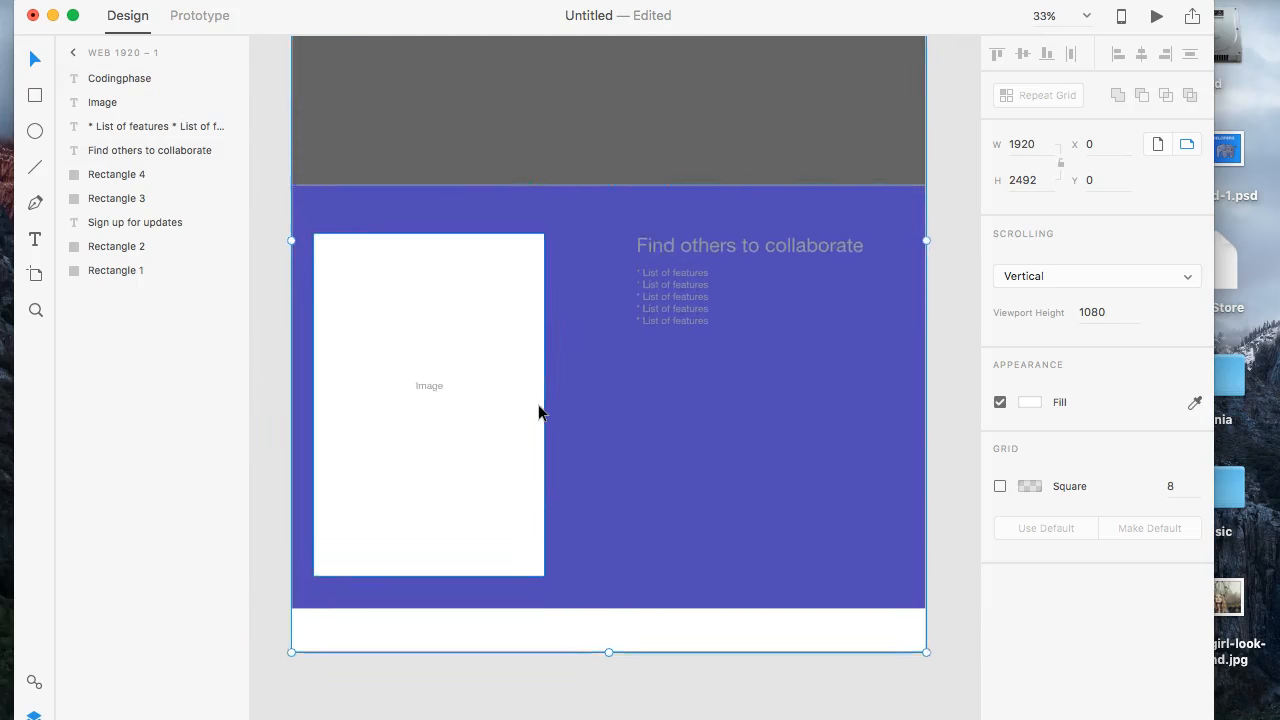
scroll(538, 413, "up", 2)
scroll(538, 413, "down", 3)
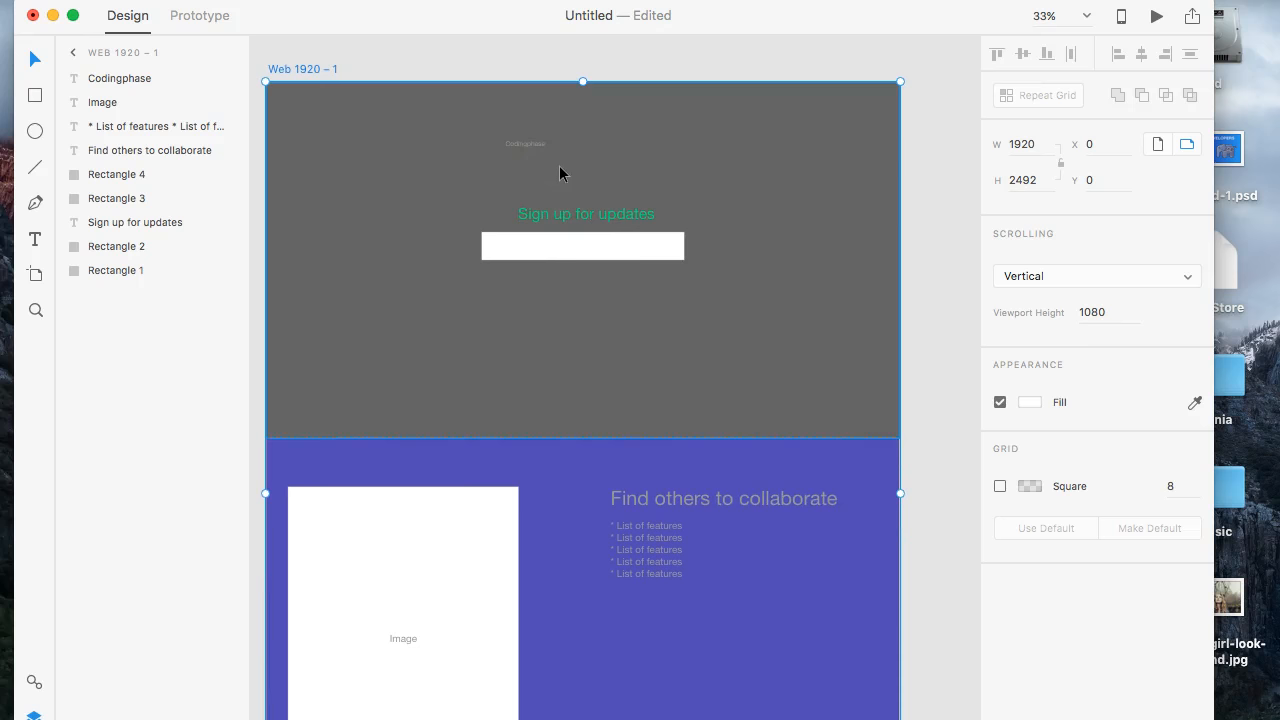
- Change the "Codingphase" text in the hero to read "Coding Phase"
key("super+plus")
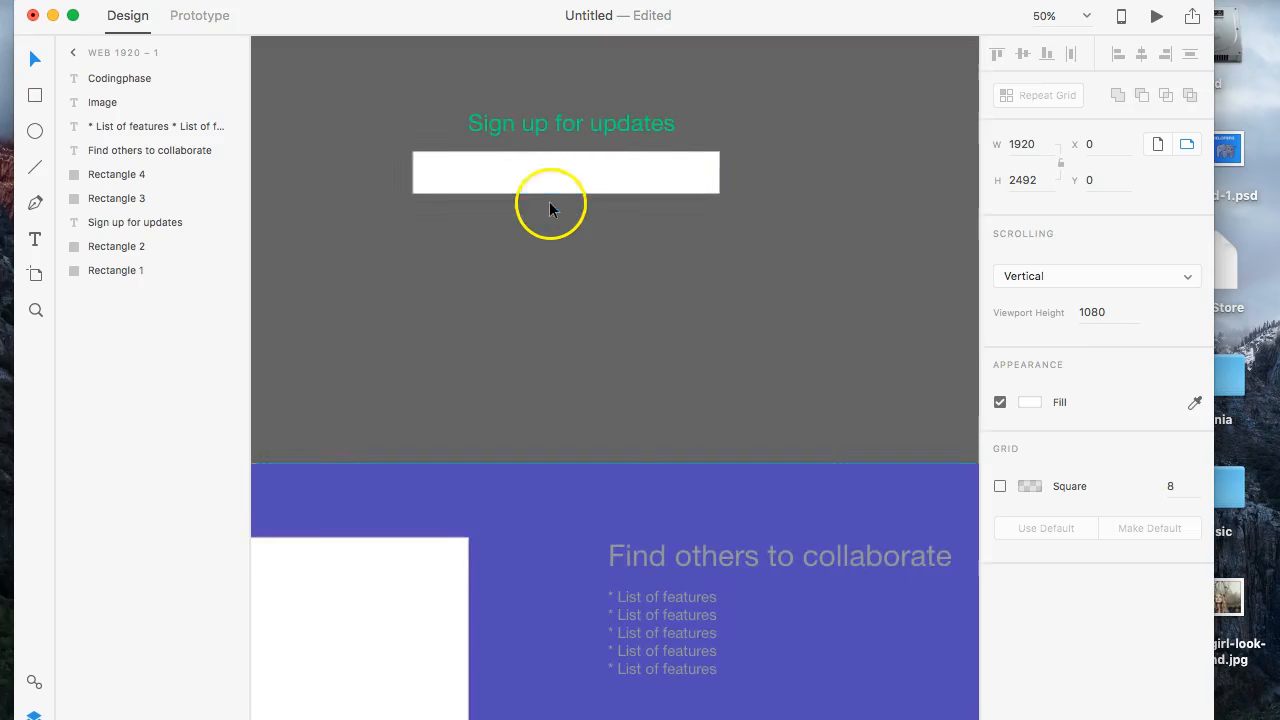
scroll(549, 203, "up", 5)
scroll(524, 281, "up", 2)
scroll(524, 281, "left", 5)
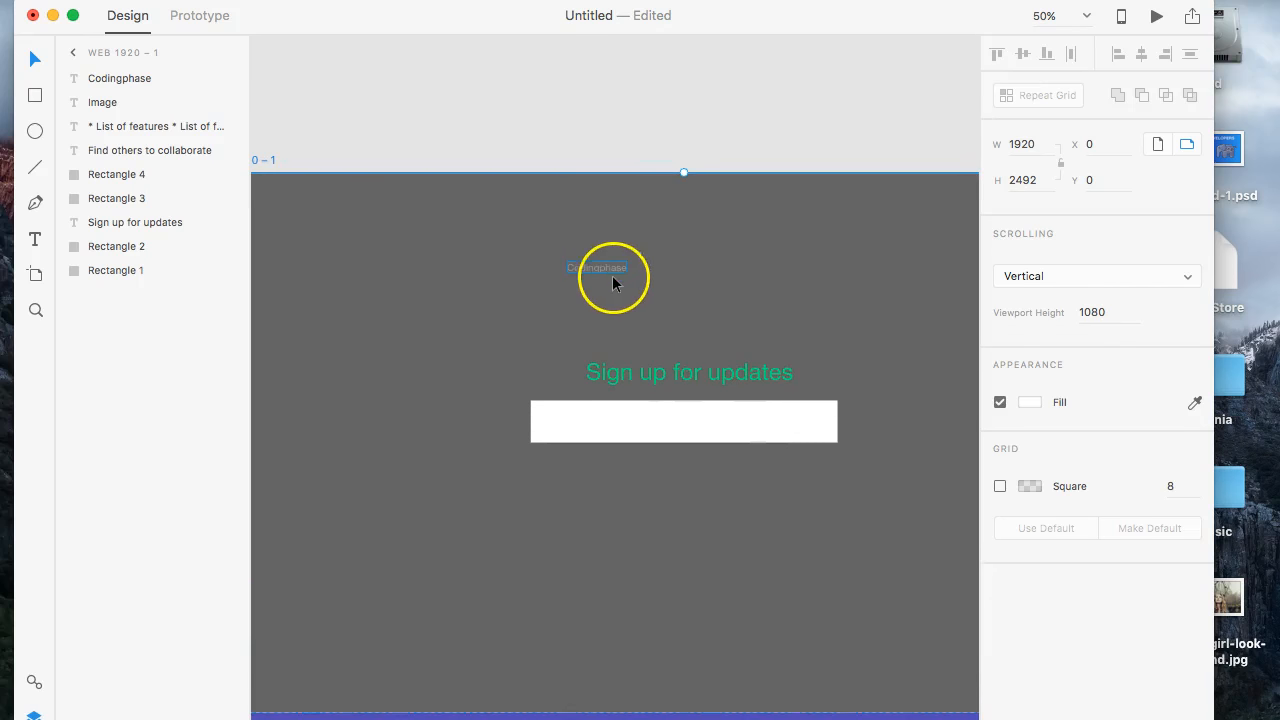
left_click(615, 274)
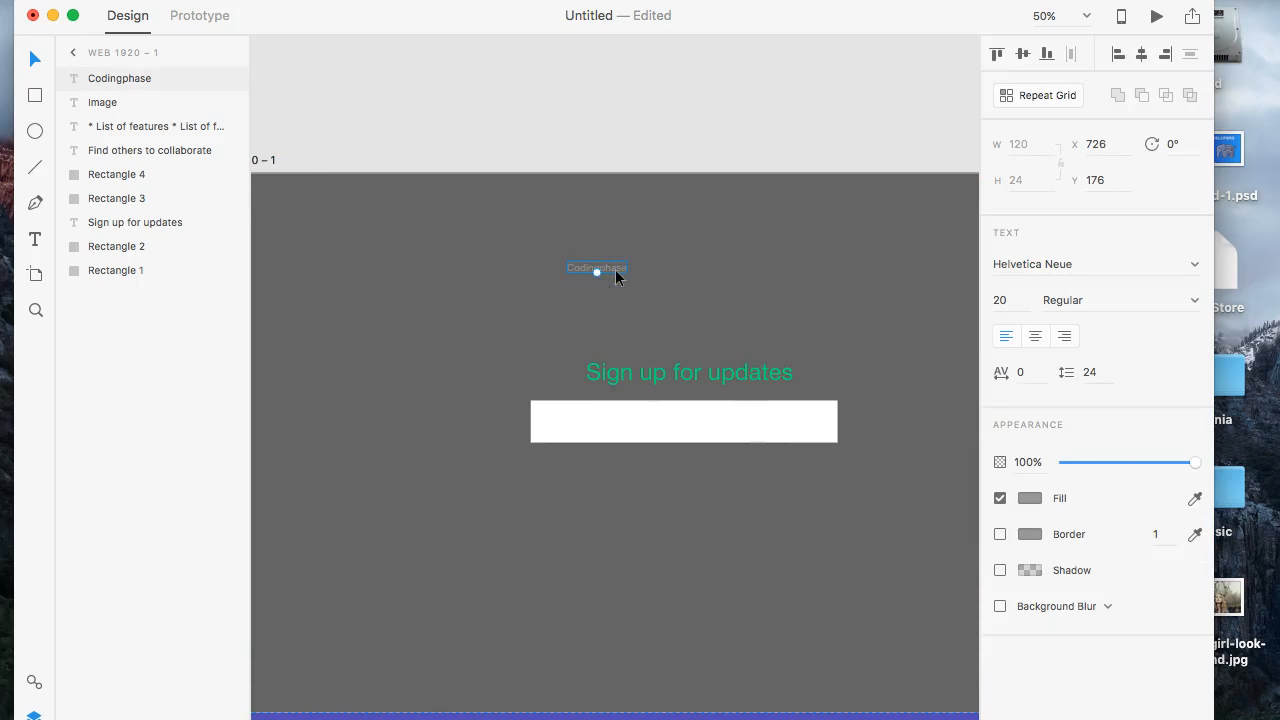
double_click(604, 271)
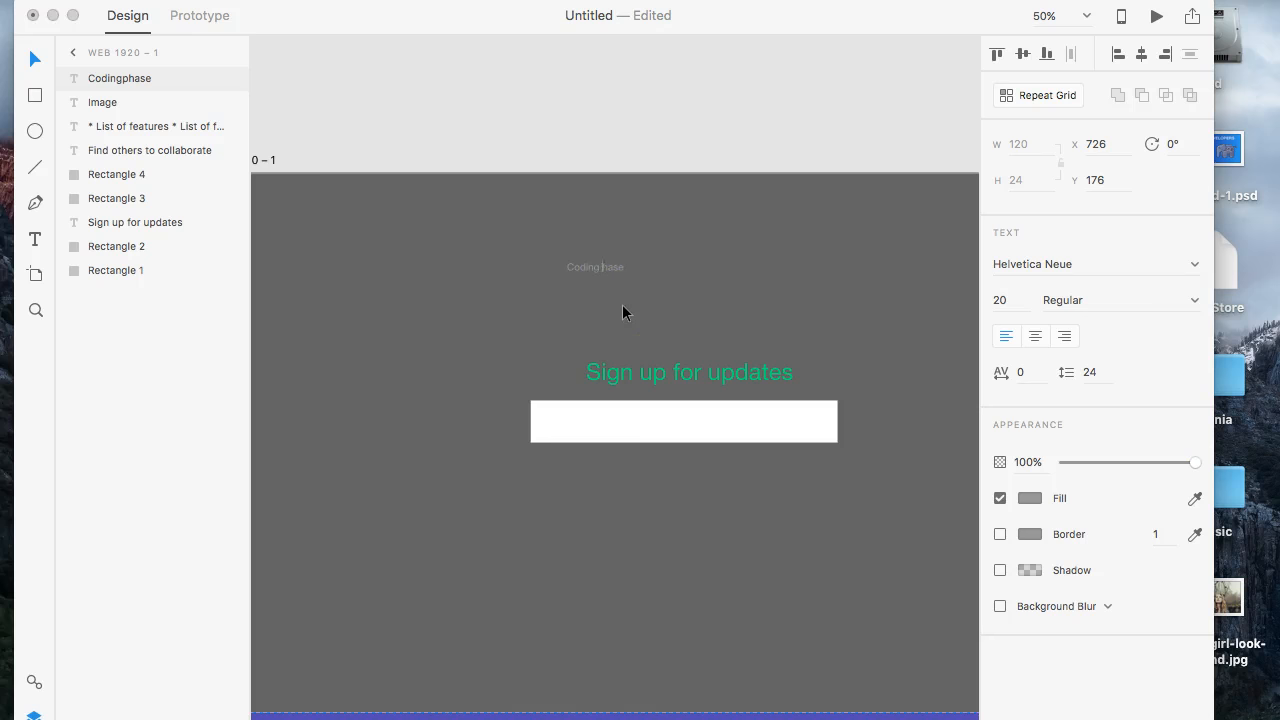
- Set the whole "Coding Phase" text to font size 60
key("super+a")
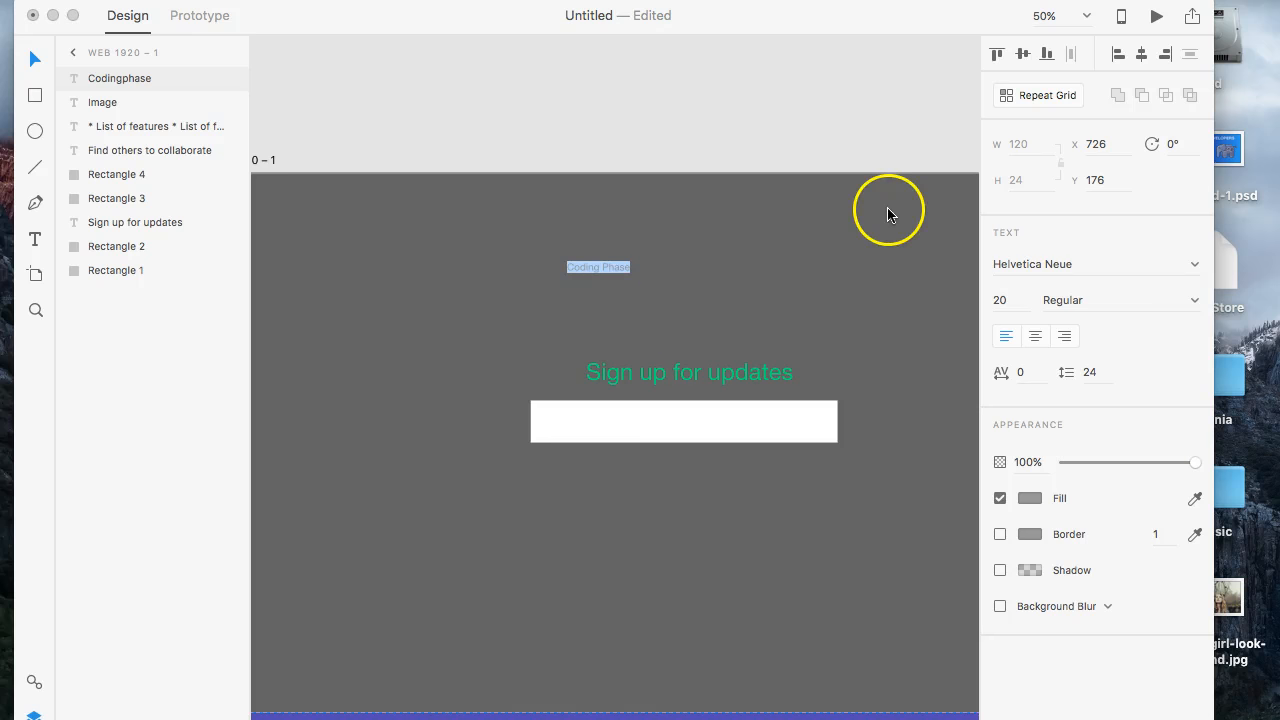
left_click(1003, 303)
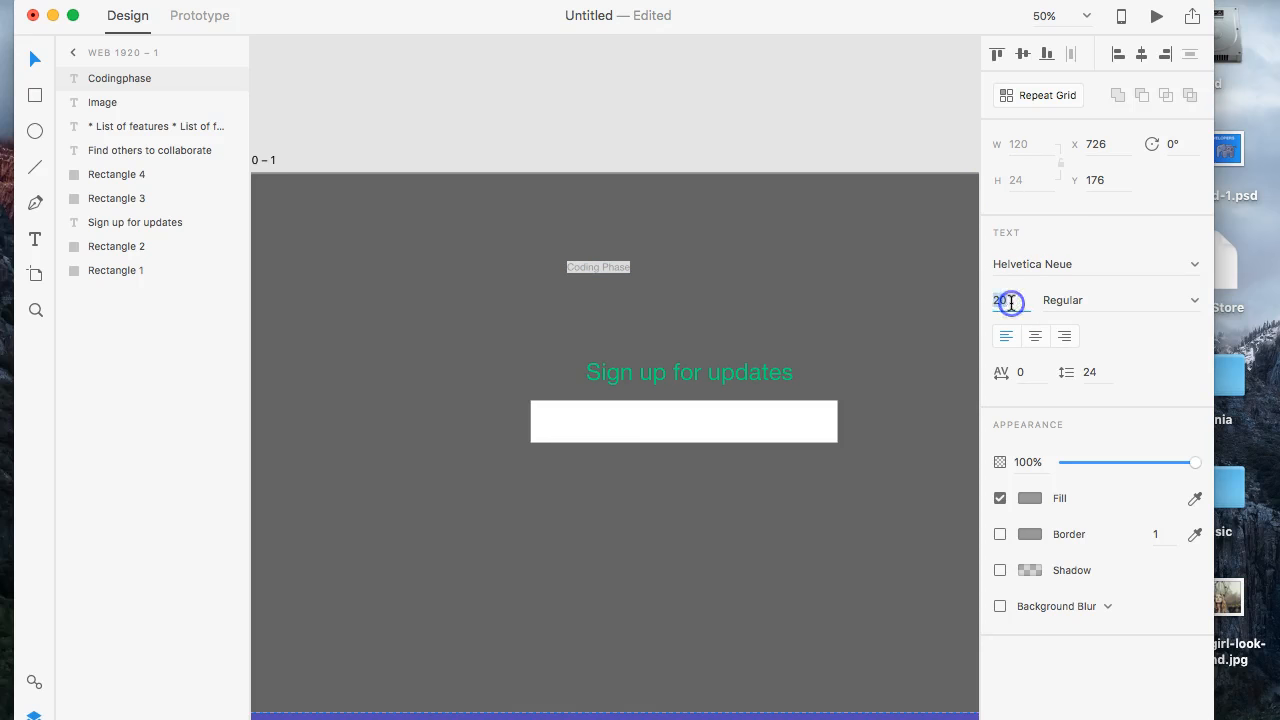
key("Return")
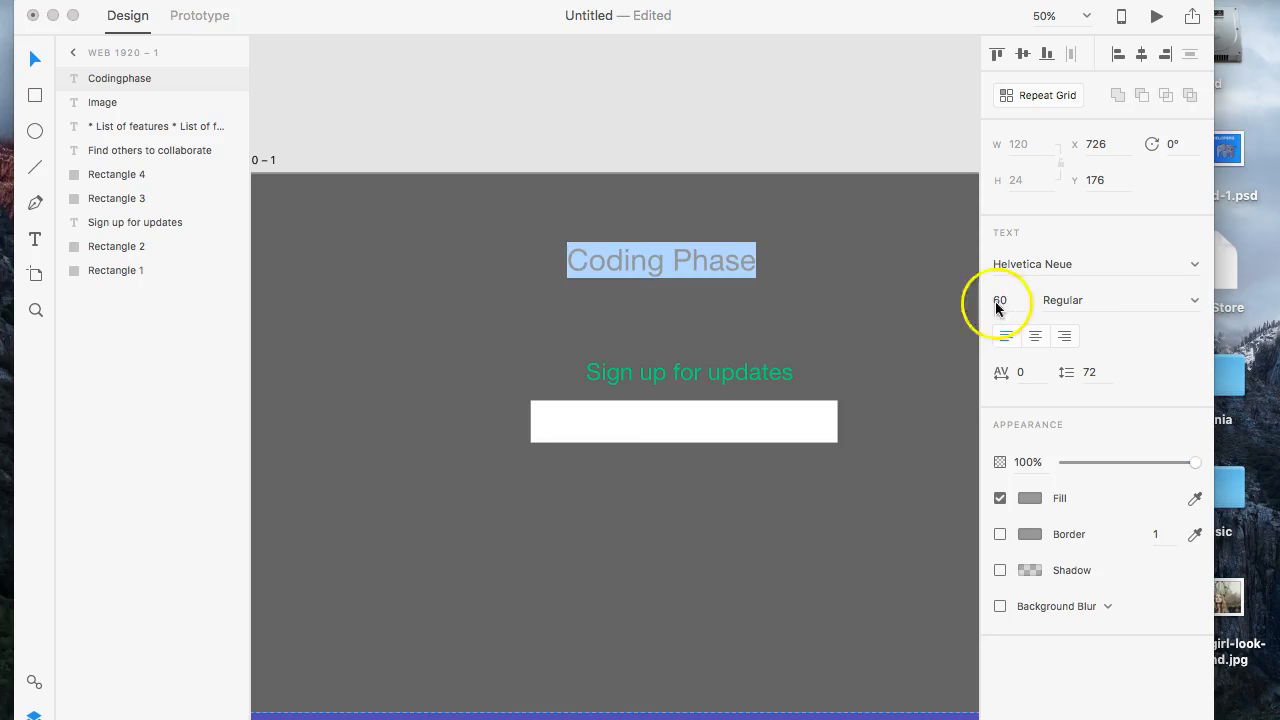
left_click(35, 59)
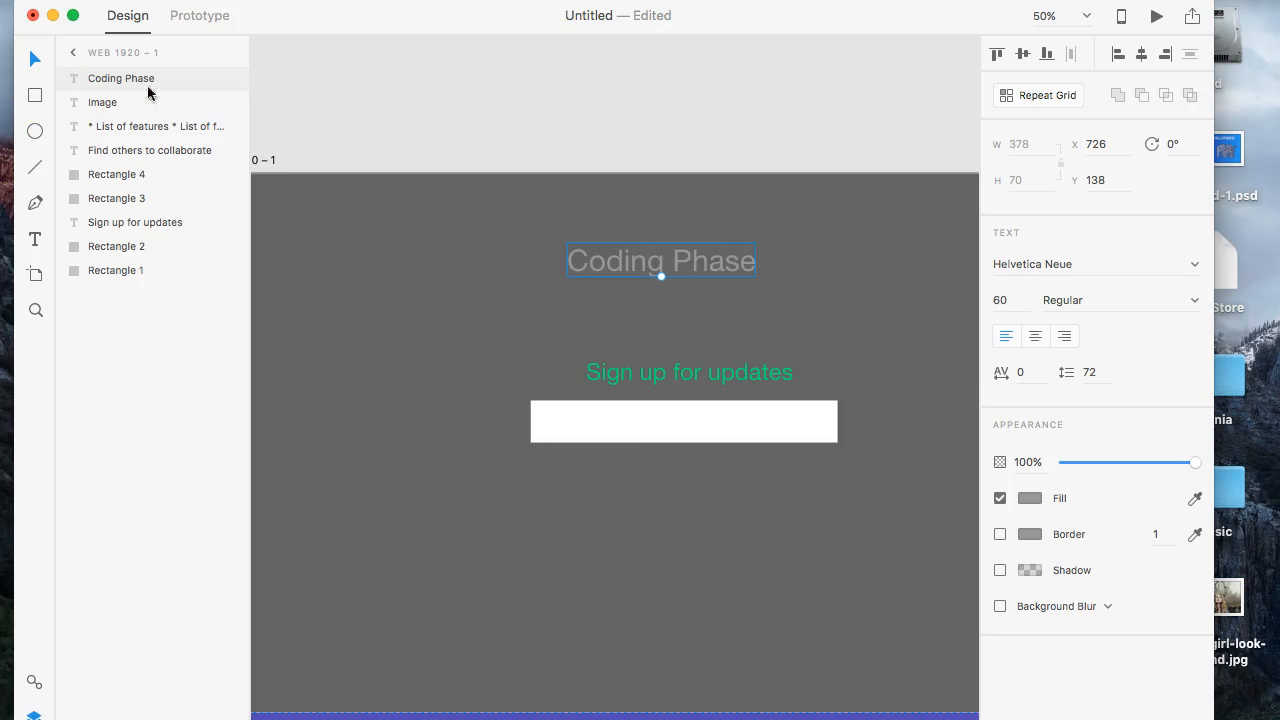
- Move the "Coding Phase" text to the hero's upper-left corner at about X 113, Y 9 and set its font size to 30
left_click_drag(629, 257, 430, 204)
double_click(422, 204)
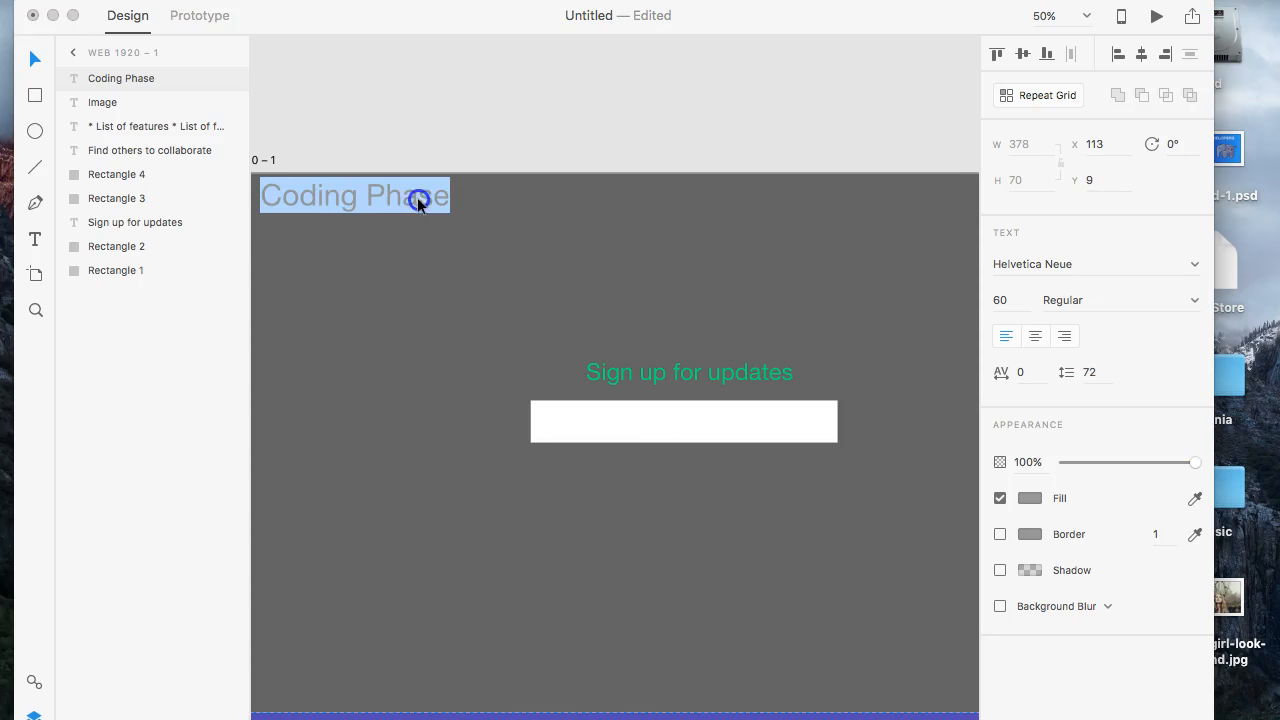
left_click(1005, 300)
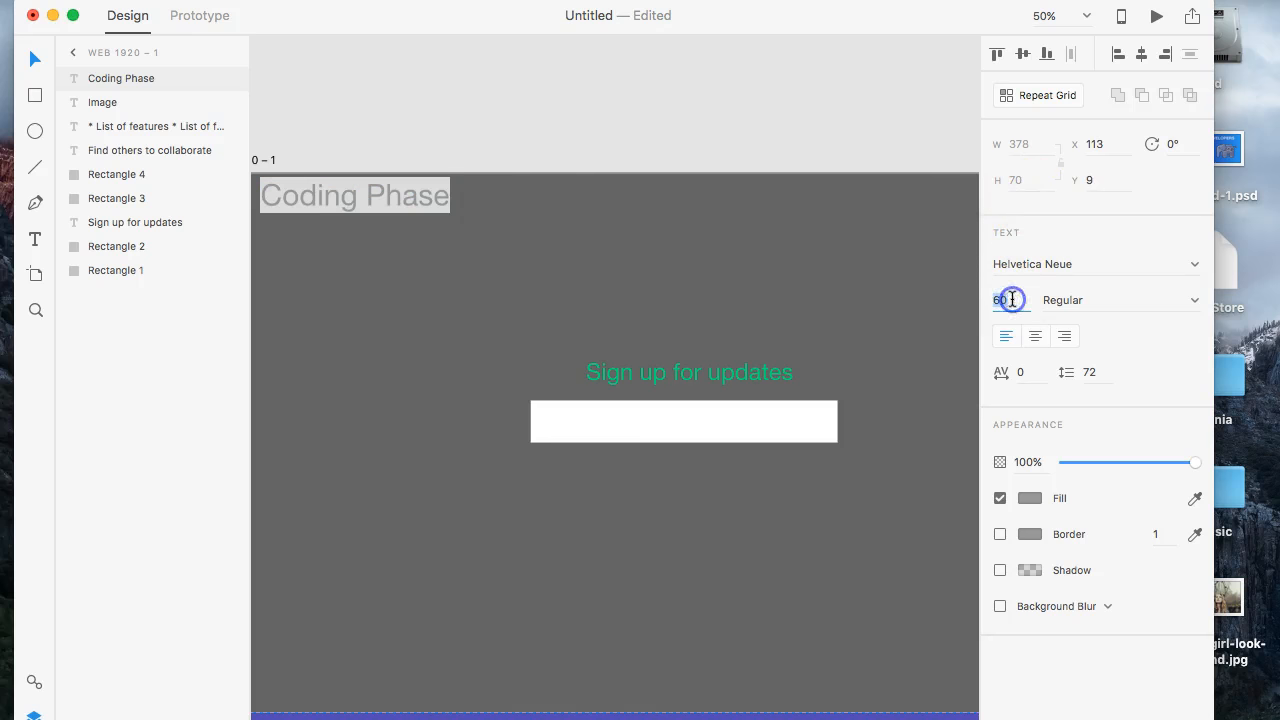
type("30")
key("Return")
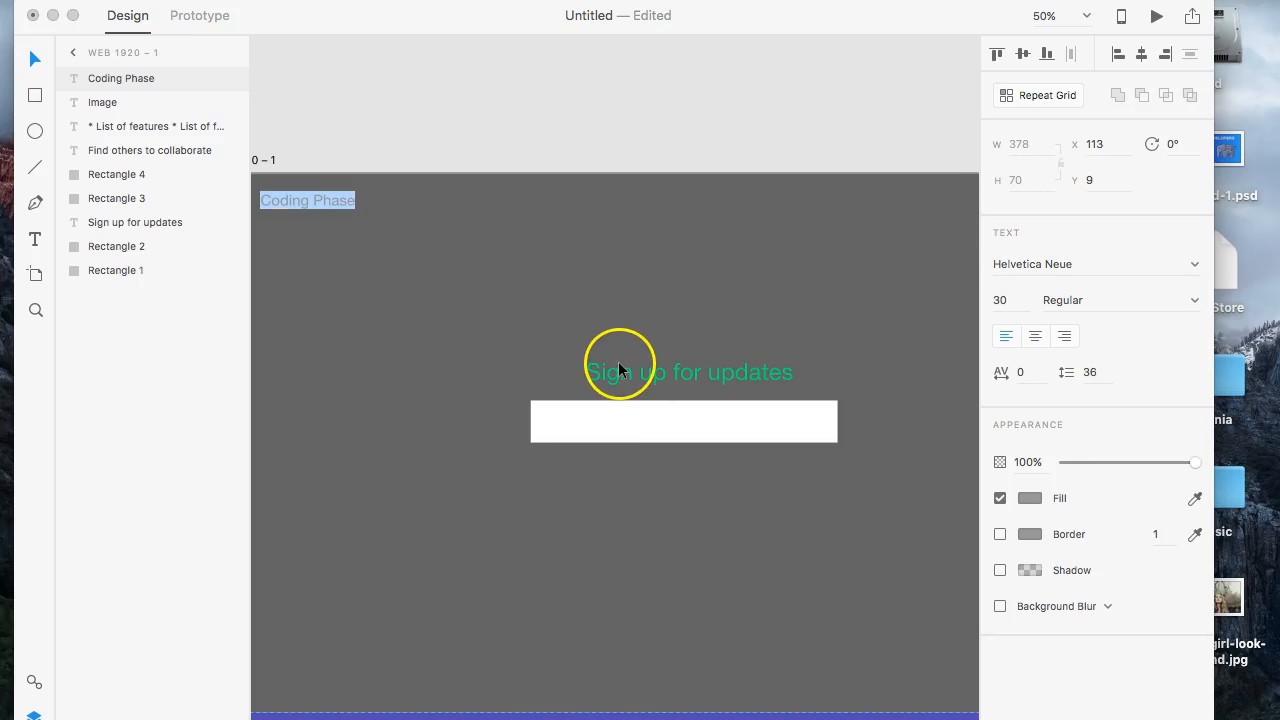
left_click(601, 272)
- Change the fill colour of the "Coding Phase" text to white
left_click(331, 198)
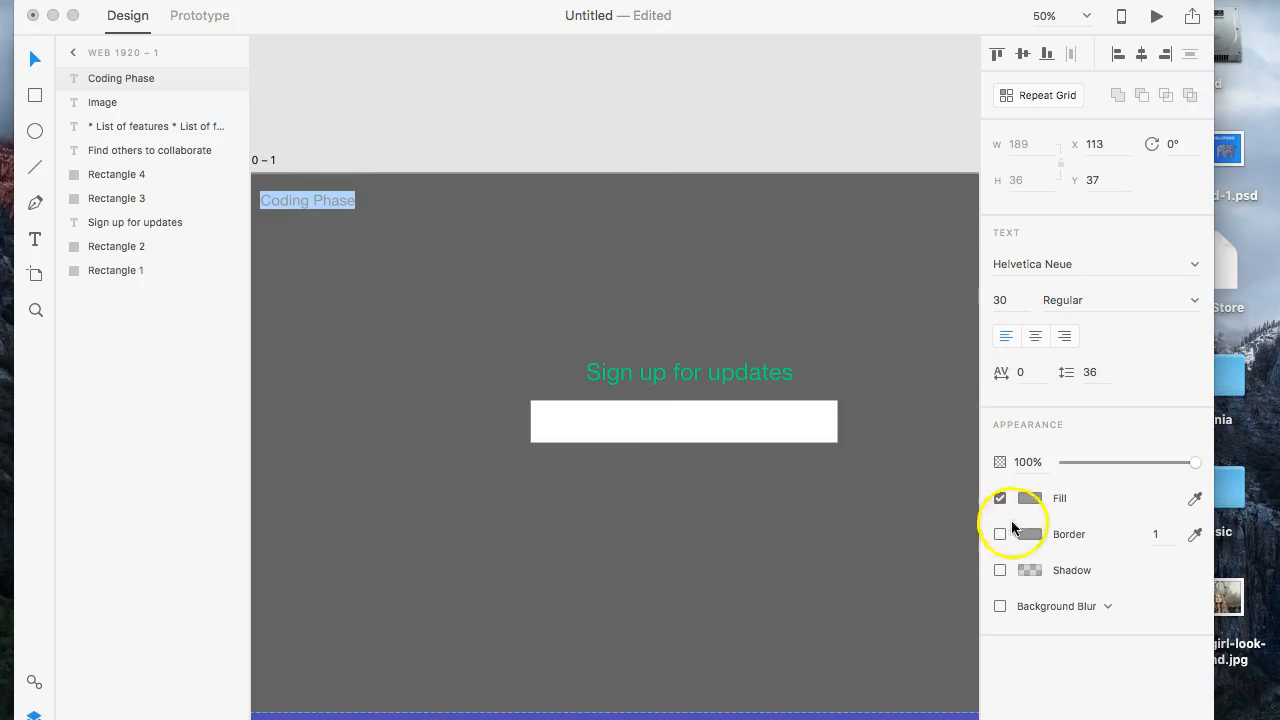
left_click(1028, 499)
left_click(683, 280)
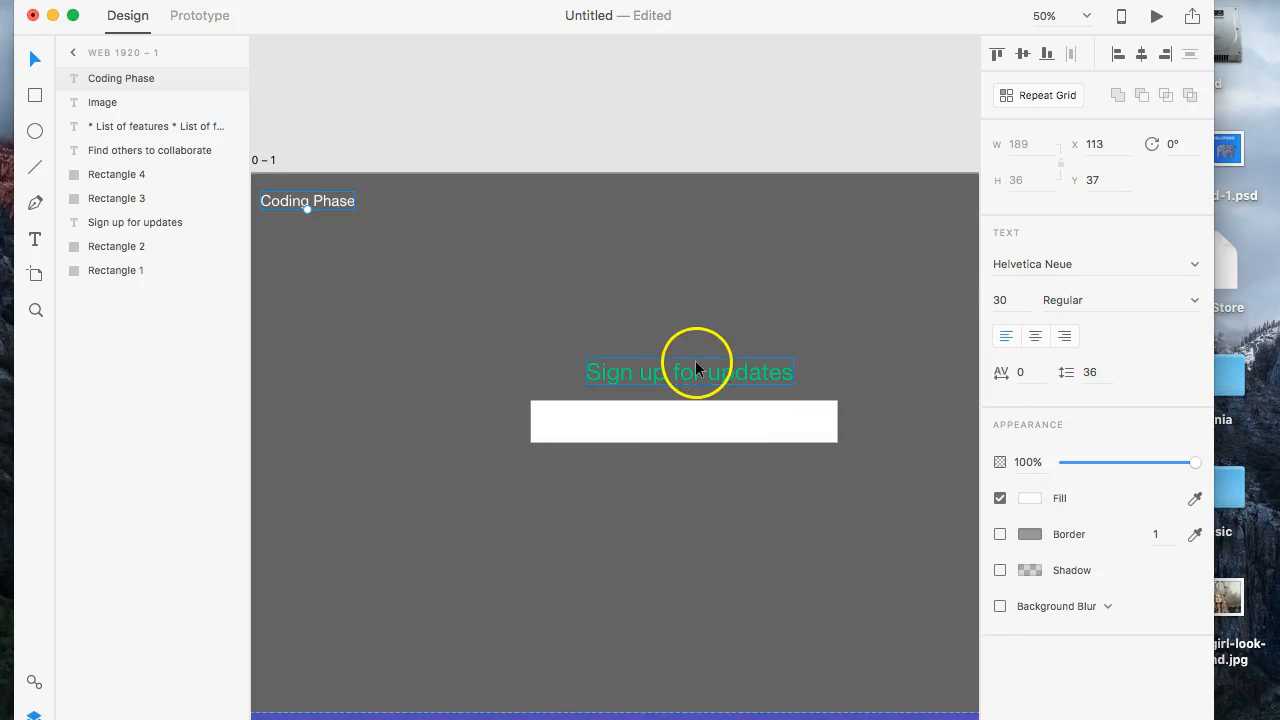
- Draw a rectangle about 755 by 71 in the hero's upper-right corner, at about X 1143, Y 22
scroll(693, 283, "down", 2)
scroll(693, 283, "right", 5)
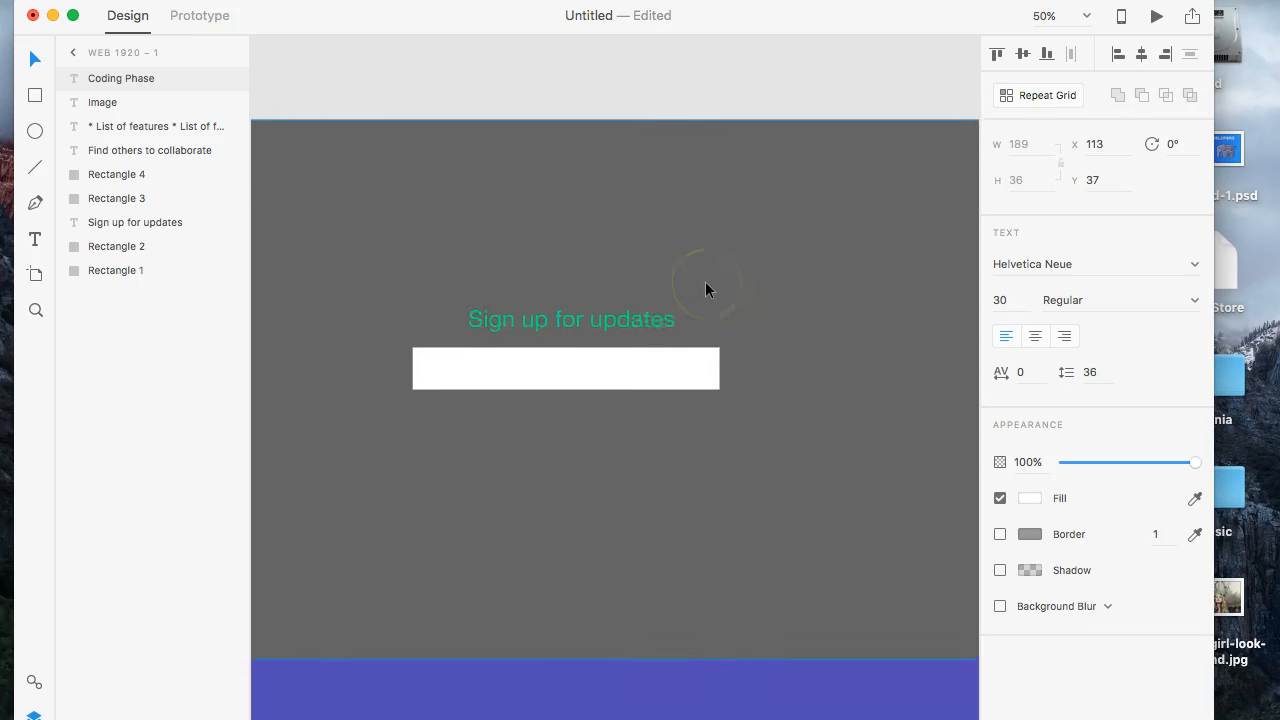
left_click(35, 95)
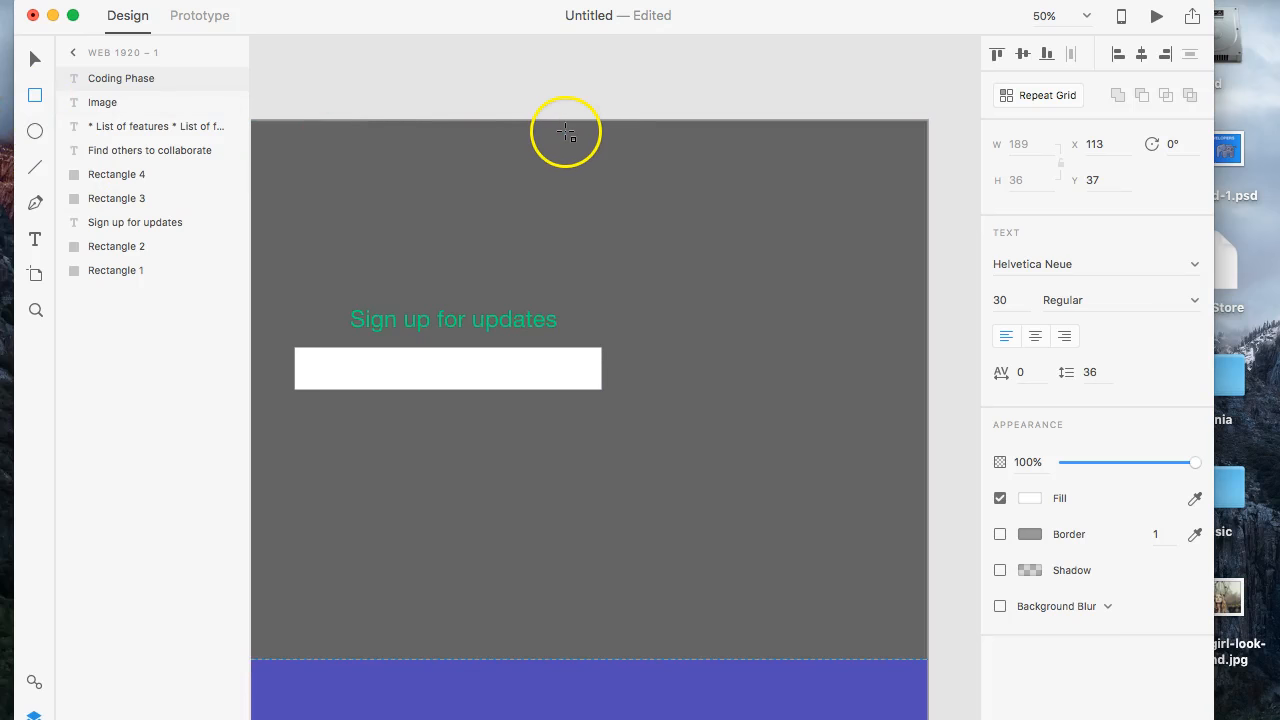
left_click_drag(540, 131, 914, 165)
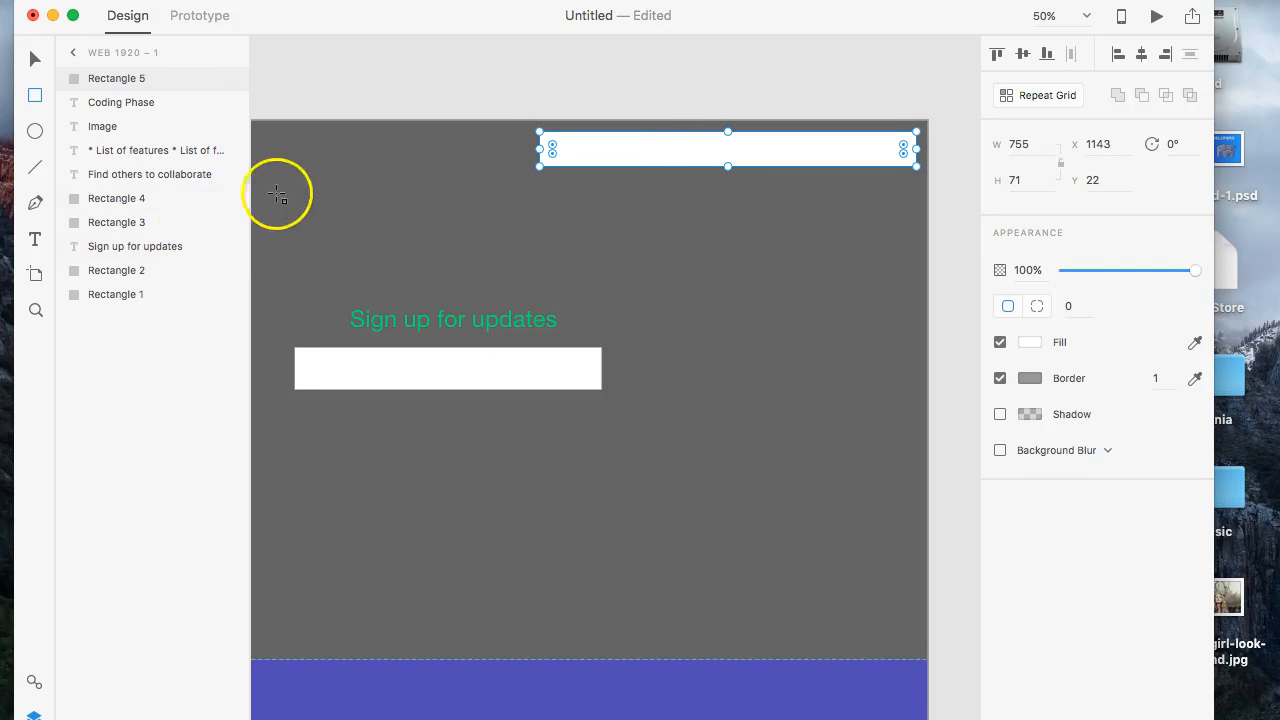
- Add the text "menu" to the white header rectangle and move it to the rectangle's middle
left_click(31, 238)
left_click(692, 150)
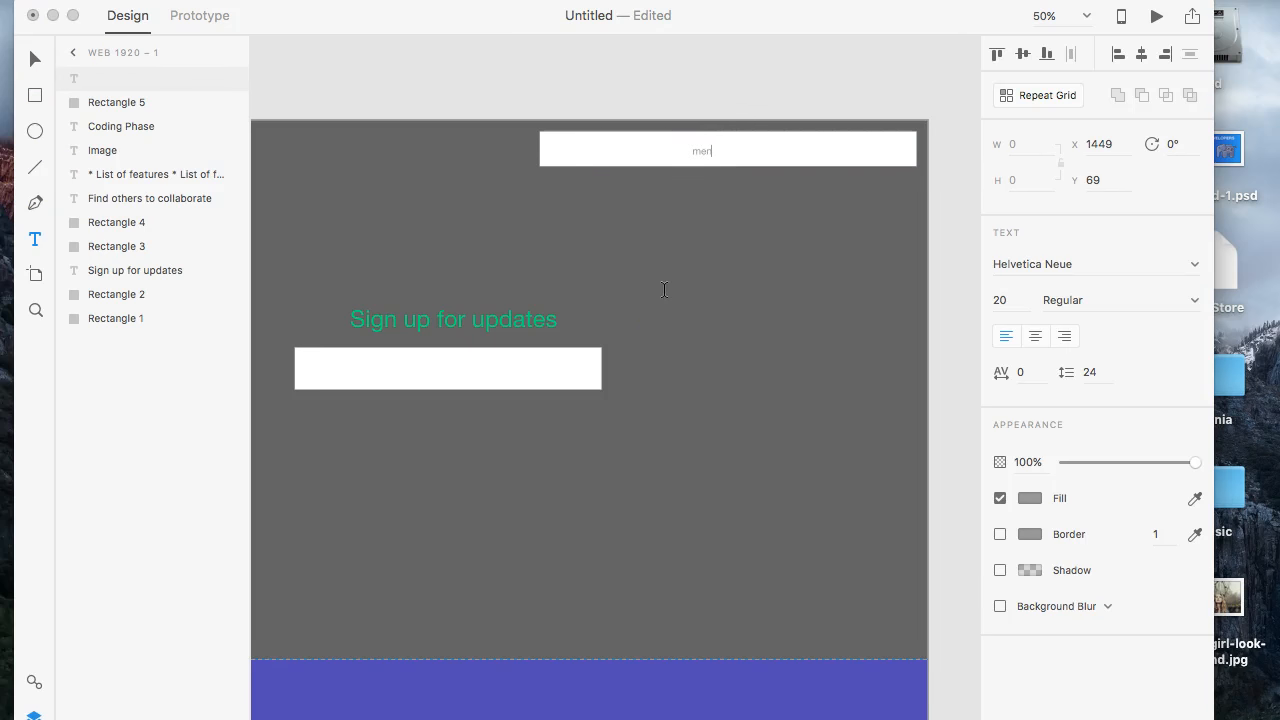
left_click(35, 59)
left_click(708, 153)
left_click_drag(710, 155, 736, 149)
- Align the "menu" text and its rectangle by their centres horizontally and vertically, trying the right, left and bottom alignments along the way
left_click(794, 155, "shift")
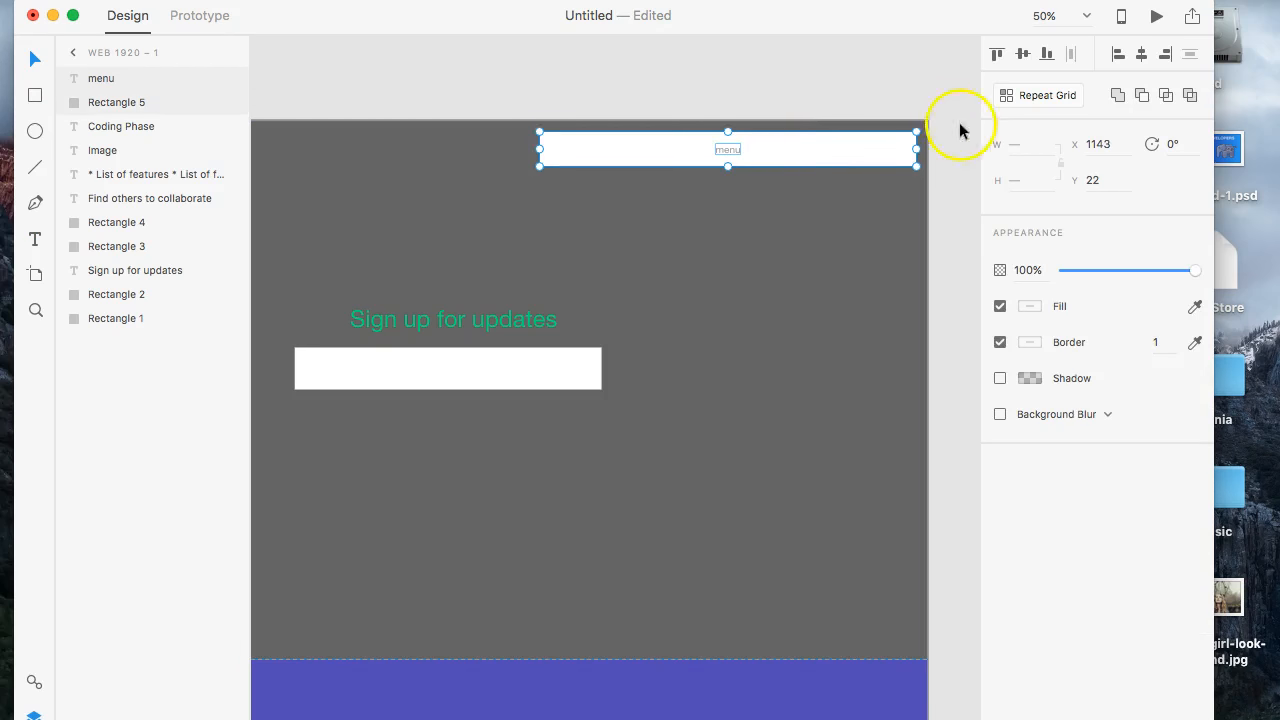
left_click(1021, 56)
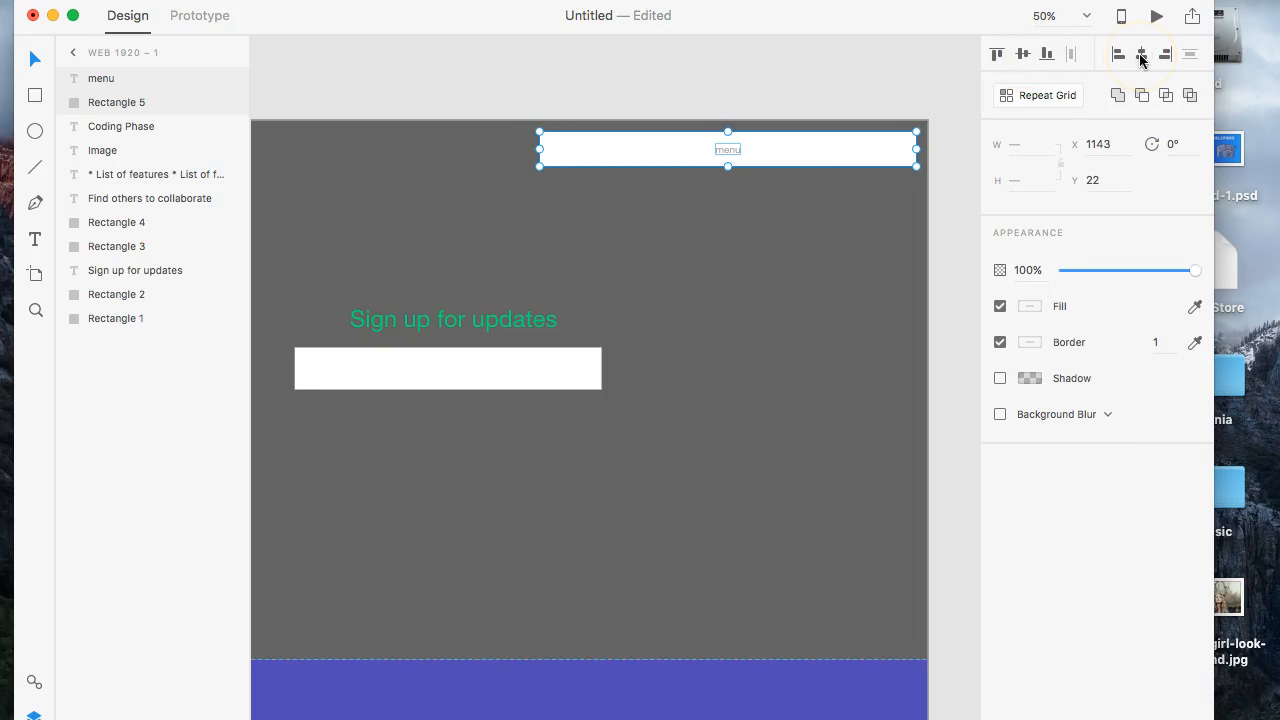
left_click(1166, 55)
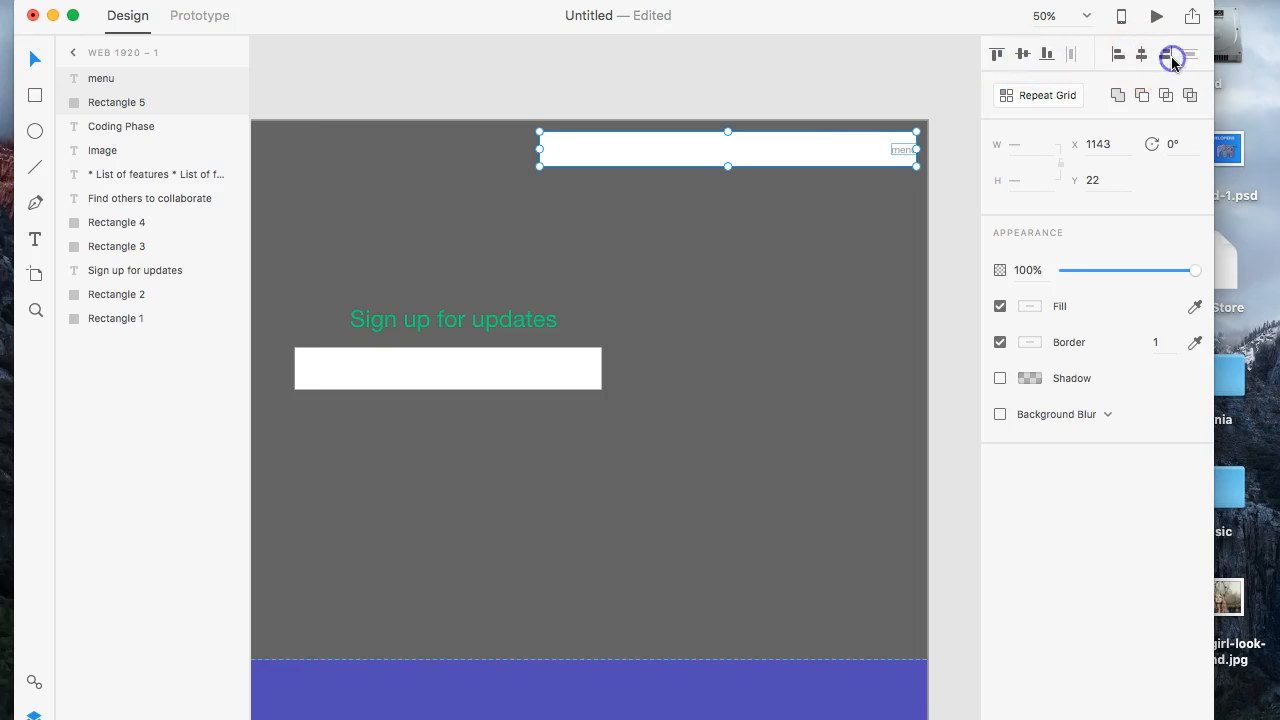
left_click(1118, 56)
left_click(1141, 56)
left_click(1049, 55)
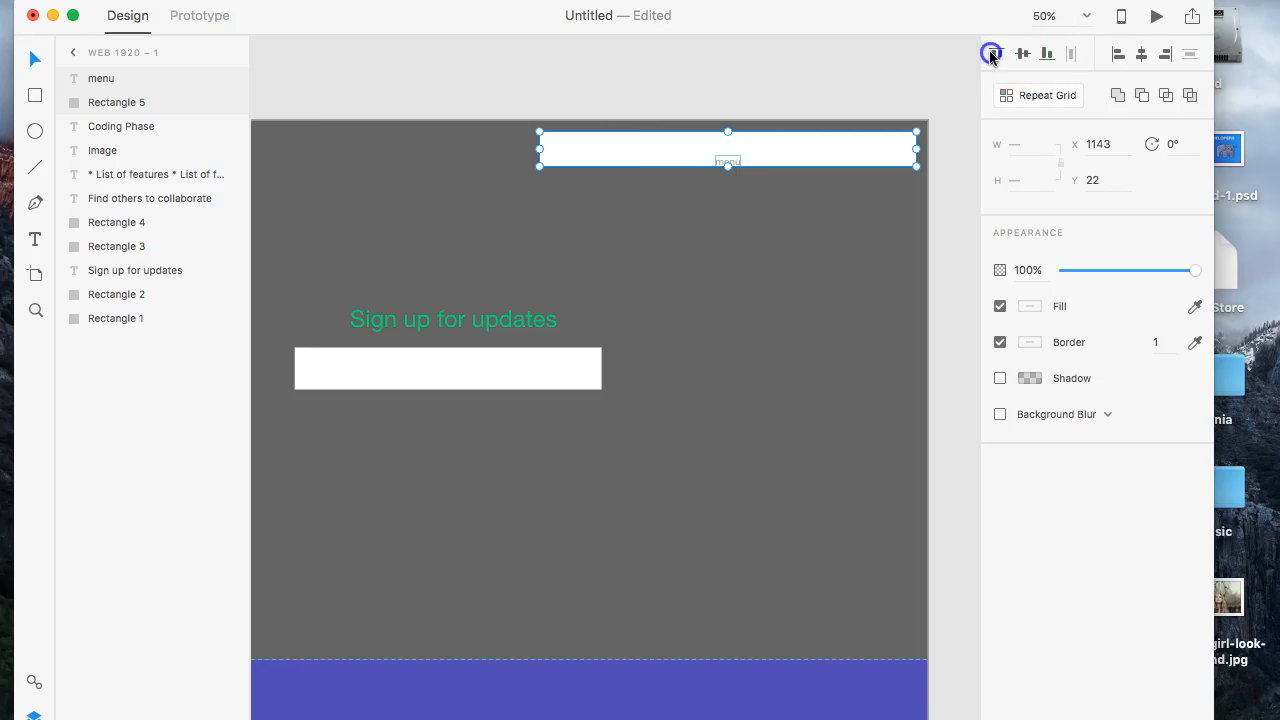
left_click(1023, 54)
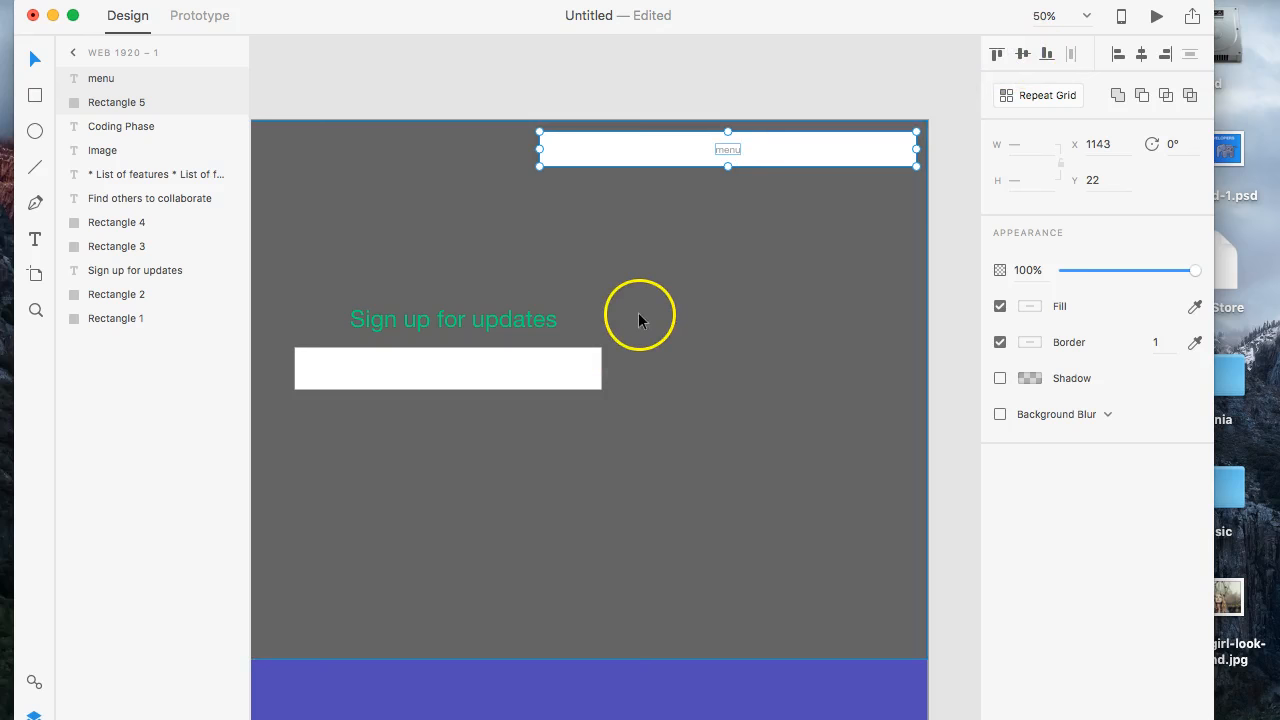
left_click(755, 200)
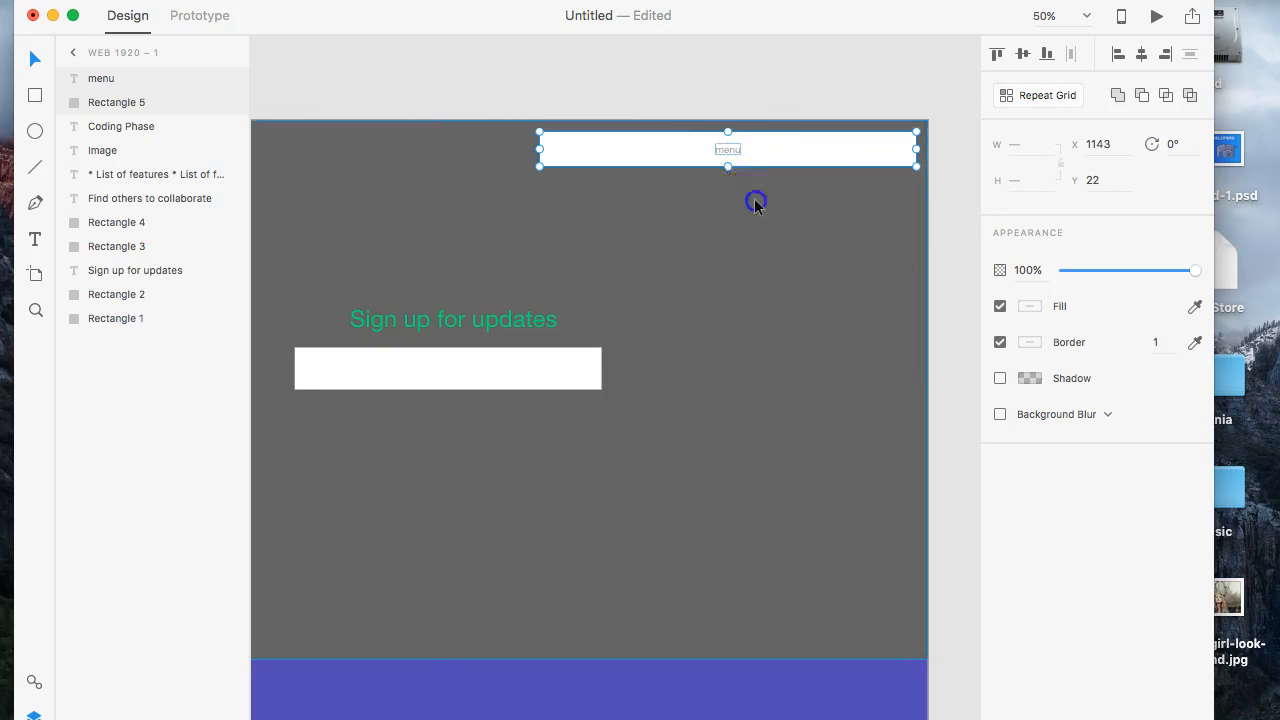
- Look over the collaboration section and the space left beneath it on the artboard
left_click(737, 150)
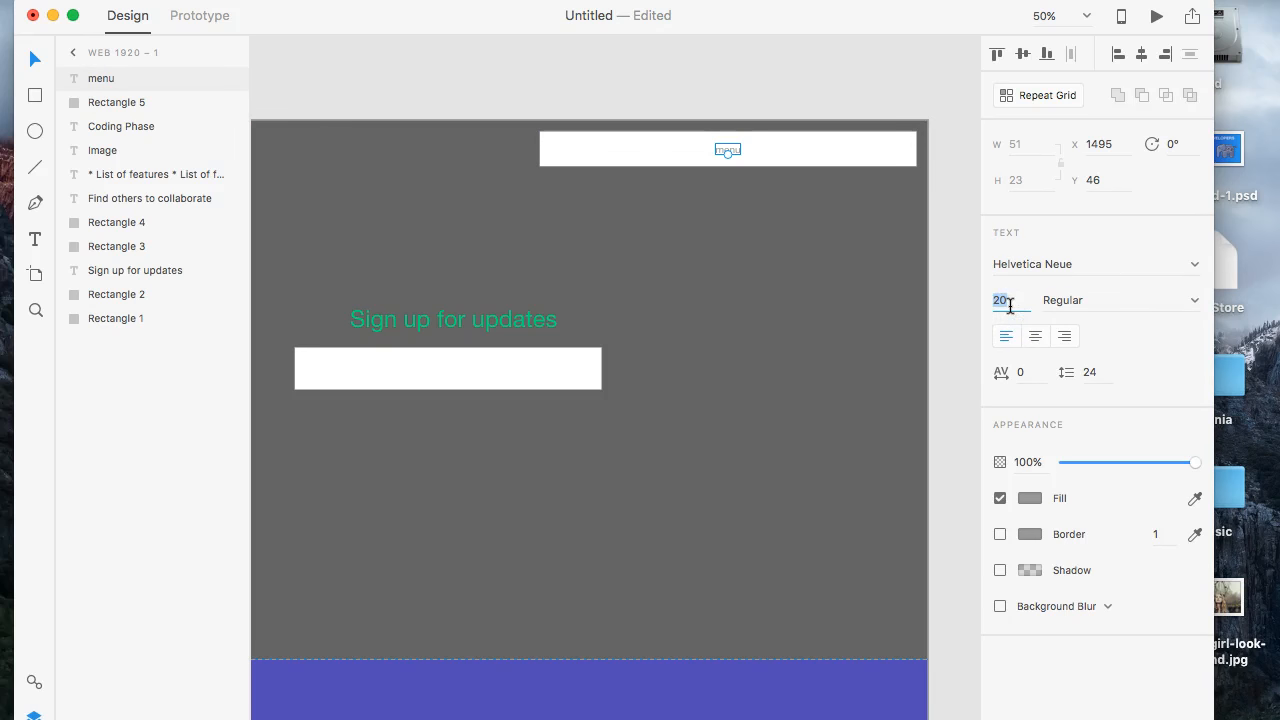
scroll(600, 332, "down", 5)
scroll(600, 332, "left", 4)
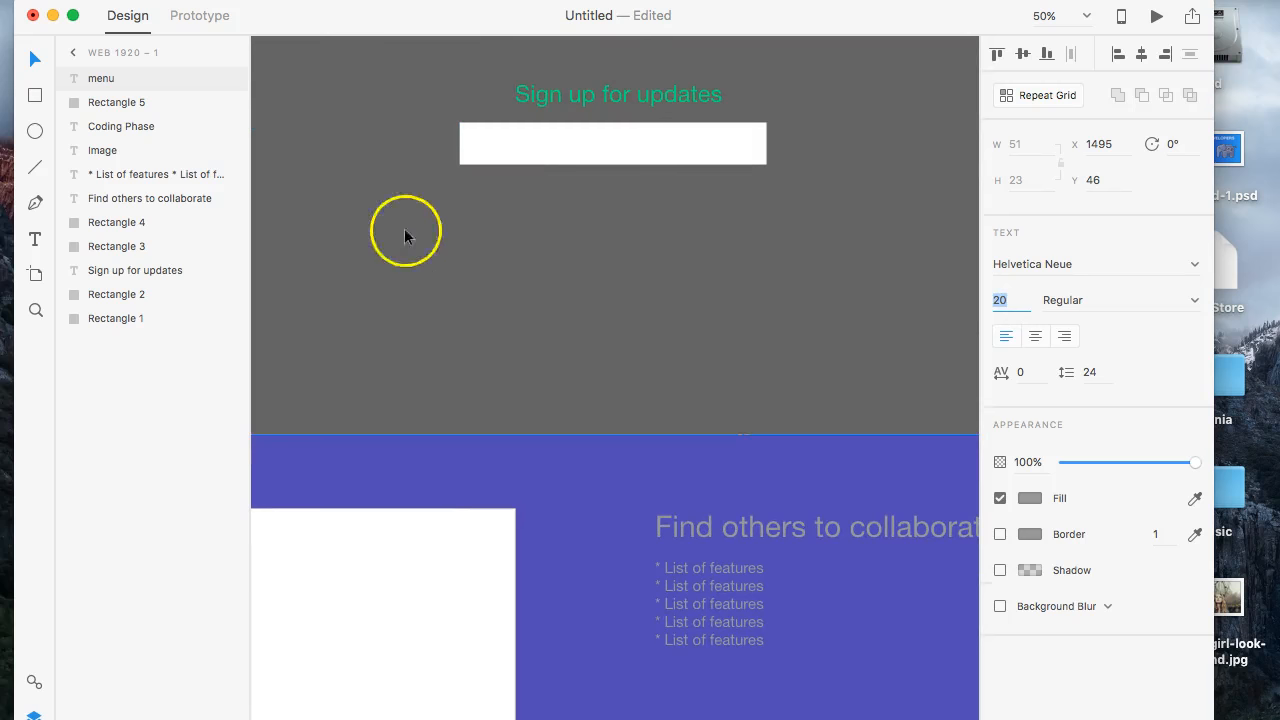
scroll(418, 336, "down", 10)
scroll(418, 336, "right", 1)
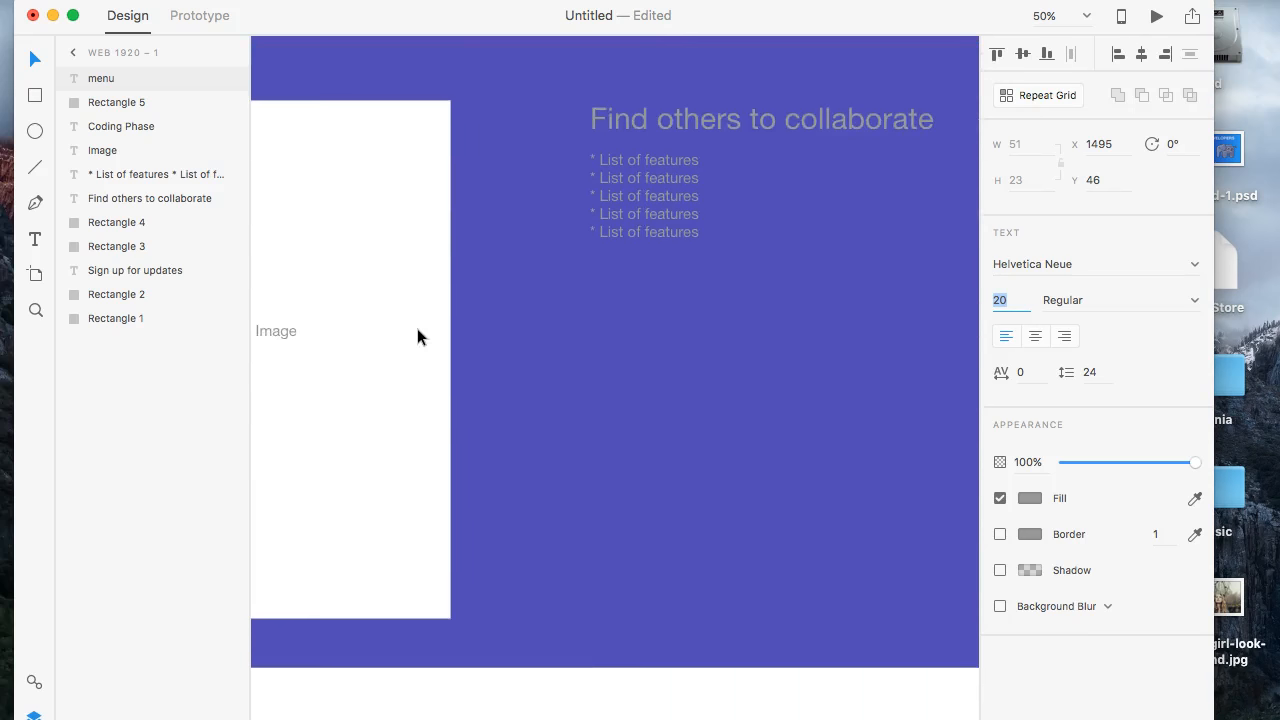
scroll(417, 328, "down", 7)
scroll(417, 334, "up", 11)
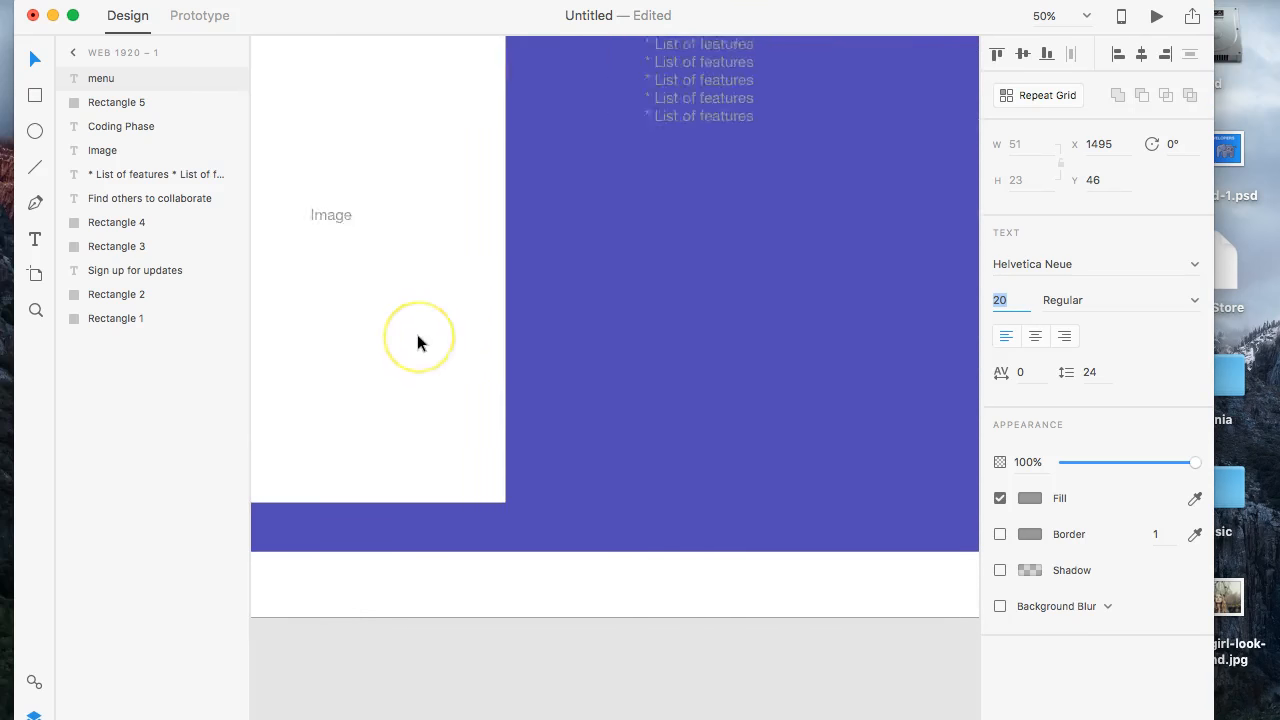
scroll(417, 334, "right", 2)
scroll(417, 342, "up", 3)
scroll(417, 342, "down", 3)
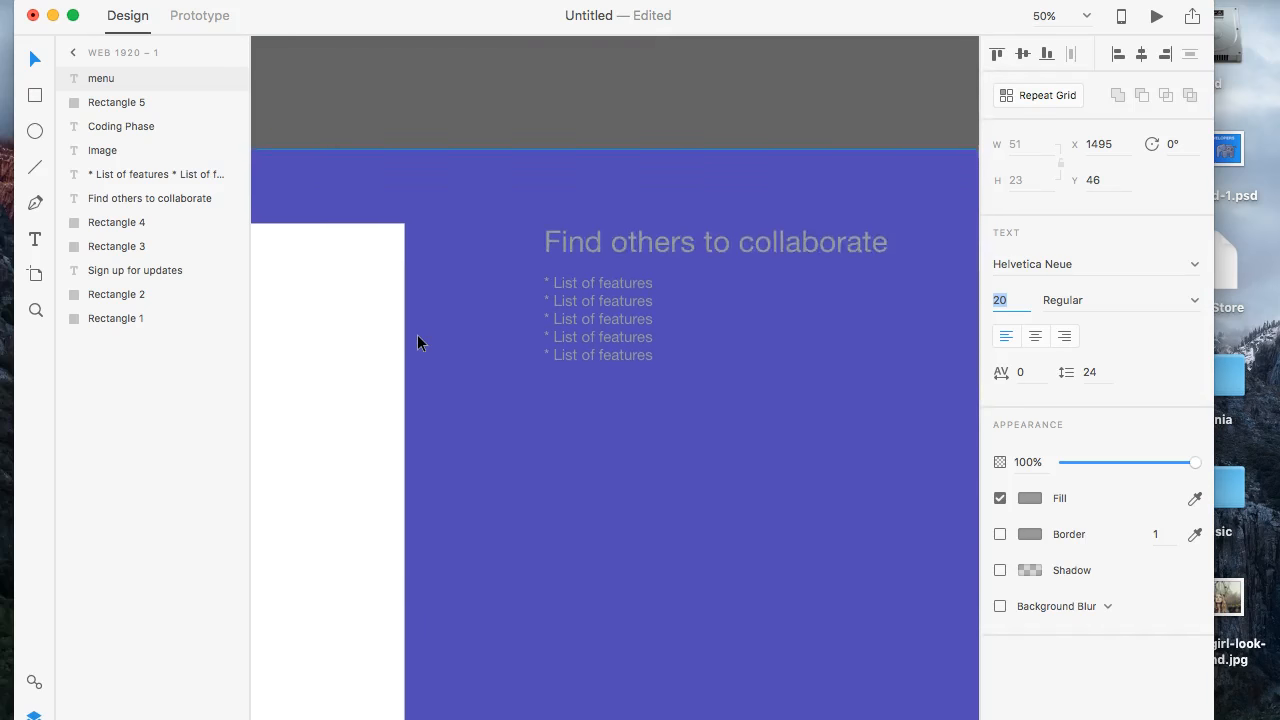
scroll(417, 342, "up", 1)
scroll(417, 342, "left", 1)
scroll(418, 336, "down", 12)
scroll(418, 336, "left", 3)
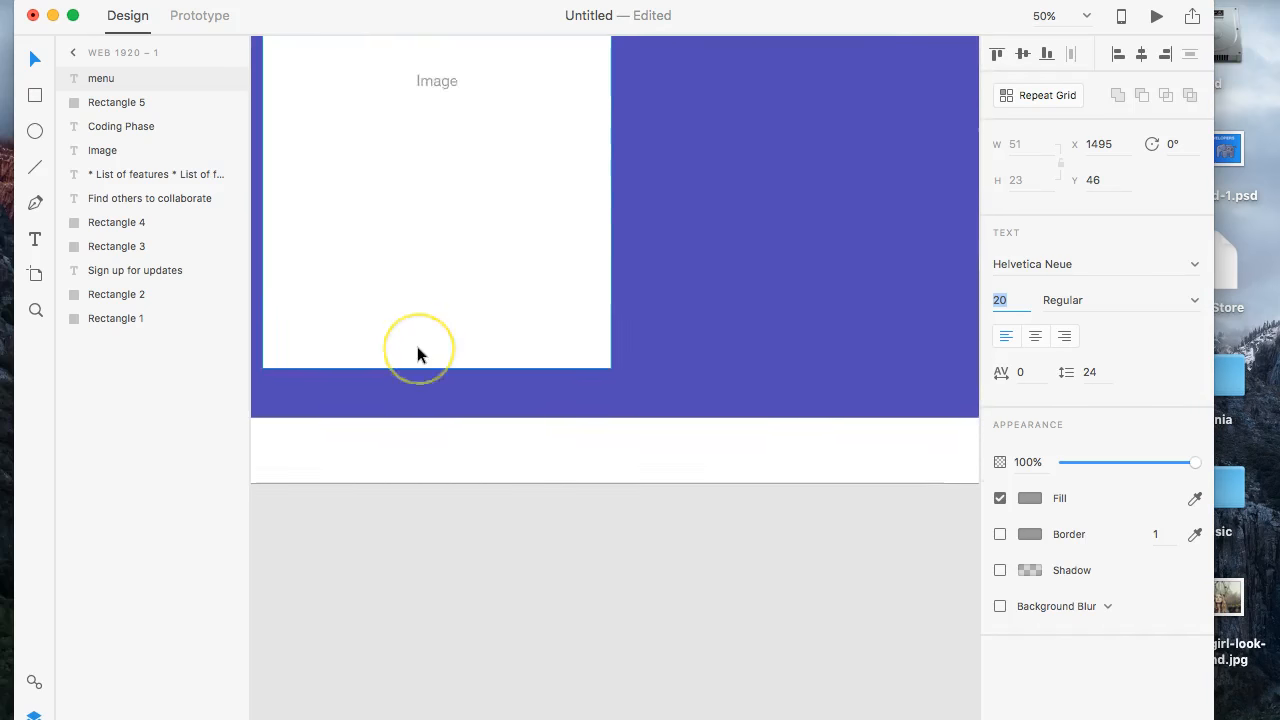
scroll(418, 348, "up", 8)
scroll(418, 348, "right", 1)
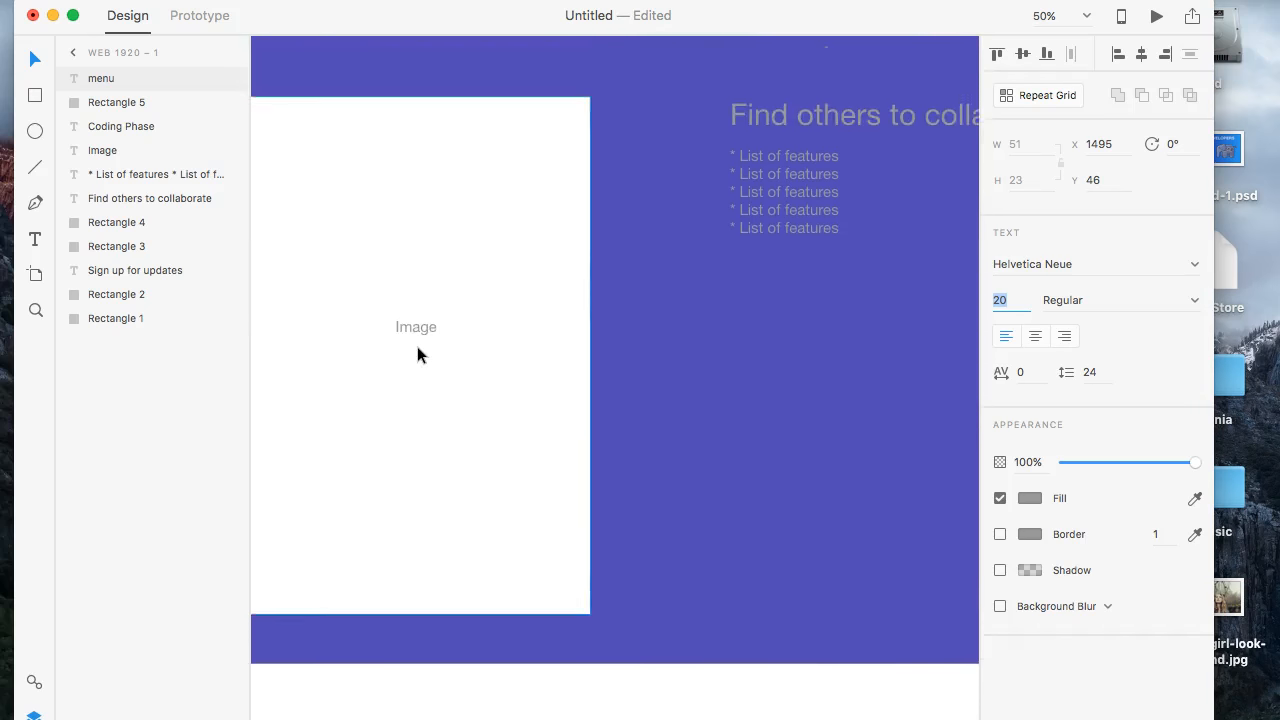
scroll(418, 348, "down", 5)
scroll(417, 346, "down", 1)
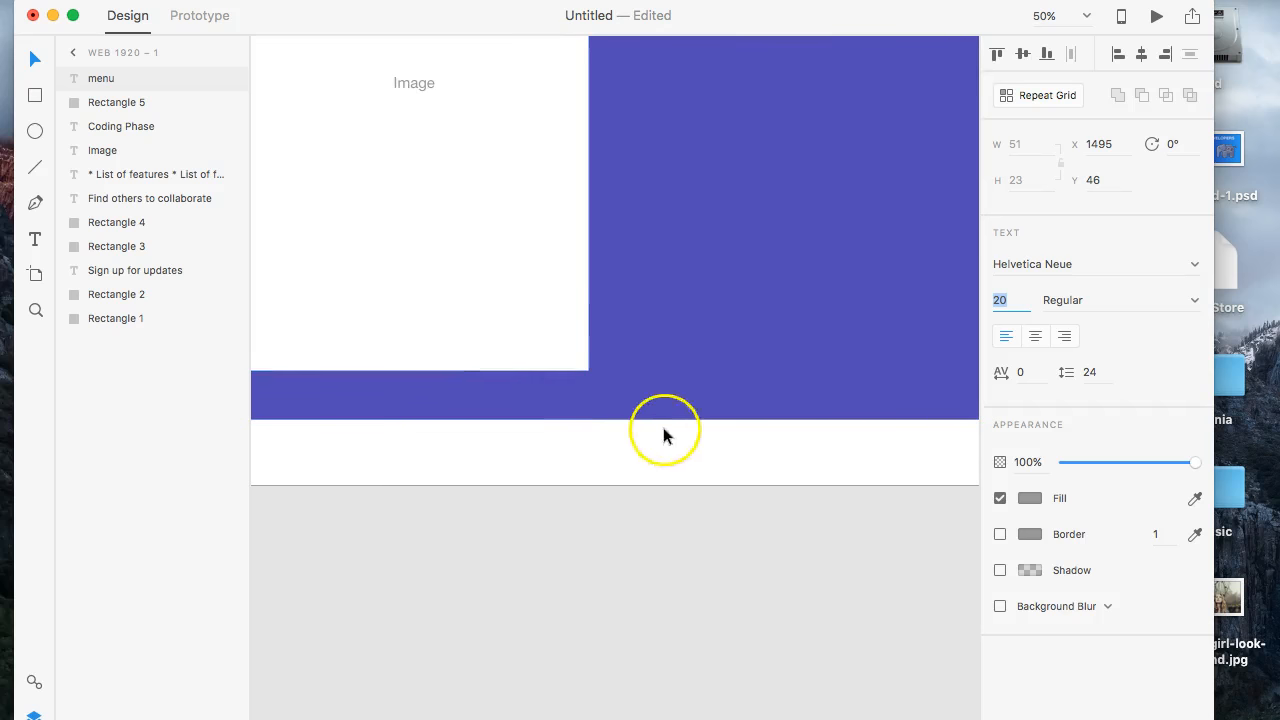
- Extend the Web 1920 – 1 artboard downward to a height of about 3503
left_click(594, 431)
left_click(104, 55)
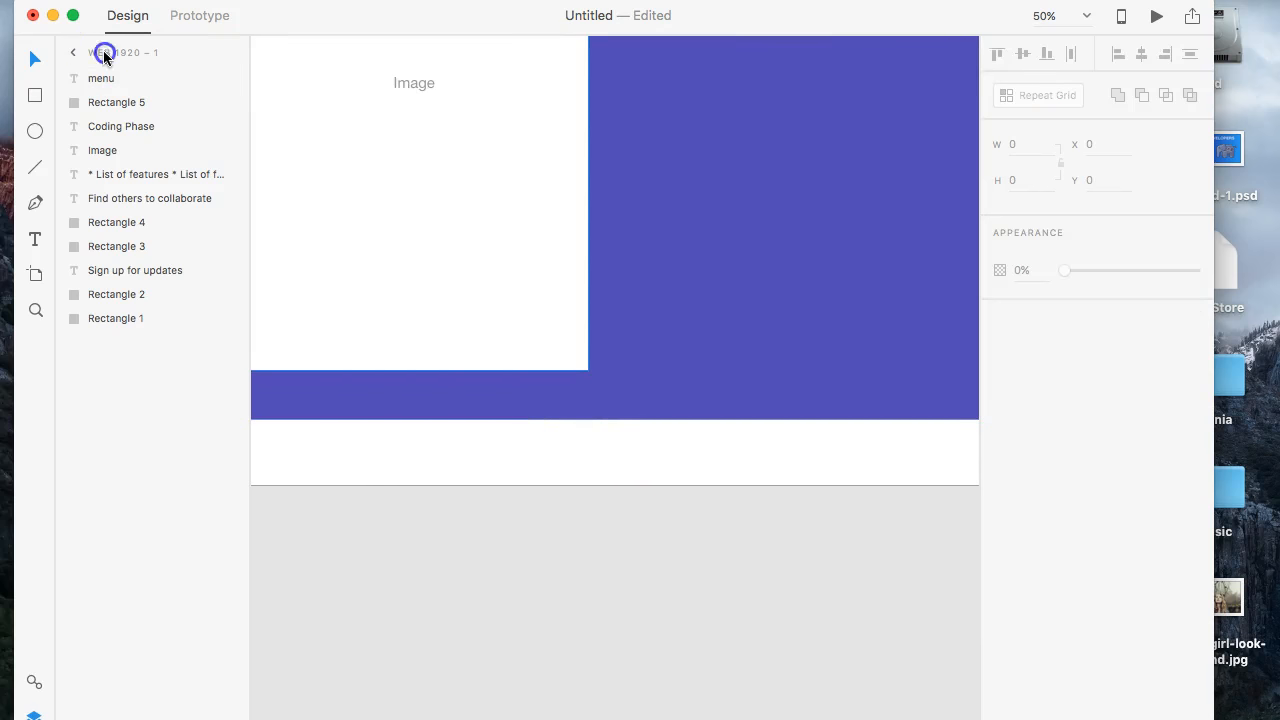
left_click(76, 55)
scroll(624, 475, "down", 6)
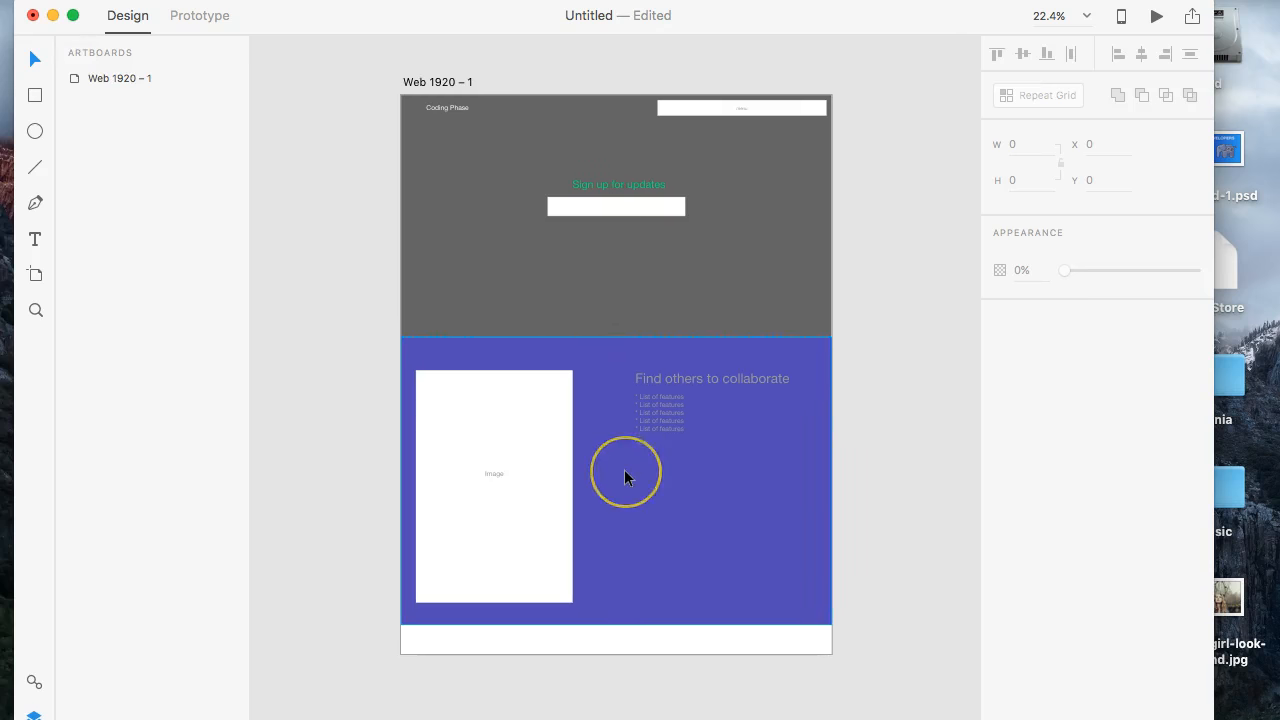
key("super+plus")
key("super+plus")
key("super+plus")
left_click(644, 242)
scroll(644, 258, "up", 4)
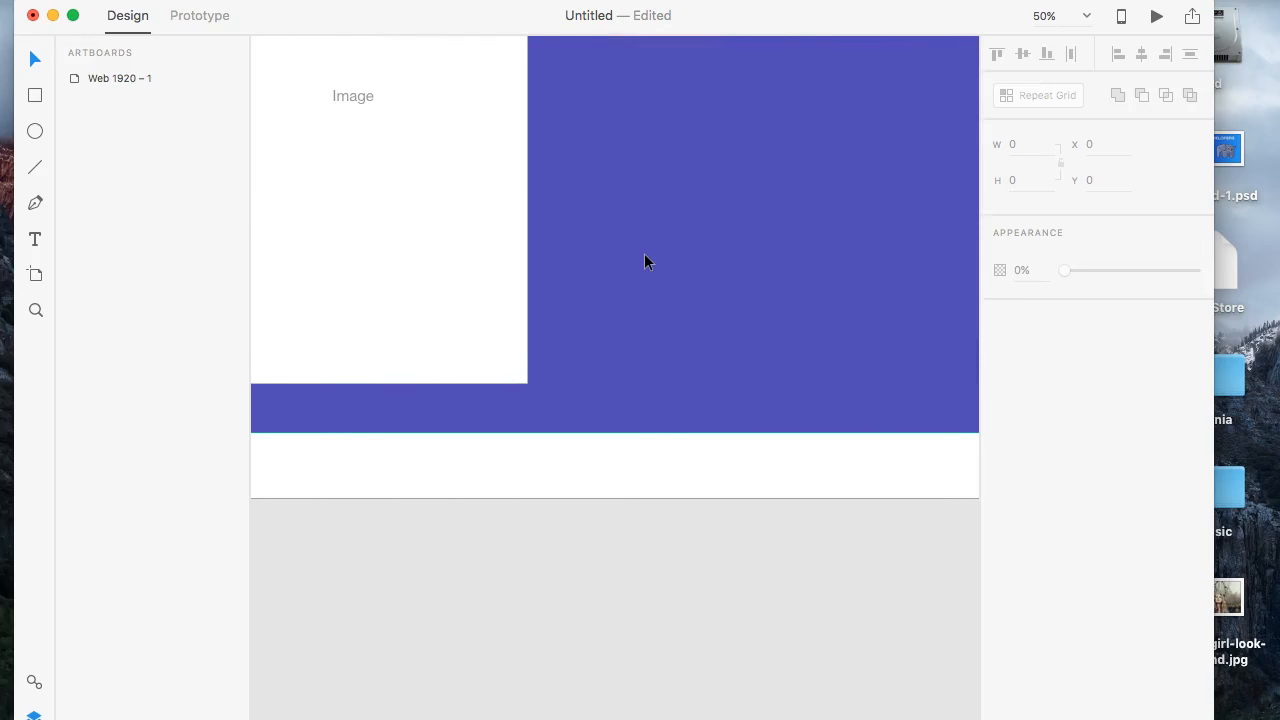
key("super+minus")
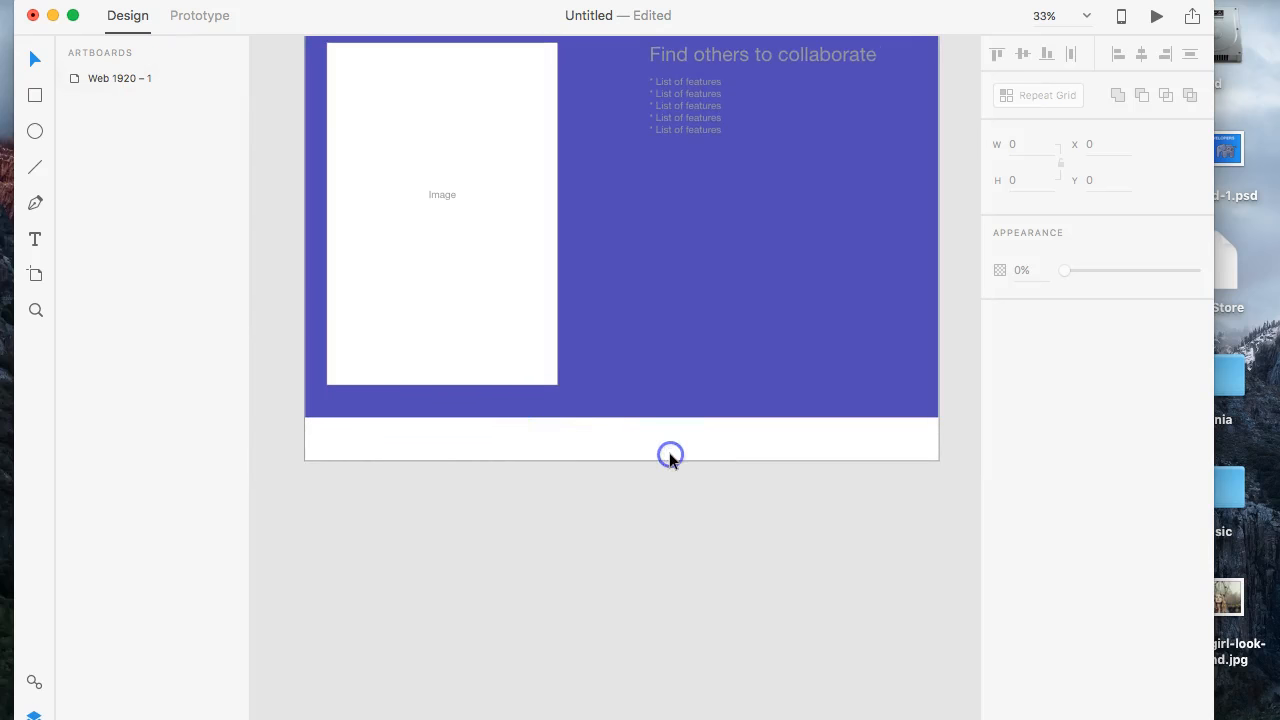
scroll(669, 455, "up", 4)
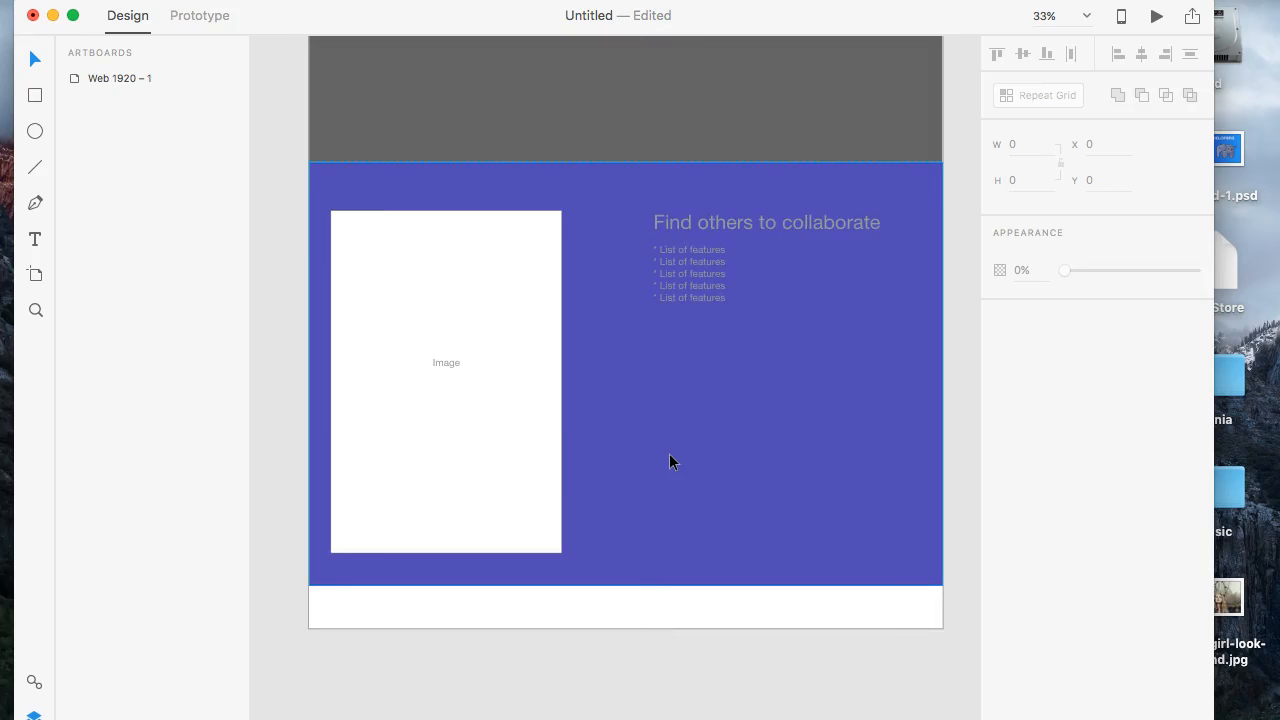
left_click(150, 82)
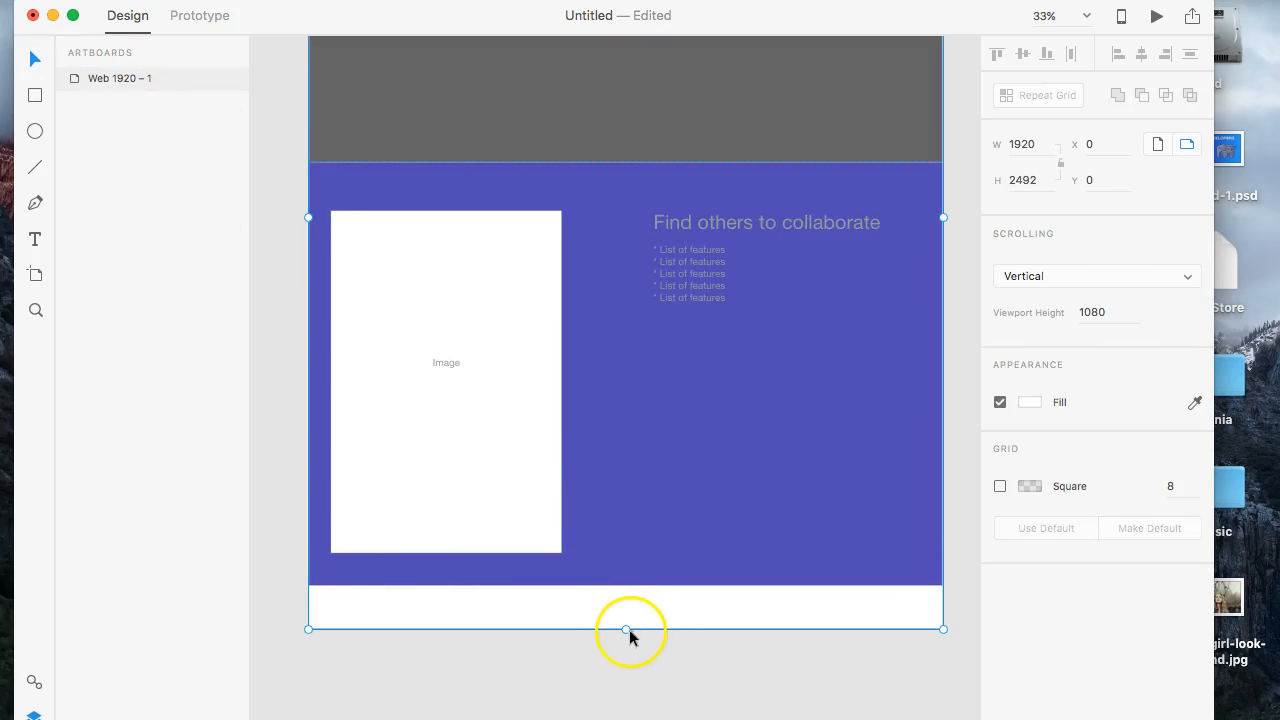
left_click_drag(626, 657, 627, 718)
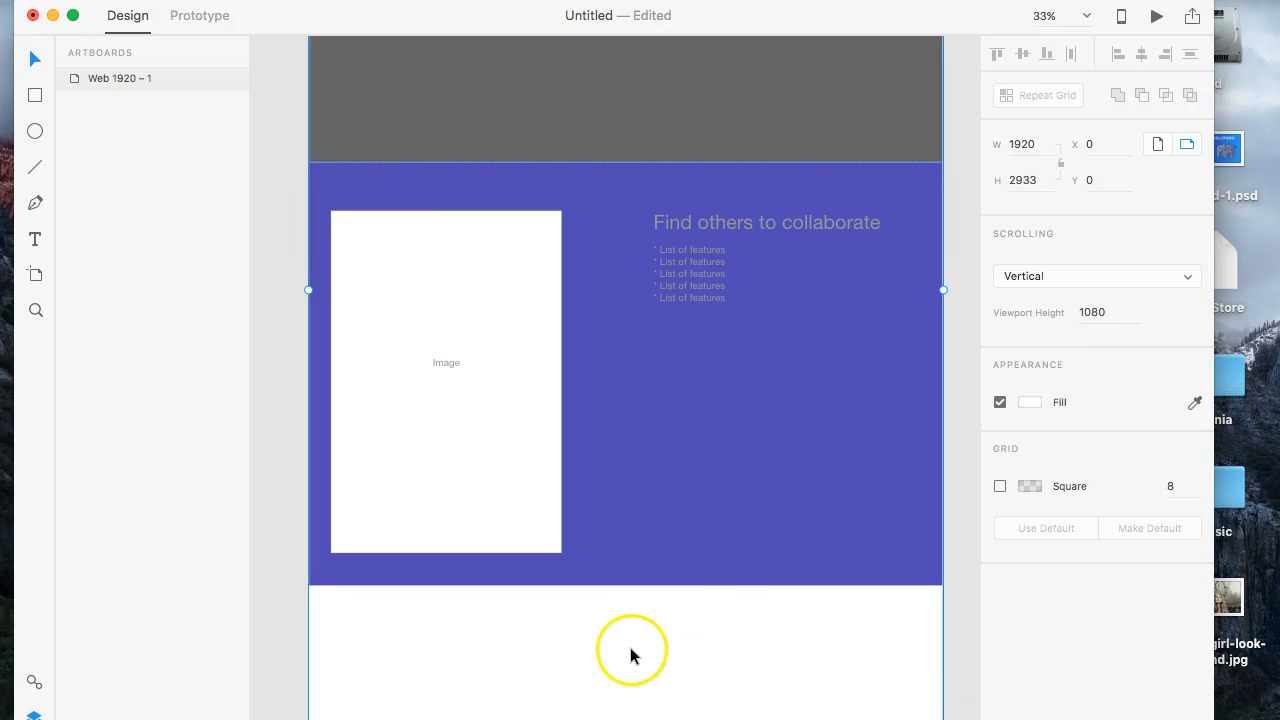
scroll(631, 654, "down", 6)
left_click_drag(634, 529, 629, 714)
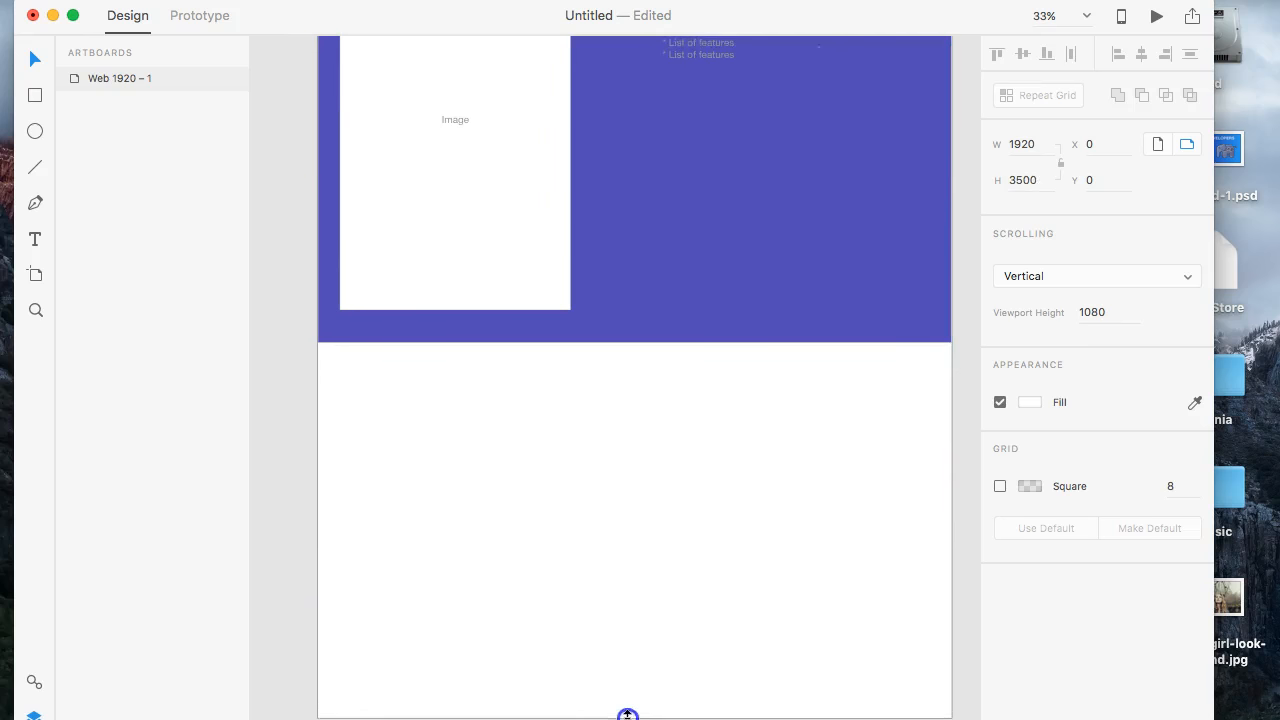
- Group the collaboration section's background, image placeholder, heading and feature list, and move the group down to Y 2220 at the artboard's lower edge
scroll(640, 575, "up", 1)
scroll(639, 577, "up", 5)
scroll(639, 577, "right", 1)
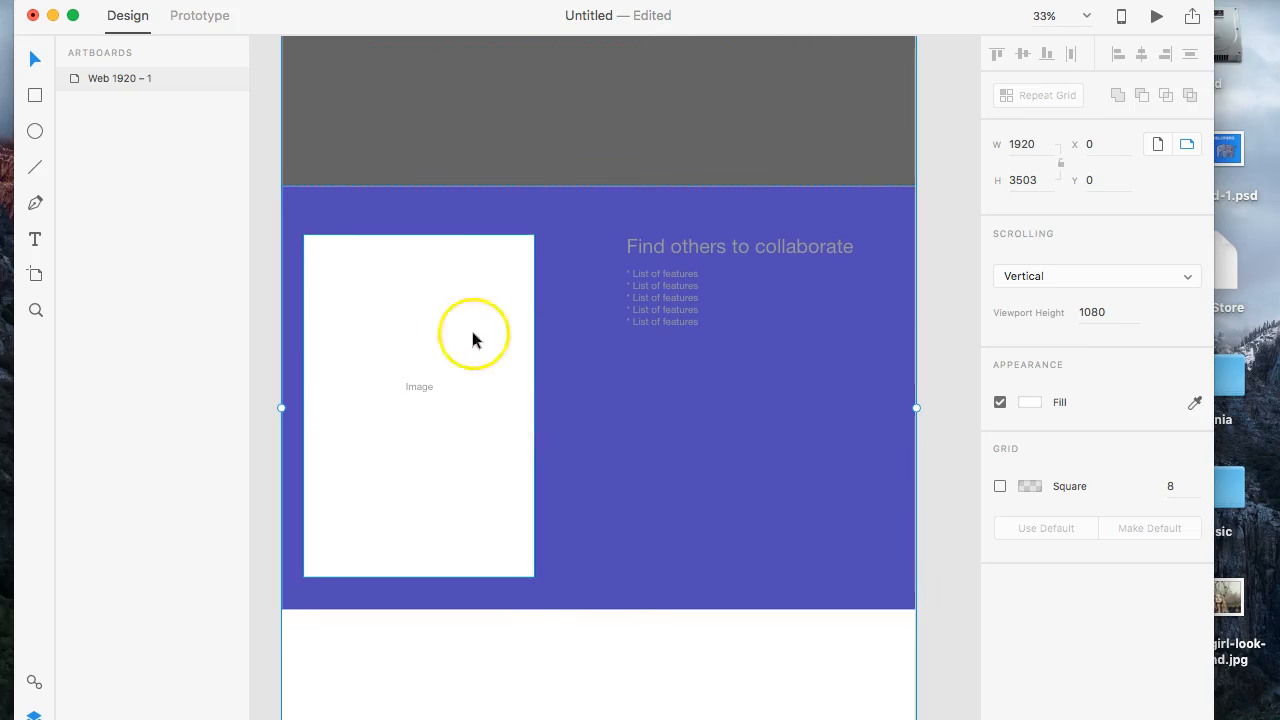
left_click(175, 84)
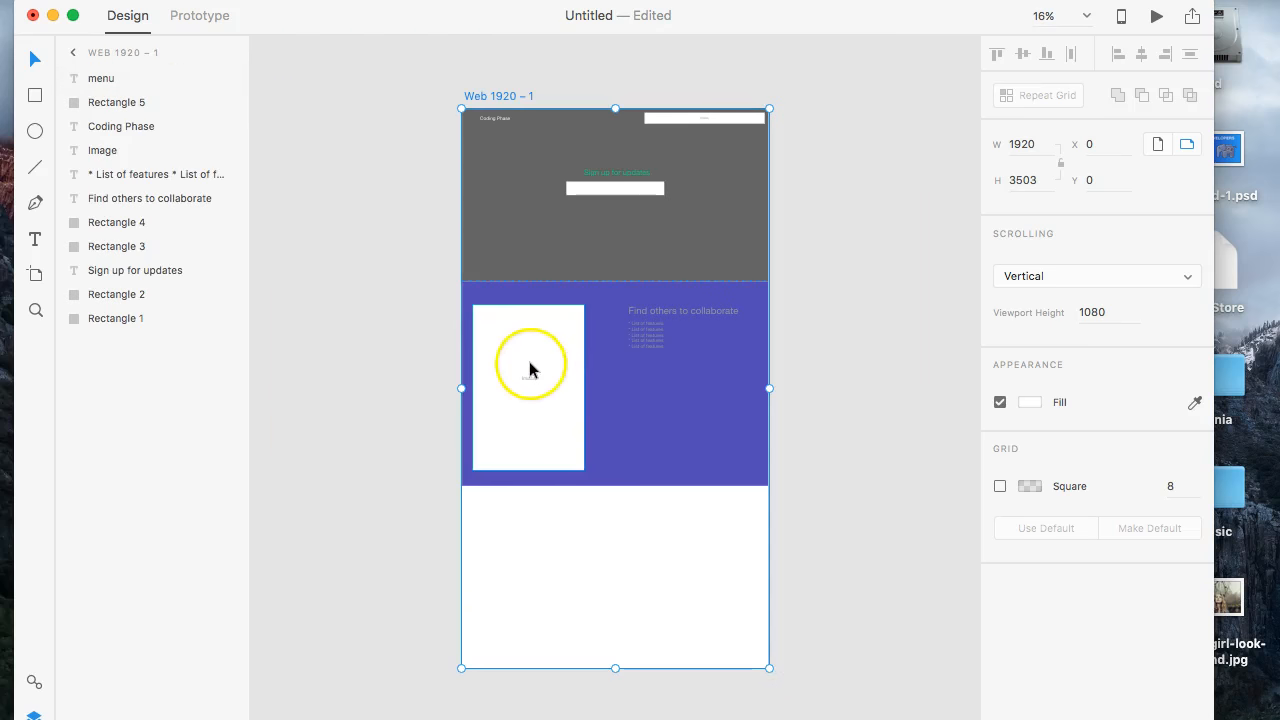
left_click(521, 378)
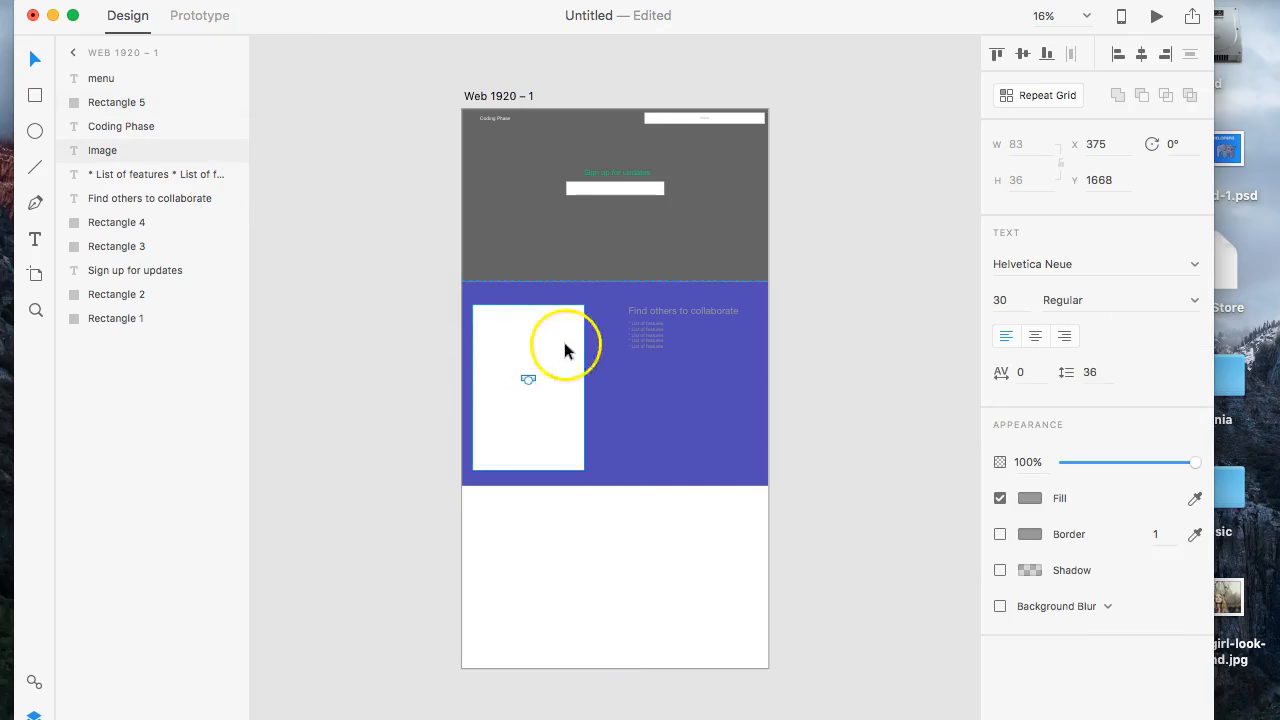
left_click(563, 355)
left_click(657, 333, "shift")
left_click(692, 312, "shift")
left_click(674, 289, "shift")
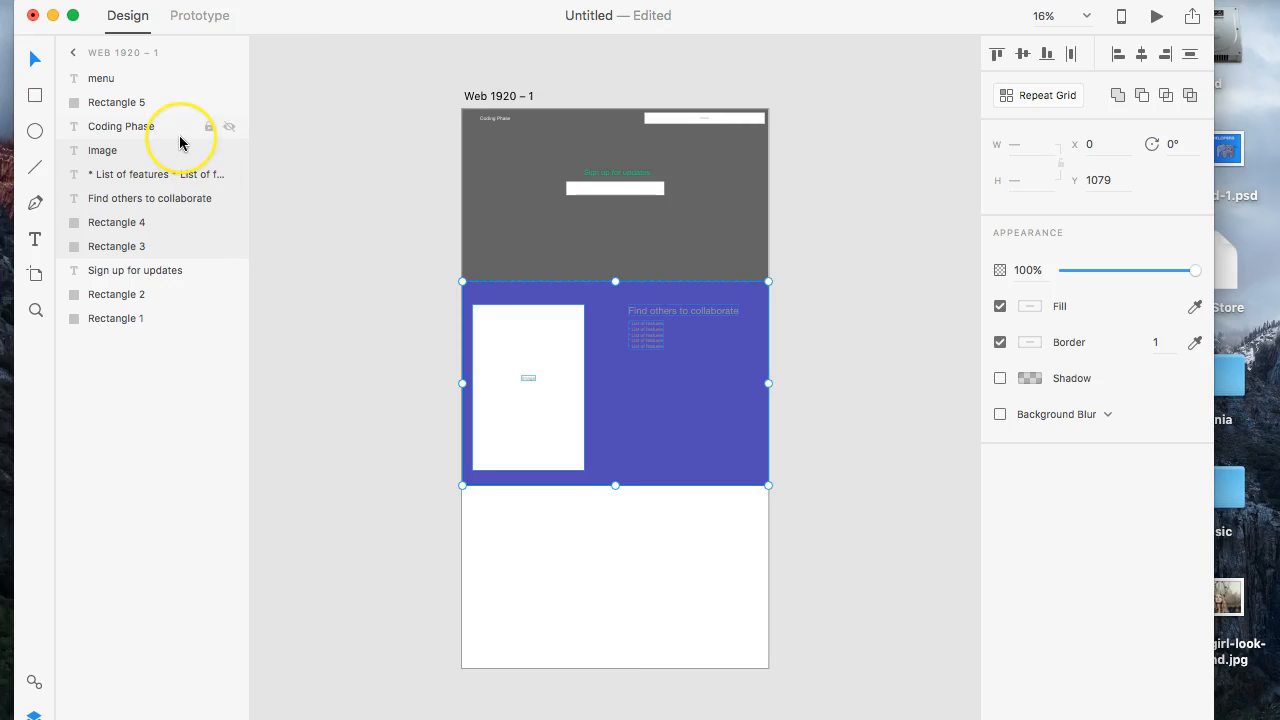
key("cmd+g")
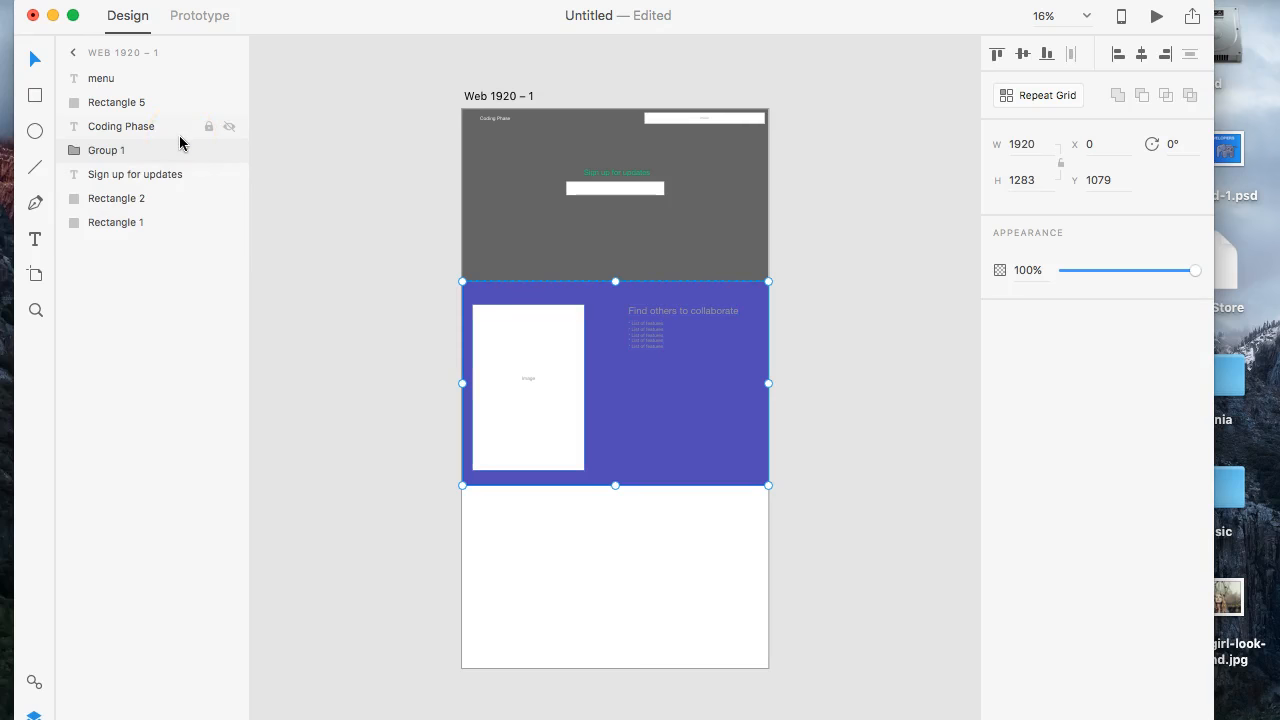
double_click(108, 152)
left_click_drag(603, 335, 602, 485)
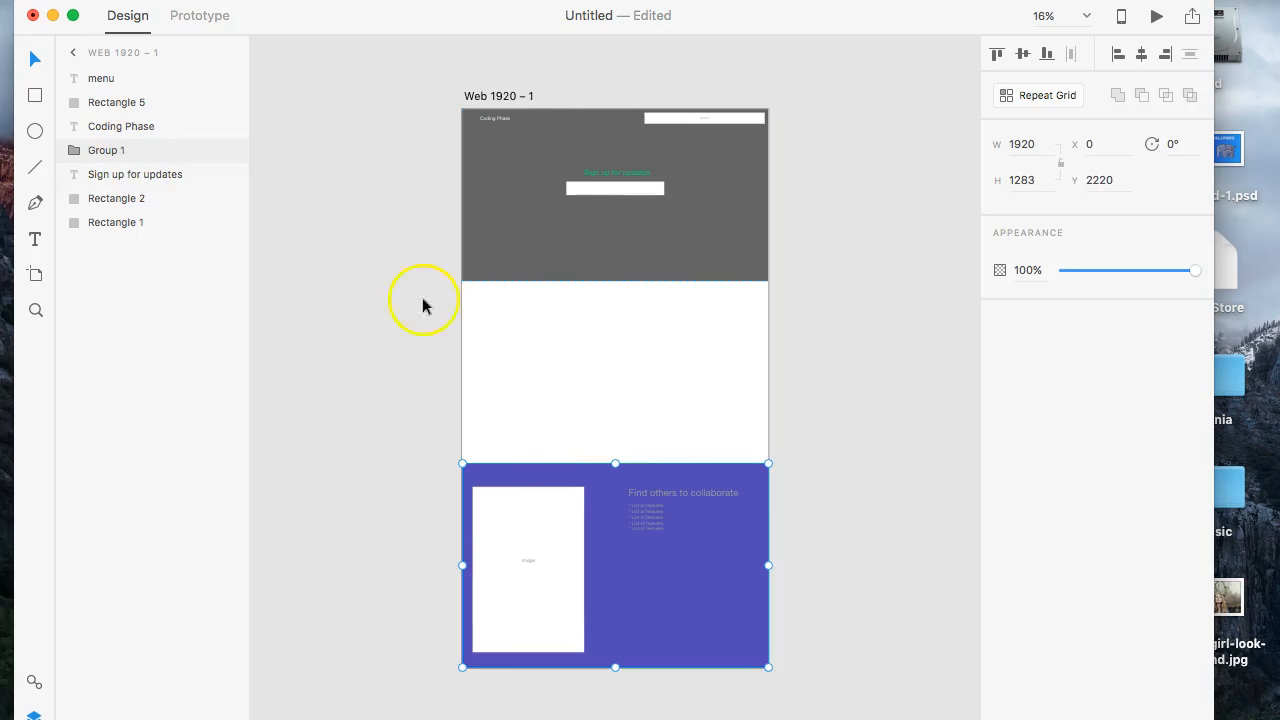
left_click(515, 183)
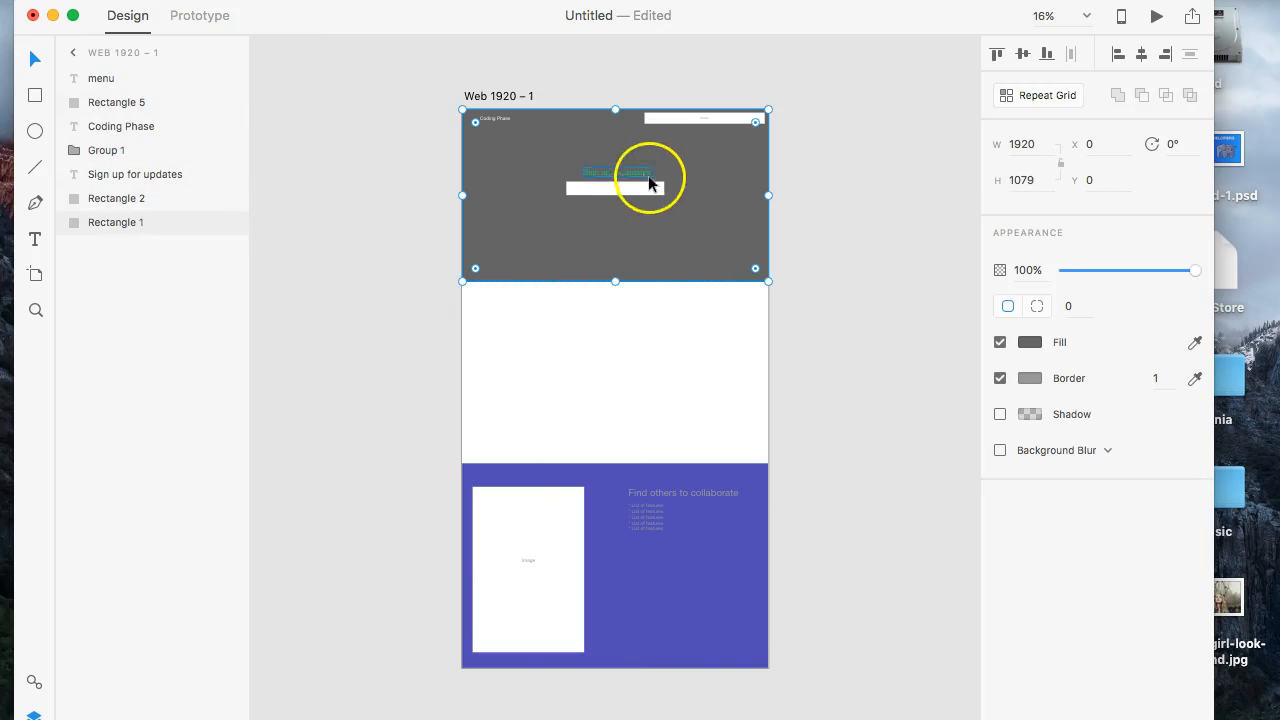
left_click(645, 192, "shift")
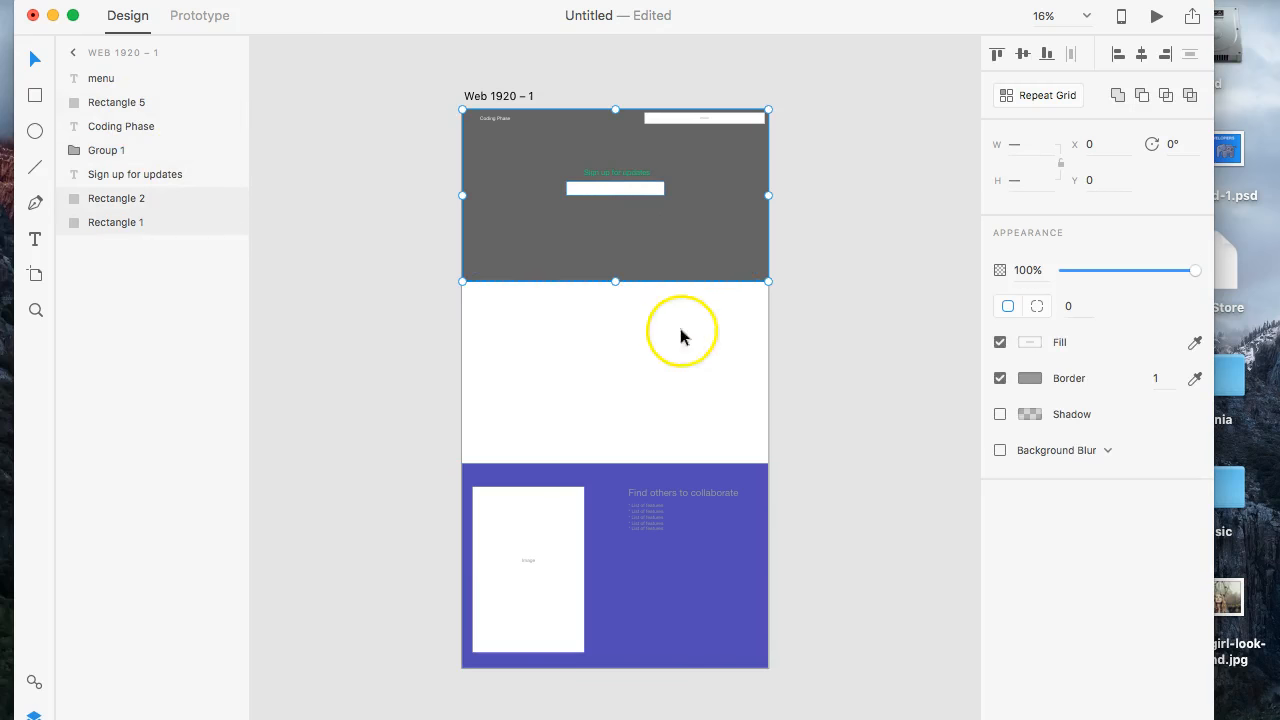
left_click(800, 274)
- Group the hero's grey background, sign-up text and box, menu rectangle and text, and "Coding Phase" logo text
left_click(734, 229)
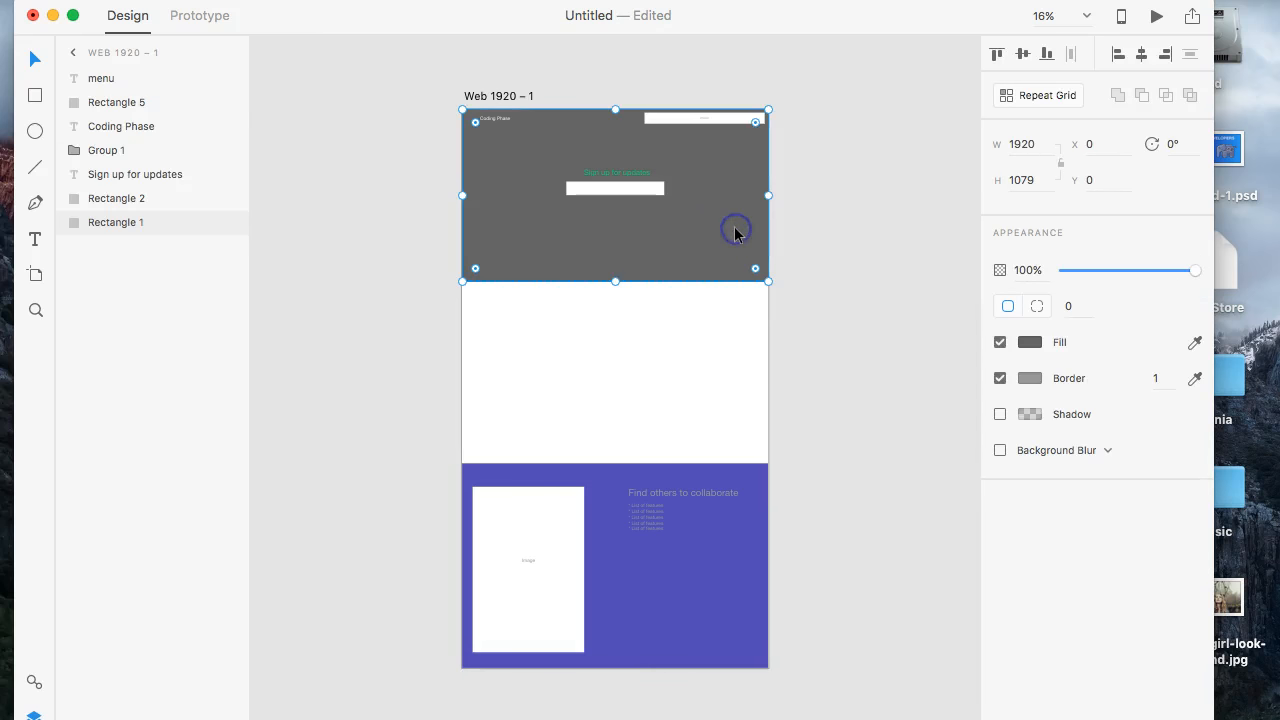
left_click(645, 192, "shift")
left_click(633, 174, "shift")
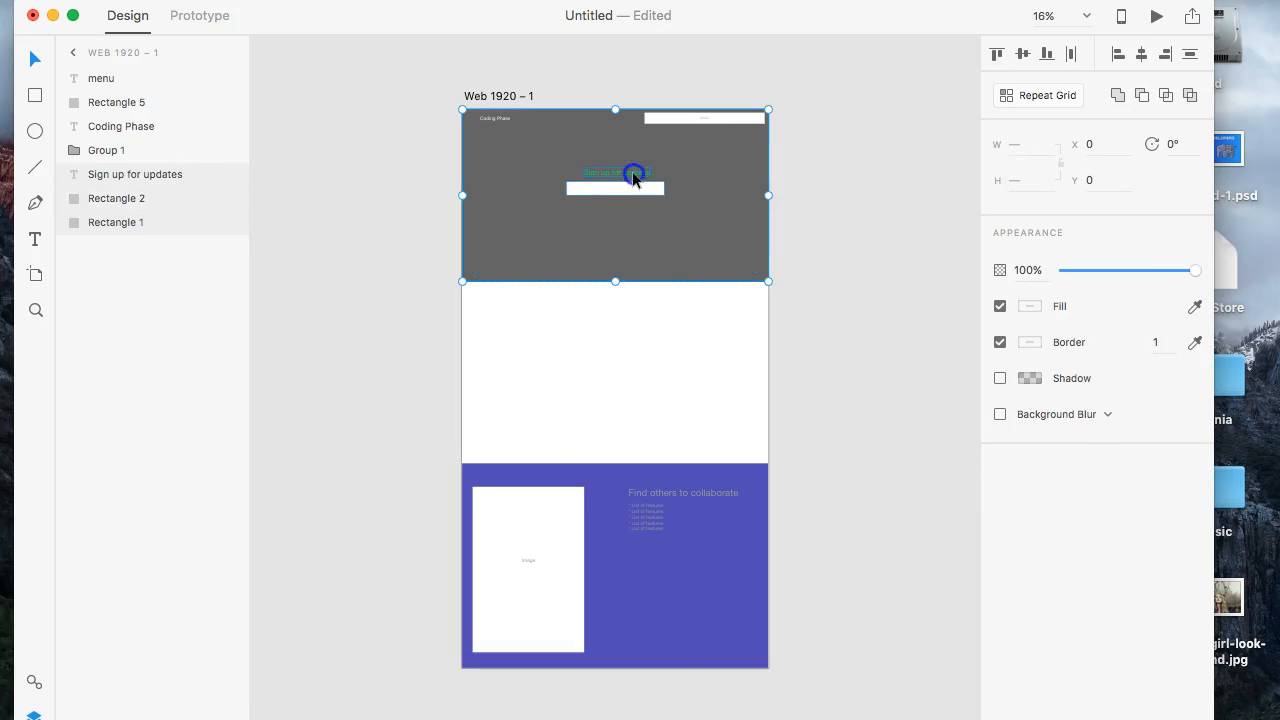
left_click(686, 122, "shift")
left_click(701, 121, "shift")
left_click(510, 123, "shift")
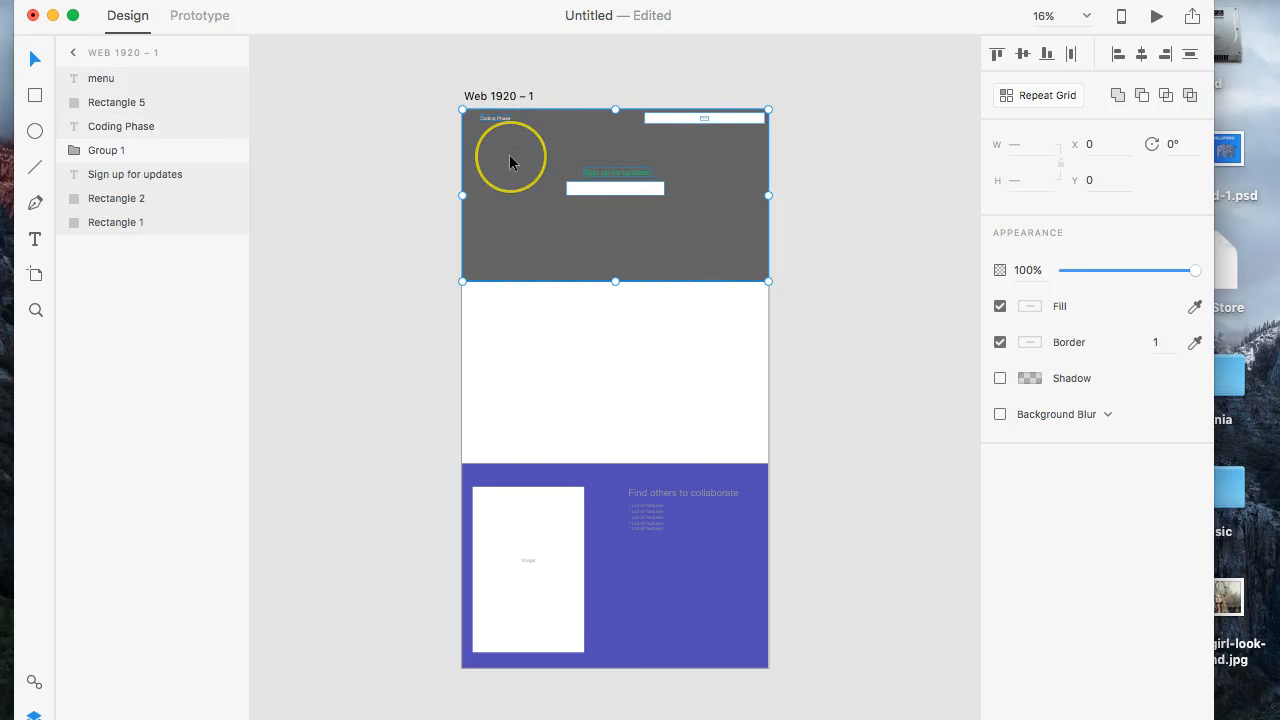
key("super+g")
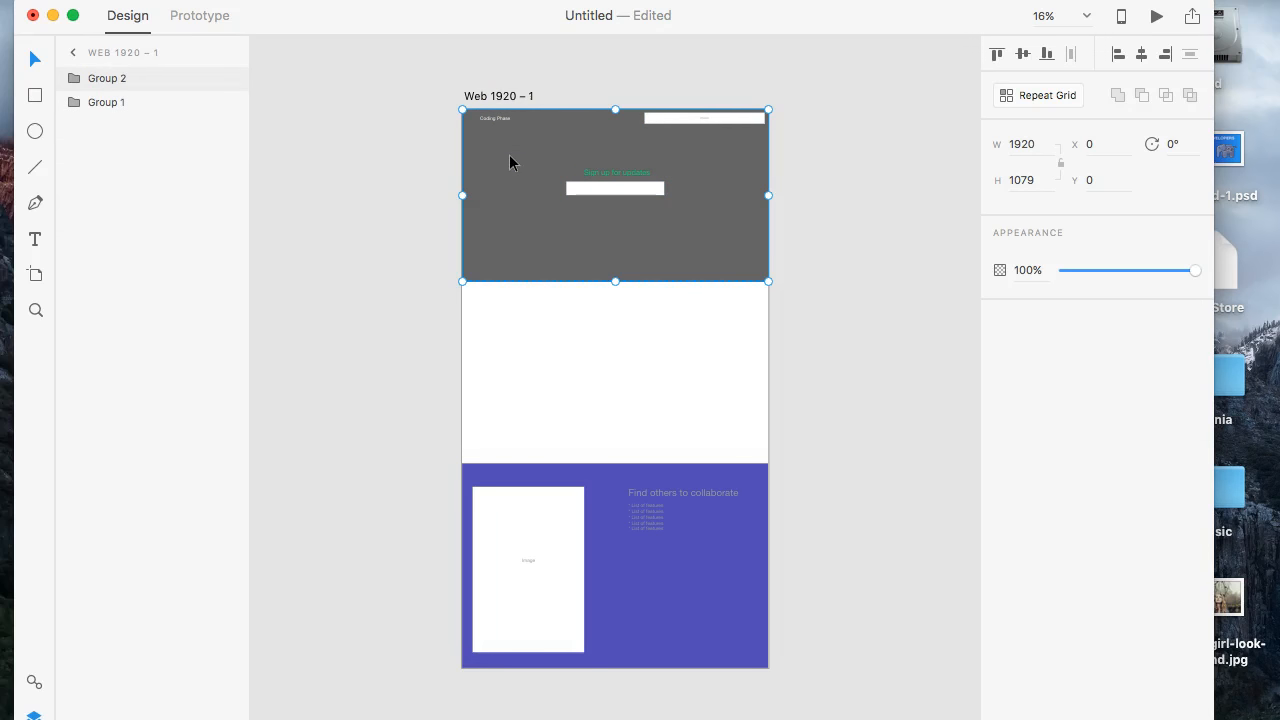
- Rename the hero group as Top and the collaboration group as Features
double_click(100, 78)
type("Top")
key("Return")
left_click(102, 104)
double_click(102, 104)
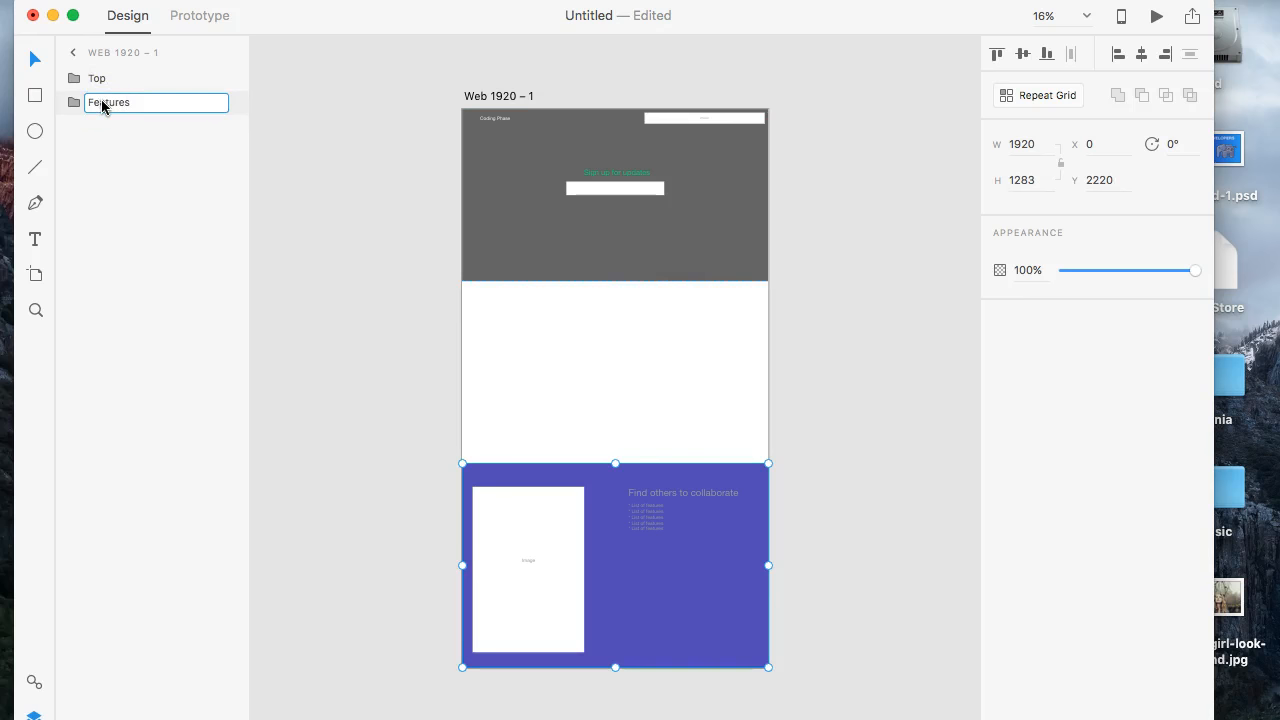
key("Return")
- Draw a 1920 by 1141 rectangle filling the empty space between the hero and the collaboration section
key("super+equal")
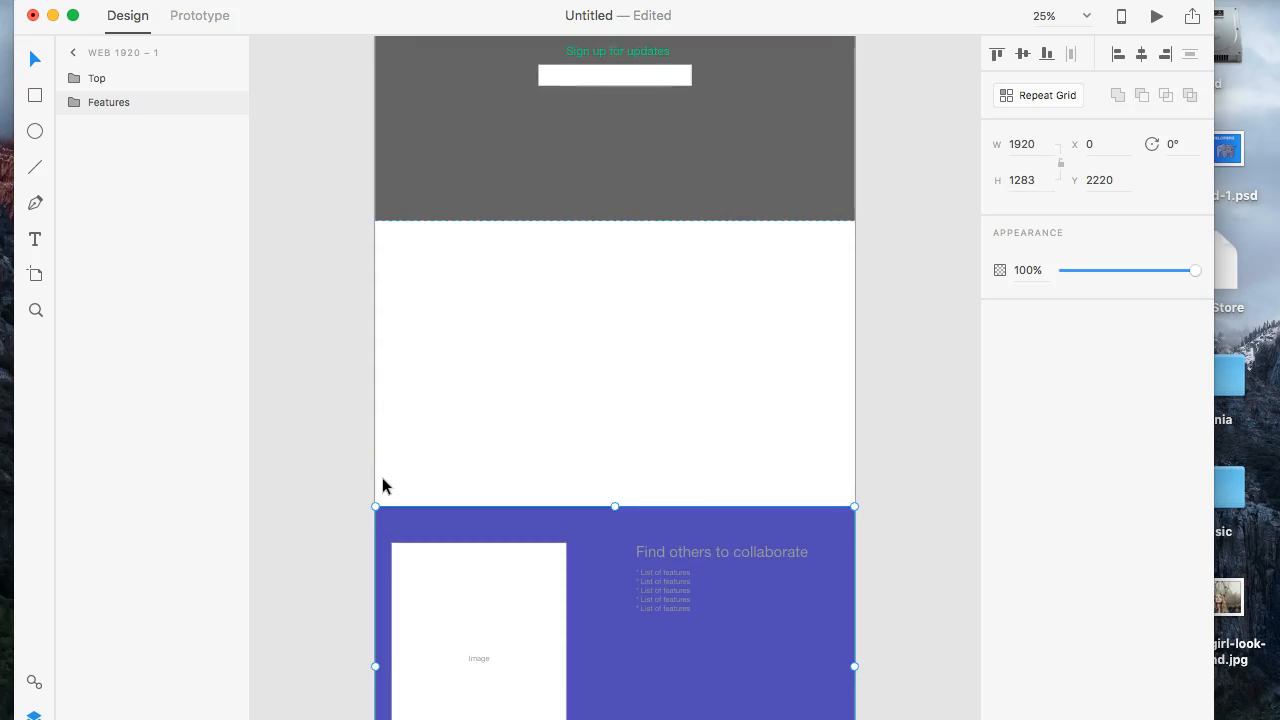
key("super+equal")
left_click(352, 323)
left_click(35, 95)
left_click_drag(298, 170, 929, 541)
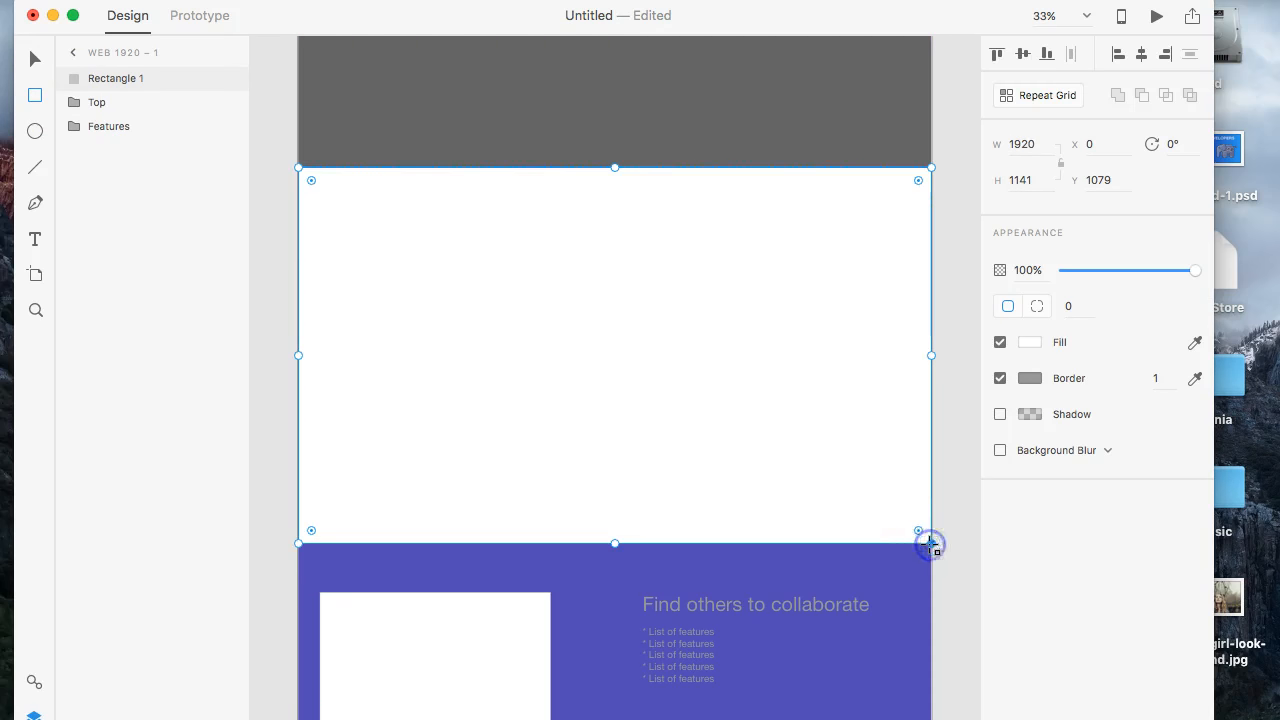
- Change the new rectangle's border color to green, and turn the border off
left_click(1024, 378)
left_click_drag(963, 318, 968, 348)
left_click_drag(925, 275, 913, 253)
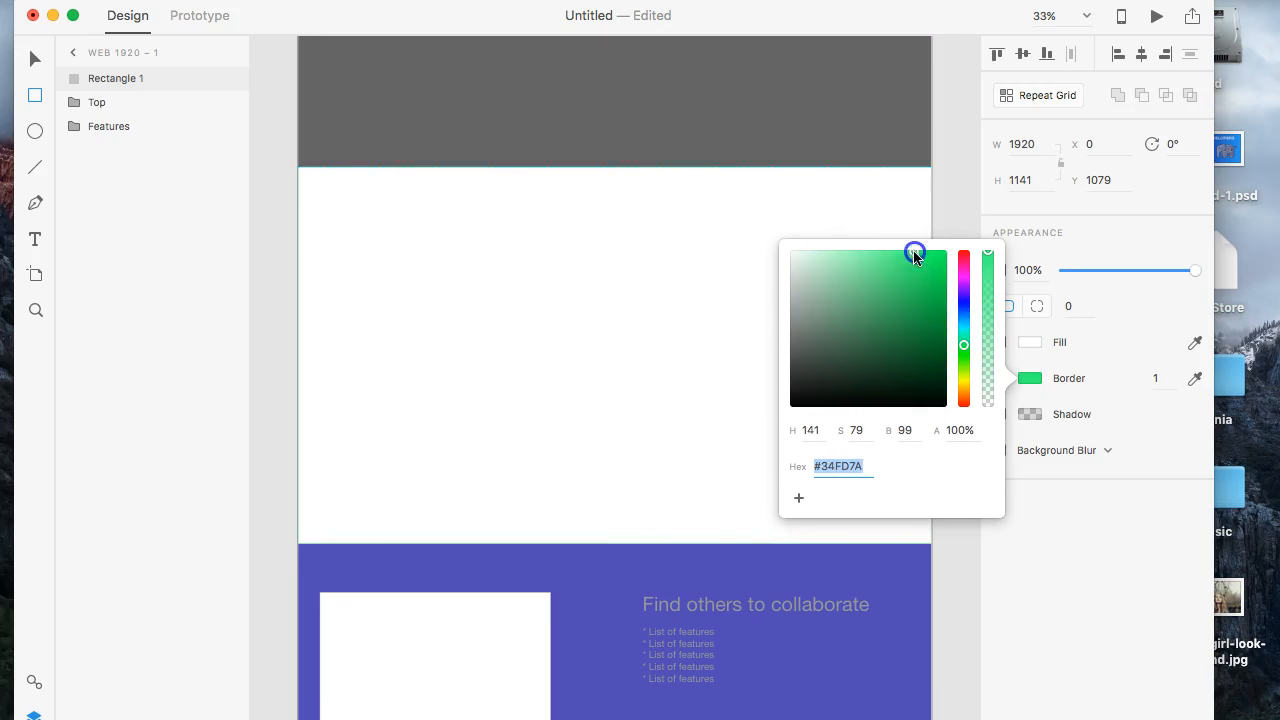
left_click(1042, 352)
left_click(1000, 377)
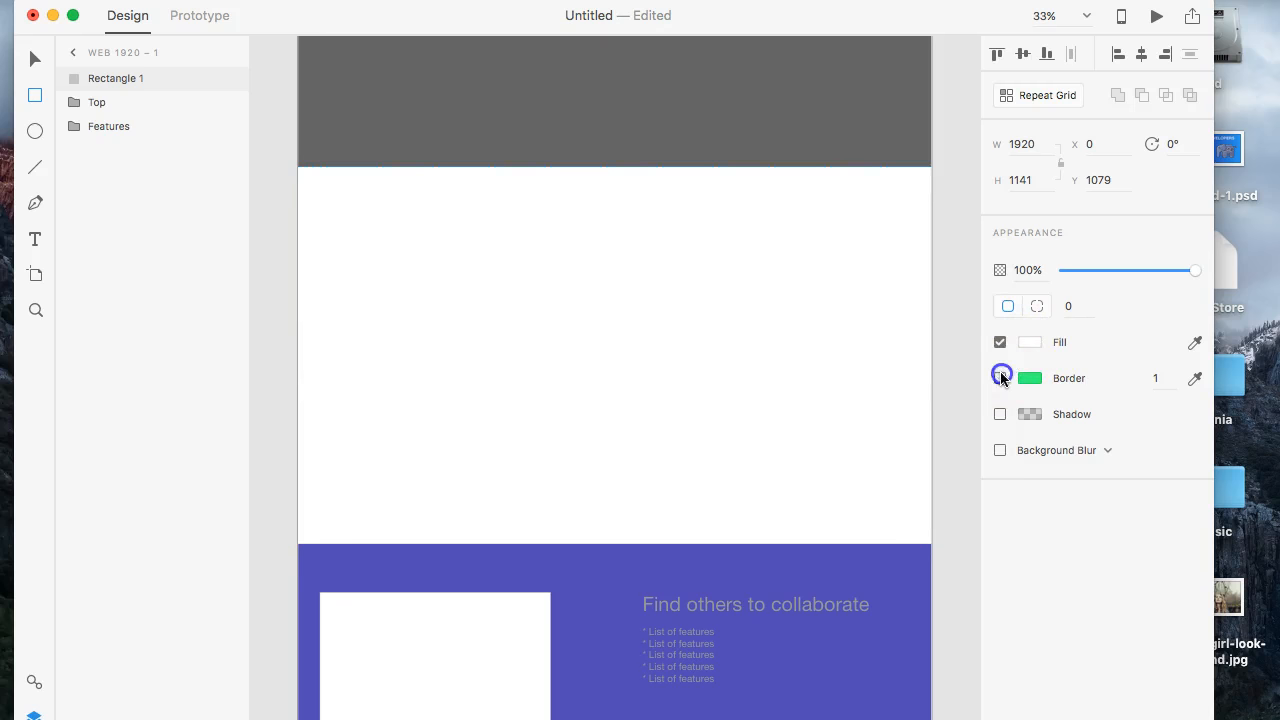
- Fill the rectangle between the two sections with purple #785CEB and deselect it
left_click(1027, 349)
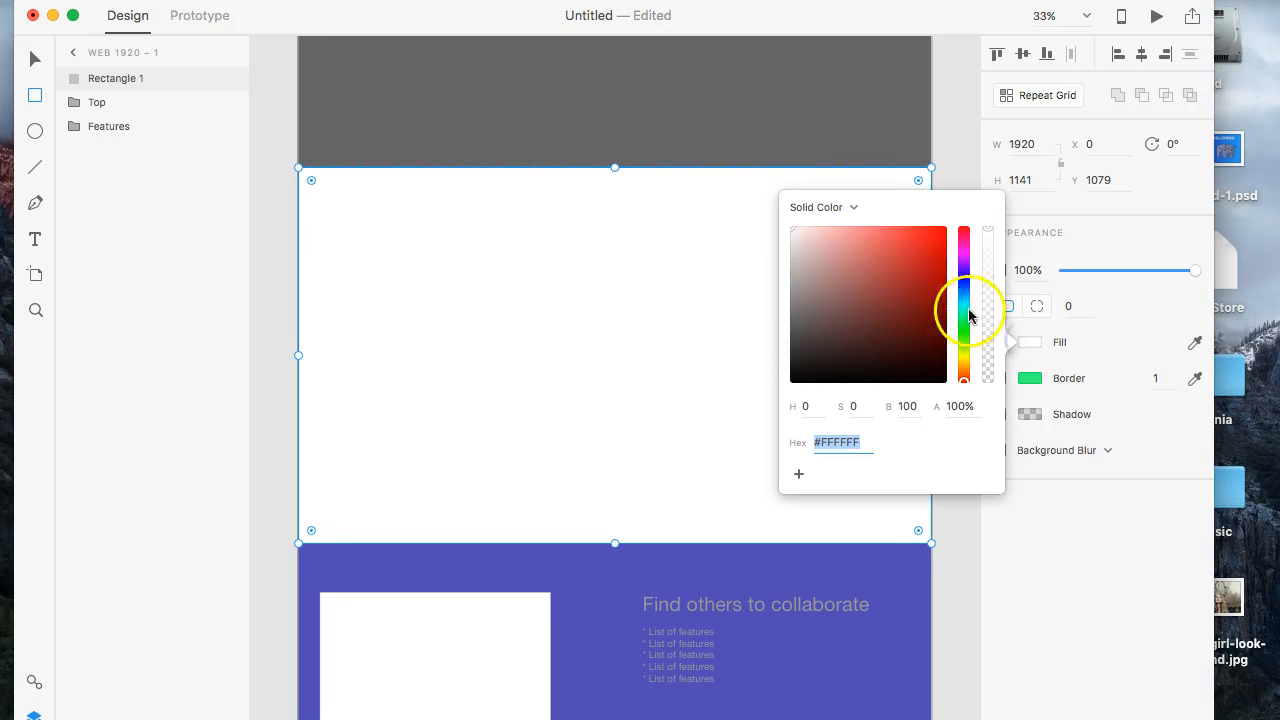
left_click(970, 316)
left_click_drag(917, 285, 884, 238)
left_click(962, 273)
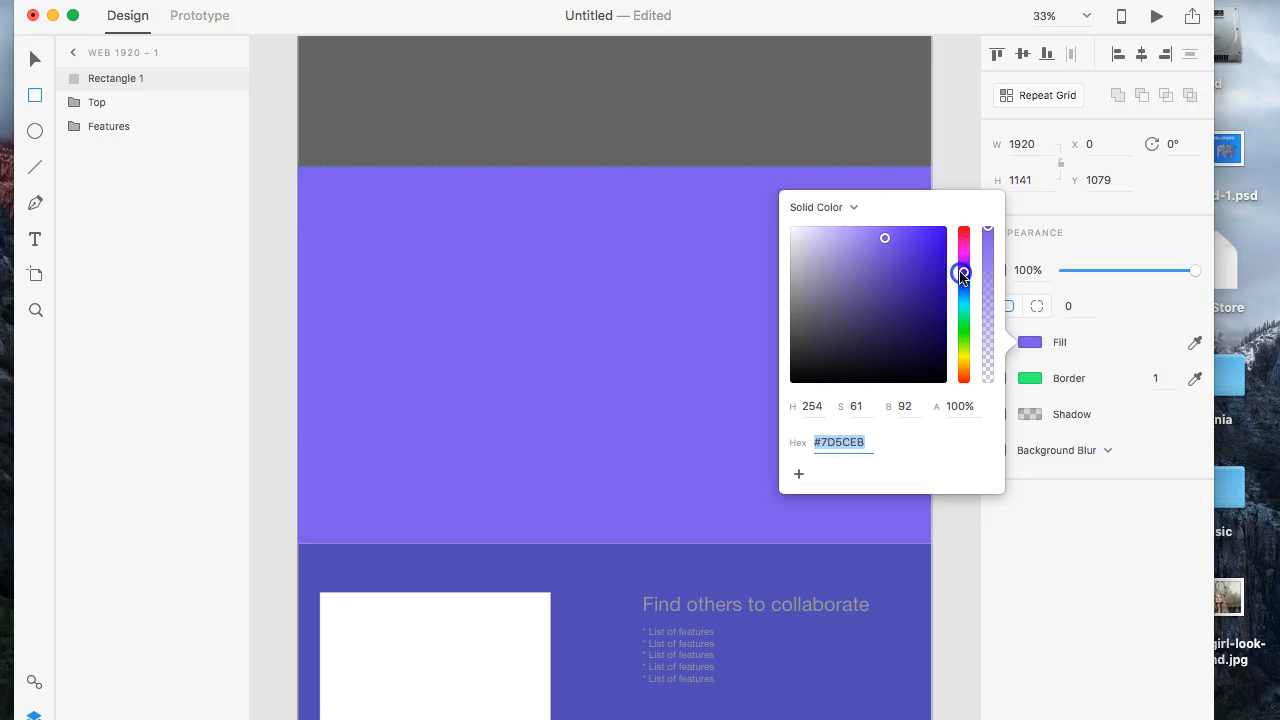
left_click(962, 308)
left_click_drag(962, 307, 958, 274)
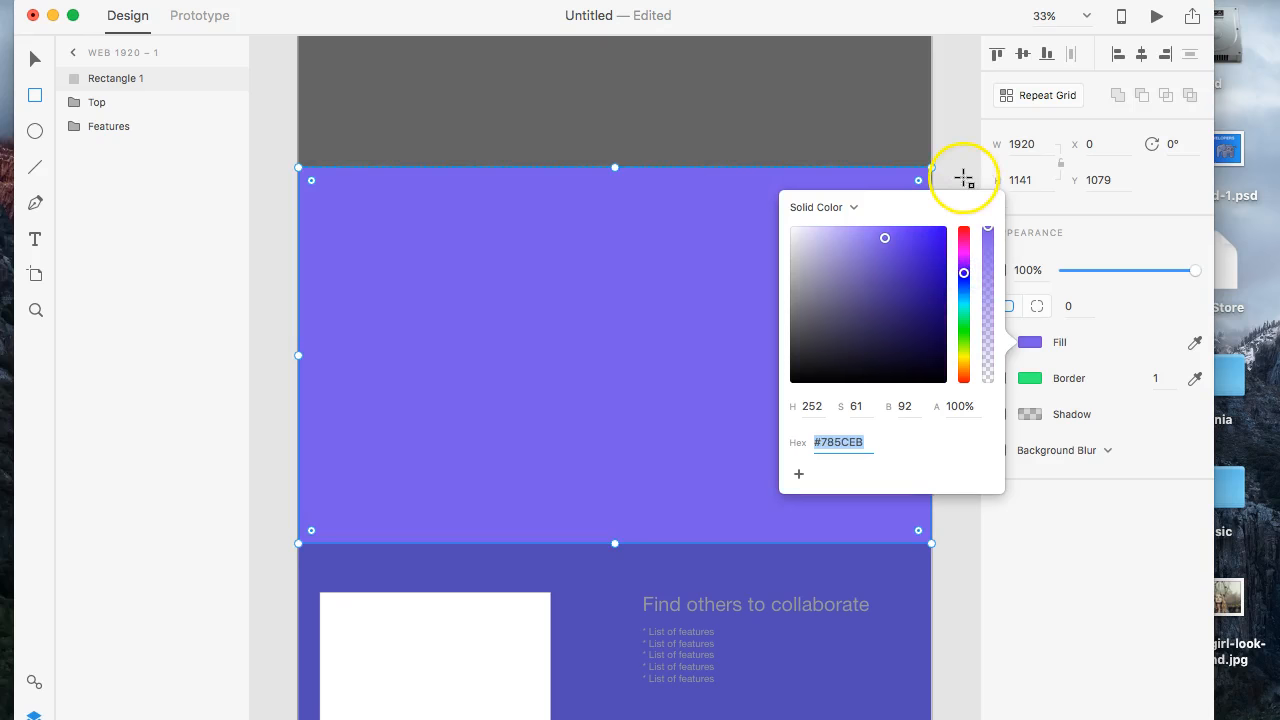
left_click(35, 59)
left_click(414, 134)
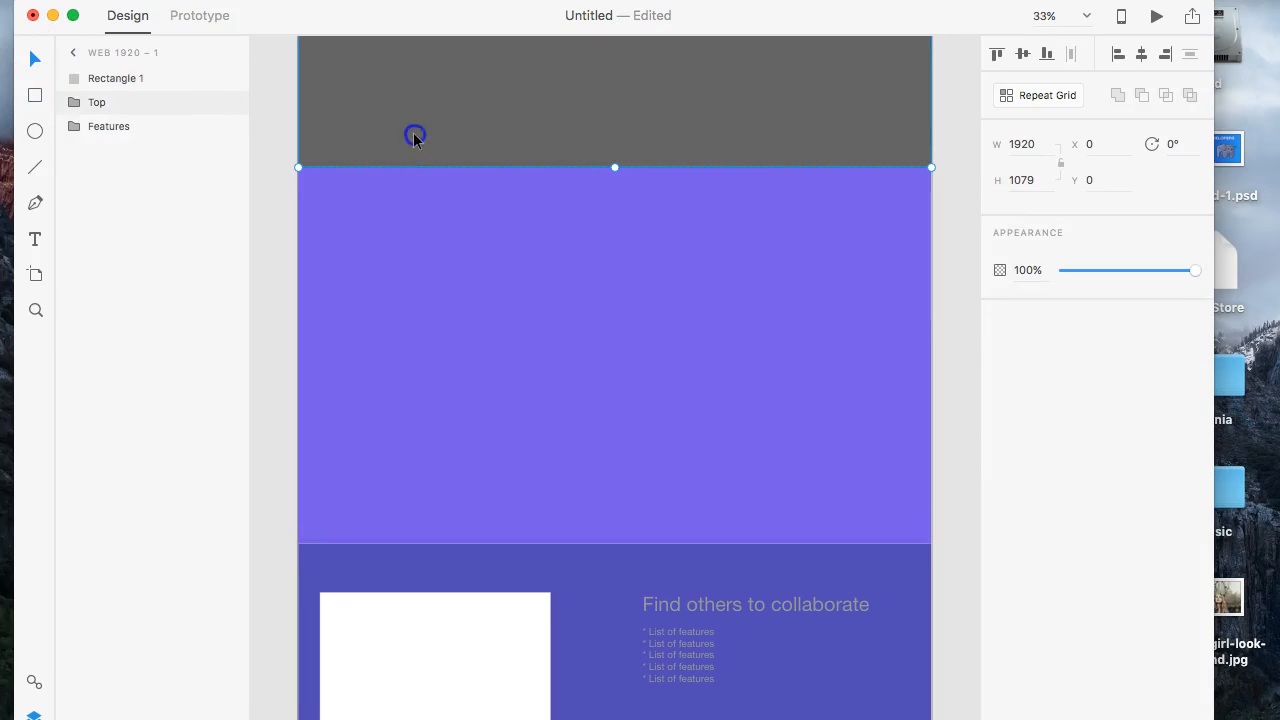
- Draw a white rectangle about 1149 by 685 near the upper-left corner of the purple section
key("super+plus")
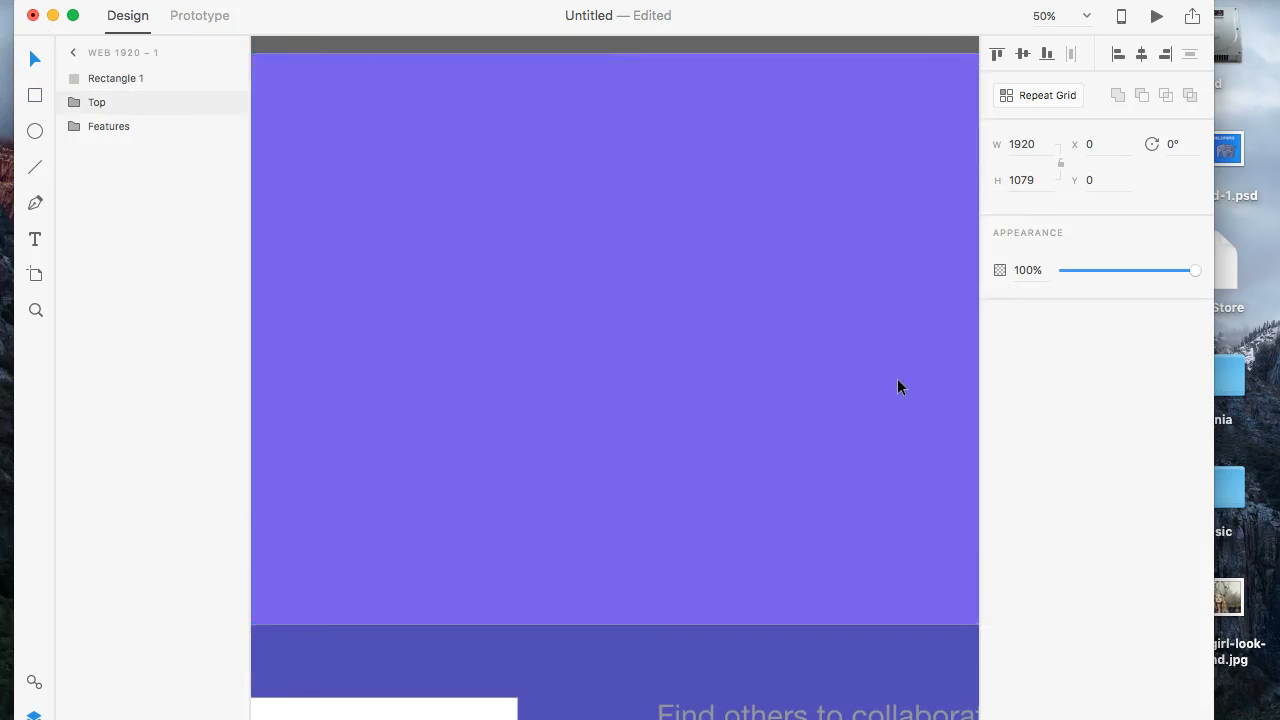
key("super+minus")
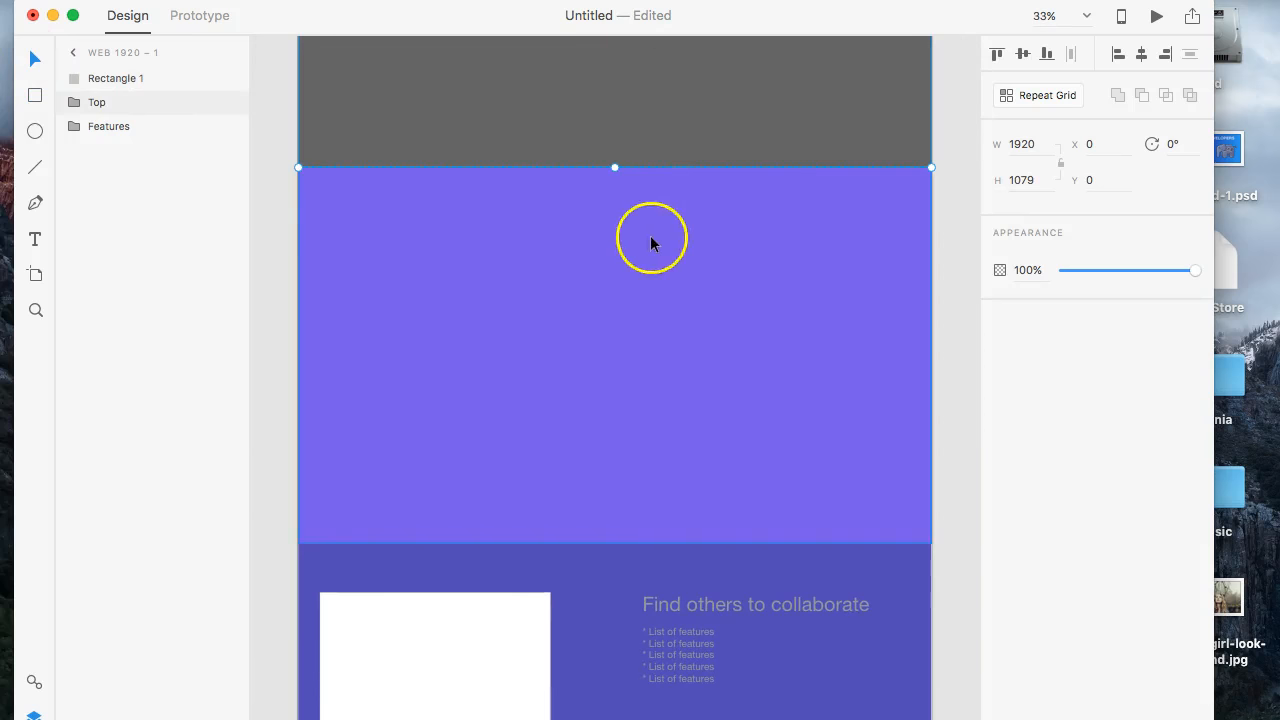
left_click(38, 95)
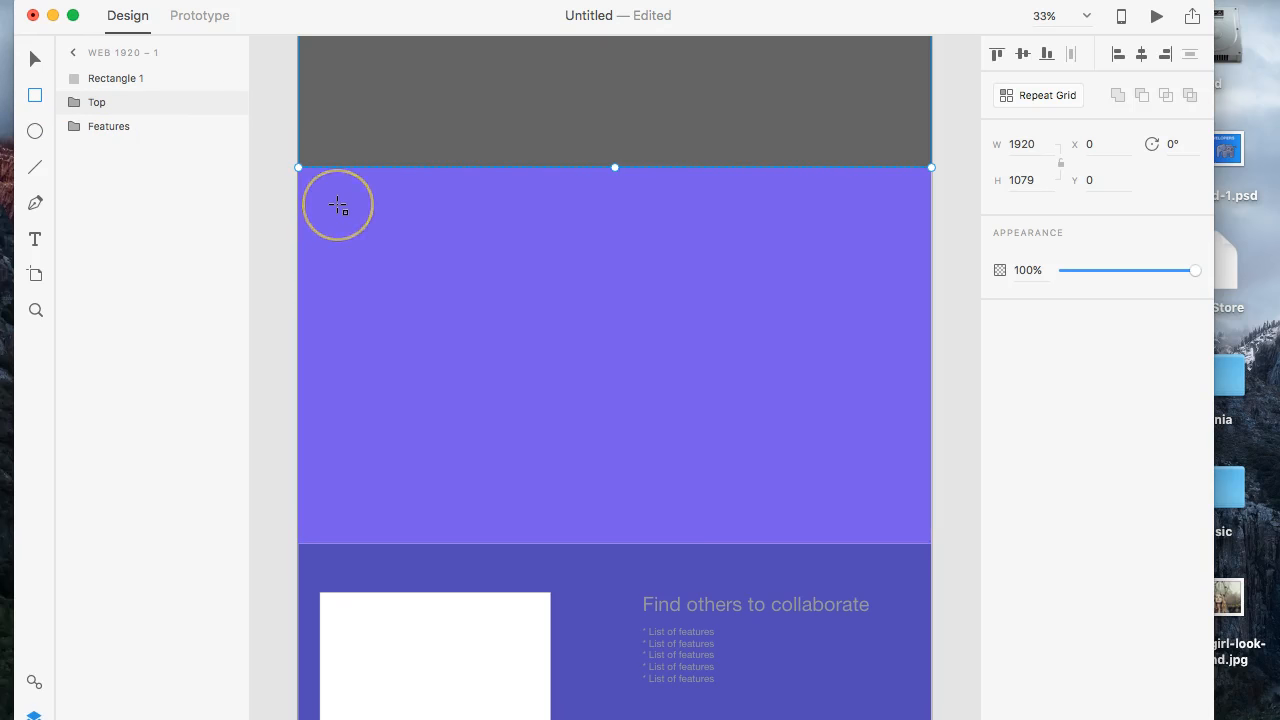
key("super+equal")
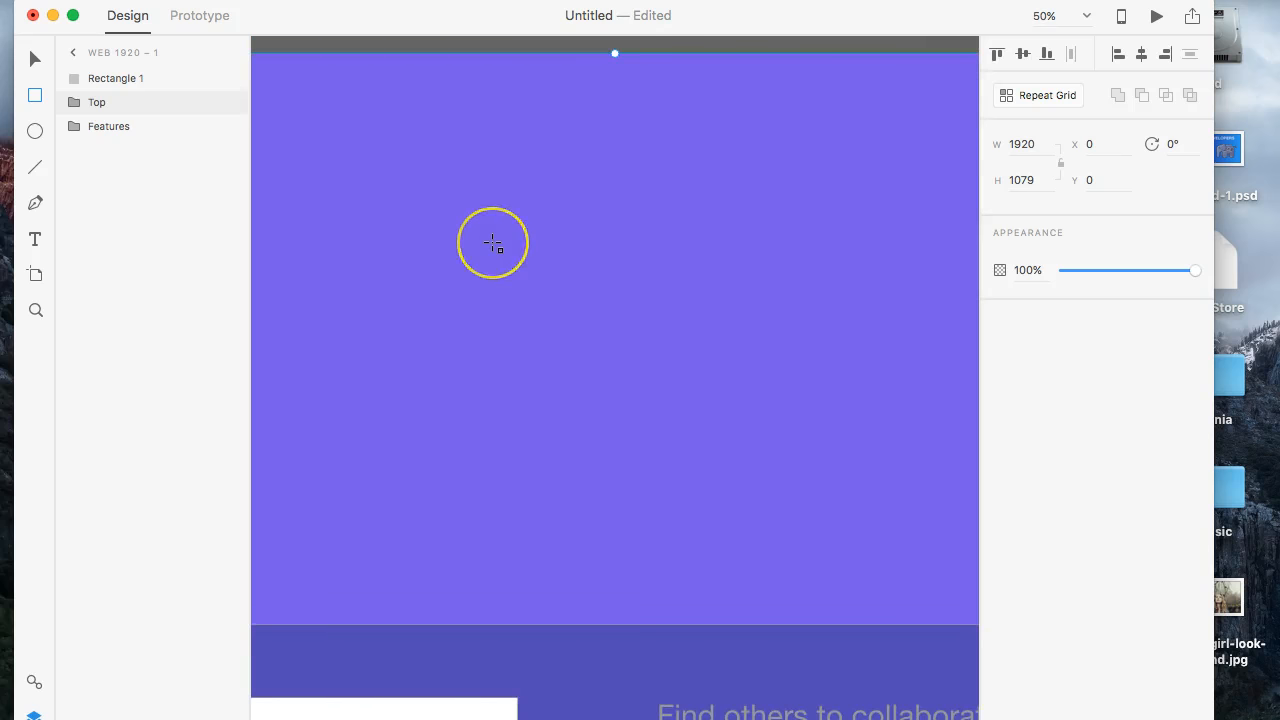
scroll(493, 244, "right", 3)
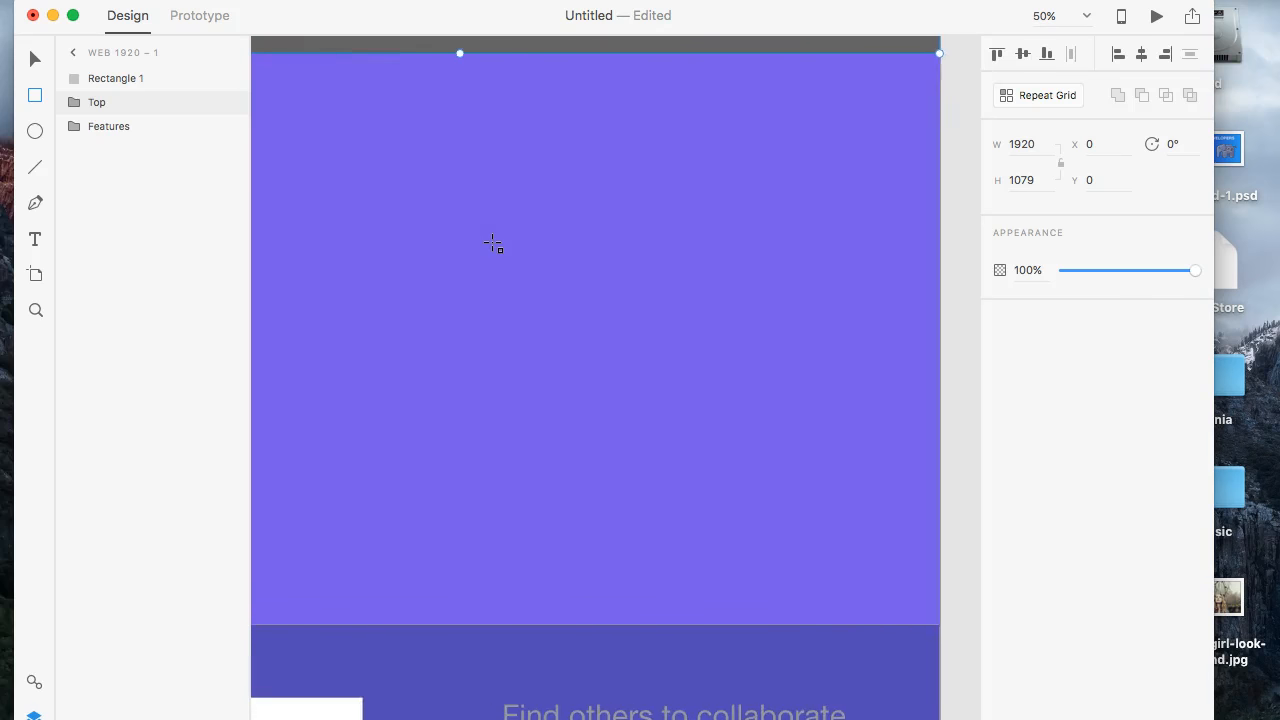
scroll(493, 244, "left", 6)
scroll(493, 244, "up", 1)
scroll(493, 244, "left", 1)
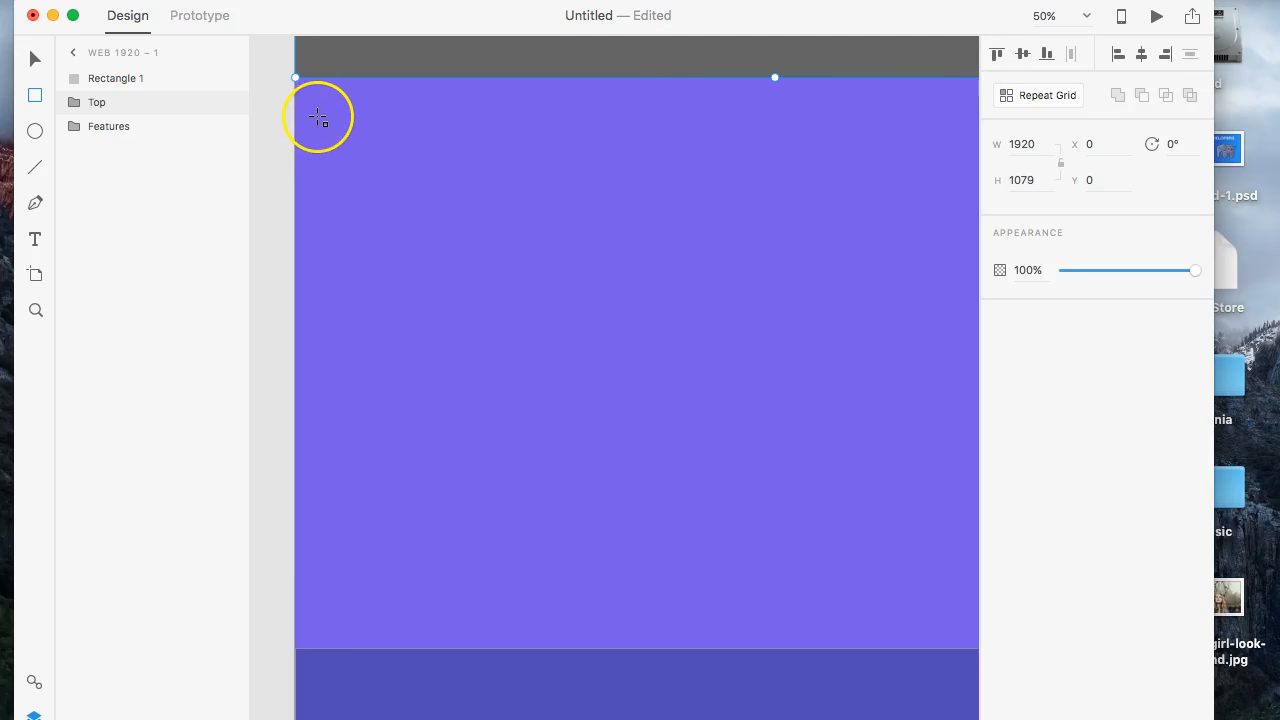
mouse_move(318, 116)
left_mouse_down()
mouse_move(668, 408)
mouse_move(838, 428)
mouse_move(864, 456)
mouse_move(893, 459)
left_mouse_up()
- Move the white rectangle within the purple section to X 25, Y 1161
scroll(893, 459, "right", 5)
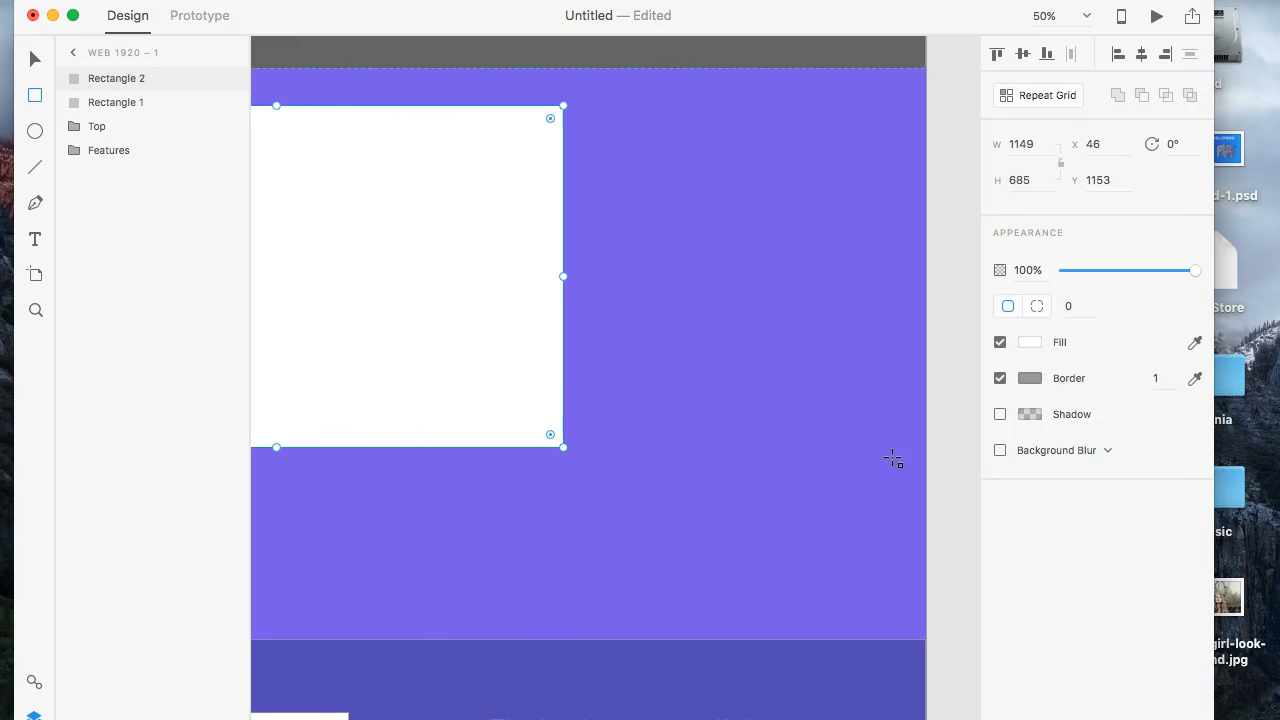
key("super+minus")
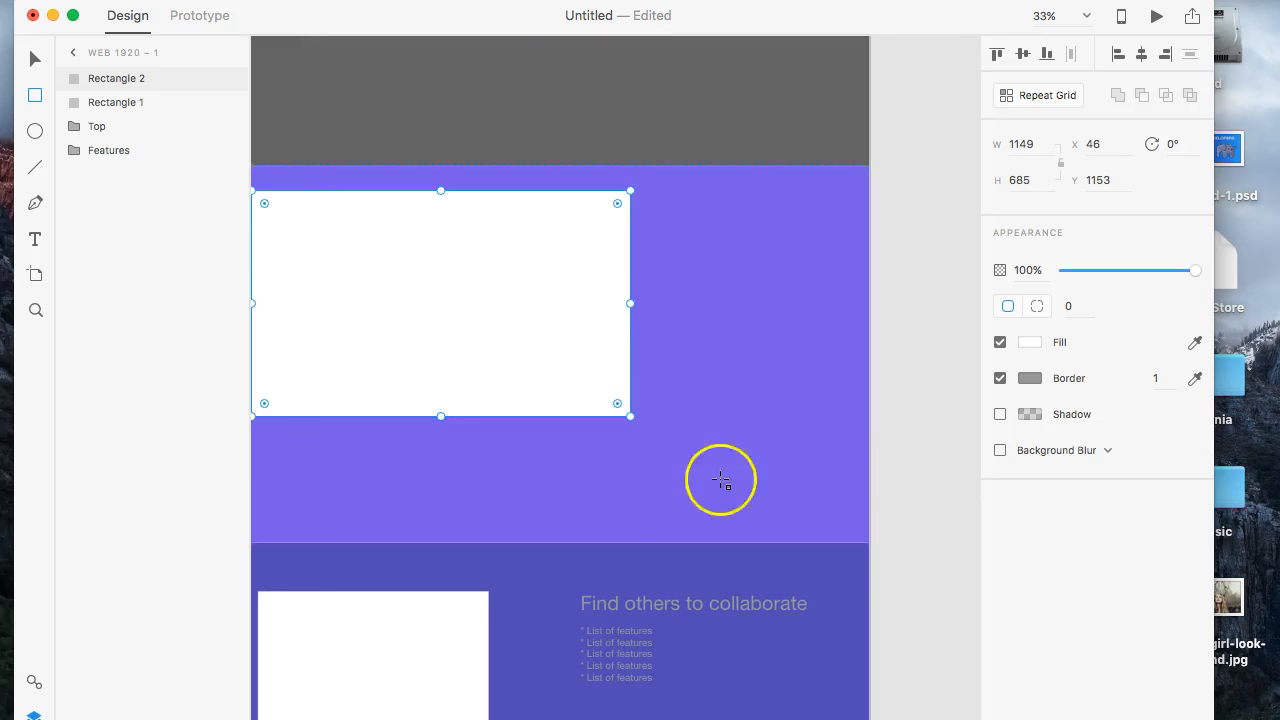
scroll(665, 483, "left", 3)
left_click(35, 59)
mouse_move(388, 231)
left_mouse_down()
mouse_move(382, 222)
mouse_move(381, 234)
left_mouse_up()
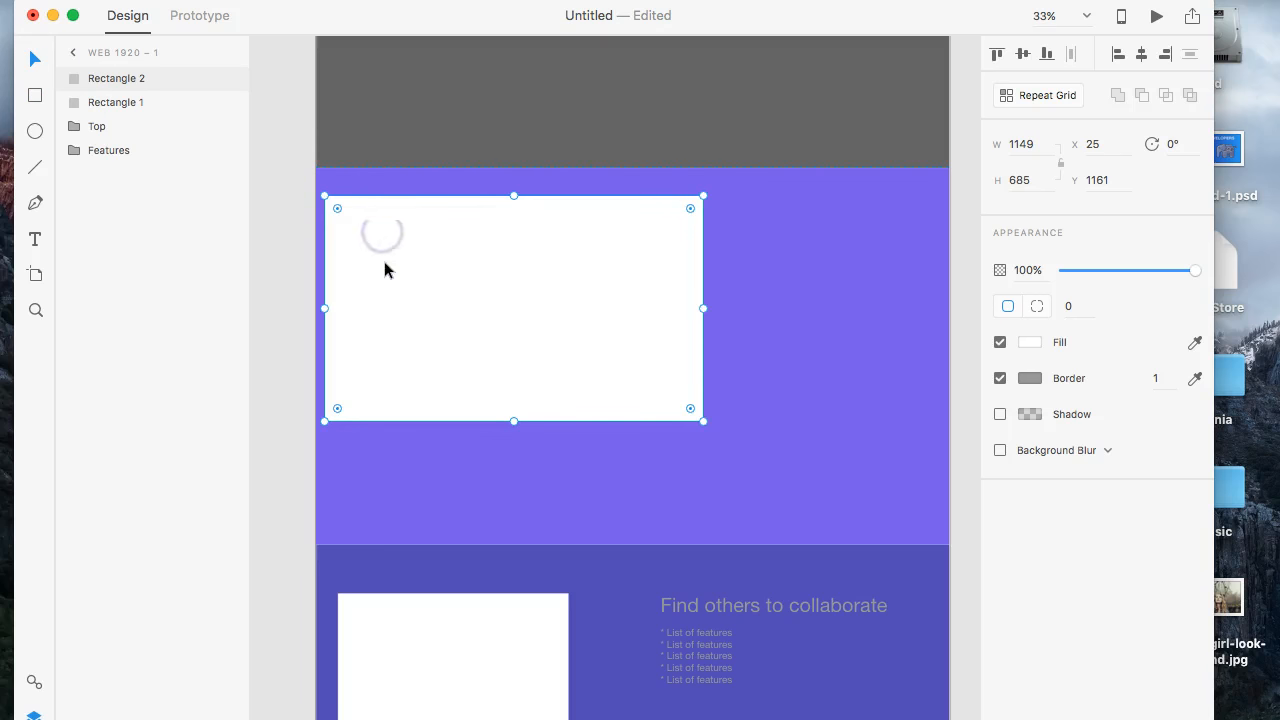
- Add the placeholder text "Text" inside the white rectangle and select all of its characters
key("super+equal")
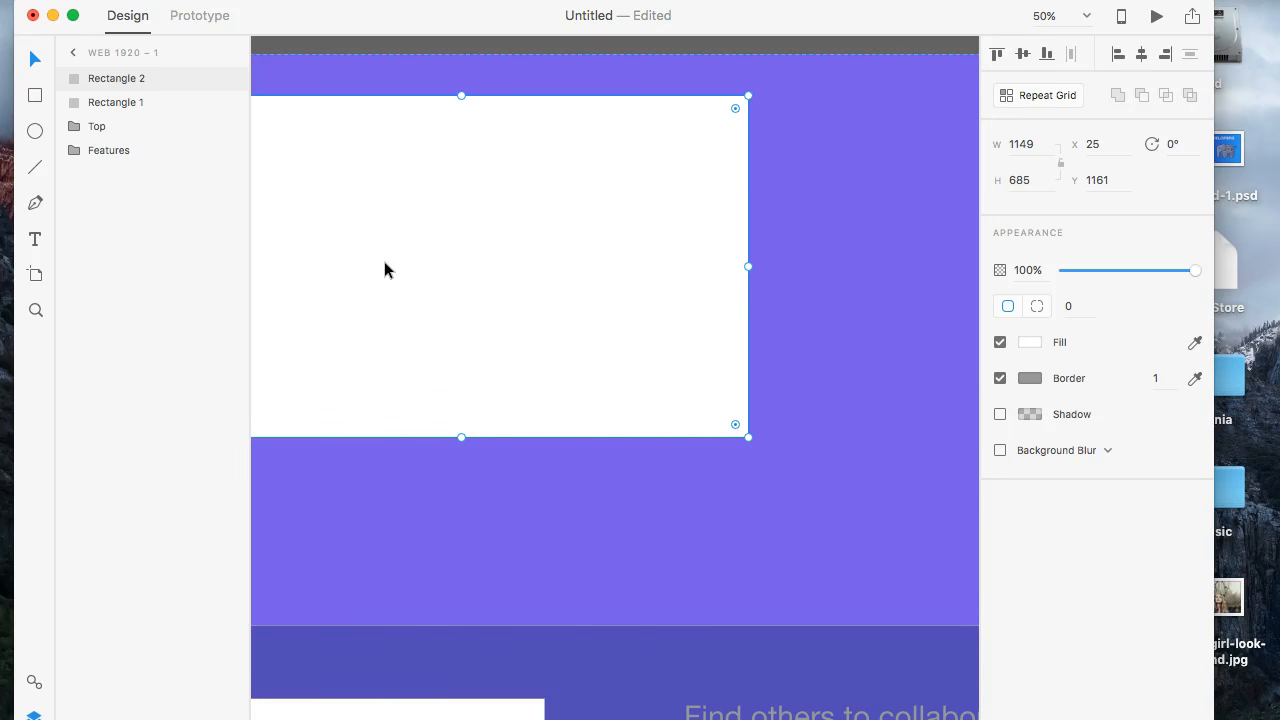
scroll(384, 269, "left", 5)
scroll(384, 269, "down", 2)
scroll(384, 261, "up", 1)
key("super+equal")
key("super+minus")
scroll(387, 269, "up", 3)
scroll(387, 269, "left", 1)
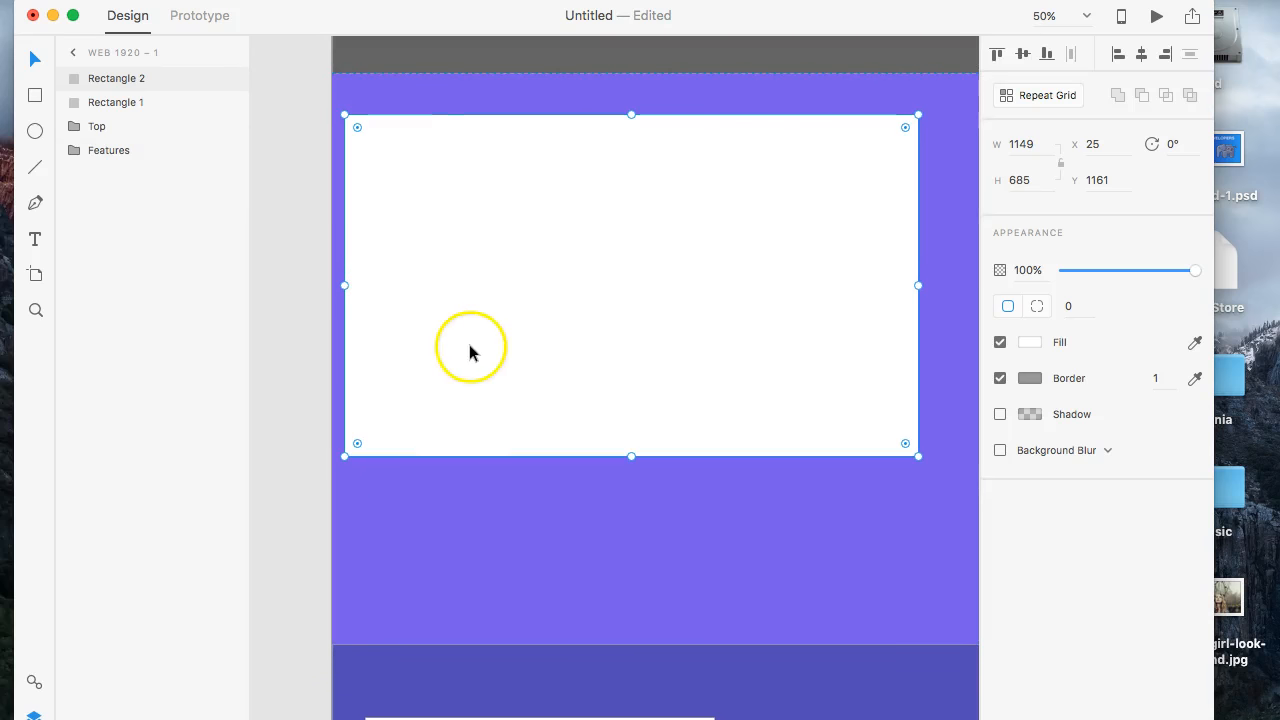
key("t")
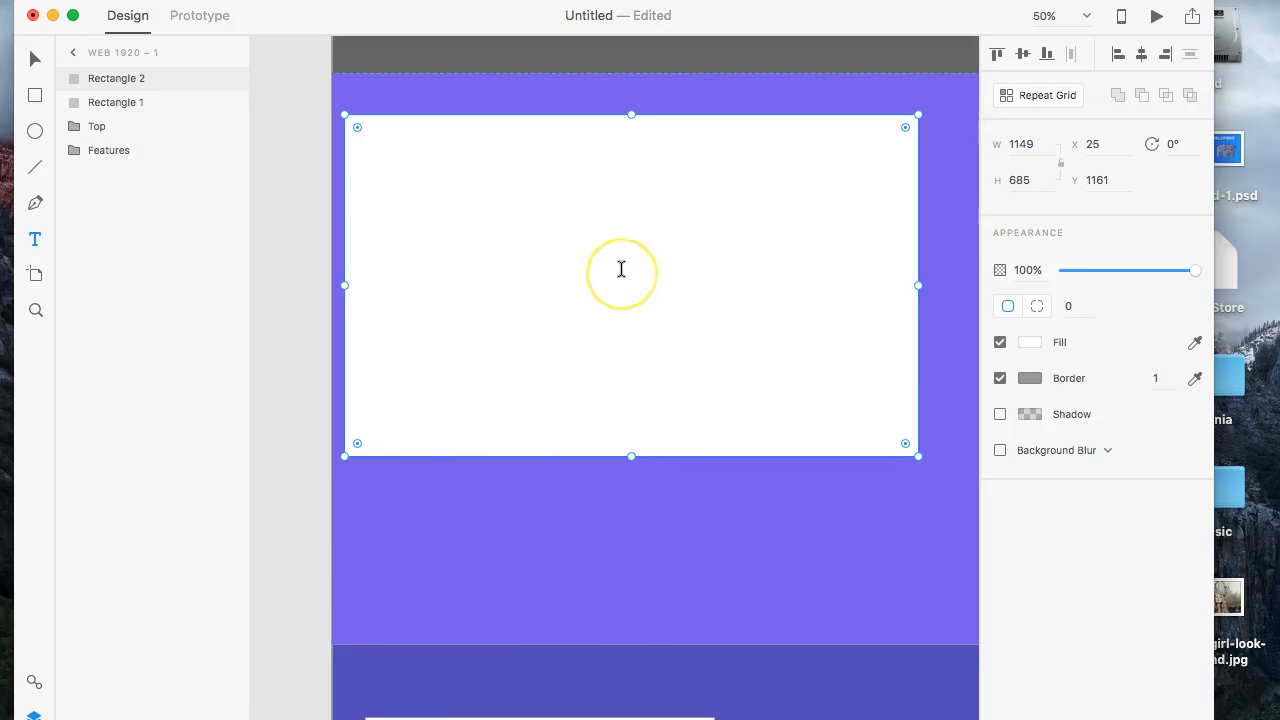
left_click(631, 240)
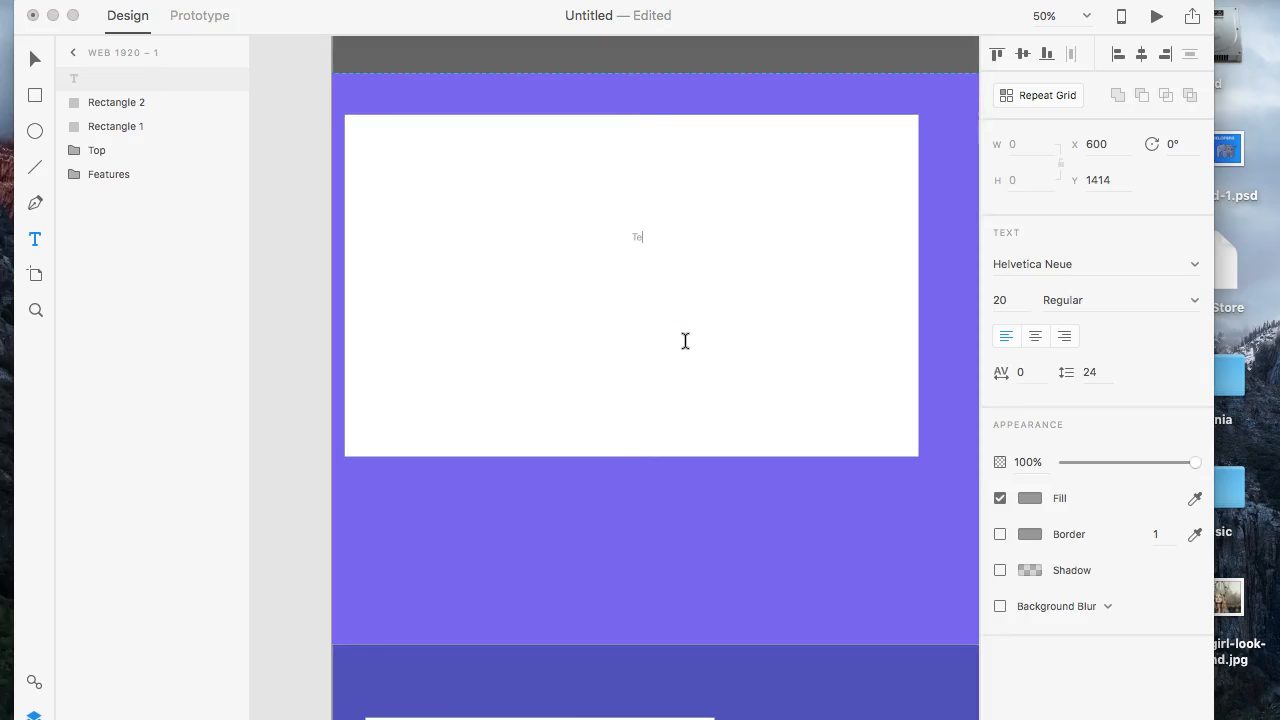
type("Text")
key("super+a")
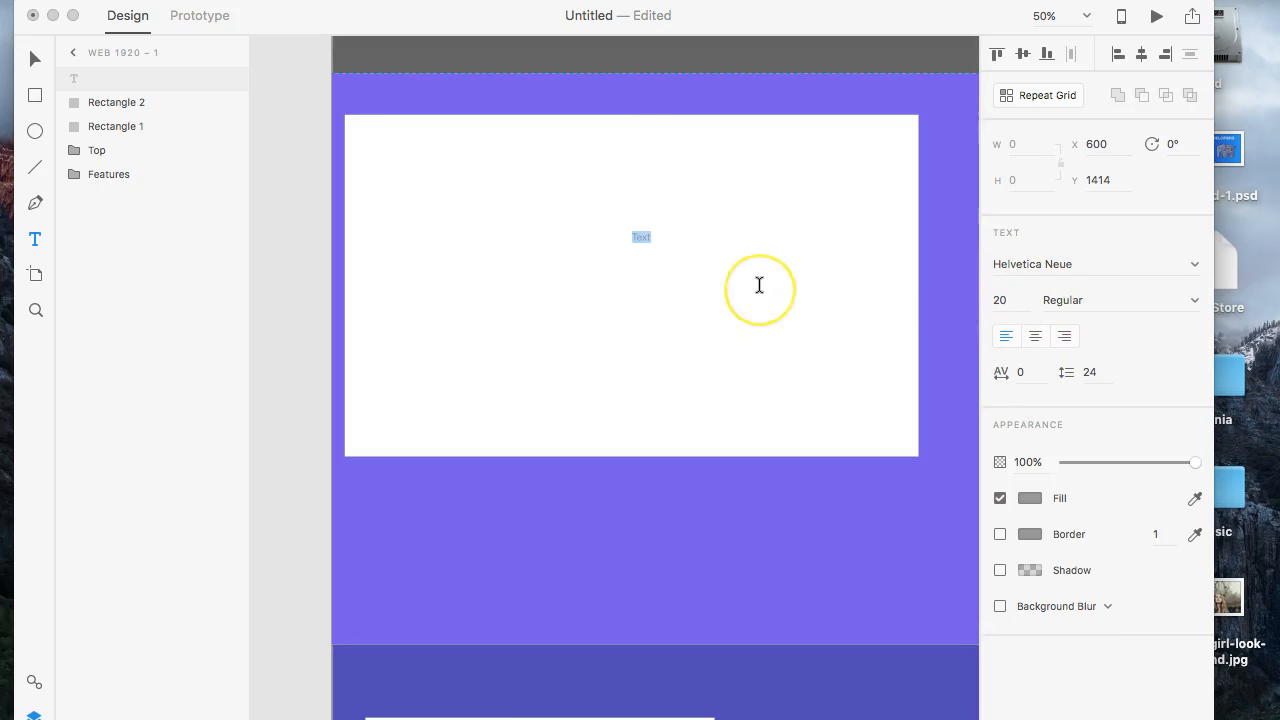
left_click(404, 707)
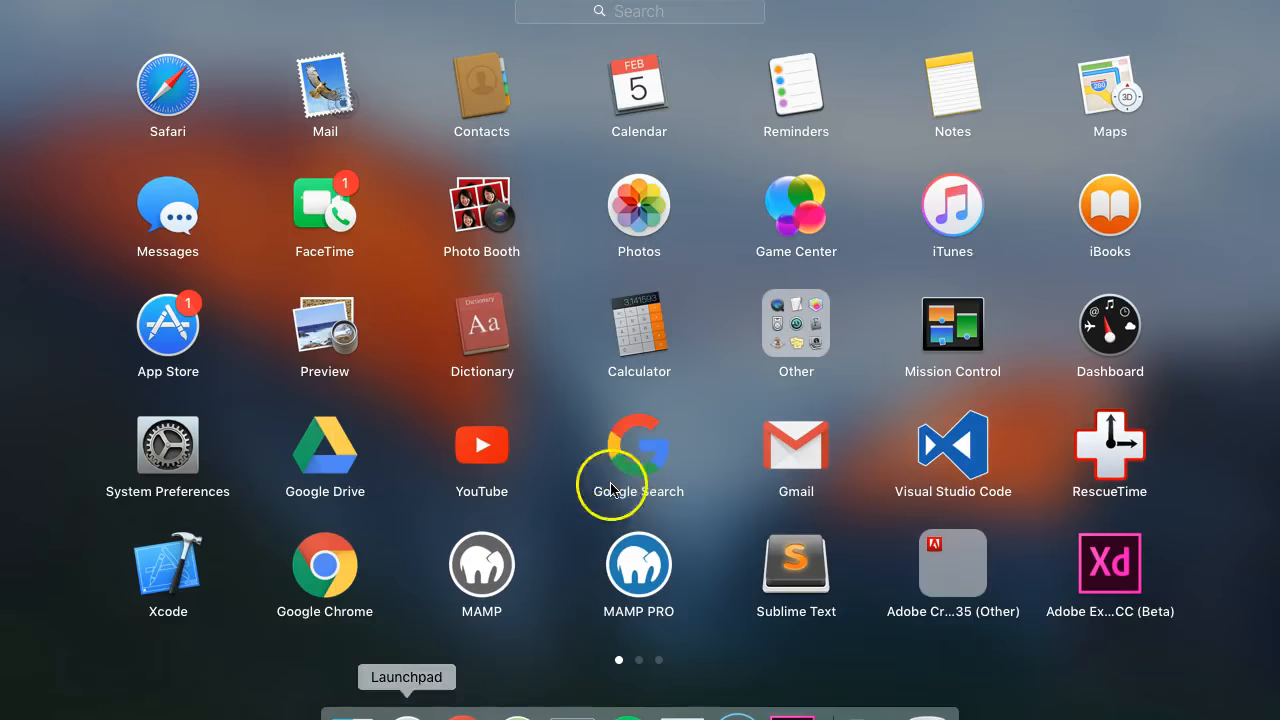
scroll(612, 480, "right", 3)
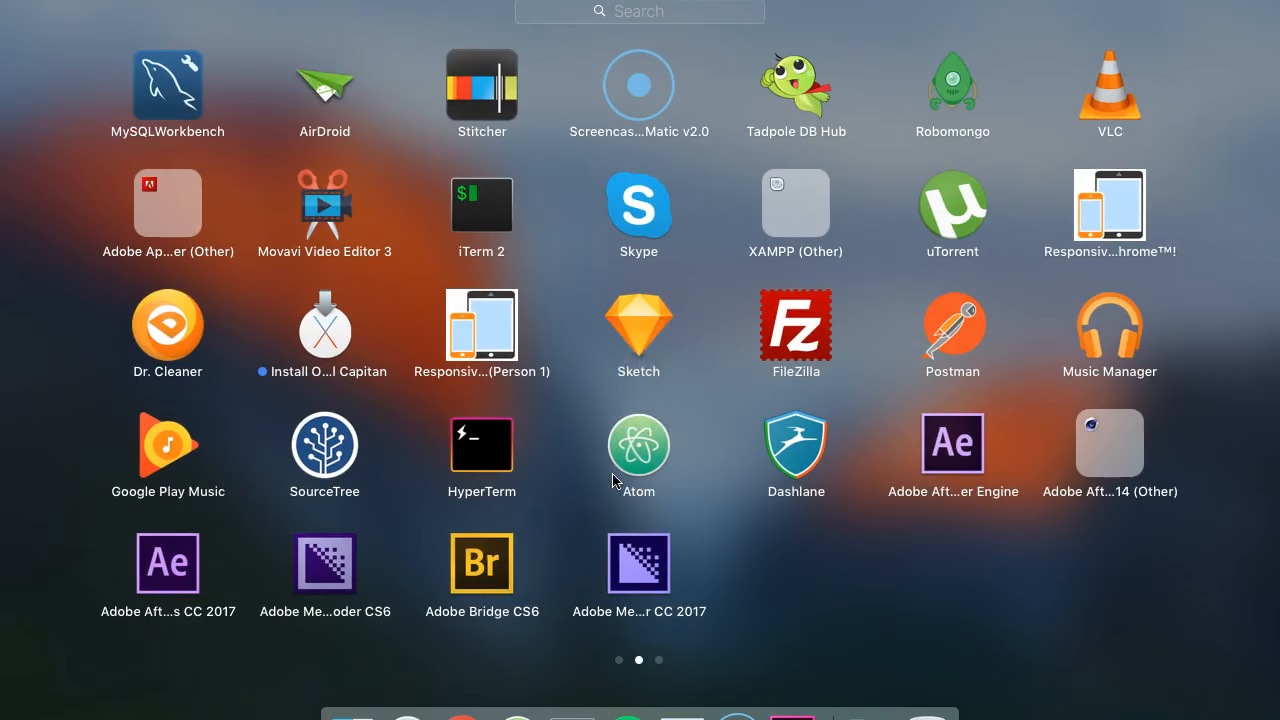
left_click(982, 682)
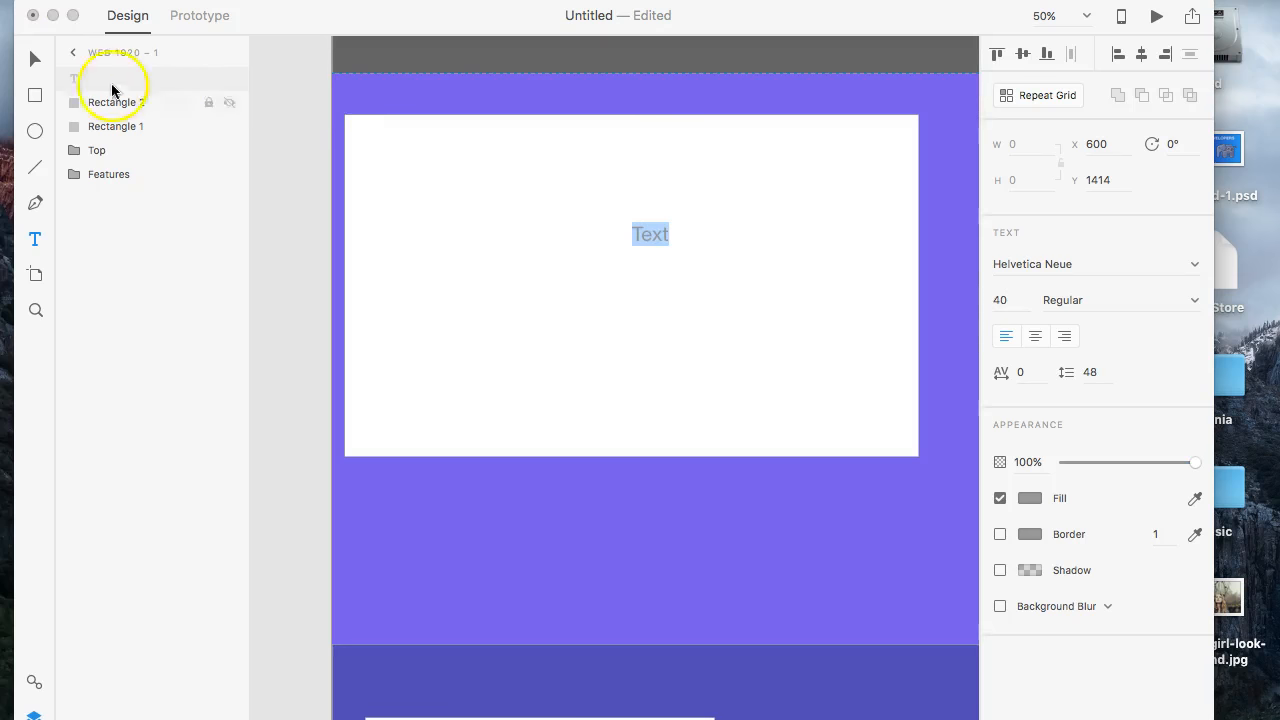
- Move the placeholder text to X 526, Y 1457 inside the white rectangle and change its wording to "Video Player"
left_click(35, 59)
left_click_drag(660, 234, 620, 280)
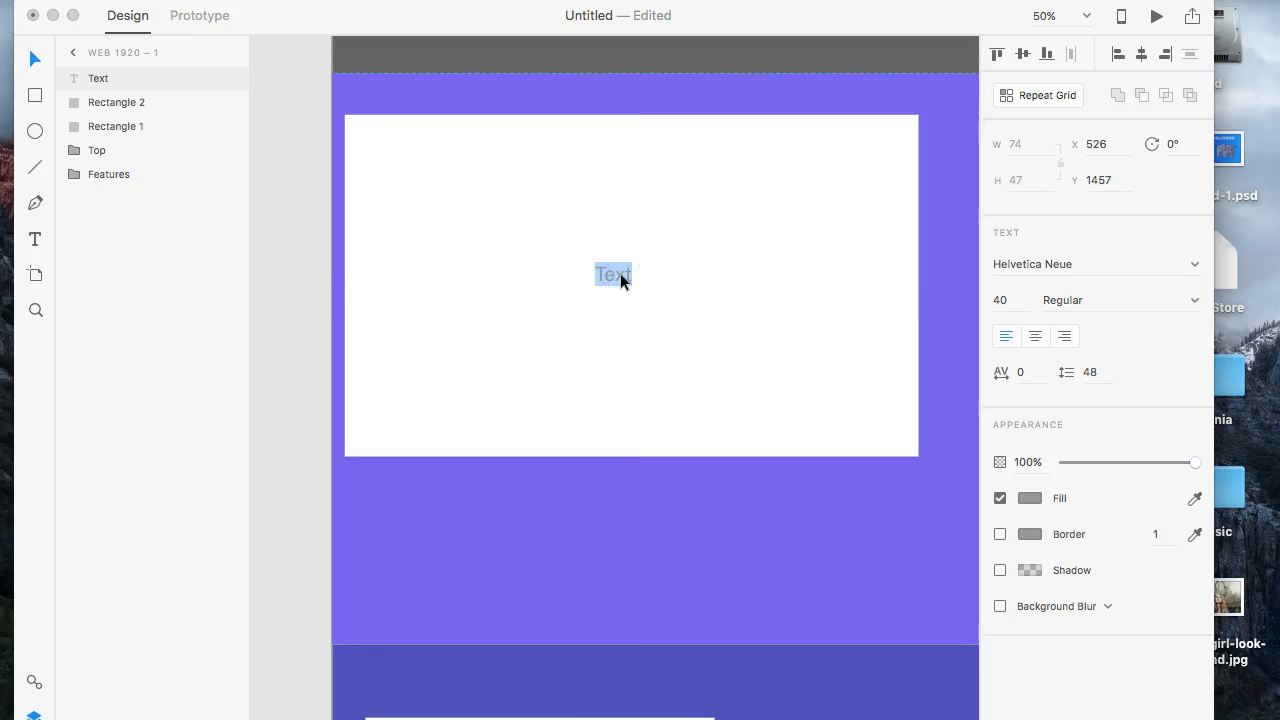
type("o Player")
left_click(604, 275)
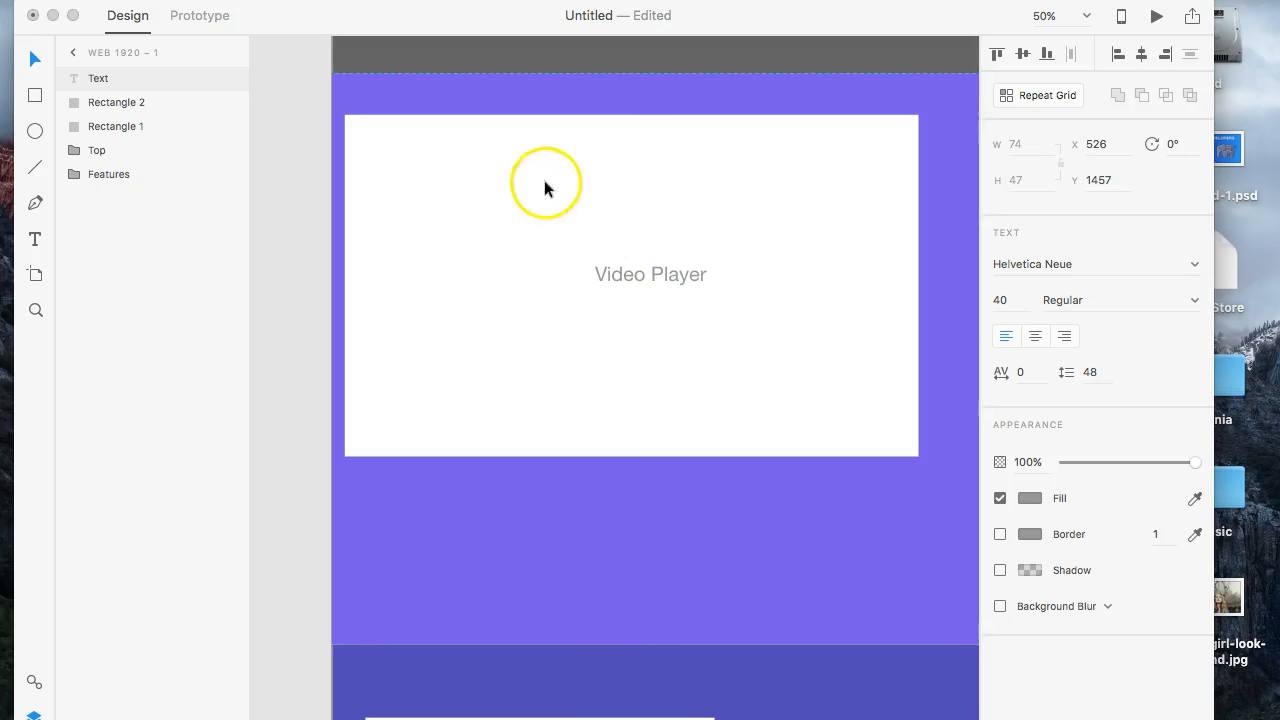
left_click(34, 57)
- Add the heading "Latest Video" above the white rectangle and move it to X 526, Y 1098, in line with the "Video Player" text
key("t")
left_click(572, 95)
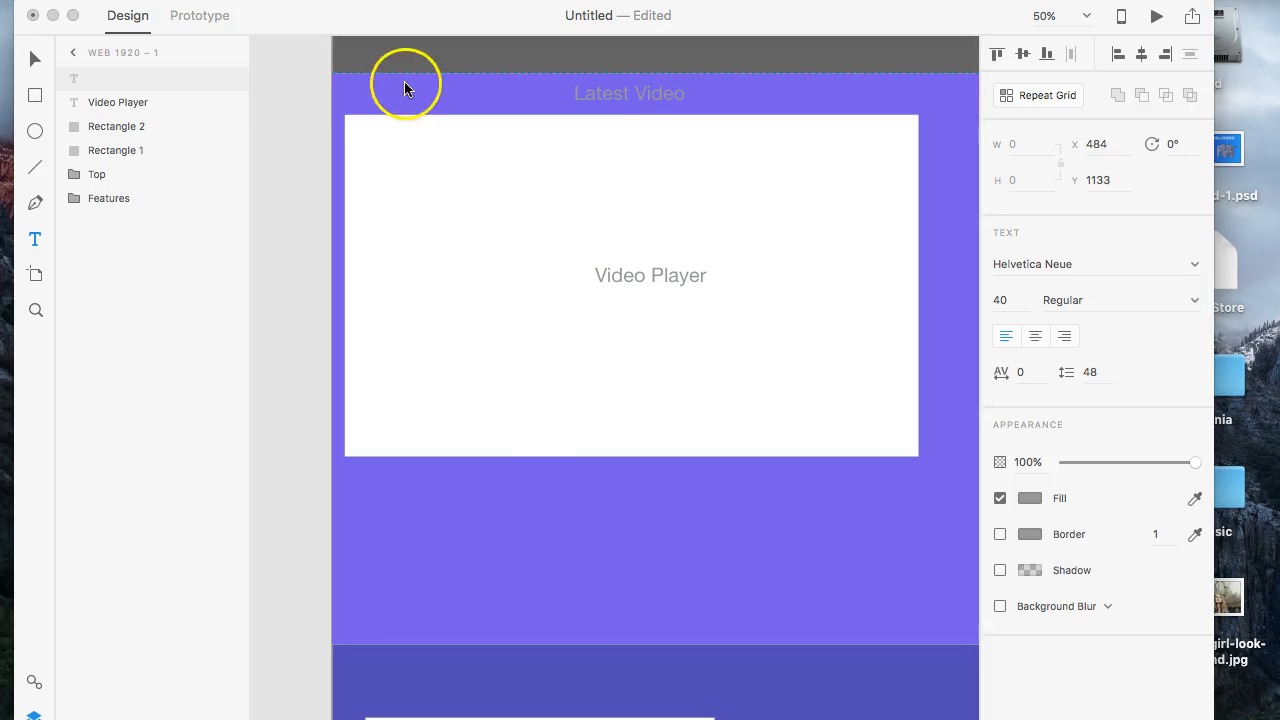
left_click(34, 57)
left_click_drag(674, 102, 682, 106)
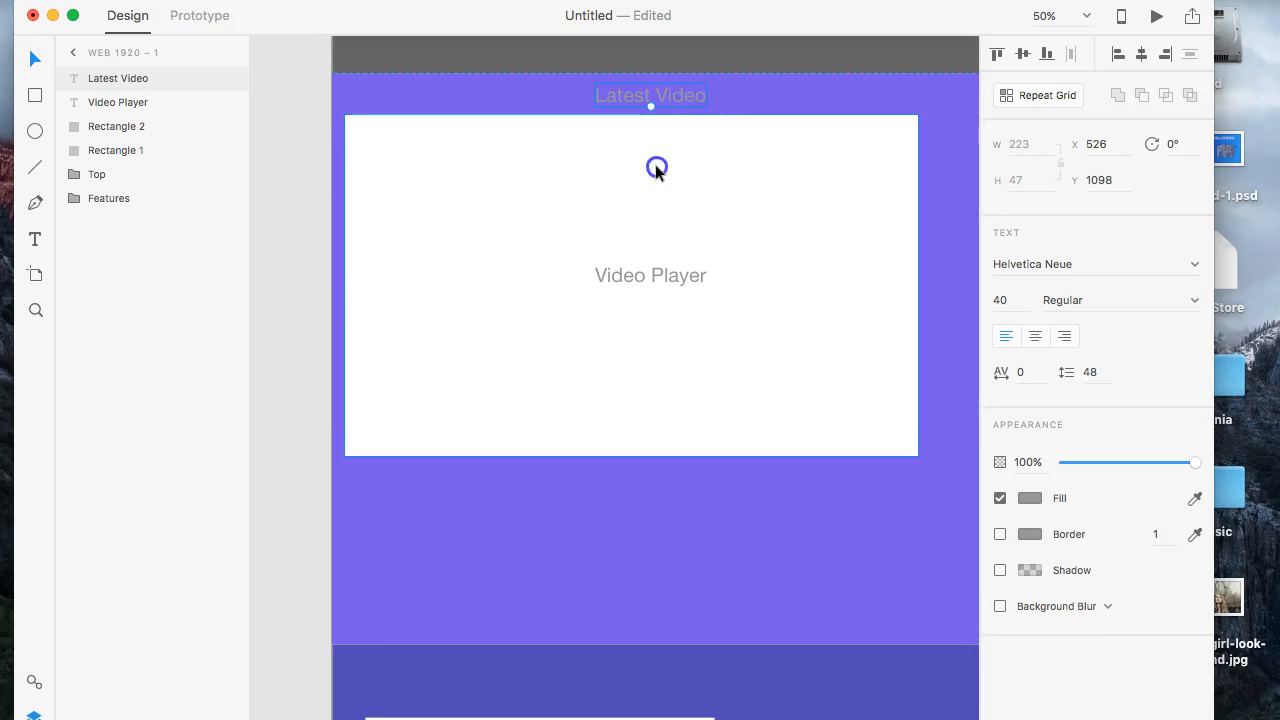
- Align the "Video Player" text with the white rectangle on their horizontal centers
left_click(656, 169)
left_click(643, 100, "shift")
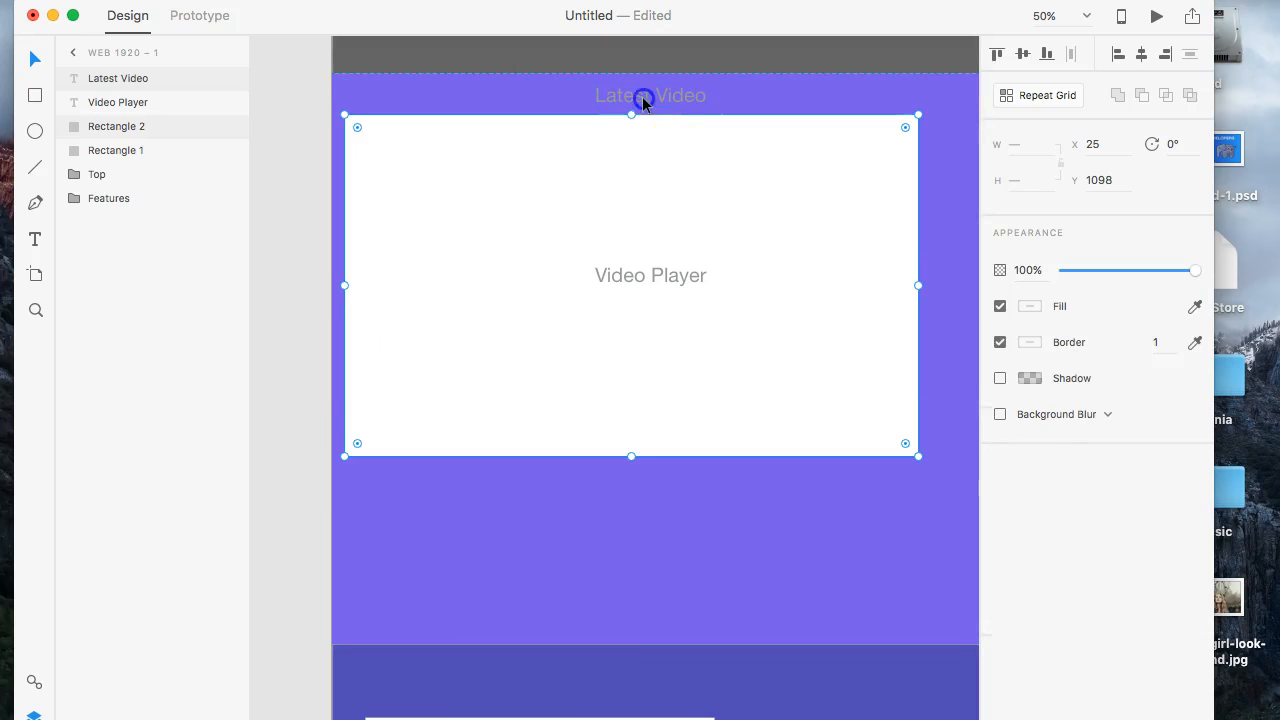
left_click(641, 195)
left_click(651, 275)
left_click(651, 181)
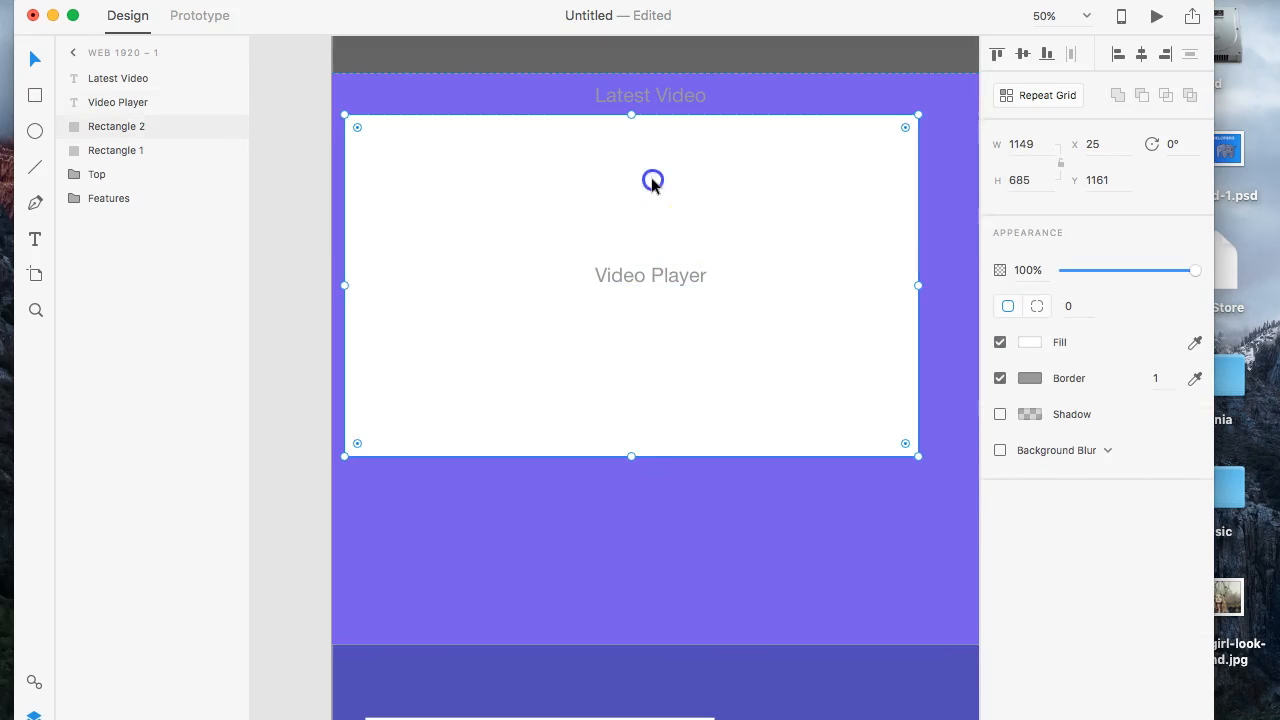
left_click(651, 275)
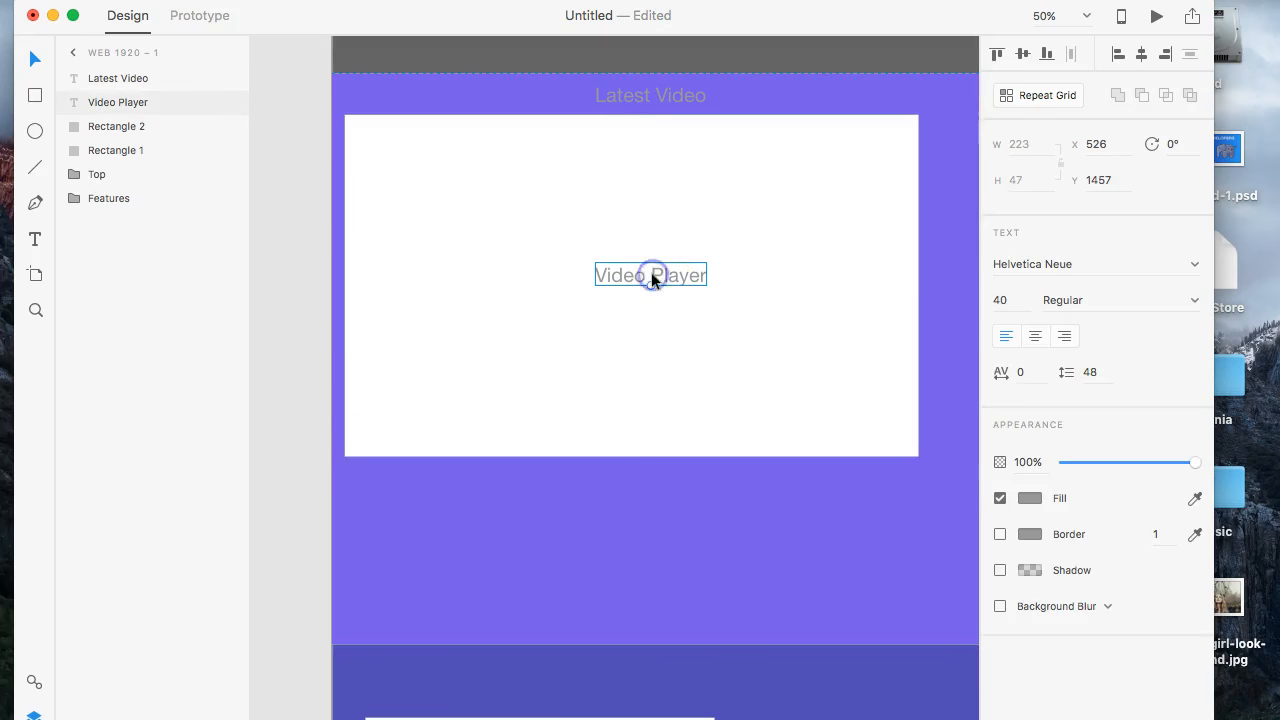
left_click(678, 227, "shift")
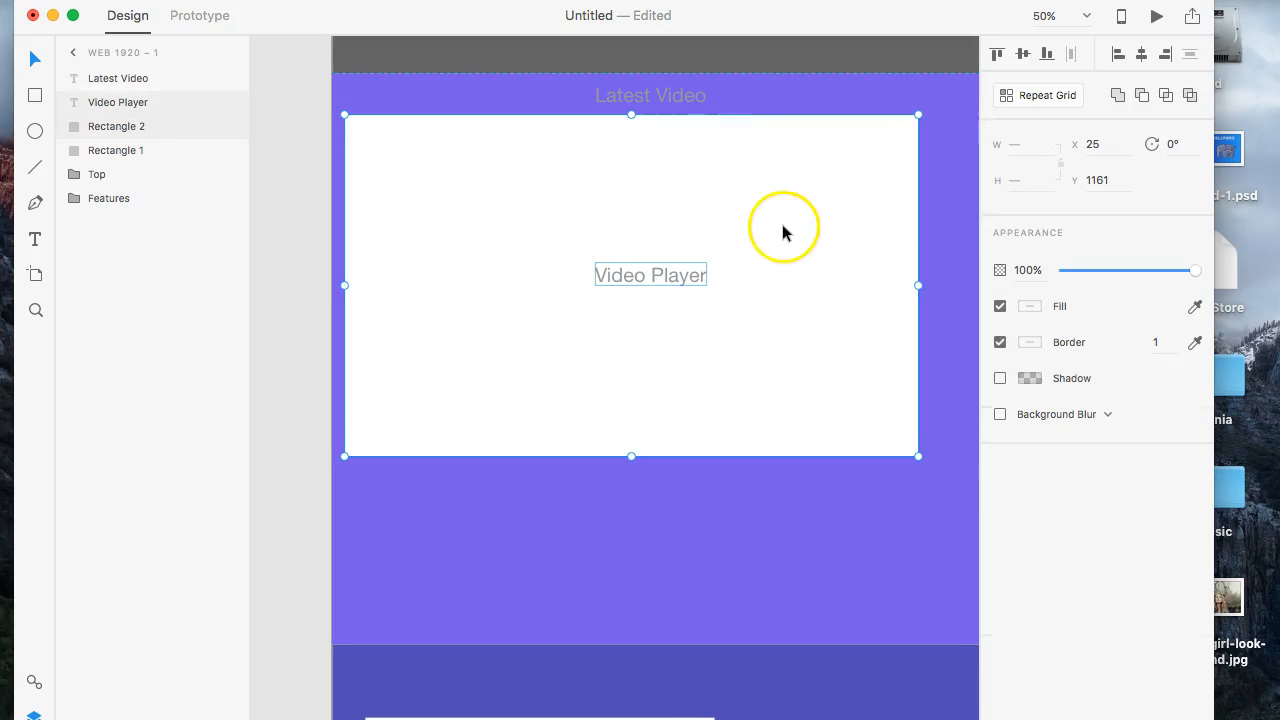
left_click(1142, 55)
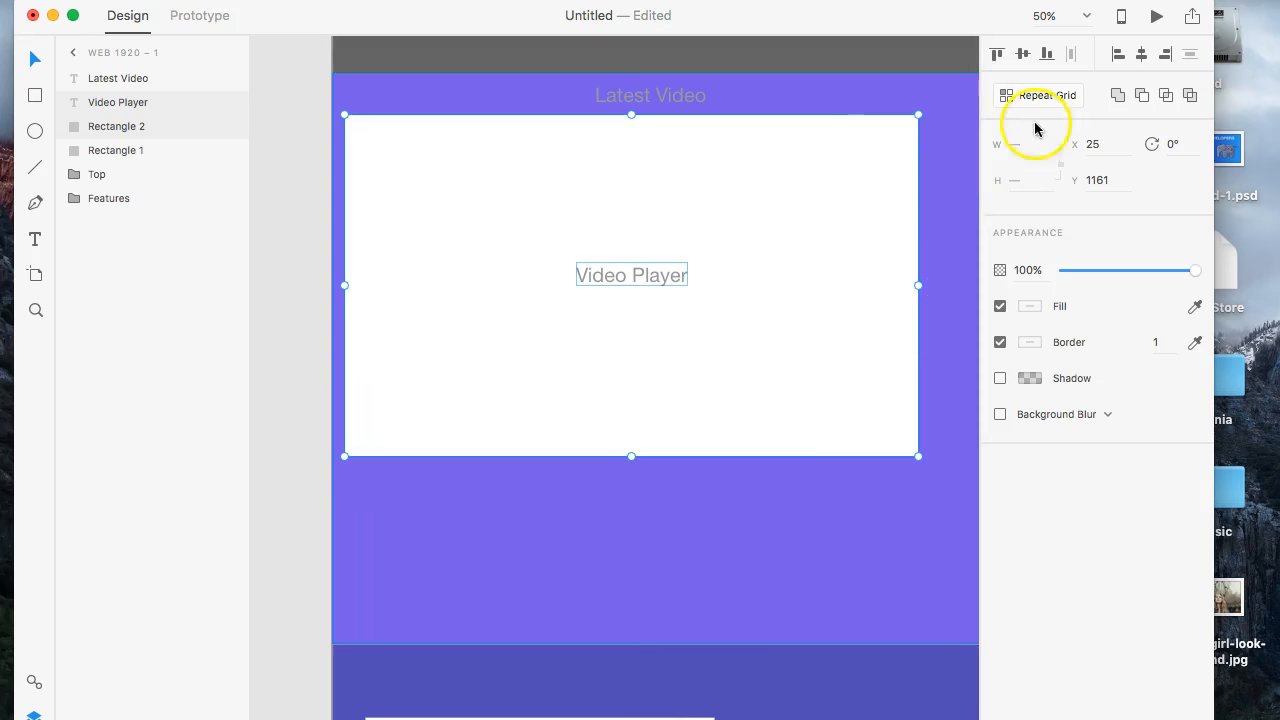
- Center the "Video Player" text horizontally and vertically within the white rectangle
left_click(1120, 58)
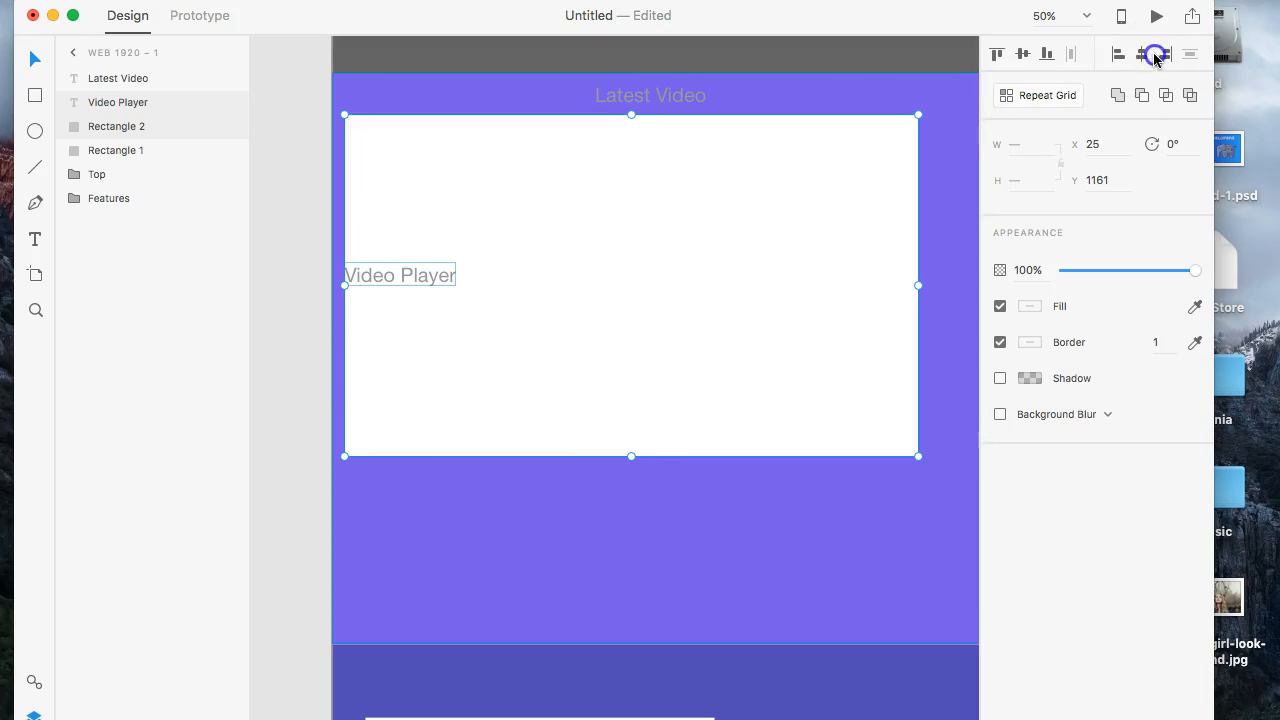
left_click(1155, 58)
left_click(1016, 55)
- Move the white rectangle with its "Video Player" text to X 24, Y 1279, and the "Latest Video" heading above it to X 487, Y 1203
left_click_drag(660, 166, 661, 217)
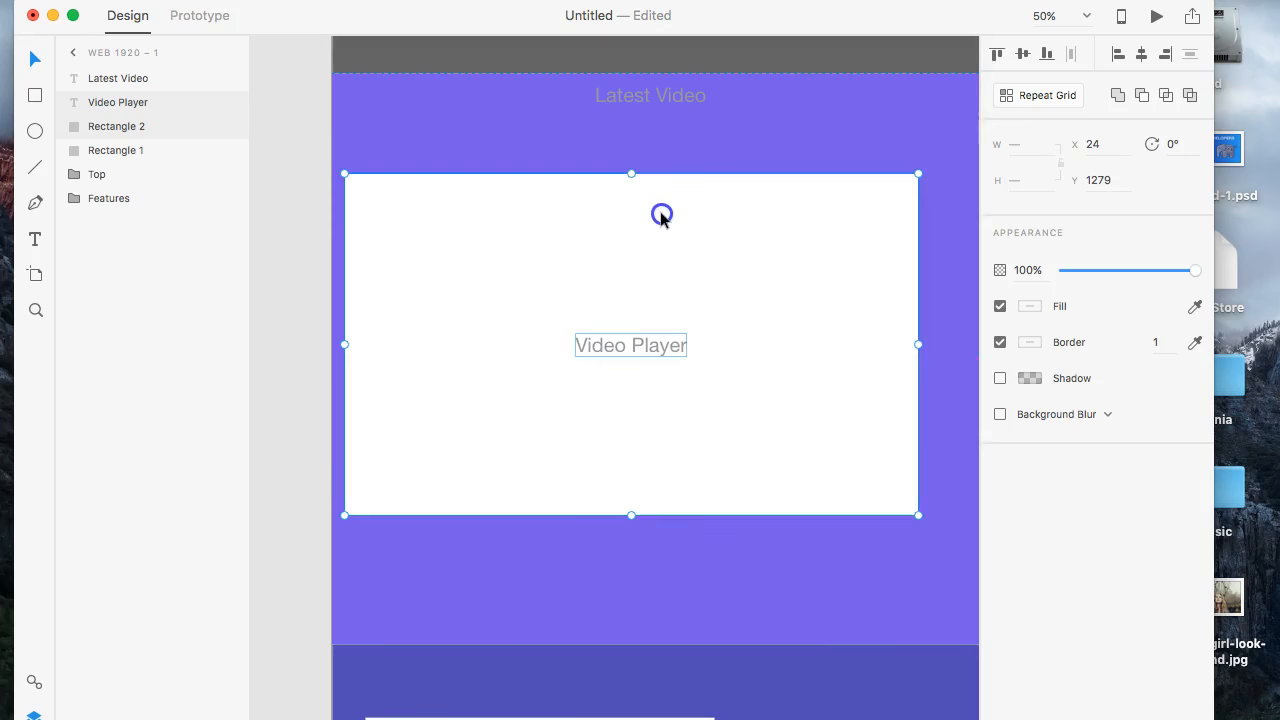
left_click_drag(660, 93, 641, 147)
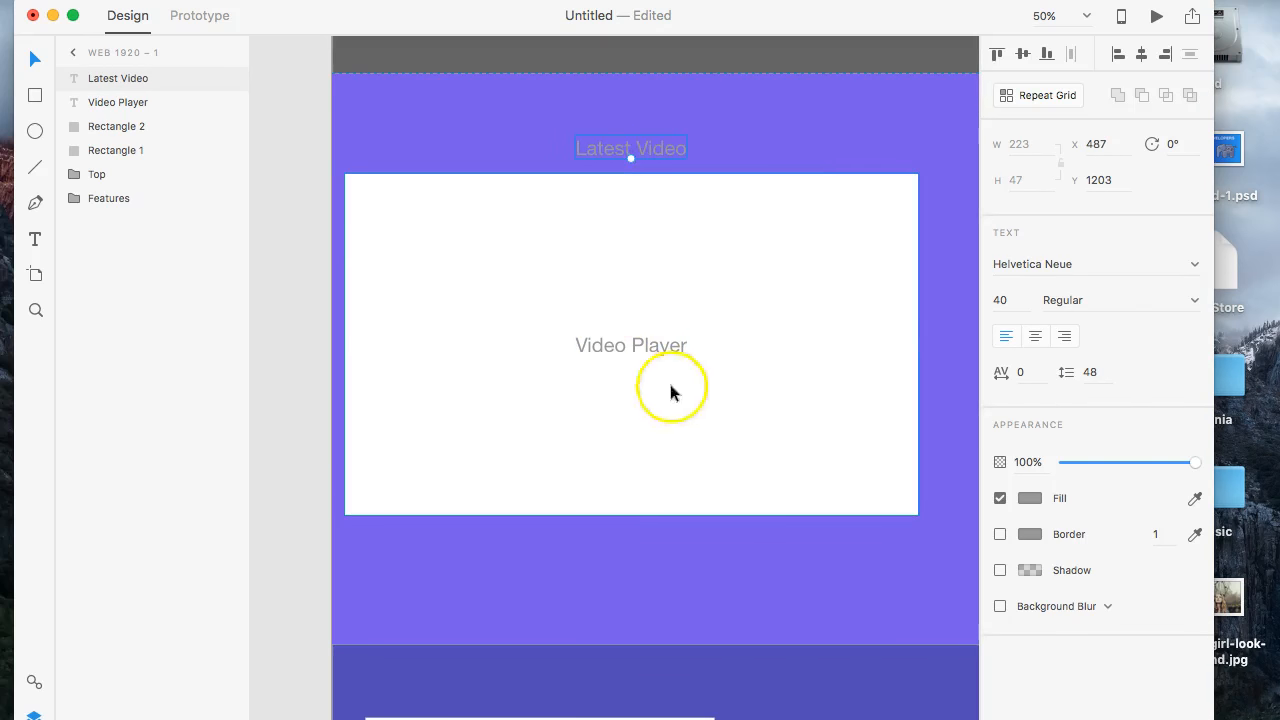
- Draw a white rectangle about 490 by 251 px beside the video player in the purple section, at X 1314, Y 1279
scroll(839, 152, "right", 5)
scroll(839, 152, "right", 5)
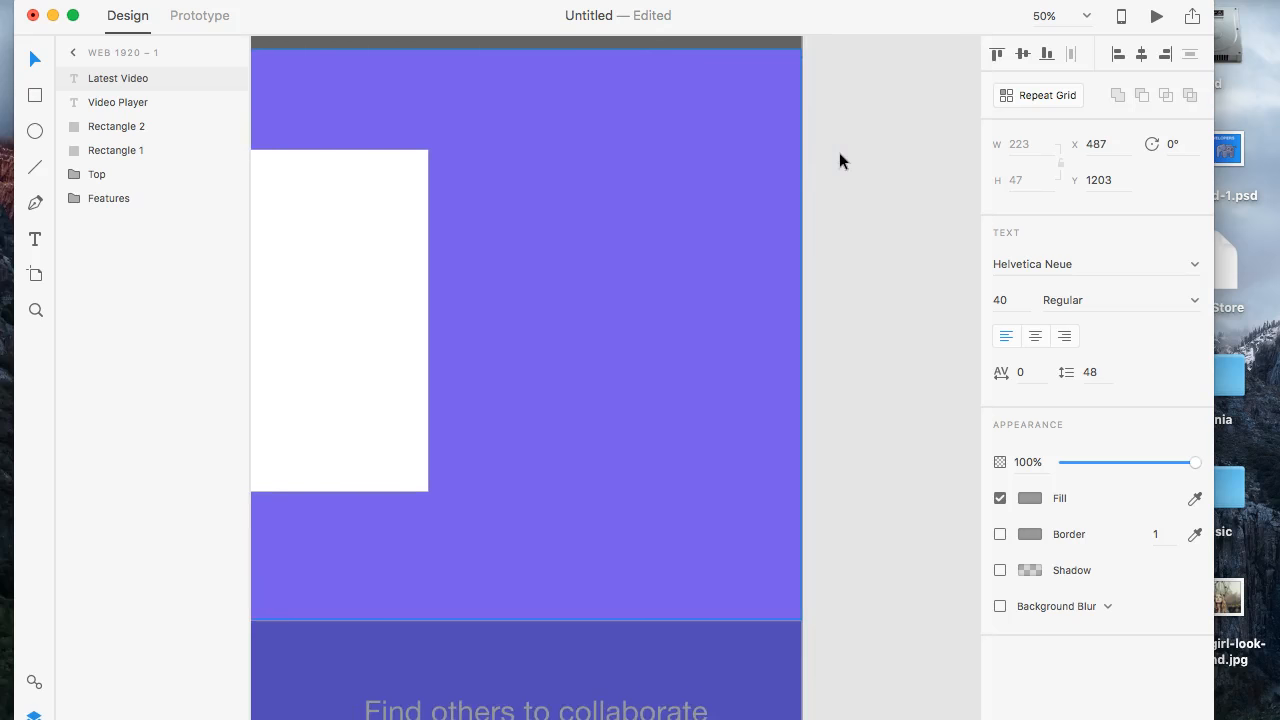
scroll(839, 152, "down", 2)
scroll(843, 149, "left", 4)
scroll(843, 152, "up", 3)
scroll(843, 152, "down", 3)
scroll(843, 152, "left", 1)
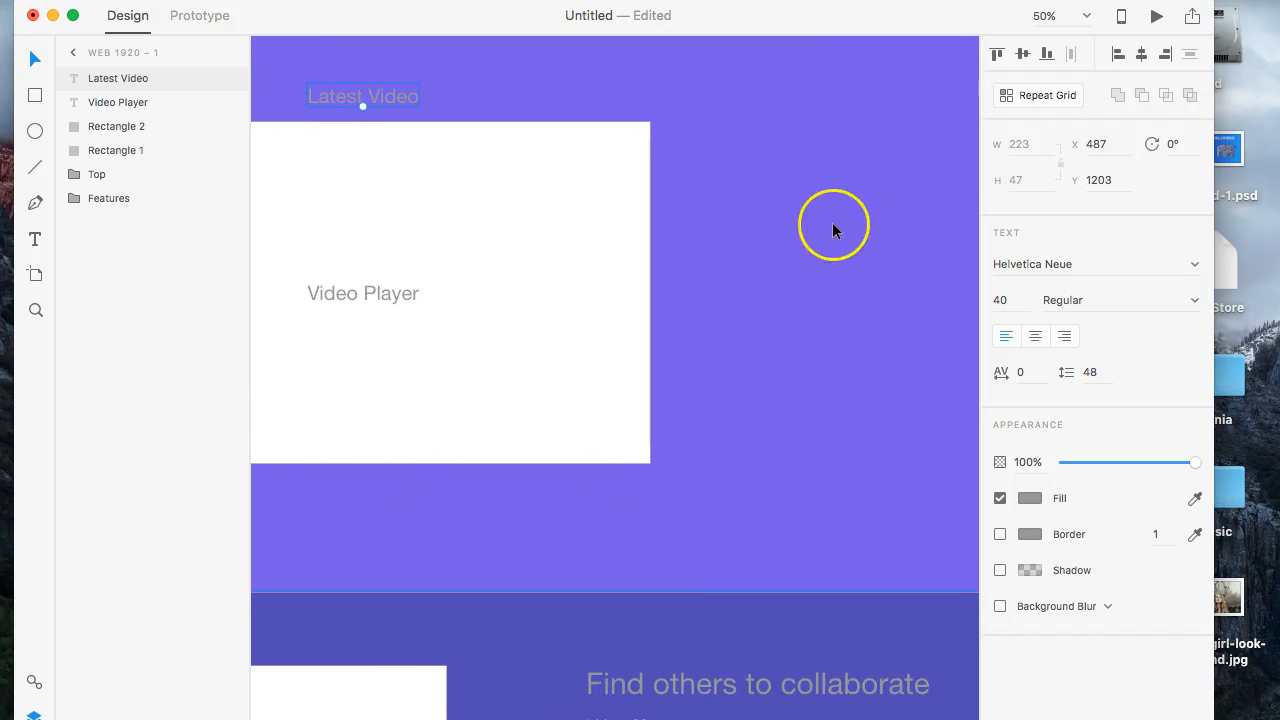
scroll(832, 230, "down", 1)
scroll(832, 230, "up", 7)
scroll(832, 230, "down", 4)
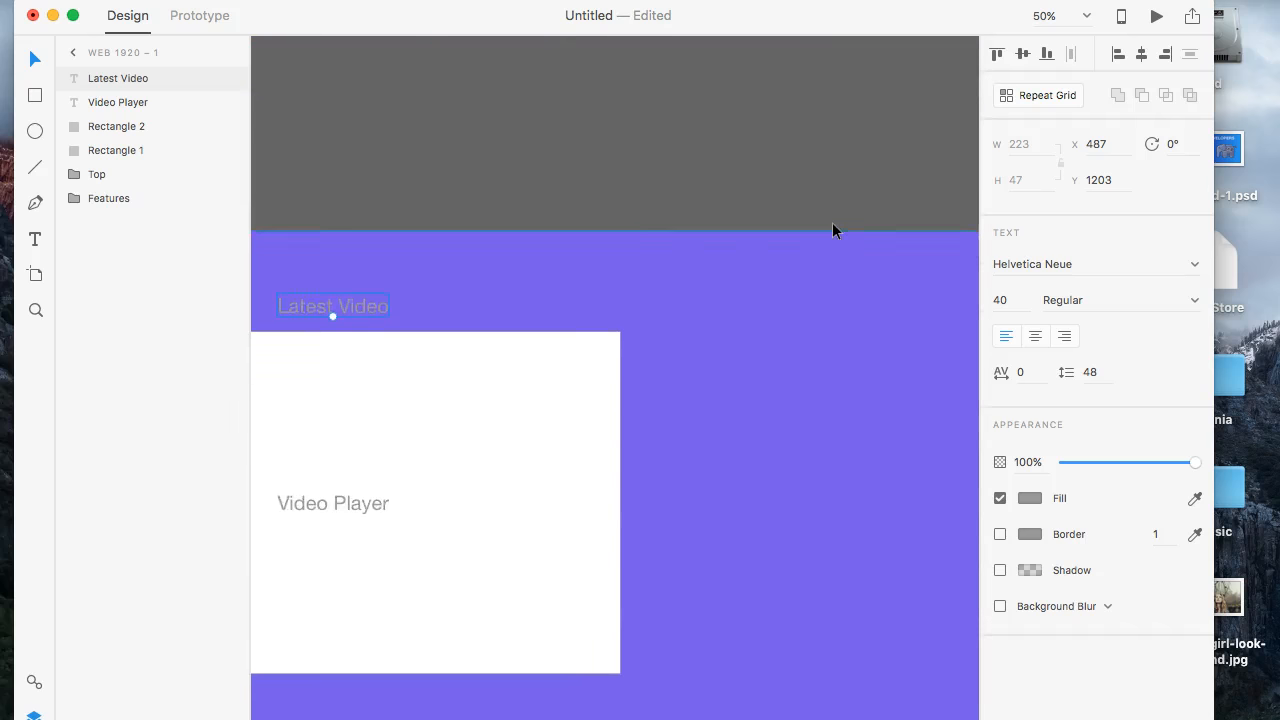
scroll(832, 224, "down", 5)
scroll(832, 224, "right", 1)
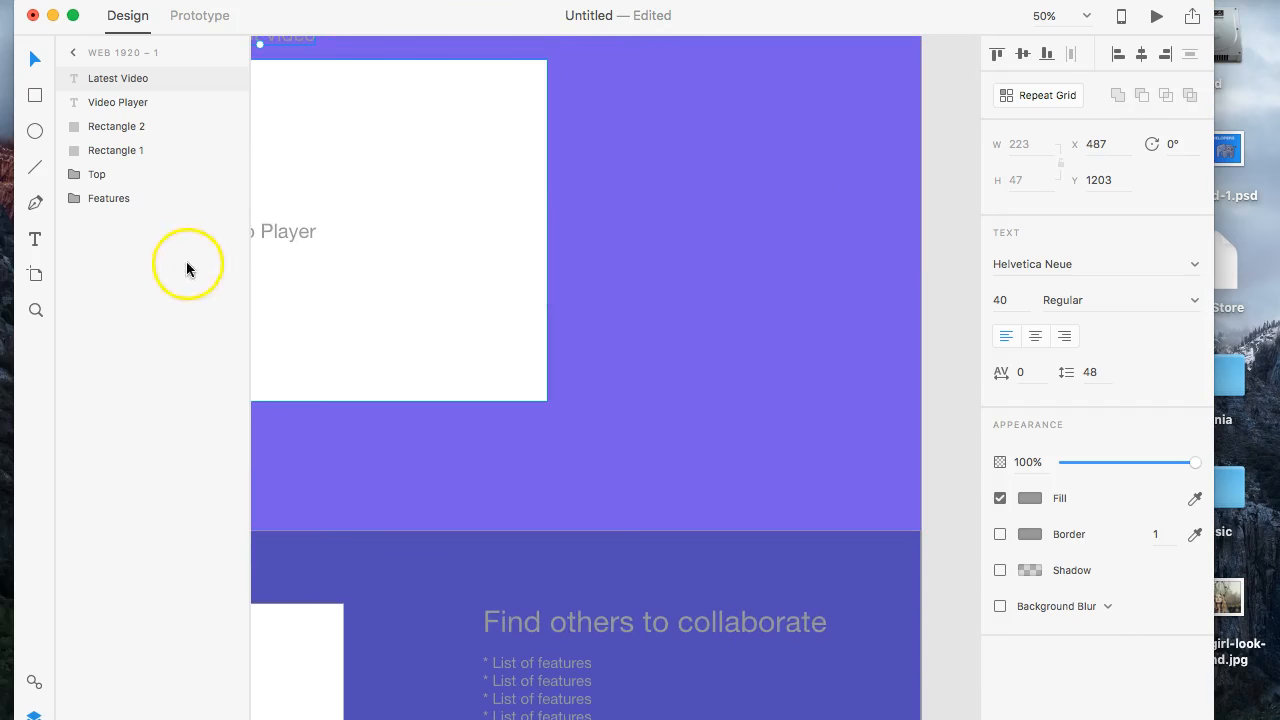
left_click(35, 94)
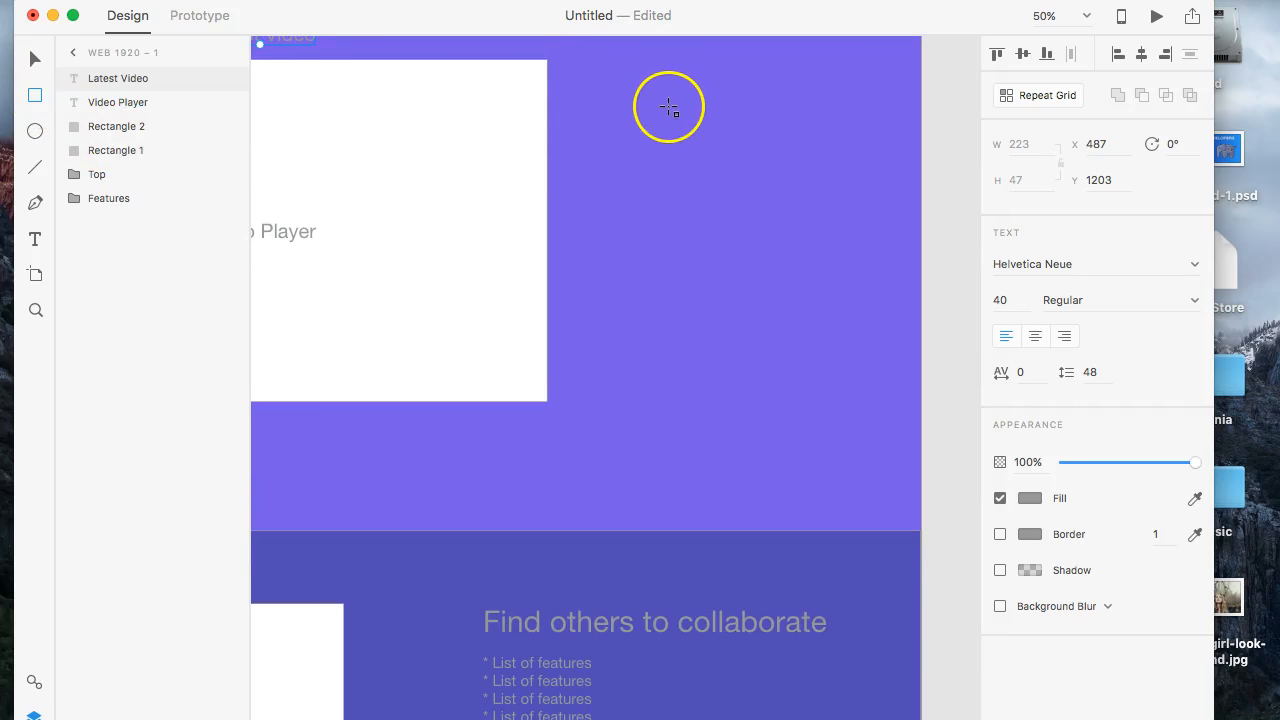
scroll(665, 105, "up", 2)
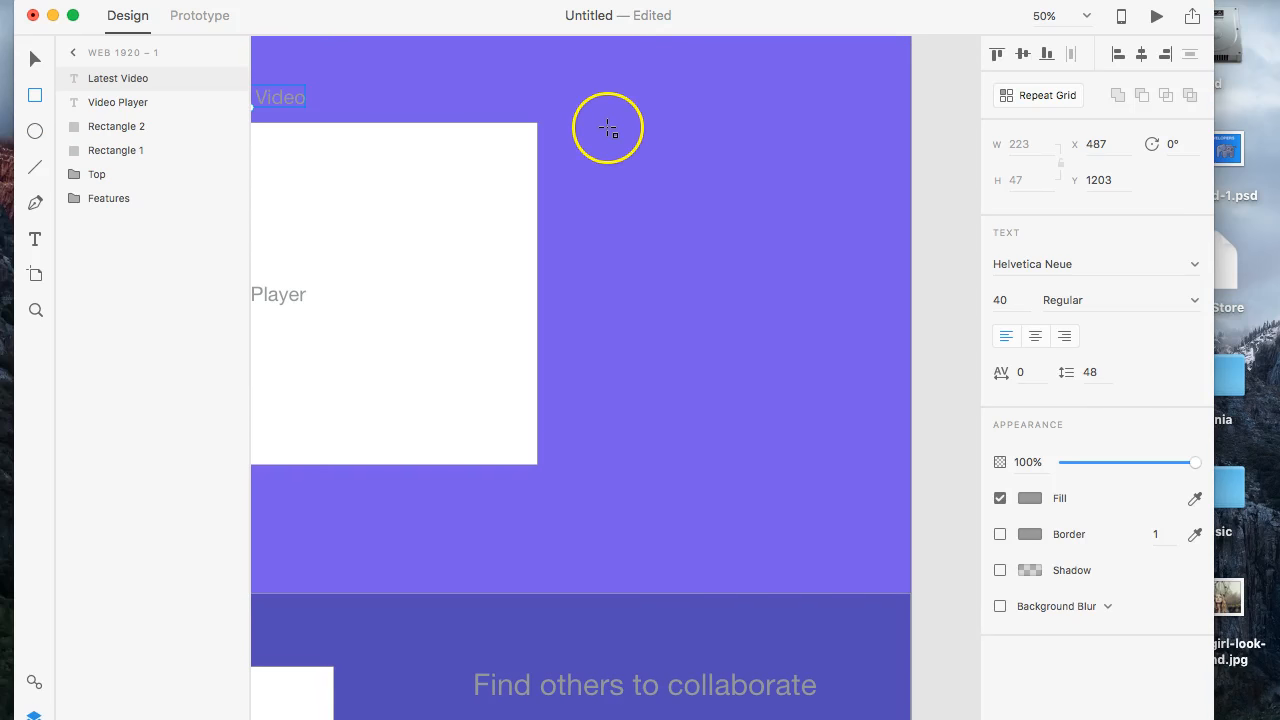
left_click_drag(608, 123, 851, 247)
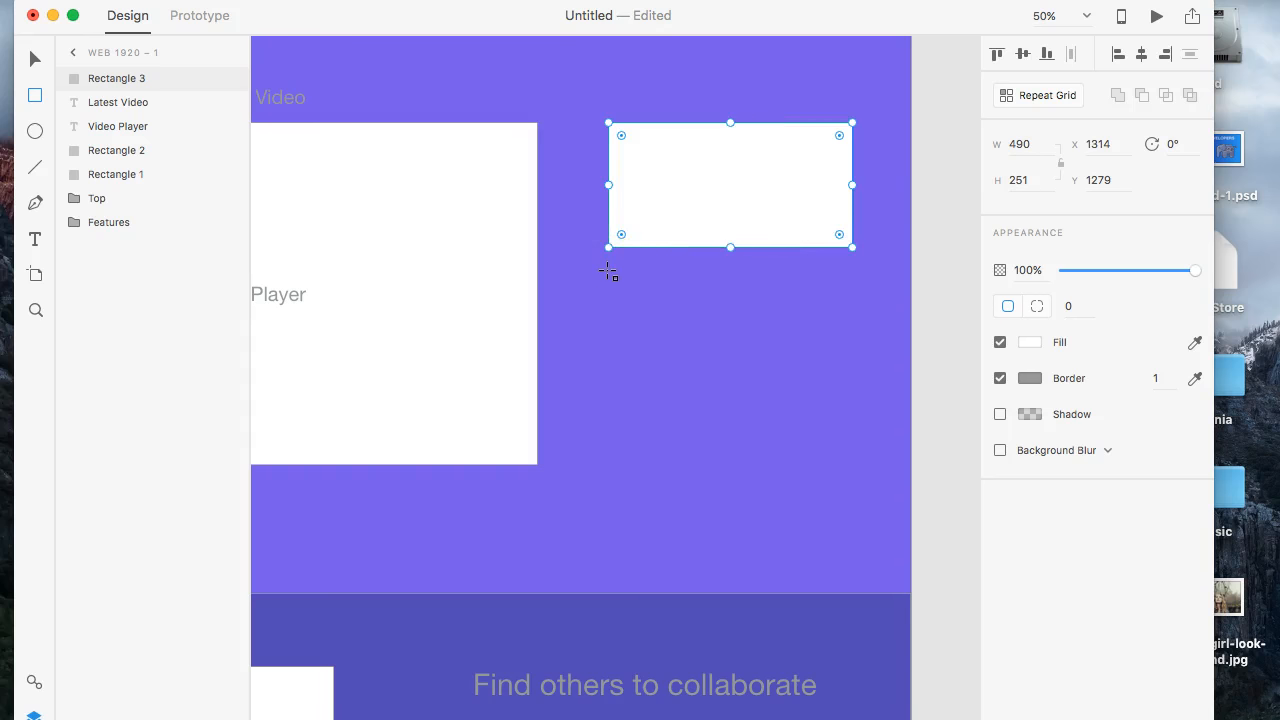
- Duplicate the small white rectangle twice and stack the copies below it with equal gaps, the lowest at Y 1831
key("super+d")
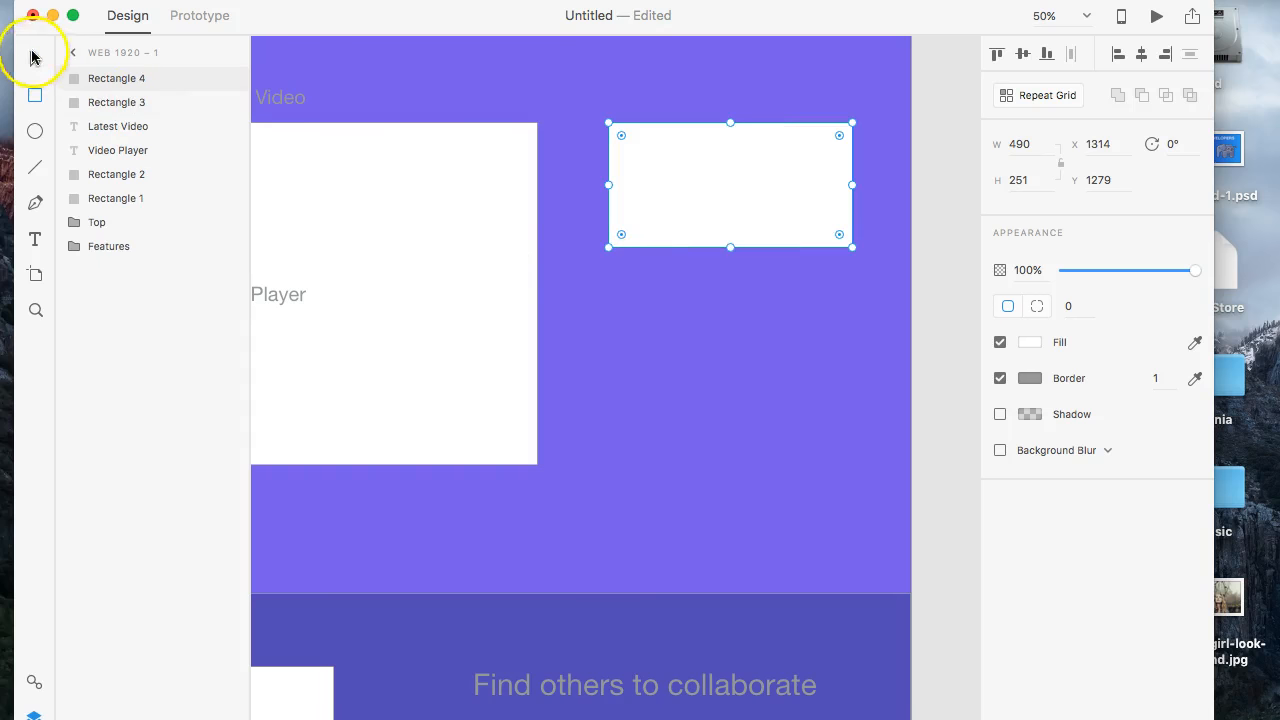
left_click_drag(657, 200, 665, 405)
key("super+d")
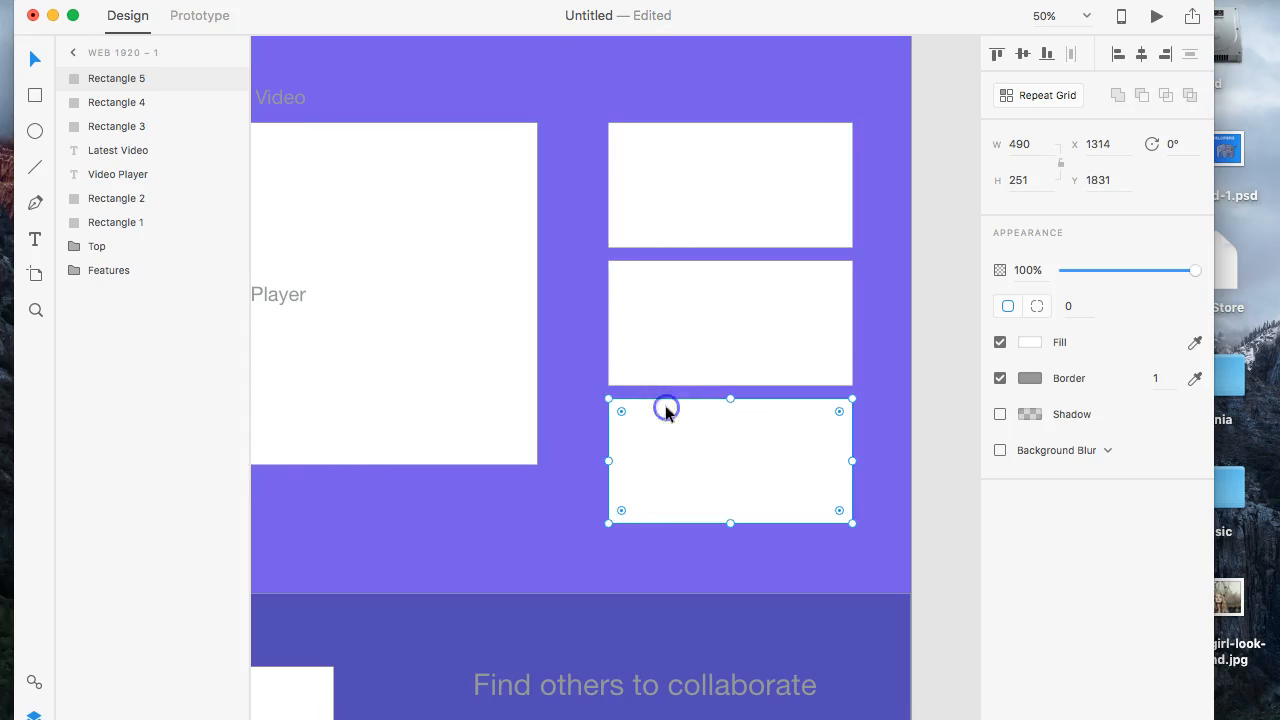
- Scale the three stacked rectangles together to about 418 by 214 px each and move them to X 1366.87, Y 1278.65
left_click(693, 178, "shift")
left_click(759, 289, "shift")
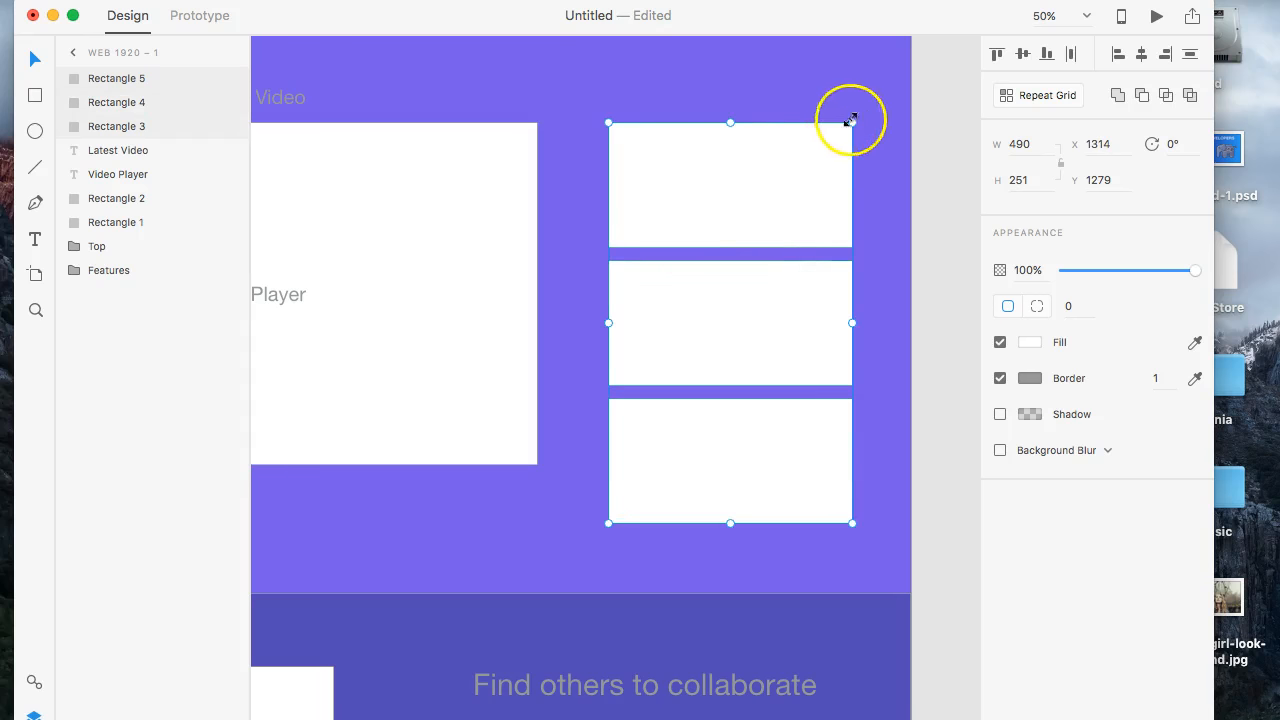
left_click_drag(850, 123, 807, 173)
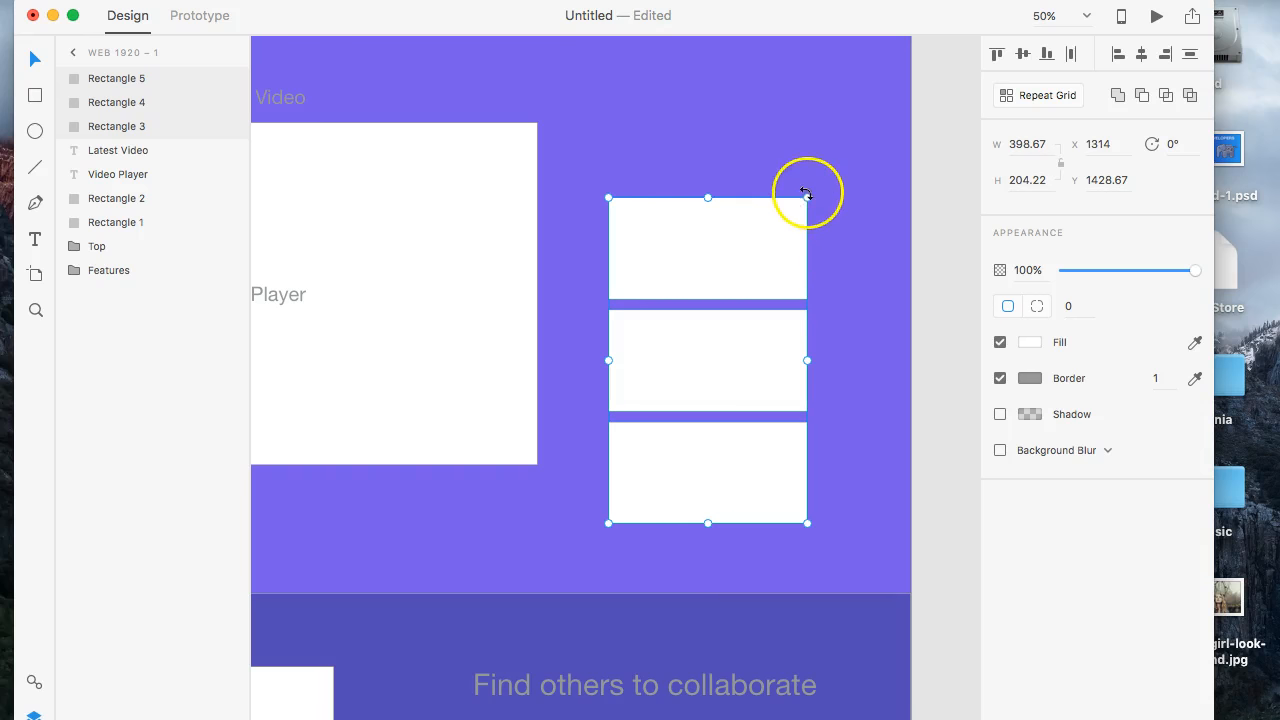
left_click_drag(808, 198, 771, 149)
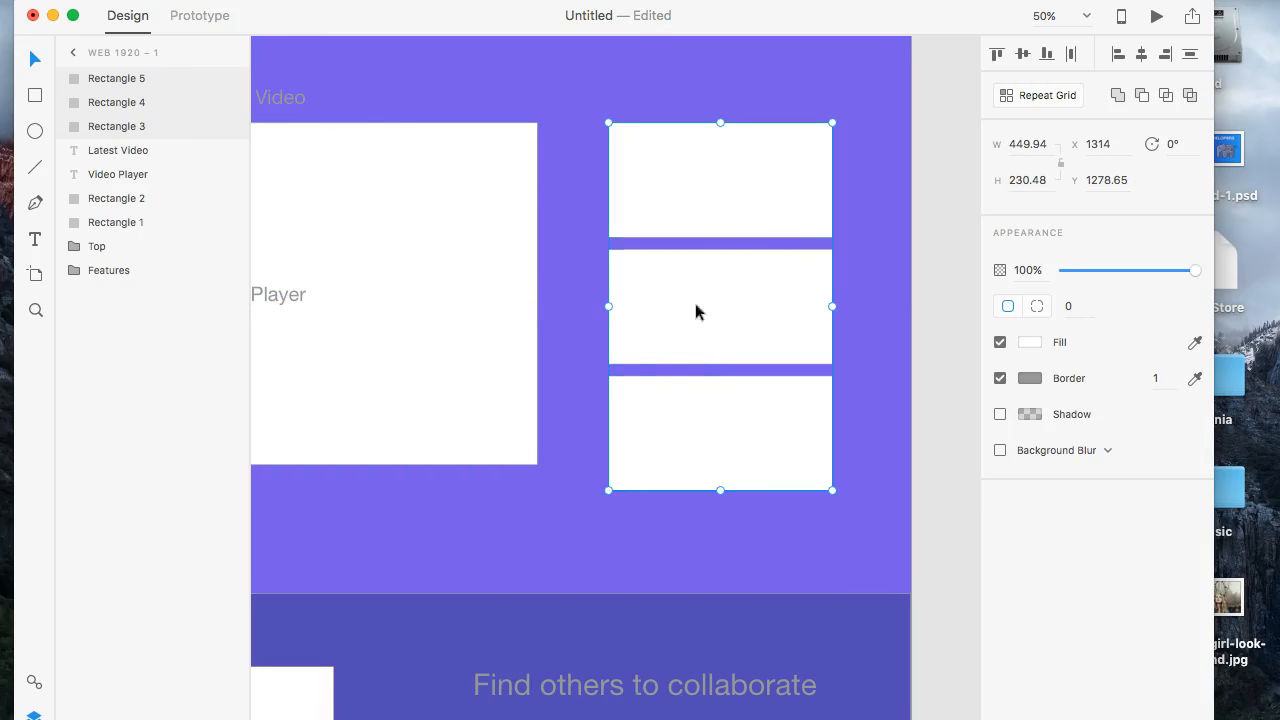
left_click_drag(718, 490, 719, 463)
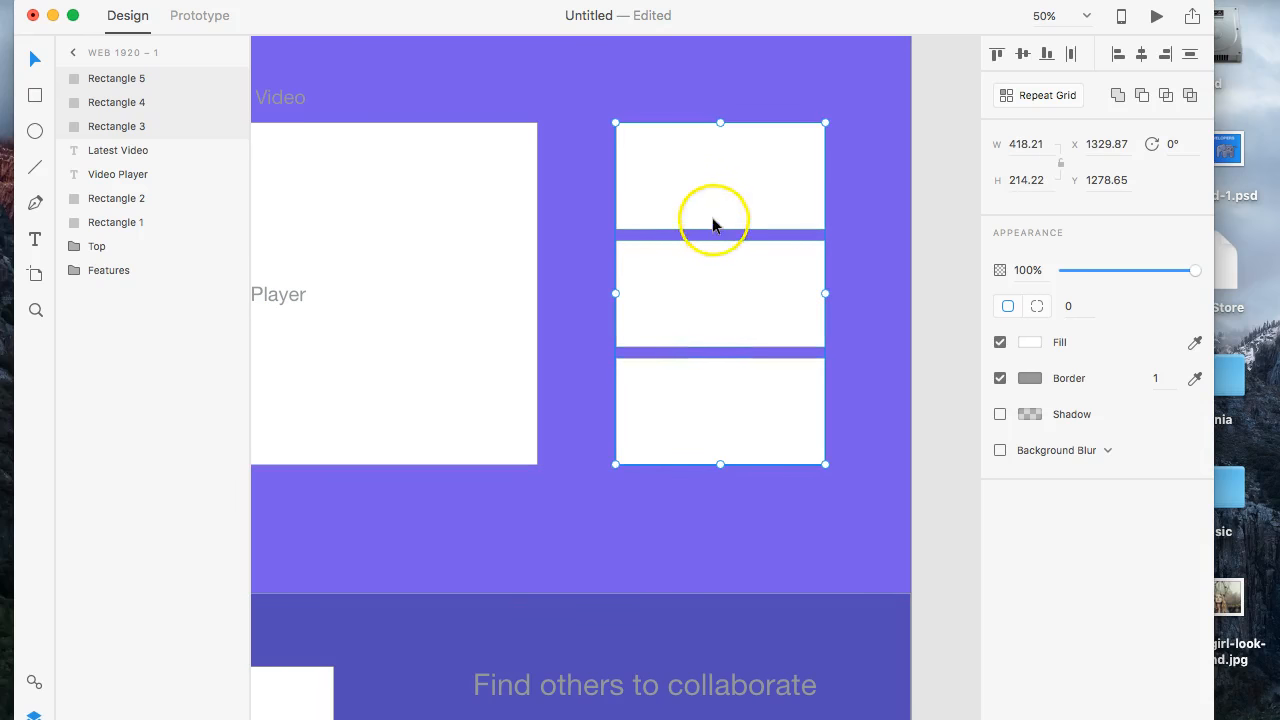
mouse_move(752, 226)
left_mouse_down()
mouse_move(740, 226)
mouse_move(783, 223)
mouse_move(769, 226)
left_mouse_up()
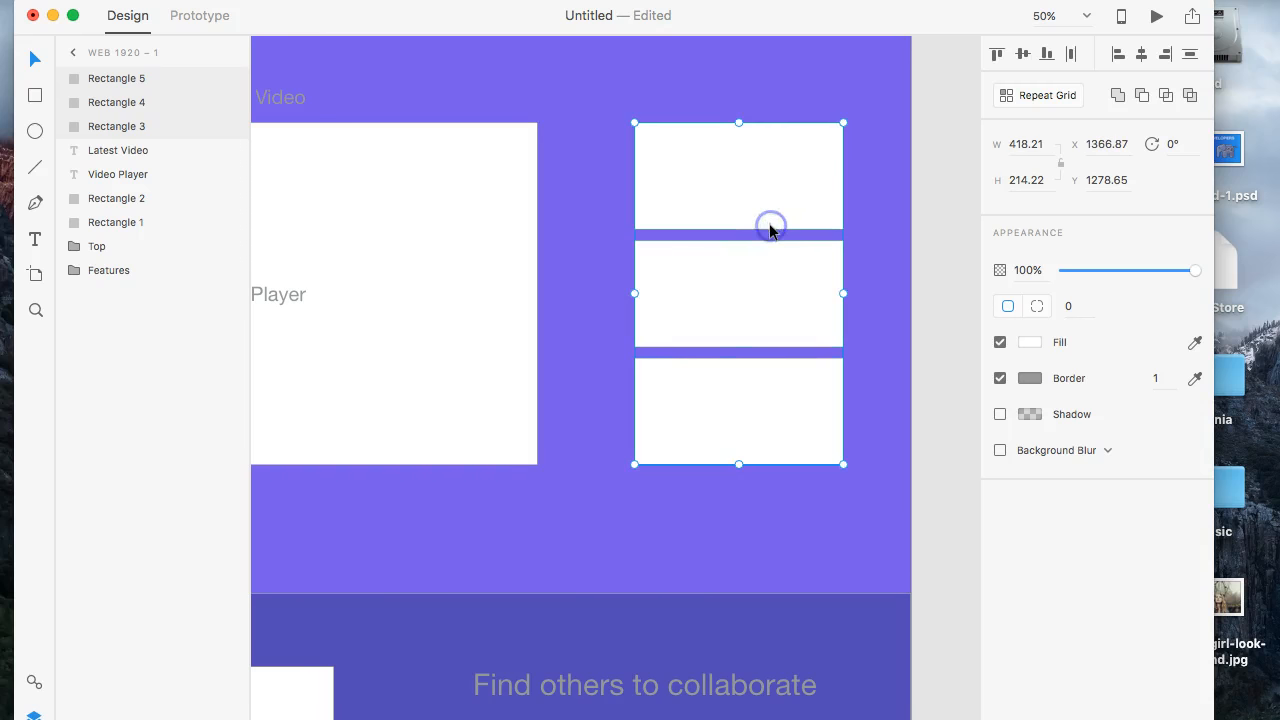
- Move the large white rectangle, its "Video Player" text and the "Latest Video" heading together to X 79, Y 1204
scroll(695, 339, "left", 10)
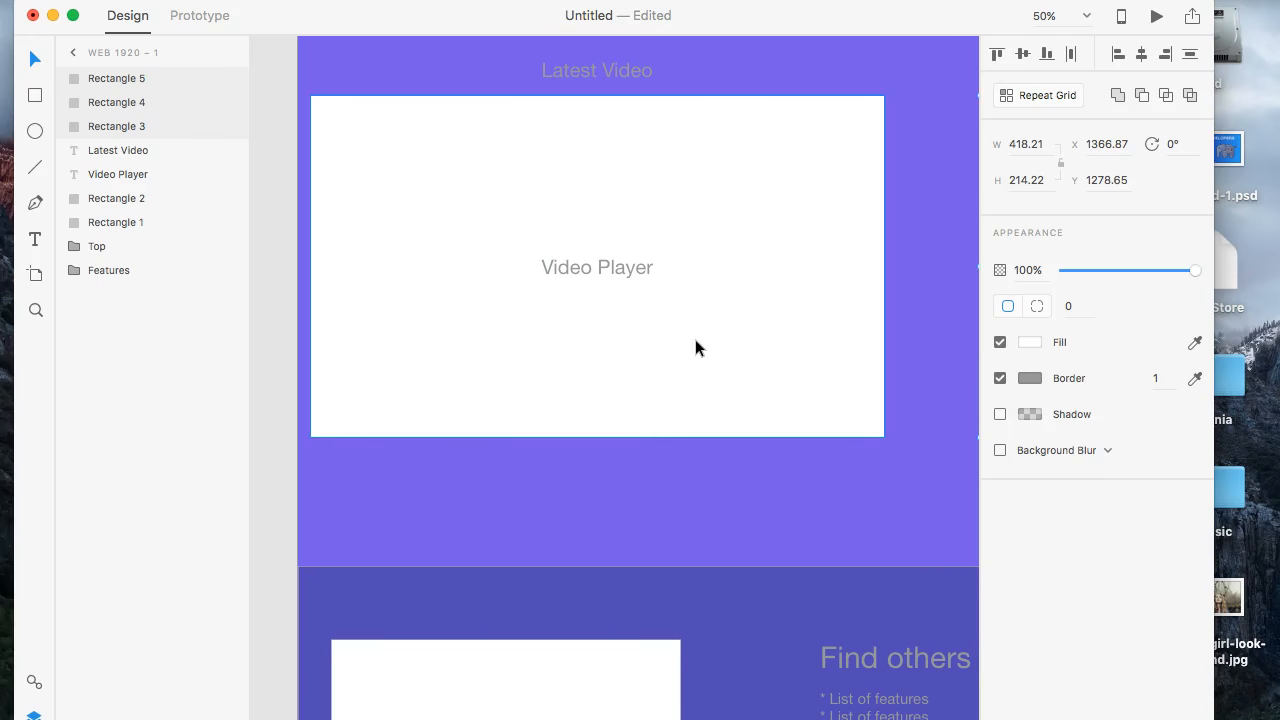
left_click(682, 255)
left_click(620, 268, "shift")
left_click(593, 72, "shift")
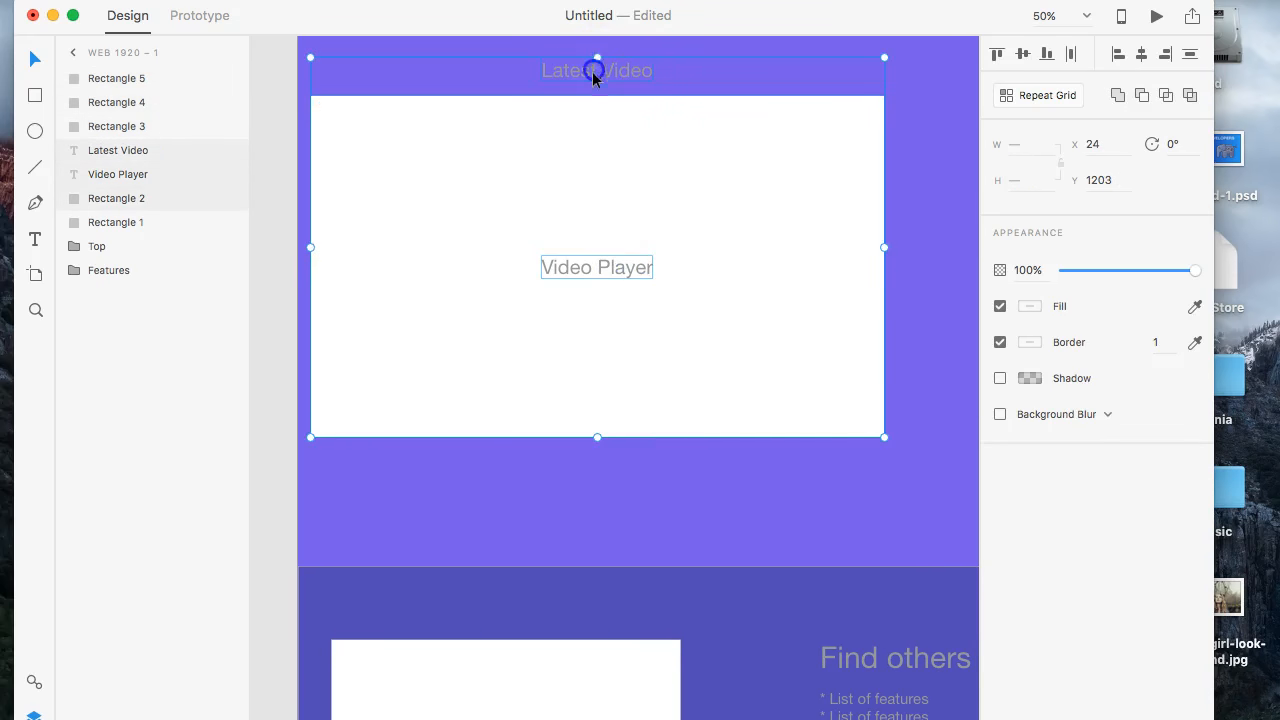
left_click_drag(601, 146, 628, 147)
scroll(687, 256, "right", 5)
scroll(687, 250, "up", 5)
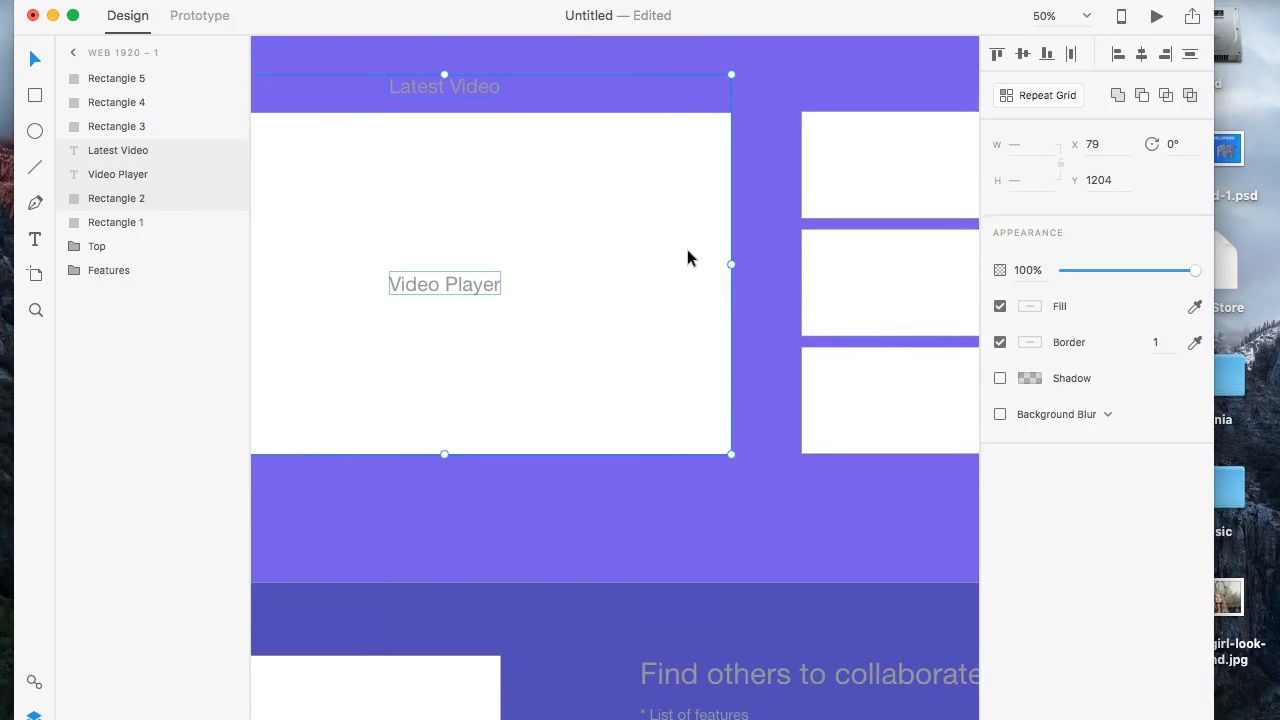
key("super+minus")
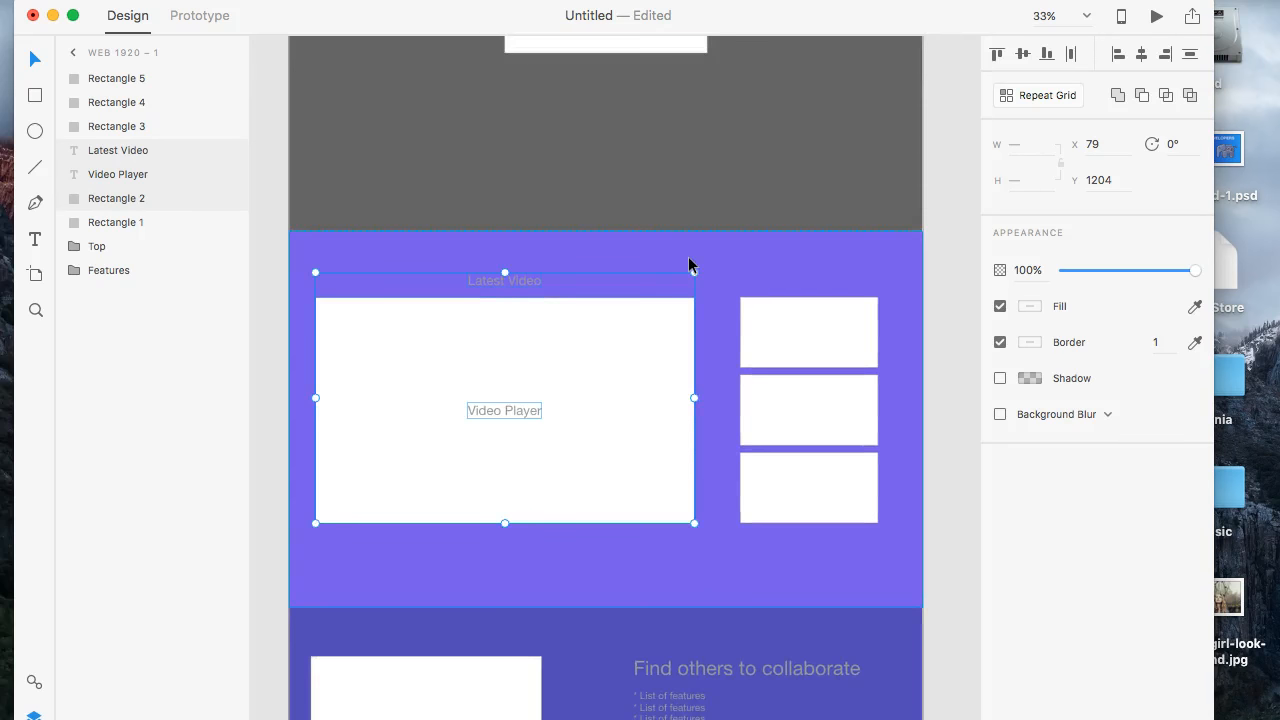
scroll(688, 263, "down", 5)
scroll(688, 263, "down", 5)
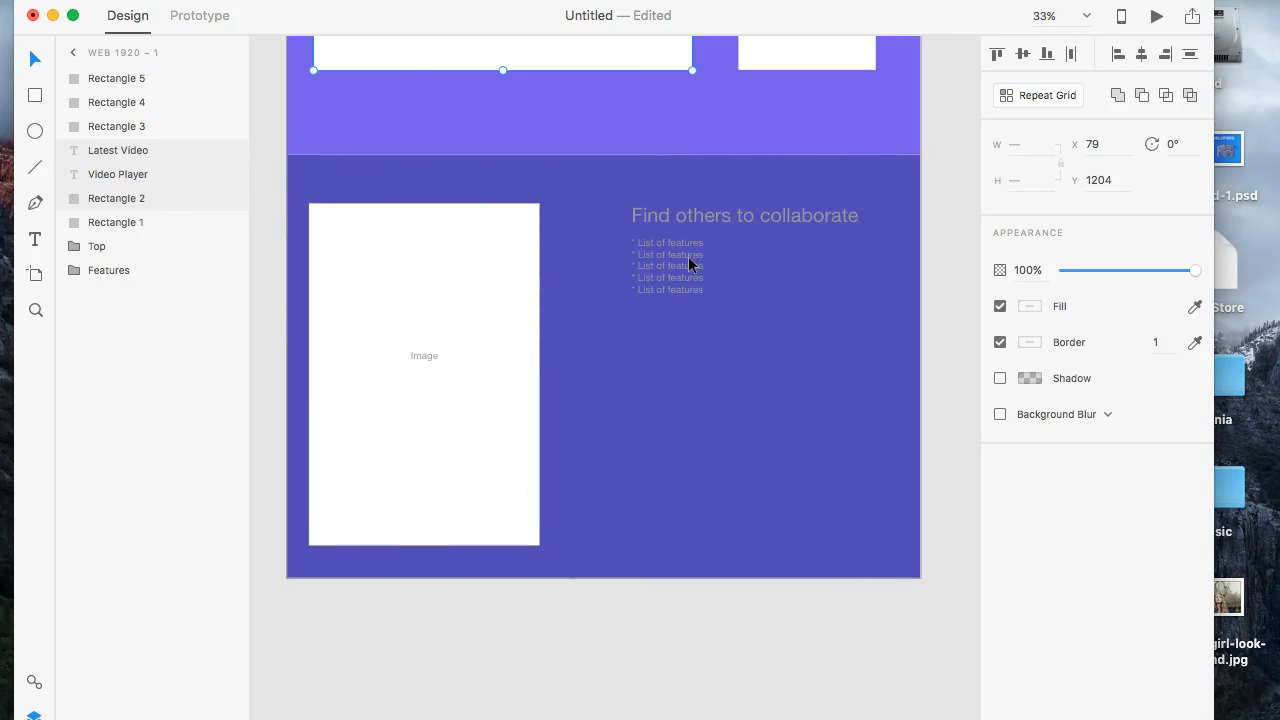
scroll(688, 262, "down", 4)
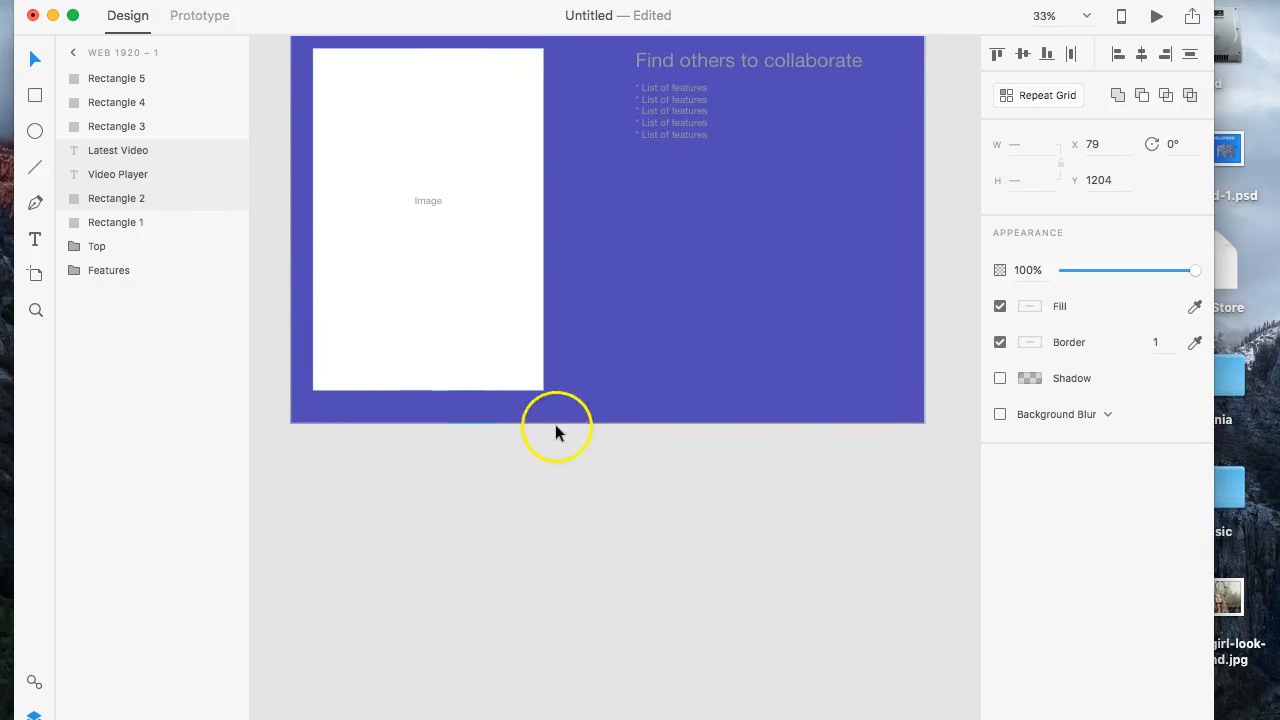
left_click(86, 52)
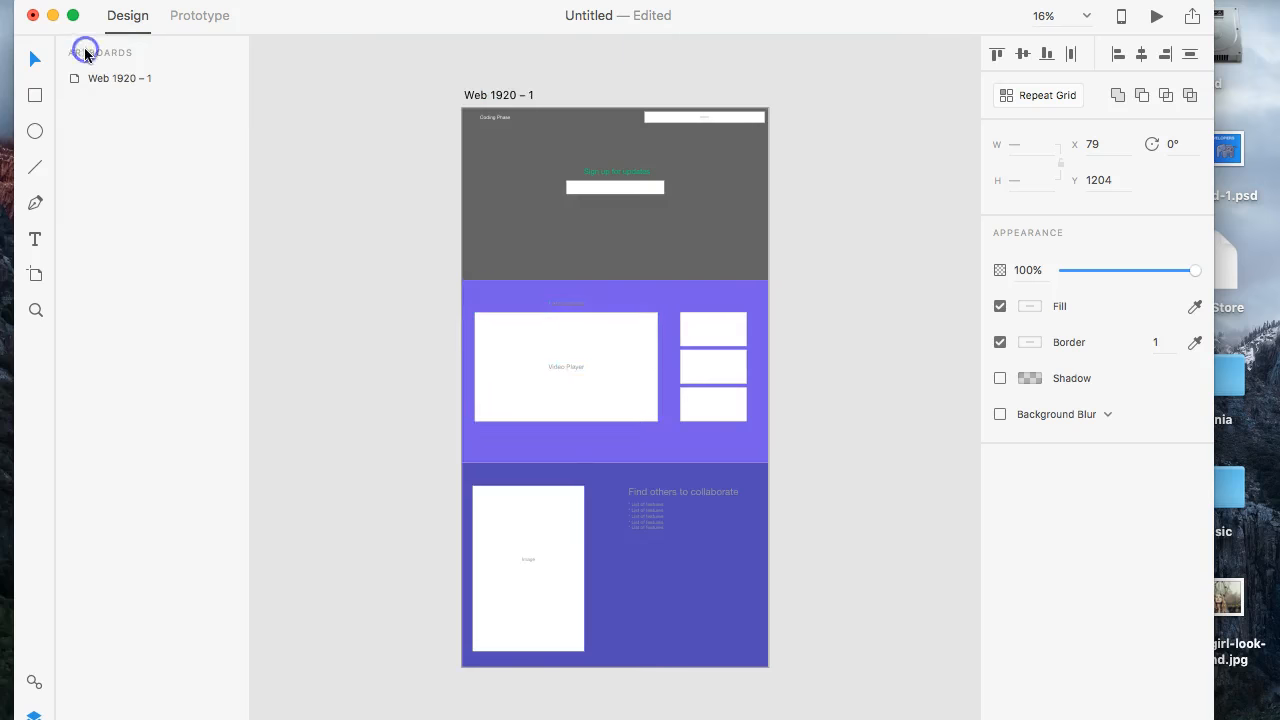
scroll(543, 428, "down", 5)
left_click(597, 475)
left_click(608, 432)
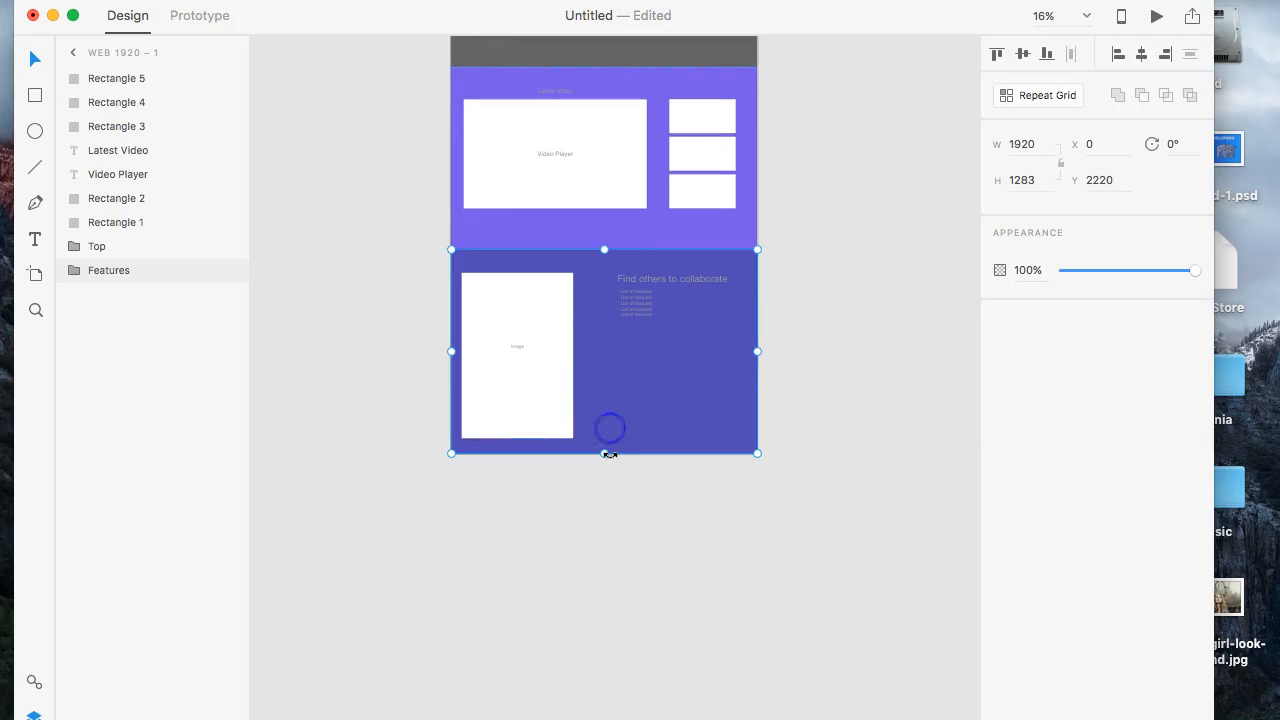
left_click_drag(604, 457, 604, 519)
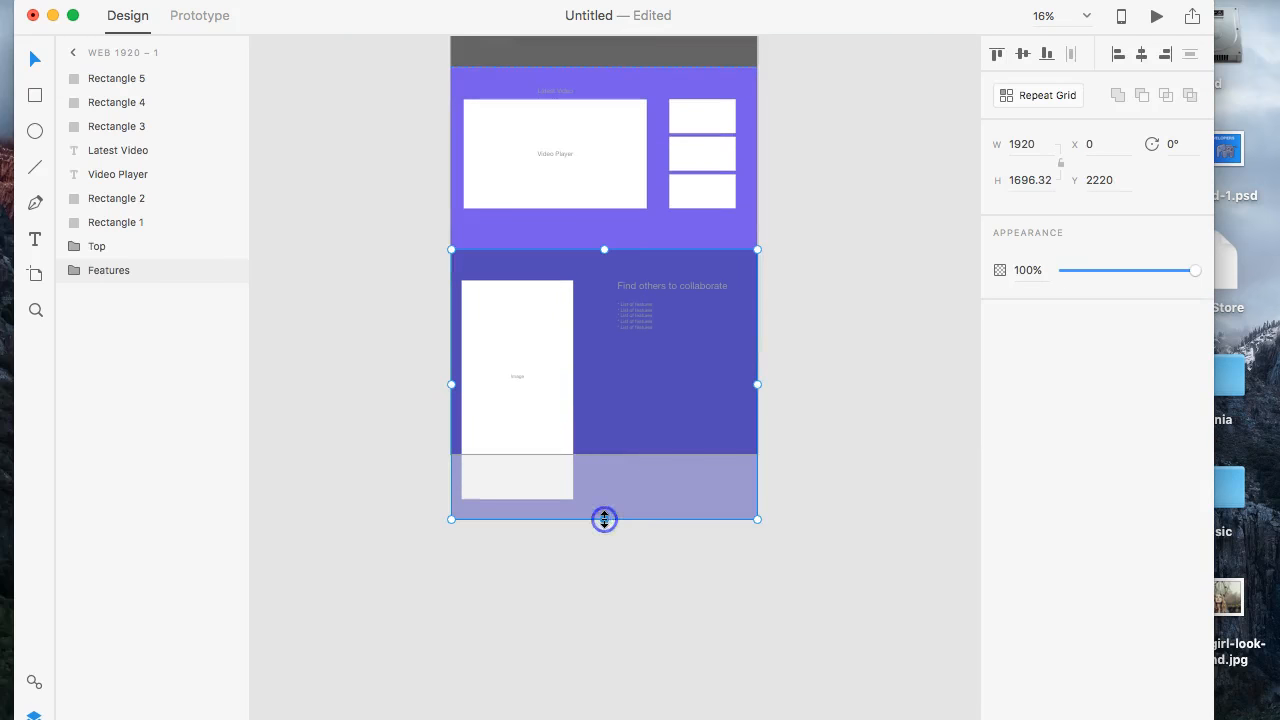
key("super+z")
left_click(361, 301)
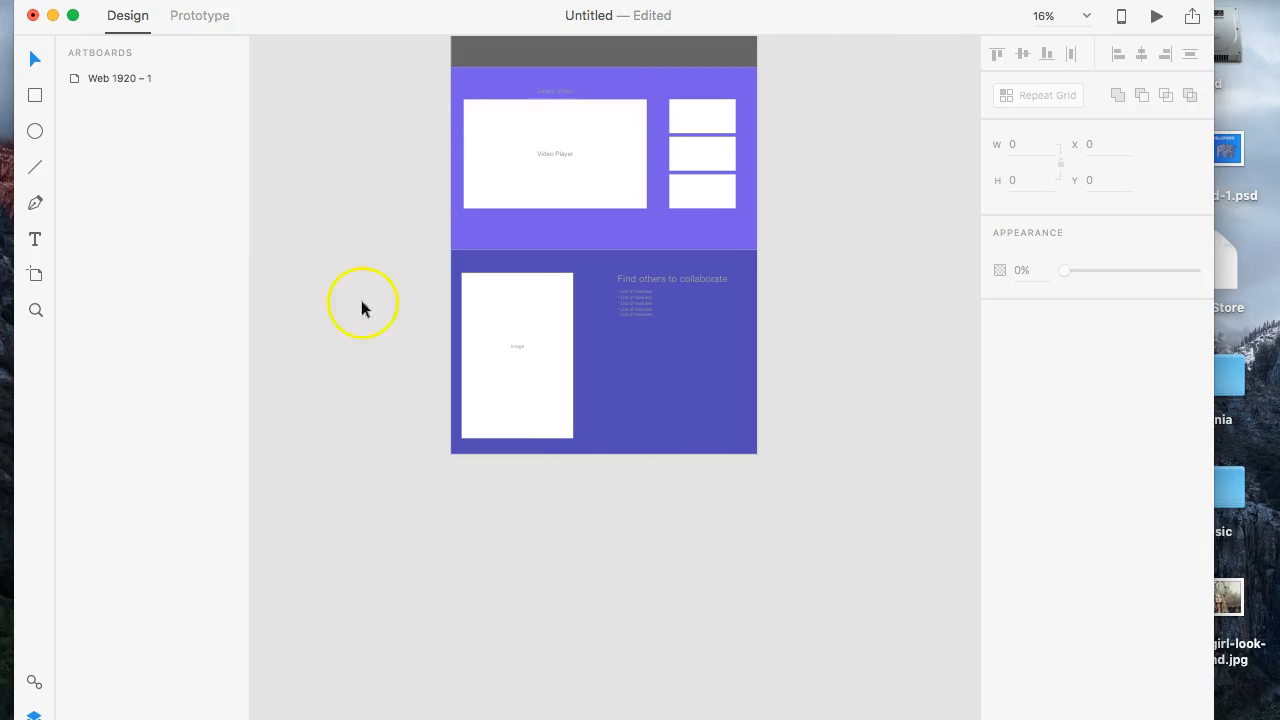
- Extend the "Web 1920 – 1" artboard below the collaboration section to a height of 3596 px
left_click(95, 77)
left_click_drag(604, 453, 602, 483)
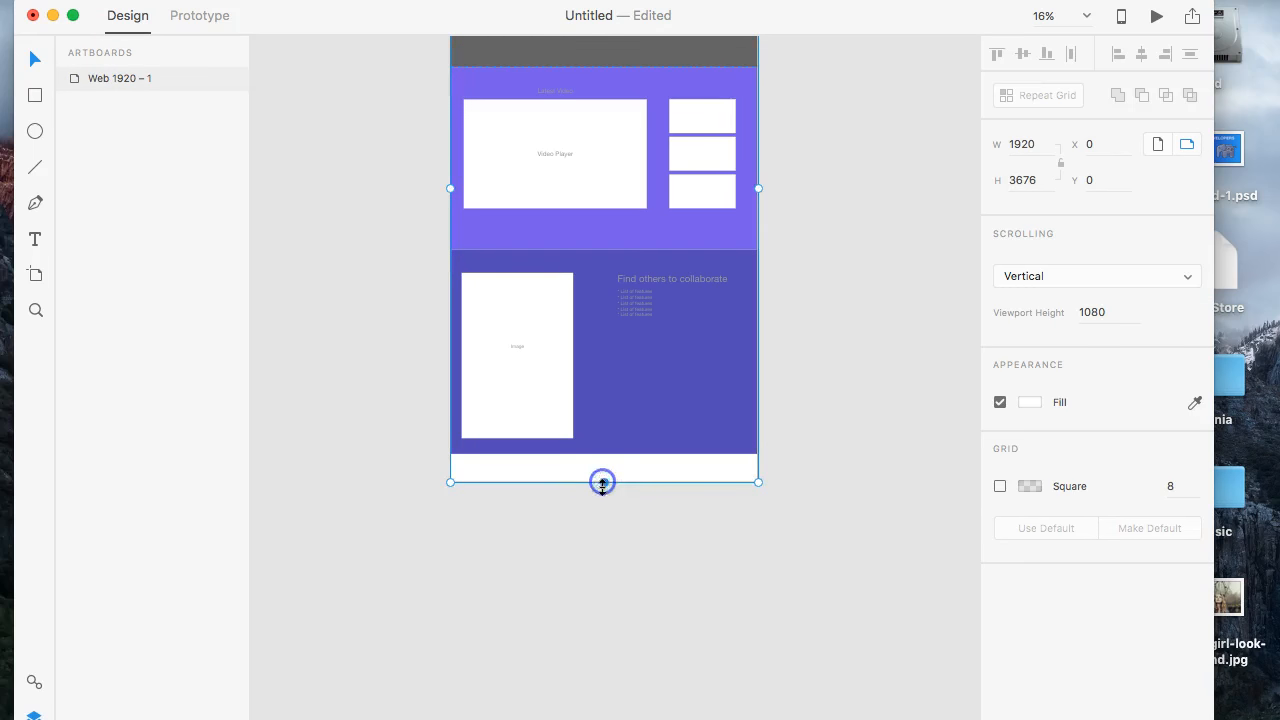
scroll(601, 487, "down", 5)
key("super+equal")
key("super+equal")
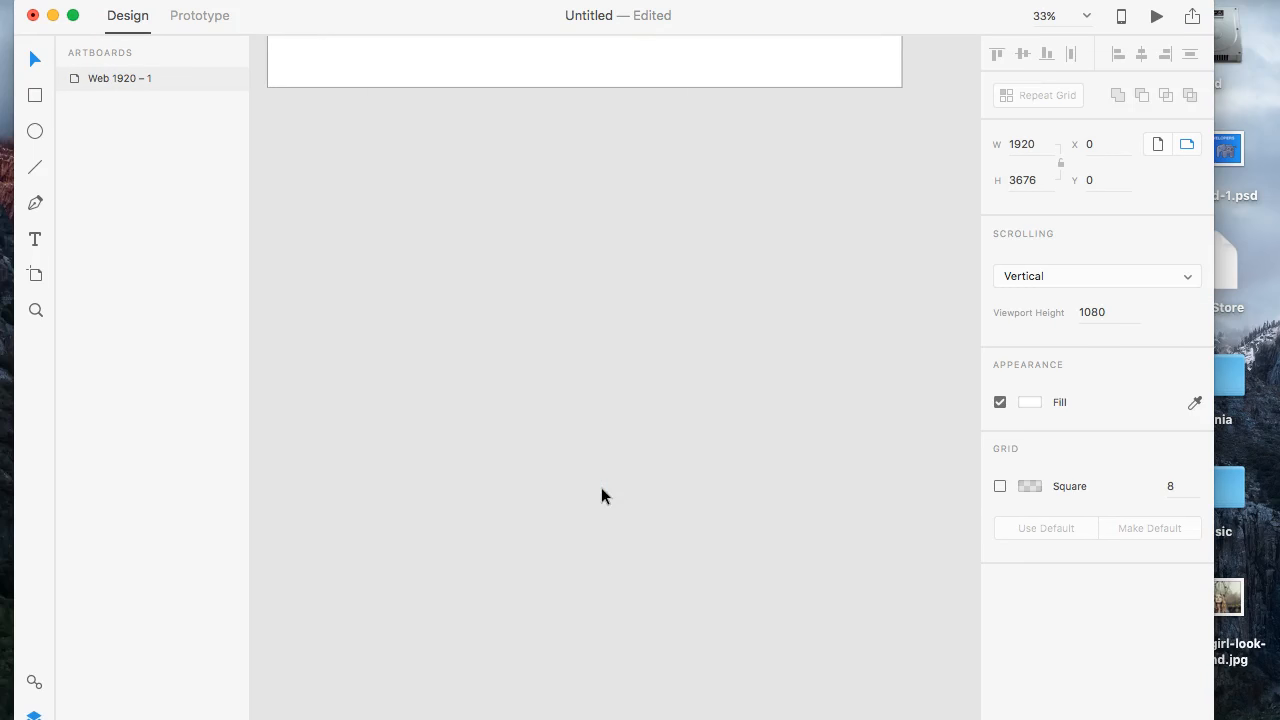
scroll(601, 518, "up", 5)
key("super+equal")
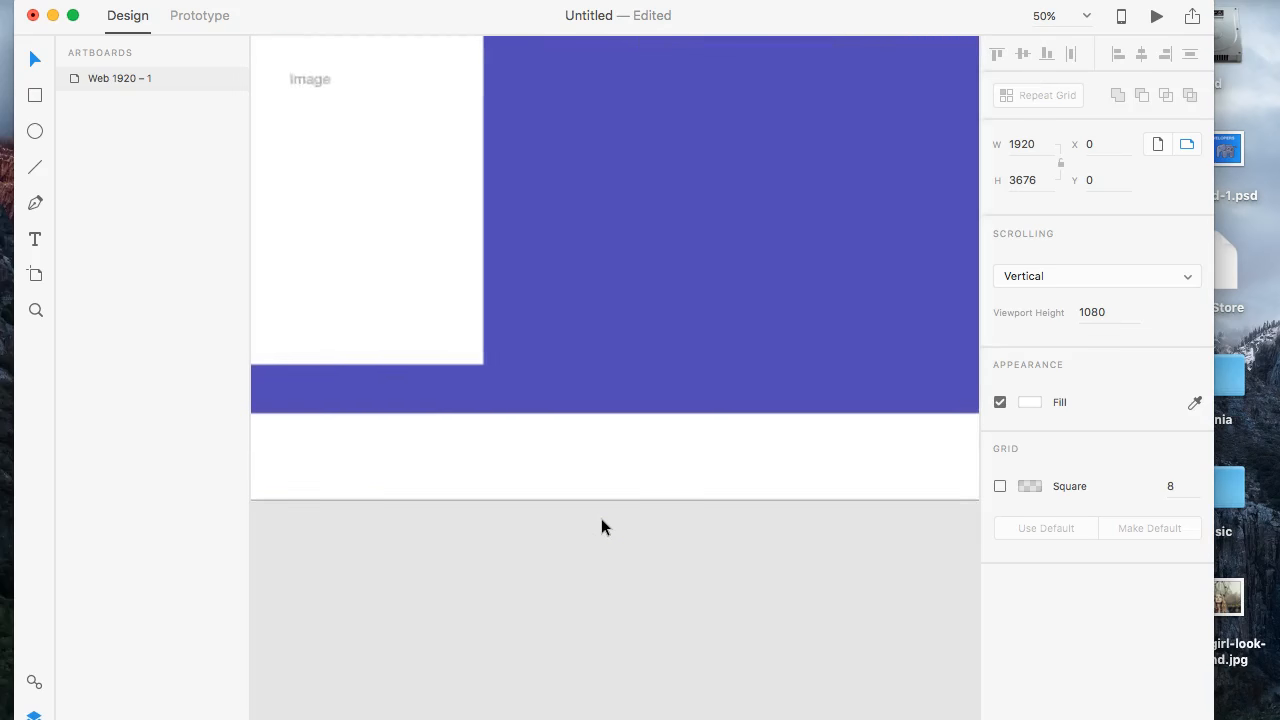
scroll(601, 527, "down", 3)
scroll(601, 527, "left", 2)
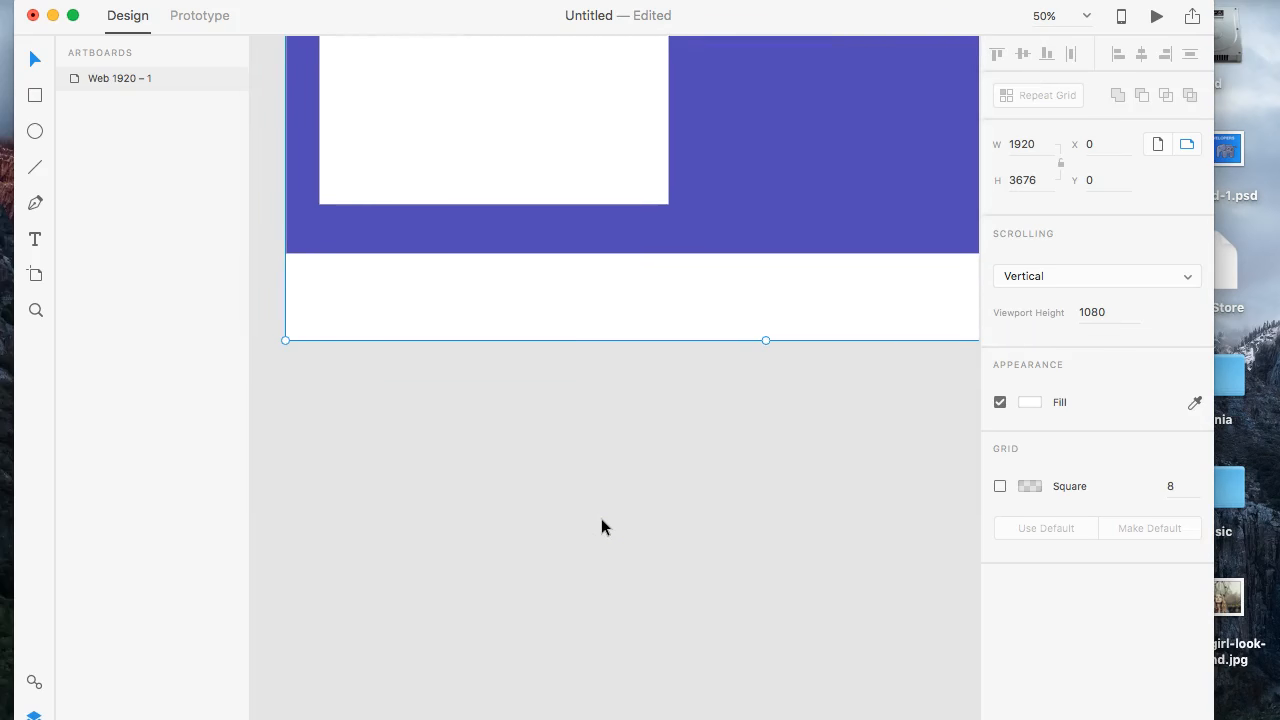
left_click_drag(763, 338, 763, 300)
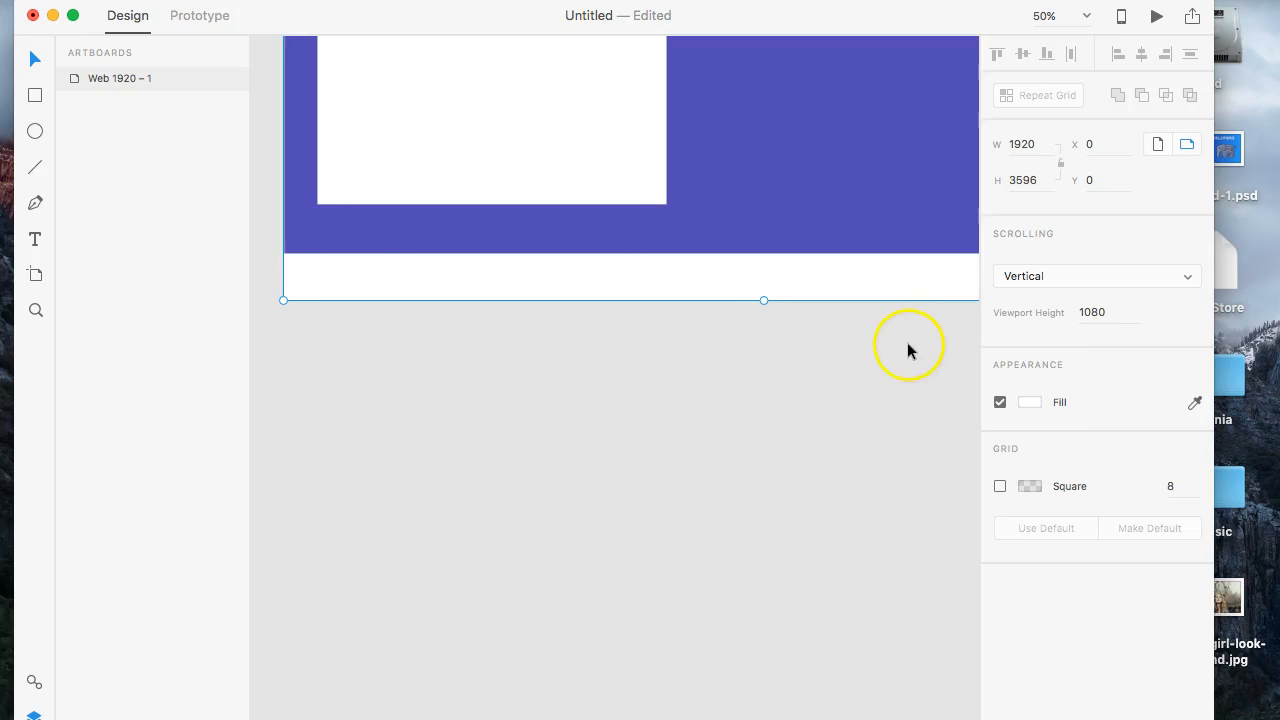
scroll(905, 342, "right", 4)
scroll(905, 342, "up", 8)
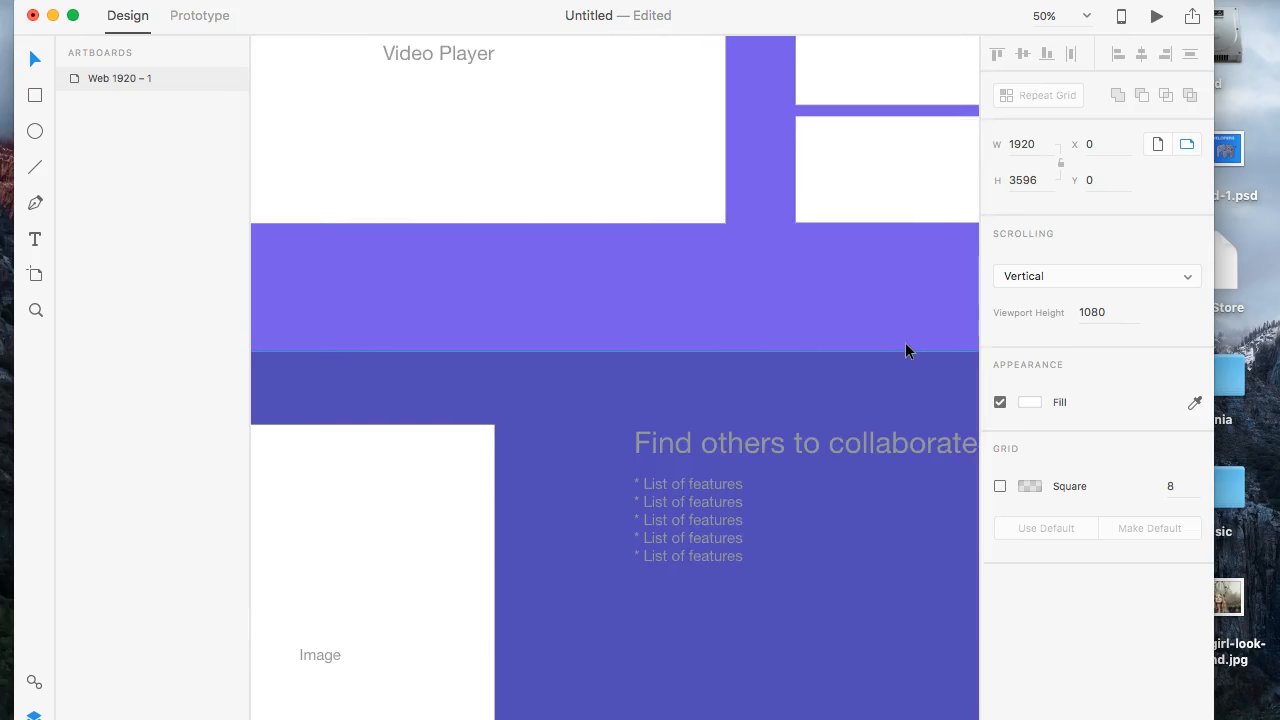
scroll(905, 350, "down", 10)
scroll(905, 350, "left", 2)
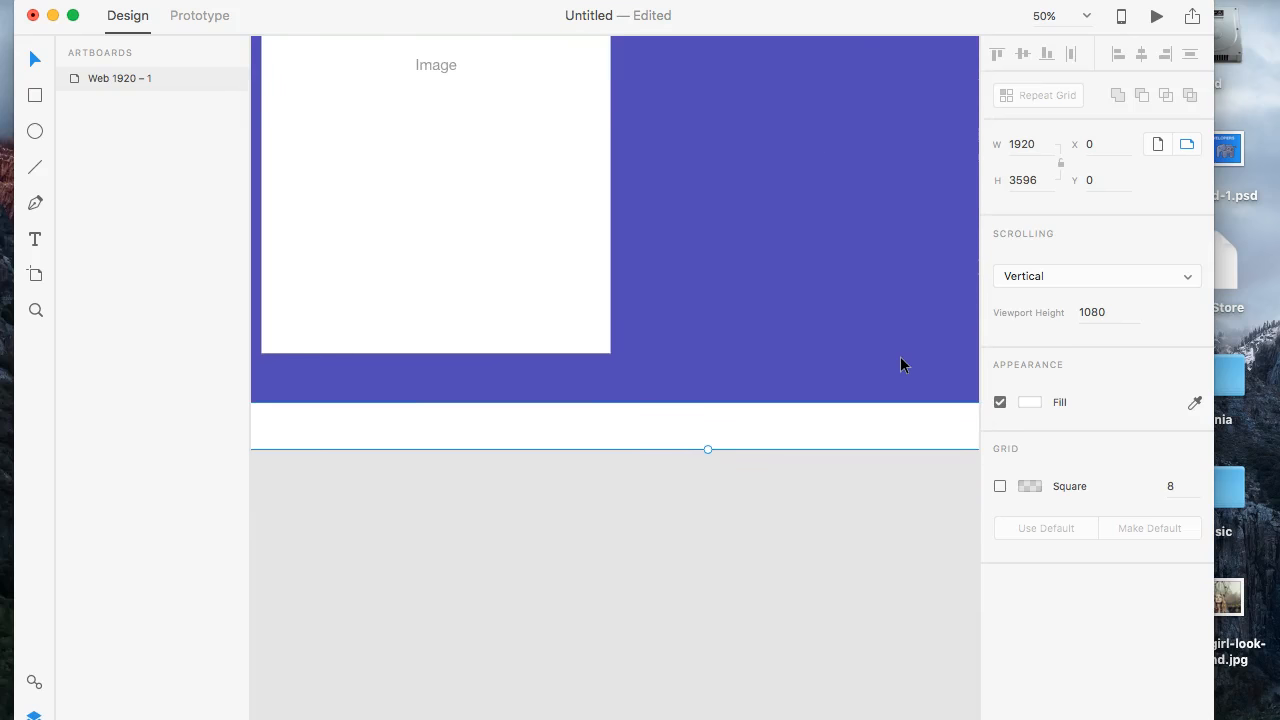
scroll(903, 363, "left", 3)
scroll(903, 363, "right", 3)
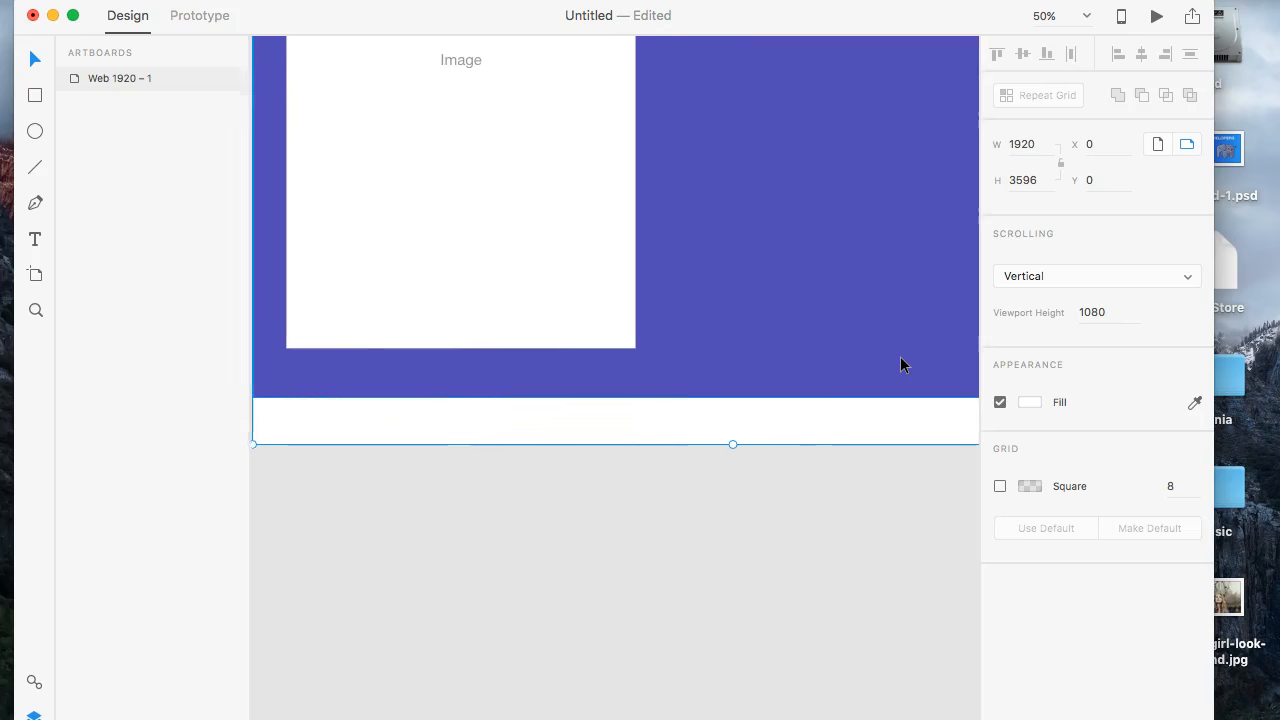
- Draw a rectangle about 1674 by 93 px over the blank strip below the collaboration section, starting at X 0, Y 3503
scroll(631, 340, "left", 2)
scroll(631, 340, "up", 1)
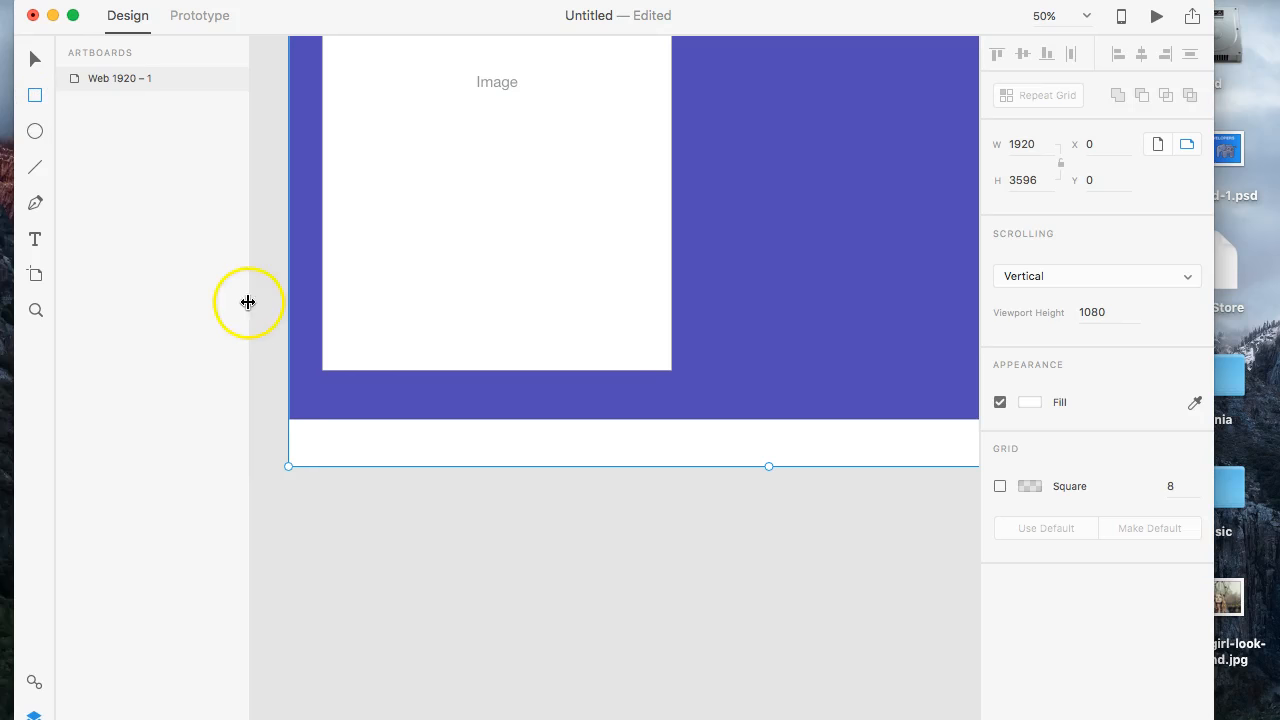
left_click_drag(289, 421, 1127, 468)
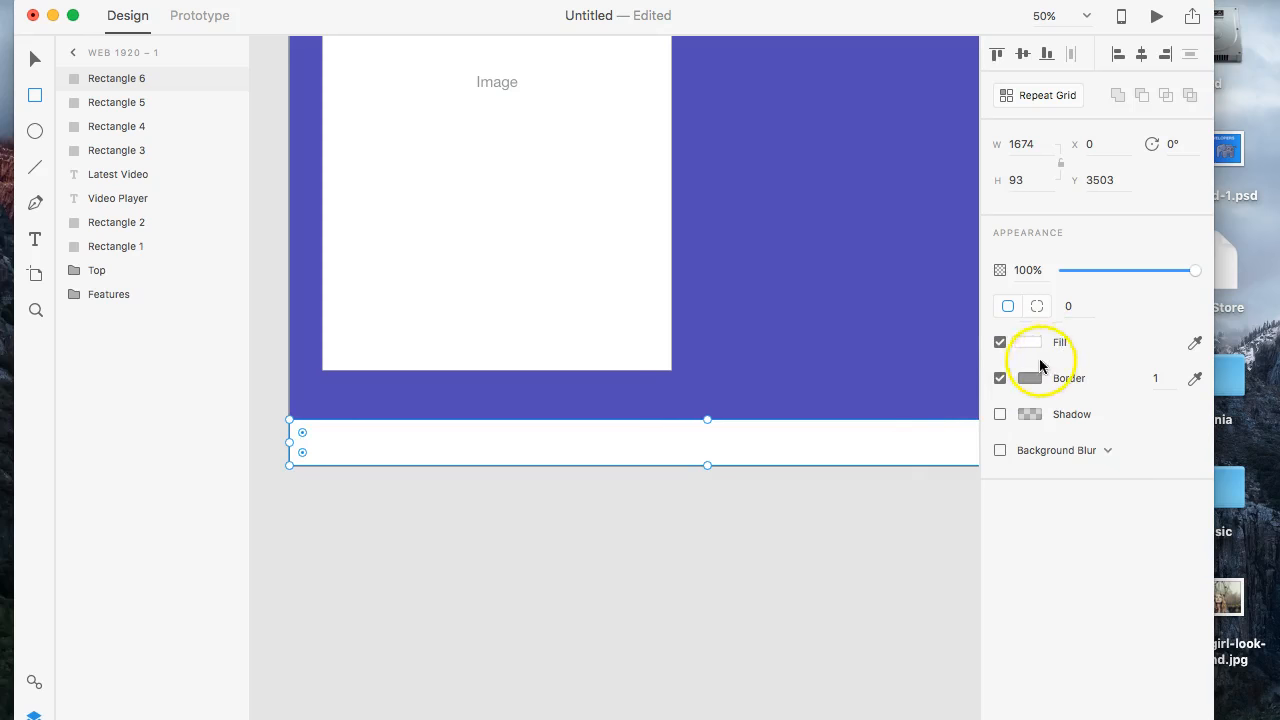
- Fill the new bottom rectangle with the dark navy colour #111B31
left_click(1033, 344)
left_click_drag(903, 316, 970, 390)
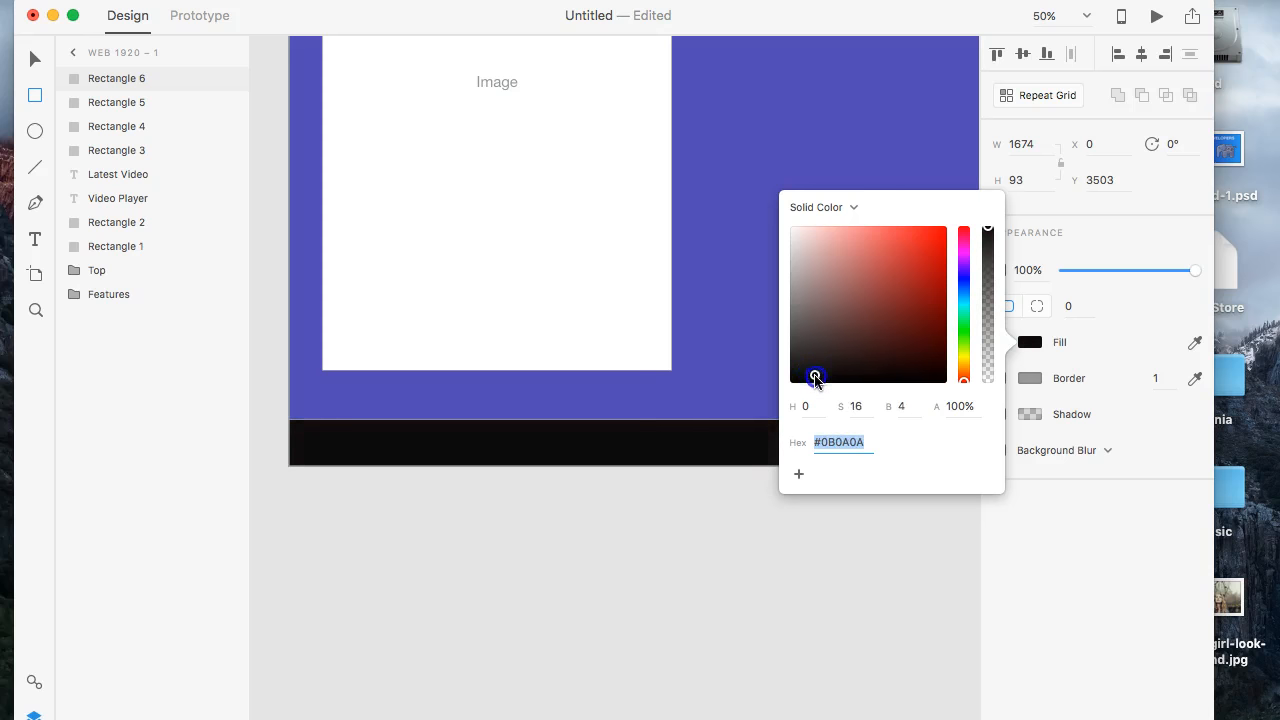
left_click_drag(966, 323, 963, 286)
mouse_move(866, 354)
left_mouse_down()
mouse_move(824, 364)
mouse_move(829, 380)
mouse_move(823, 334)
mouse_move(877, 371)
mouse_move(919, 346)
mouse_move(908, 371)
mouse_move(925, 376)
mouse_move(875, 360)
mouse_move(892, 340)
mouse_move(893, 360)
left_mouse_up()
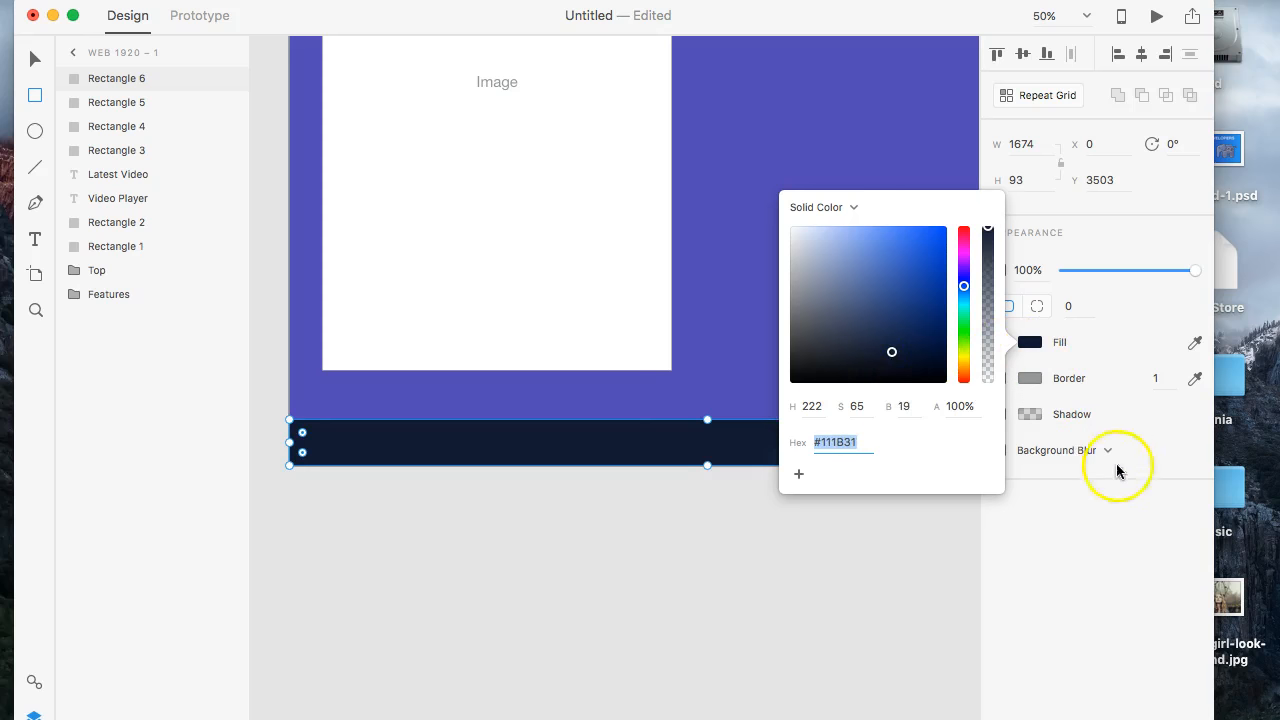
left_click(1102, 493)
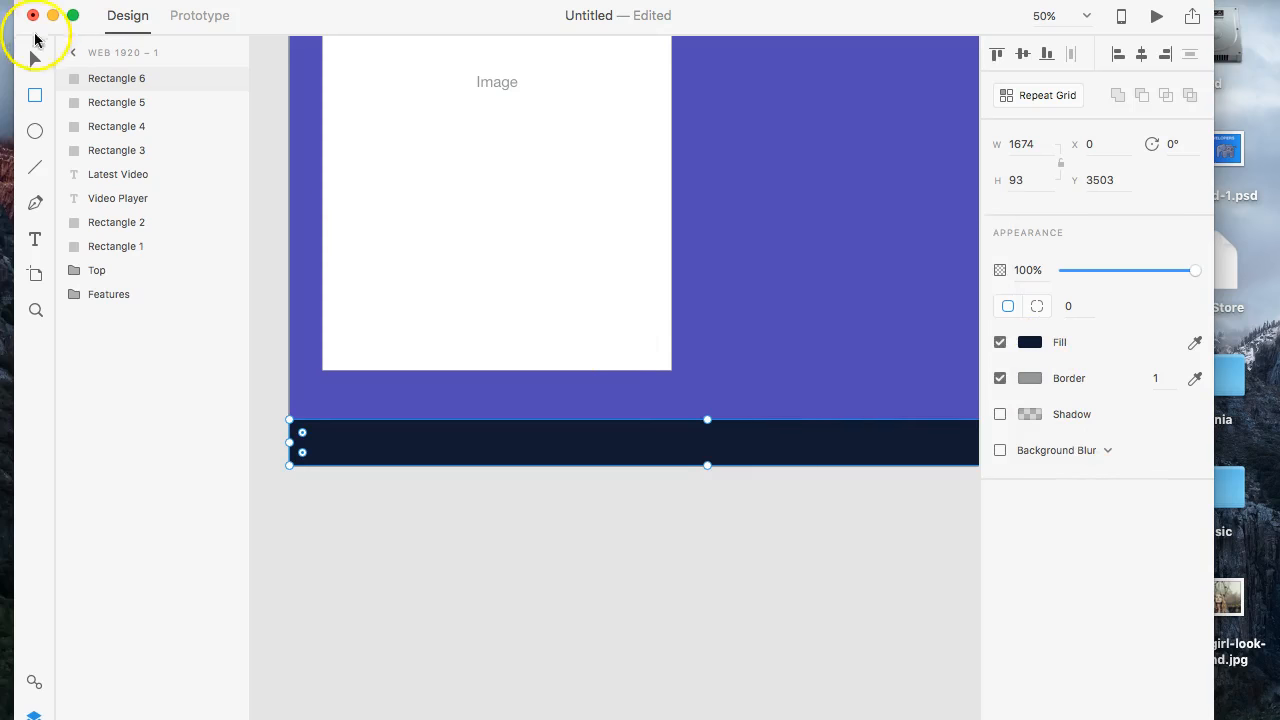
- Copy the bottom bar's fill colour #111B31 and apply it to the hero section's background rectangle
left_click(597, 483)
left_click(654, 458)
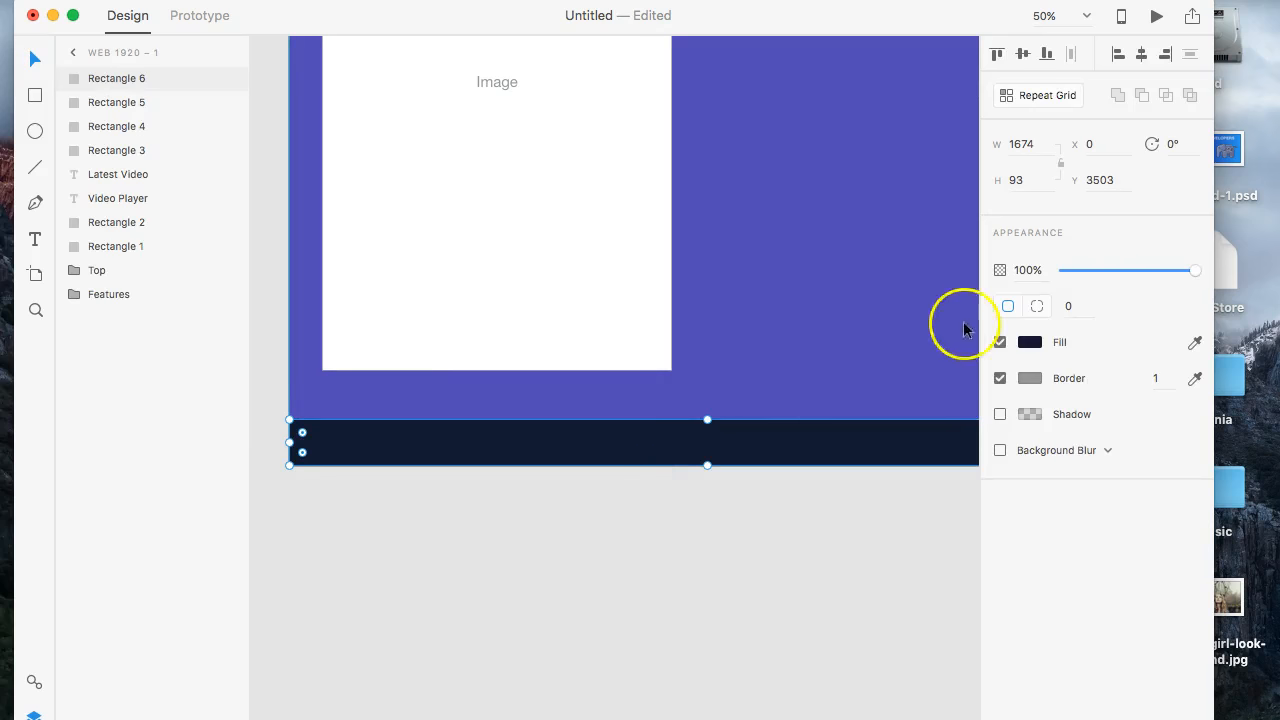
left_click(1029, 342)
key("ctrl+c")
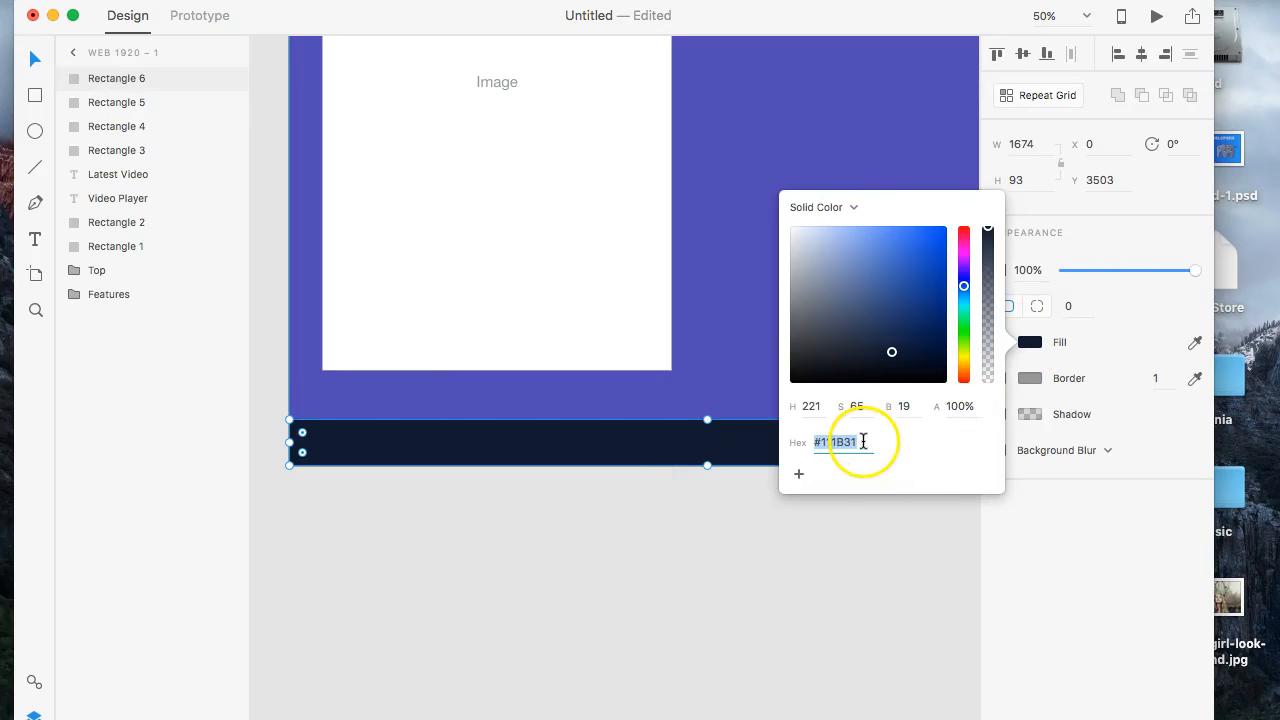
left_click(871, 549)
scroll(837, 337, "up", 15)
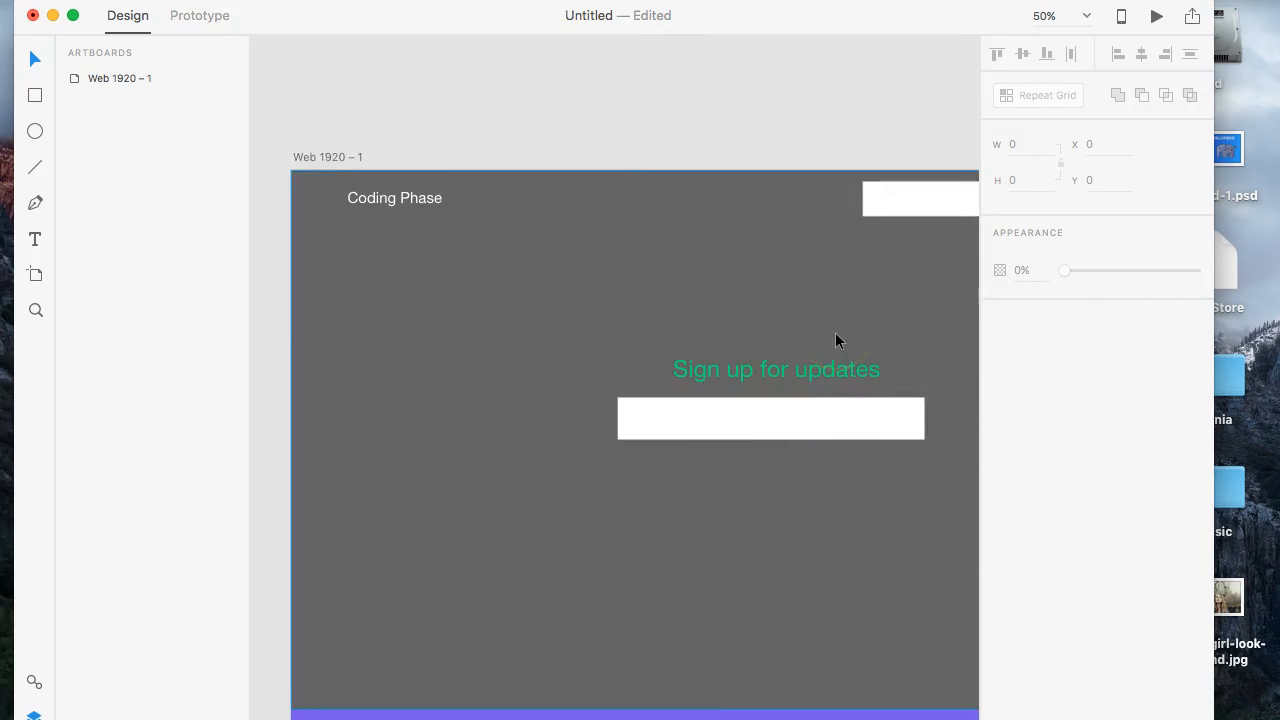
left_click(834, 268)
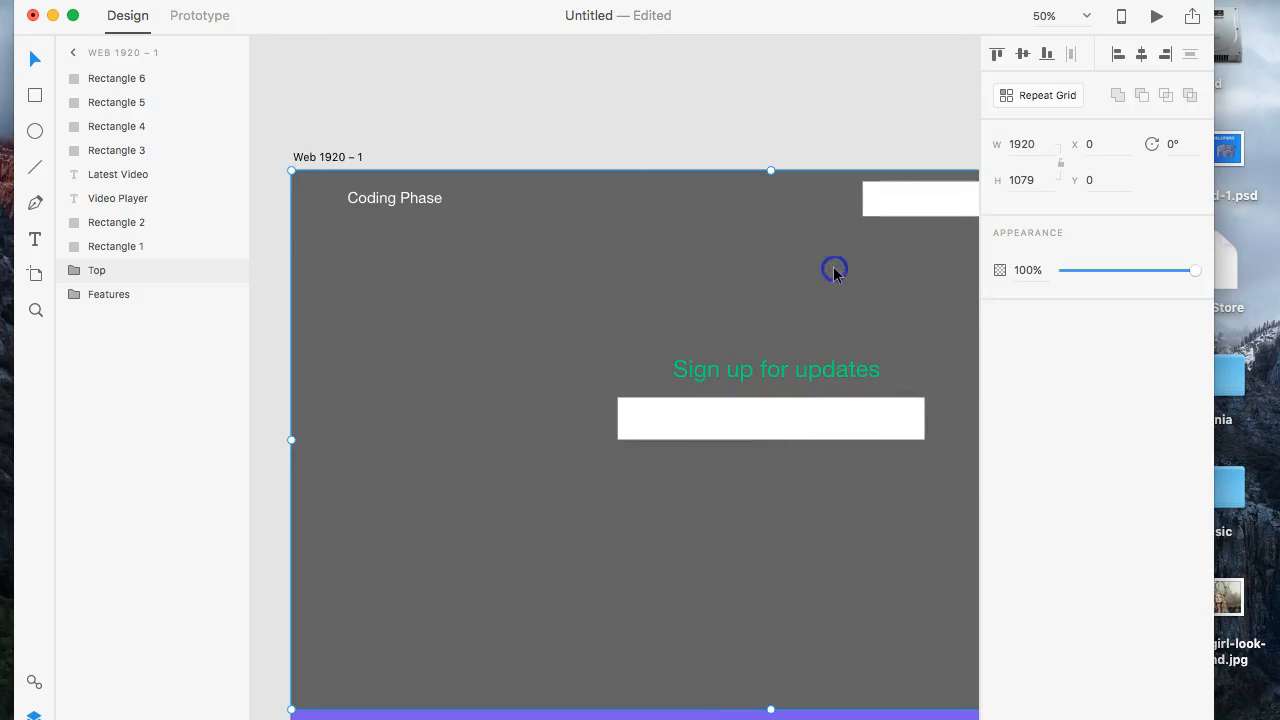
left_click(900, 314)
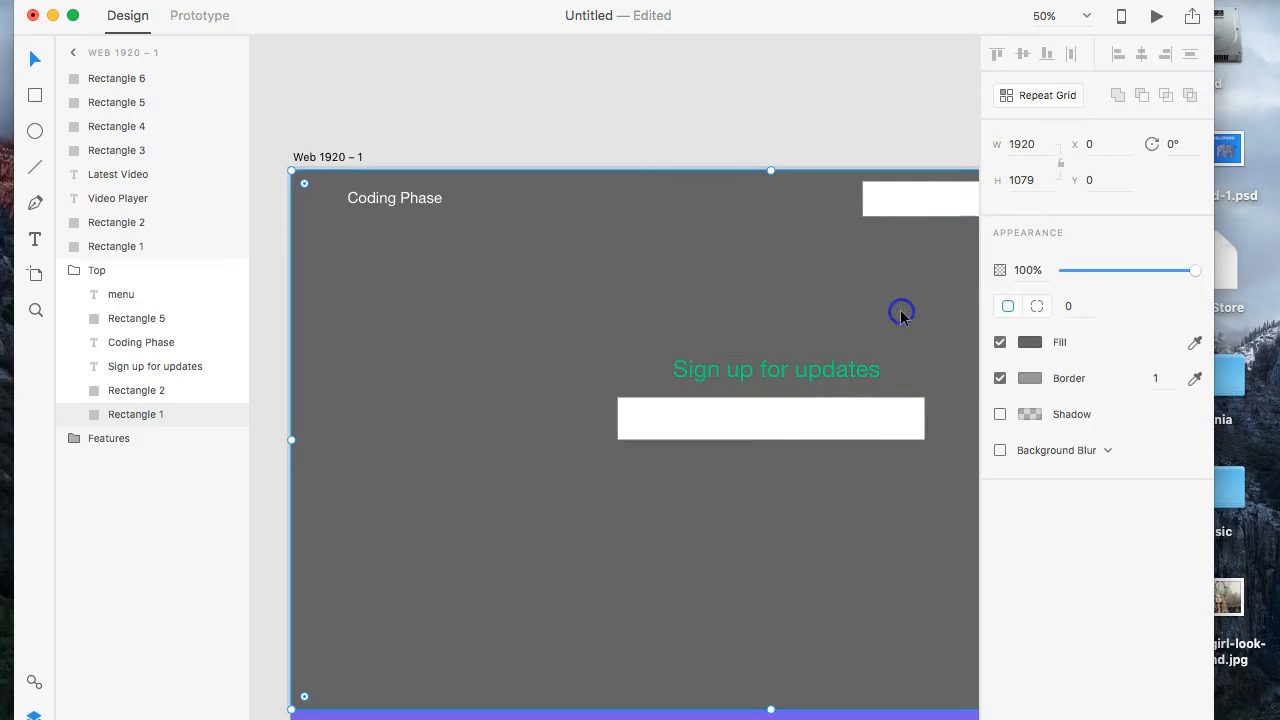
left_click(1032, 343)
key("ctrl+v")
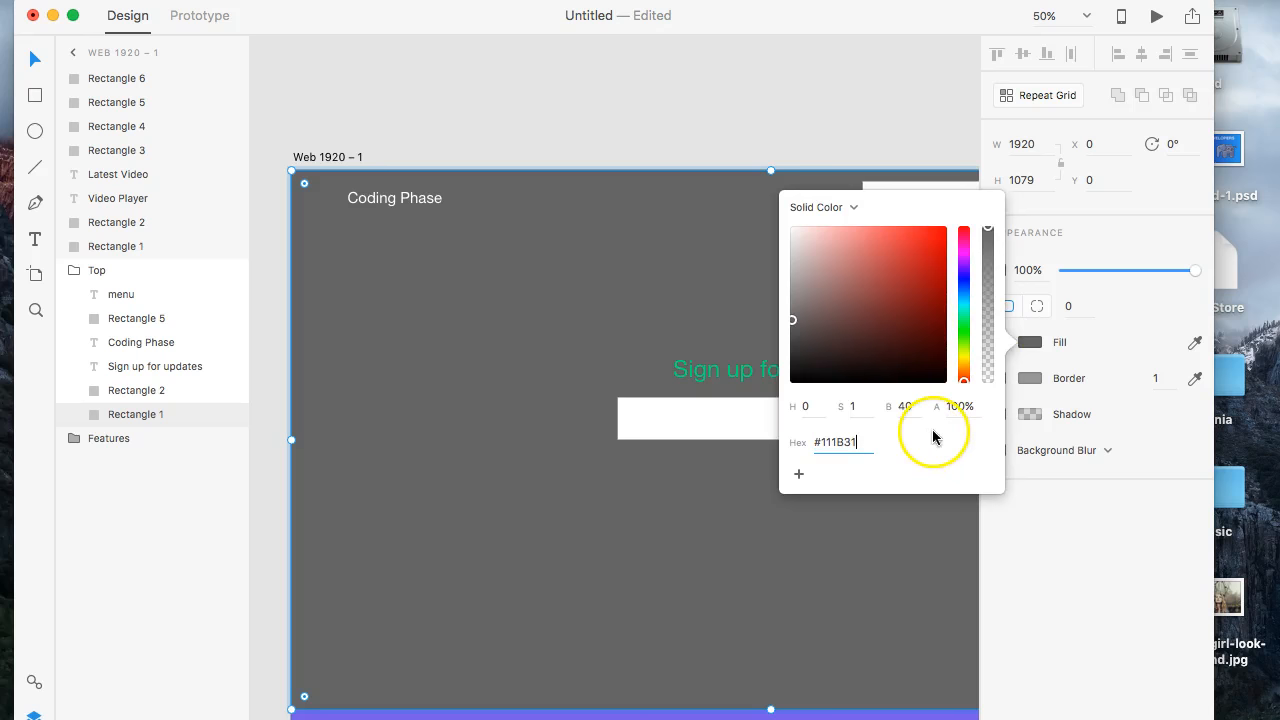
key("Return")
left_click(857, 594)
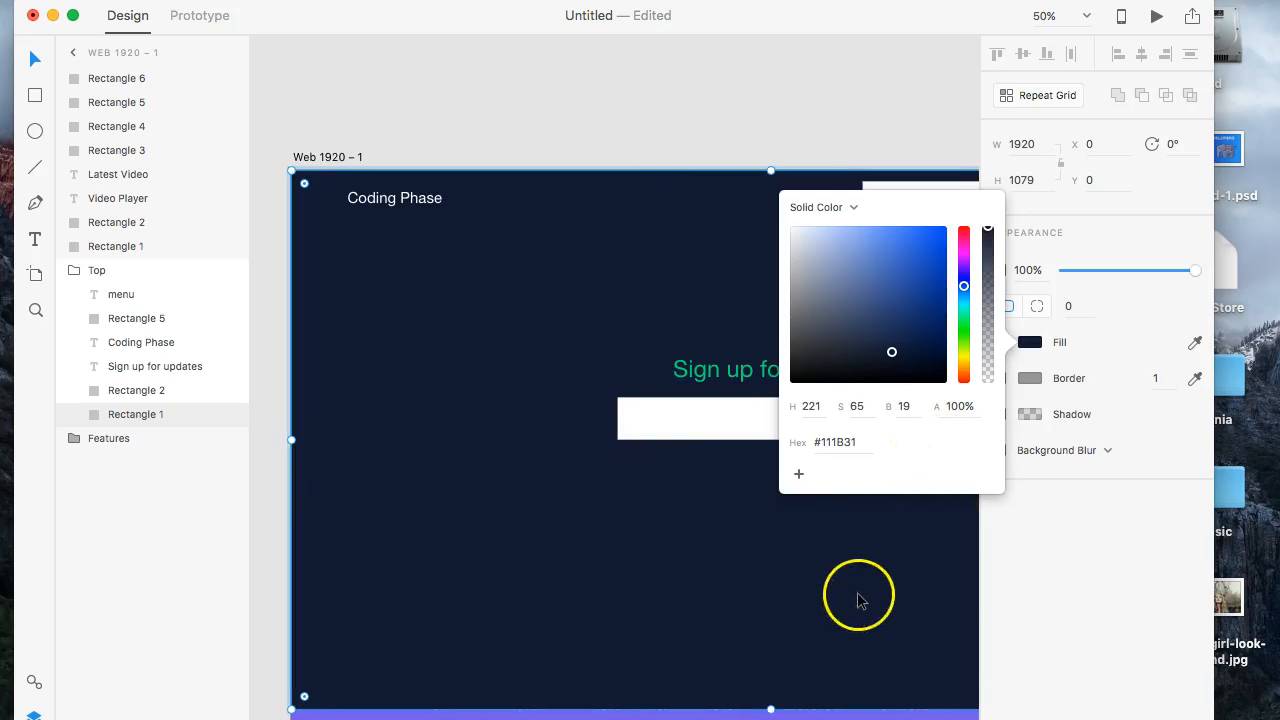
- Widen the navy bottom bar to the full artboard width of 1920 px
scroll(857, 594, "down", 10)
scroll(857, 594, "down", 10)
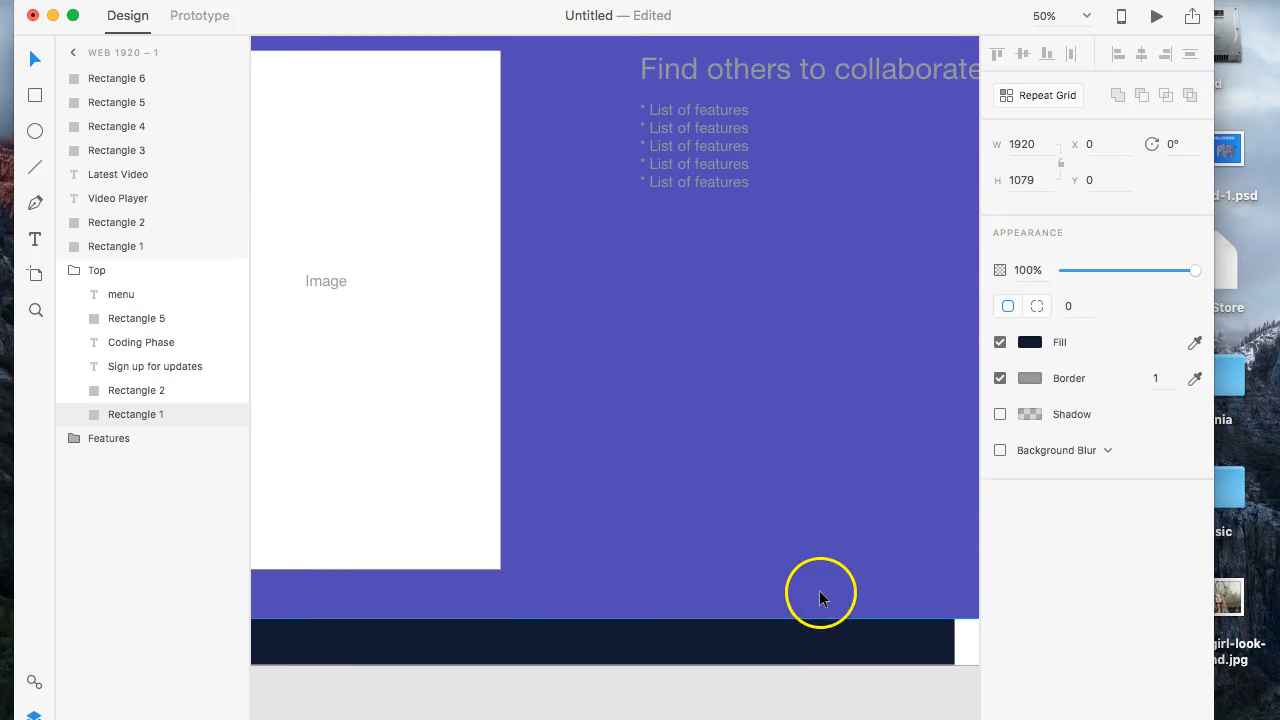
scroll(819, 592, "right", 5)
scroll(819, 592, "down", 1)
left_click(719, 600)
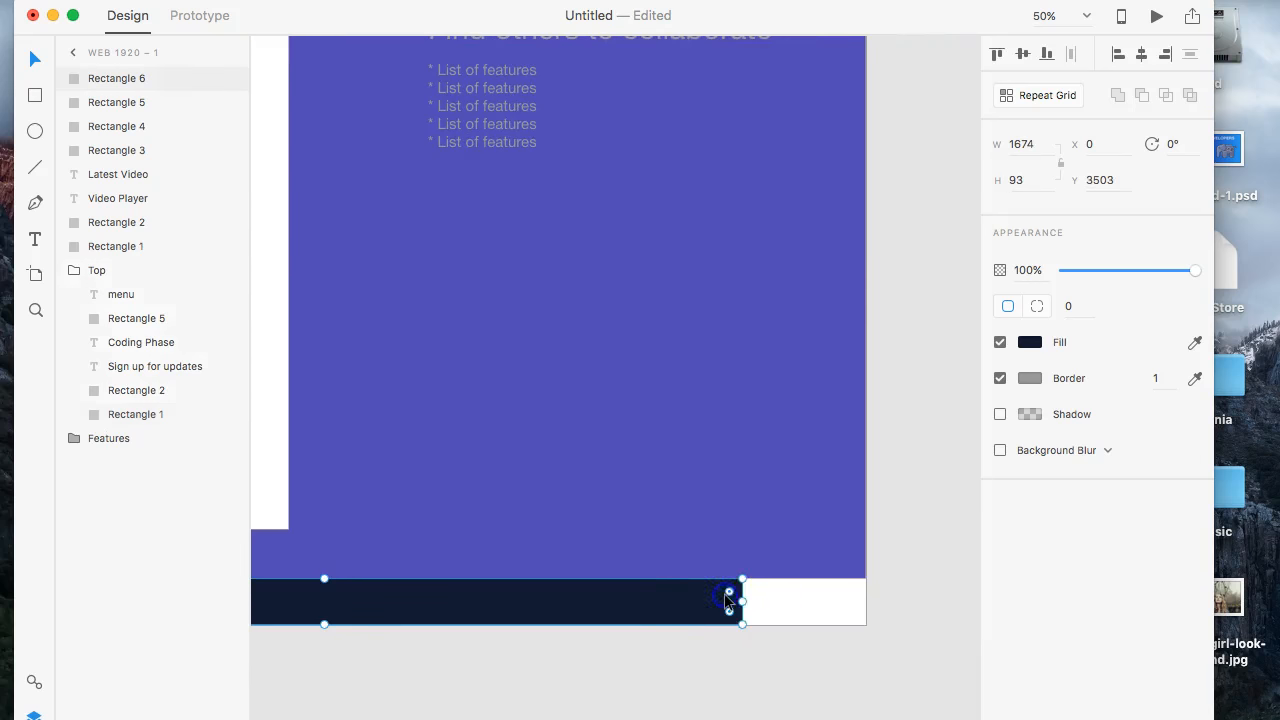
left_click_drag(746, 602, 855, 602)
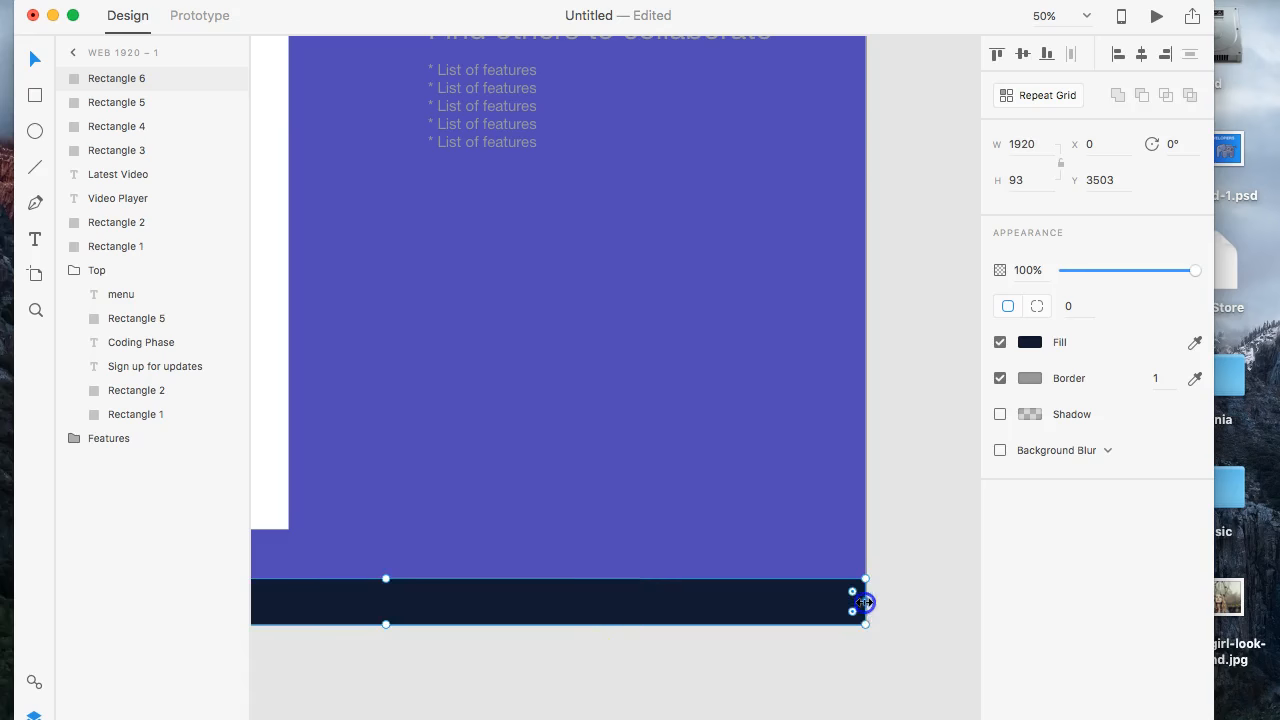
- Review the recoloured hero, the latest-video section and the navy bottom bar across the page
scroll(614, 614, "left", 5)
scroll(614, 614, "up", 10)
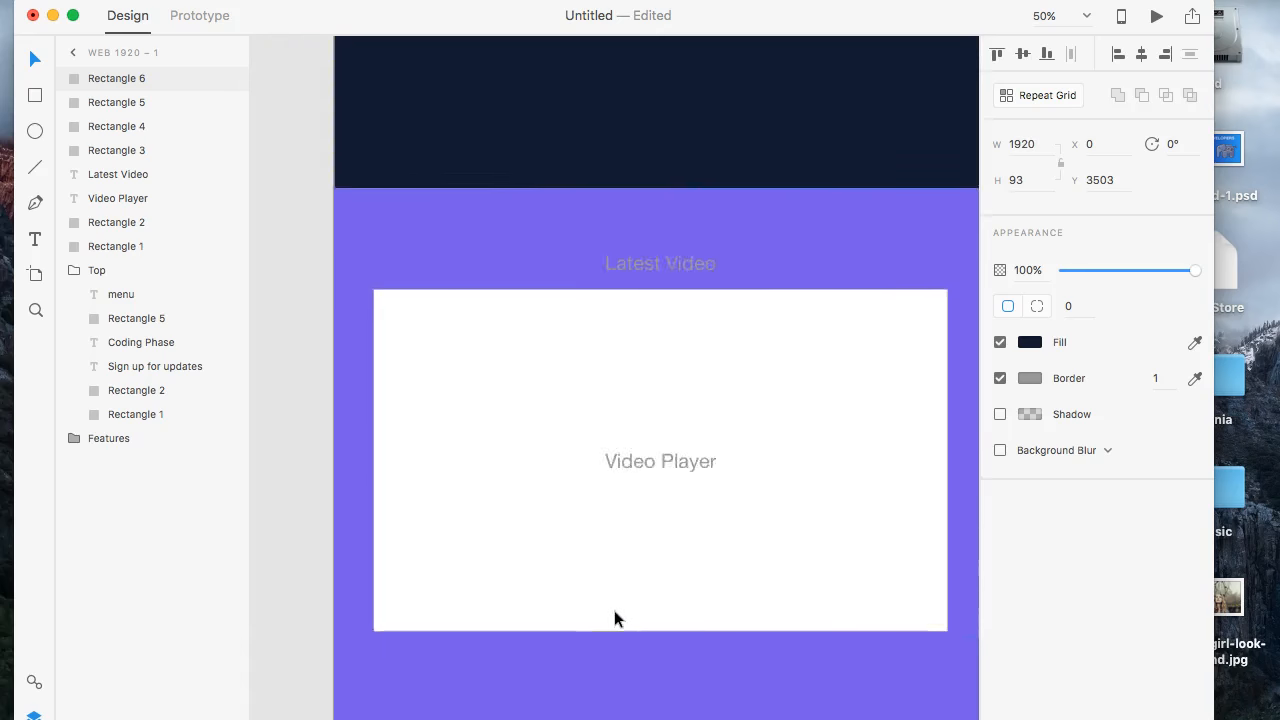
scroll(614, 618, "right", 5)
scroll(614, 618, "up", 7)
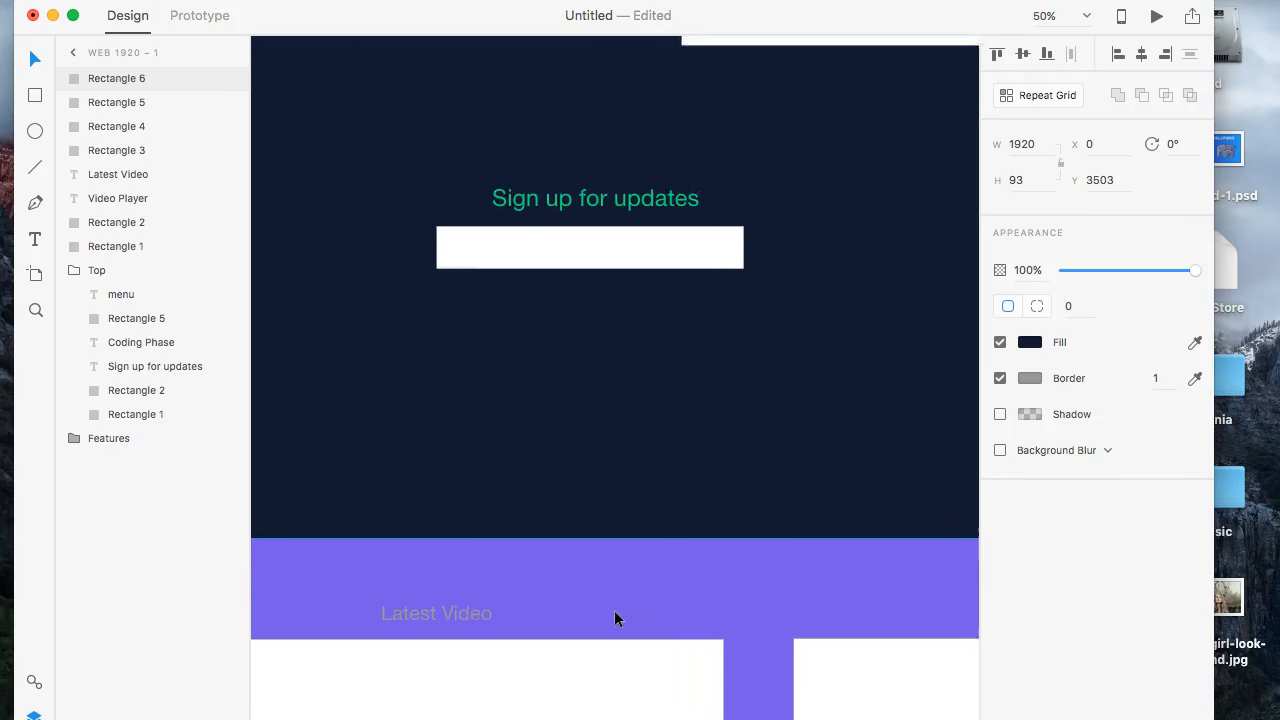
scroll(614, 618, "up", 5)
scroll(614, 618, "left", 3)
scroll(614, 618, "down", 3)
scroll(614, 618, "right", 4)
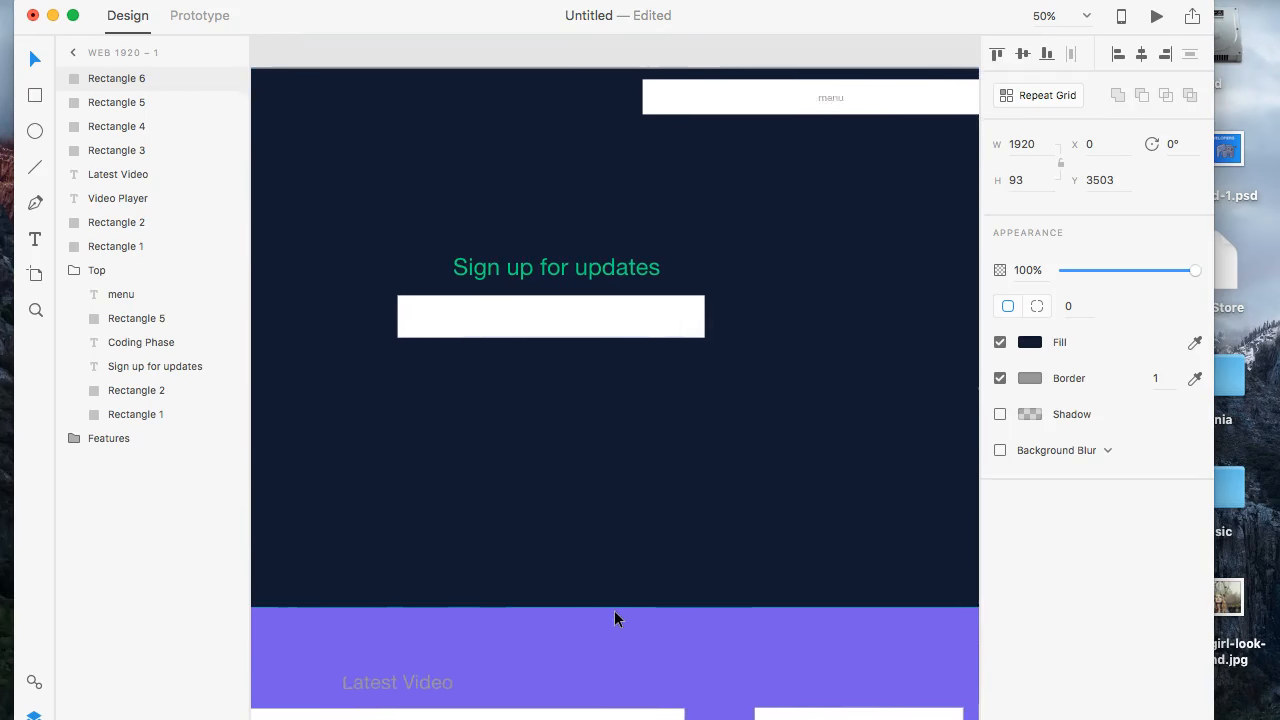
scroll(614, 618, "right", 3)
scroll(680, 410, "down", 15)
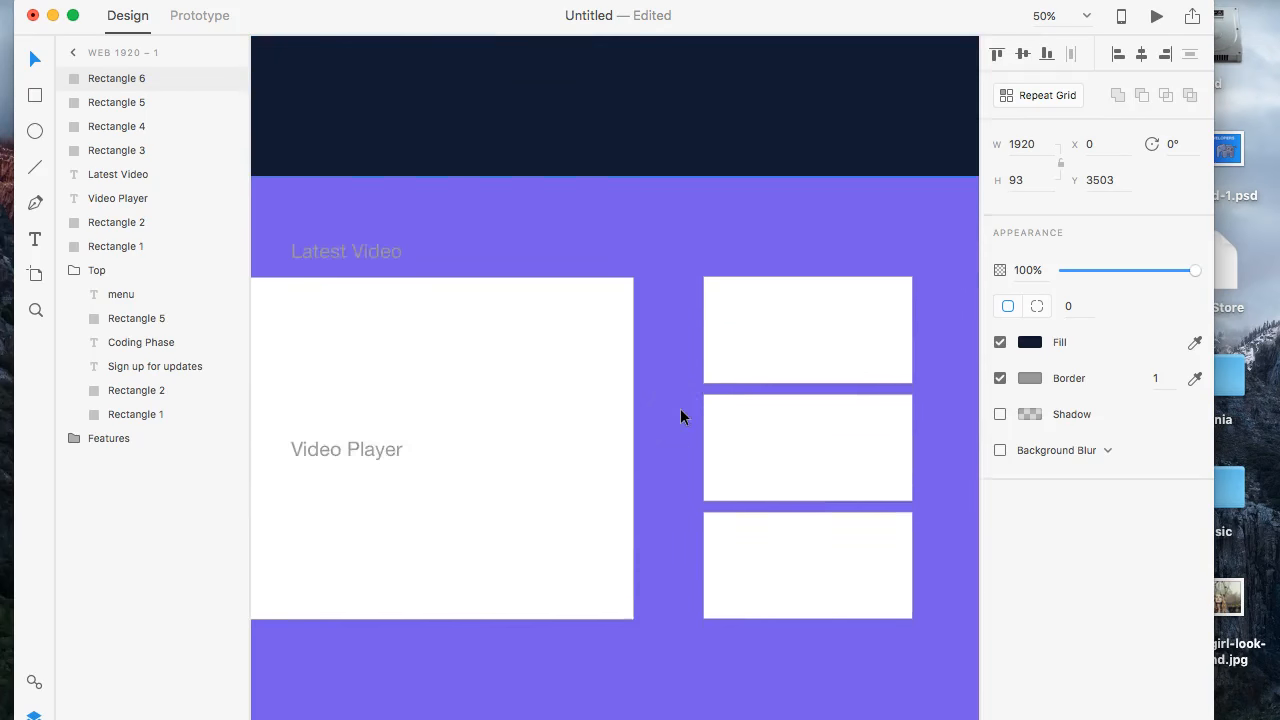
scroll(680, 416, "down", 8)
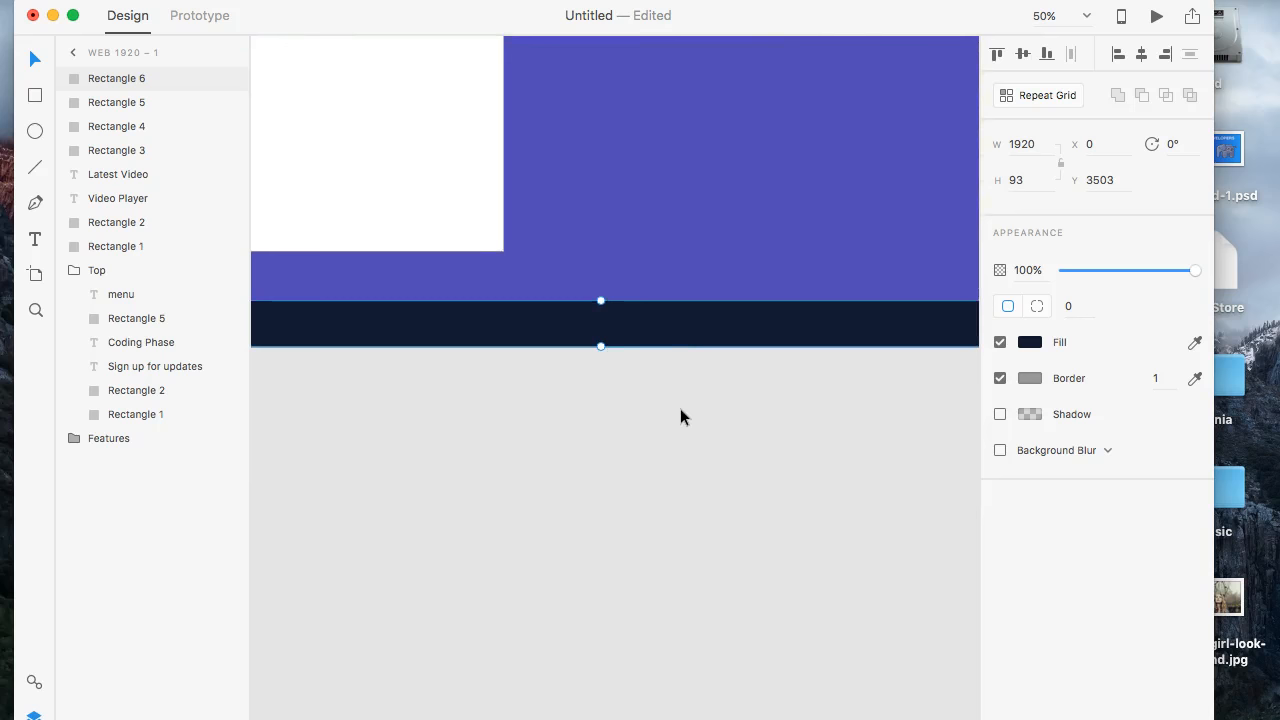
scroll(680, 416, "left", 5)
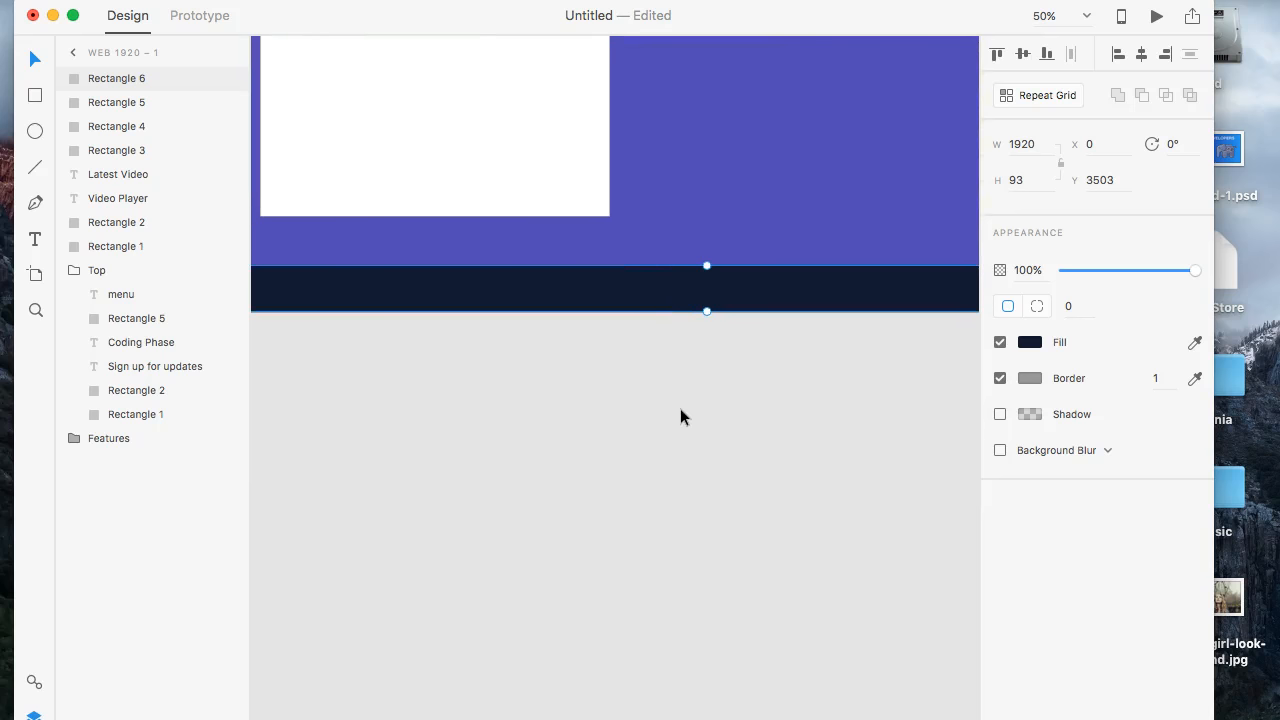
scroll(680, 417, "left", 3)
scroll(680, 417, "right", 8)
scroll(680, 417, "up", 1)
scroll(680, 417, "left", 5)
scroll(680, 417, "up", 1)
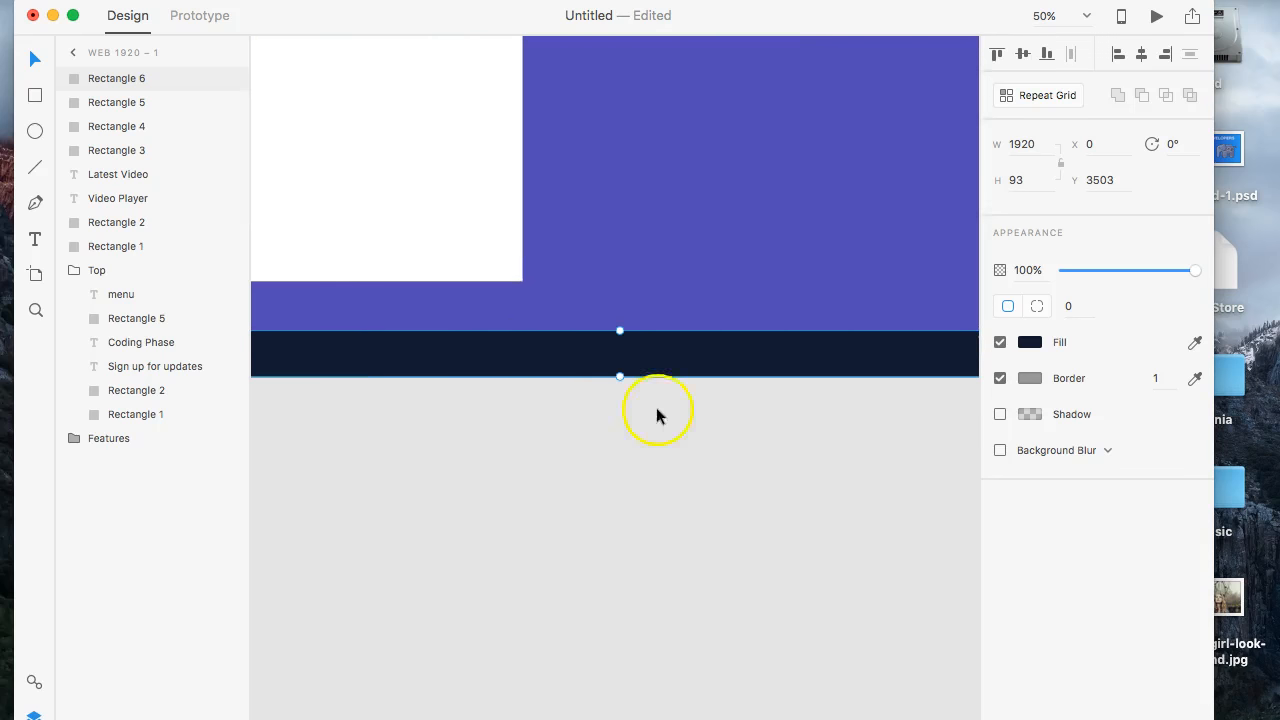
- Add the text "Footer" to the navy bottom bar and center it horizontally and vertically on the bar
scroll(385, 365, "left", 5)
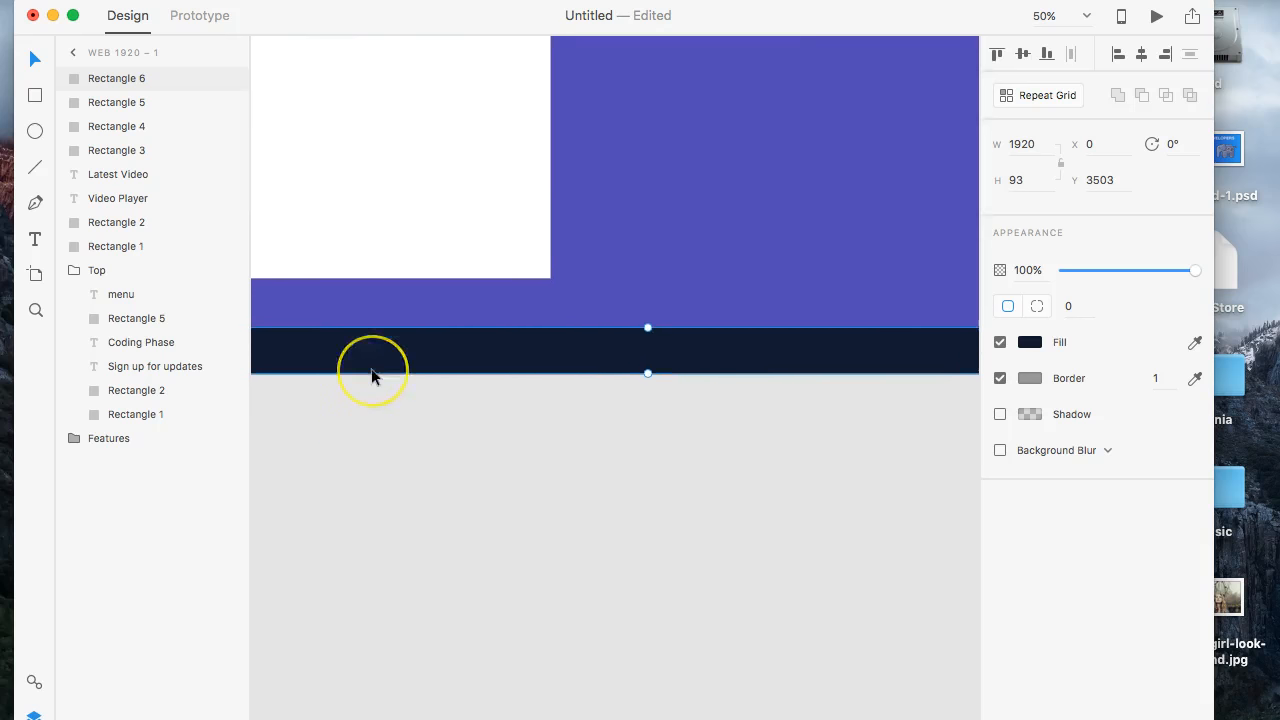
scroll(380, 376, "up", 1)
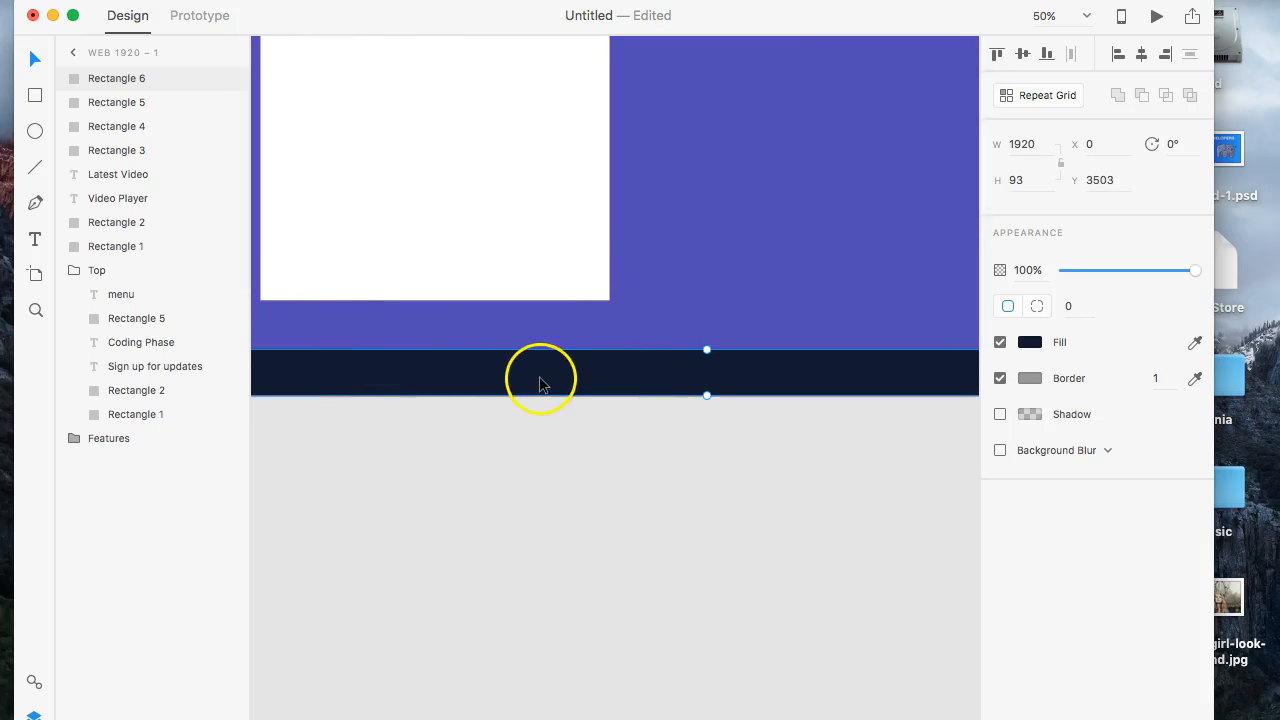
key("t")
left_click(644, 375)
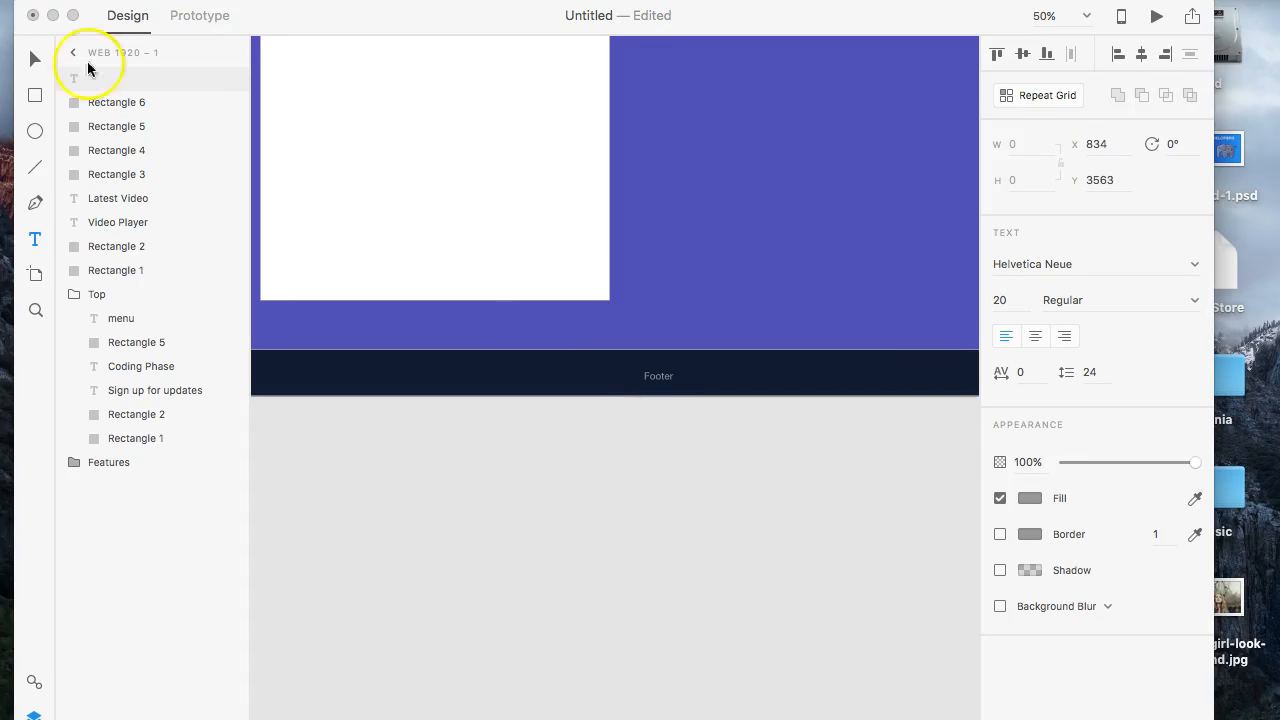
left_click(36, 58)
left_click(624, 385, "shift")
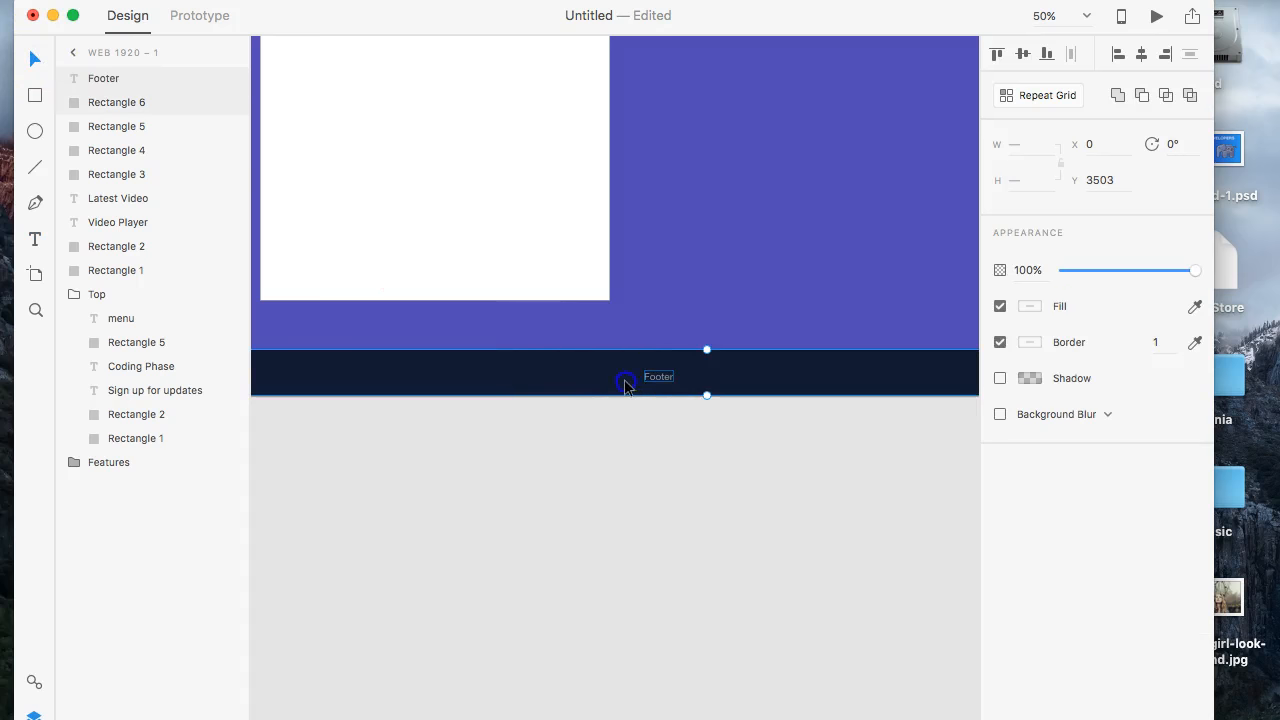
left_click(1141, 53)
left_click(1023, 55)
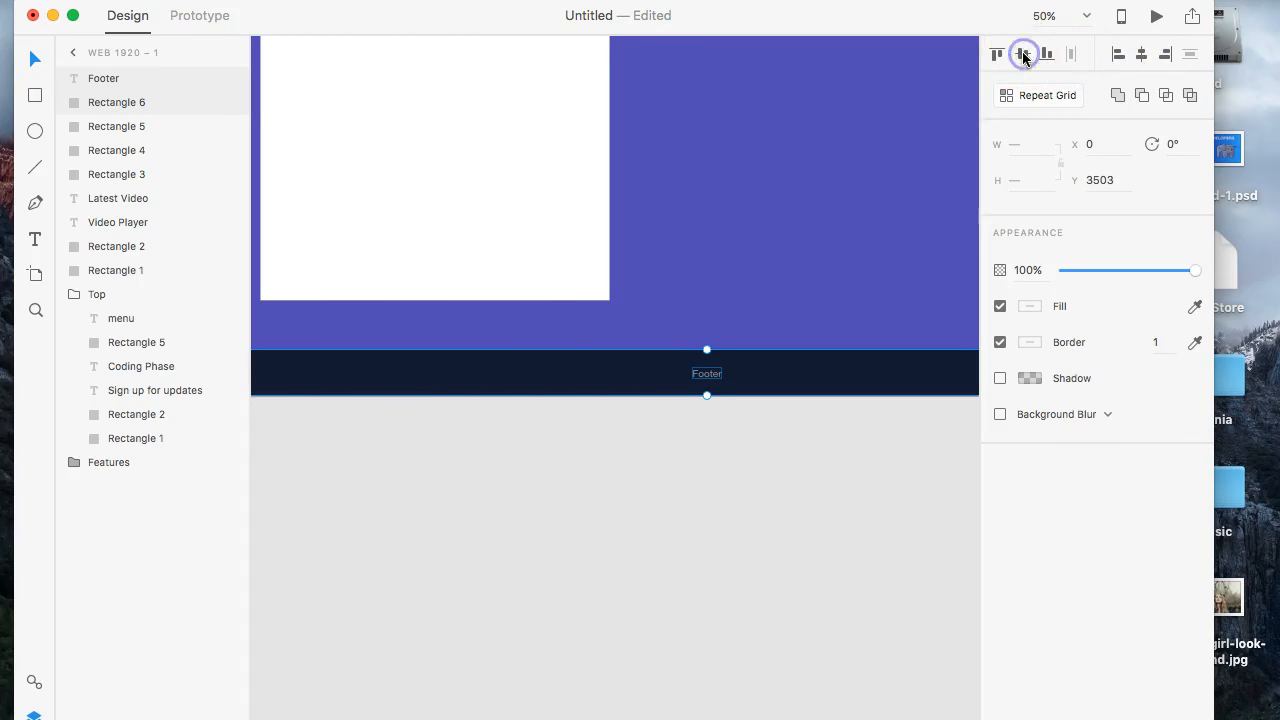
- Look over the whole page layout from the footer up to the hero and back down to the collaboration section
scroll(844, 330, "up", 10)
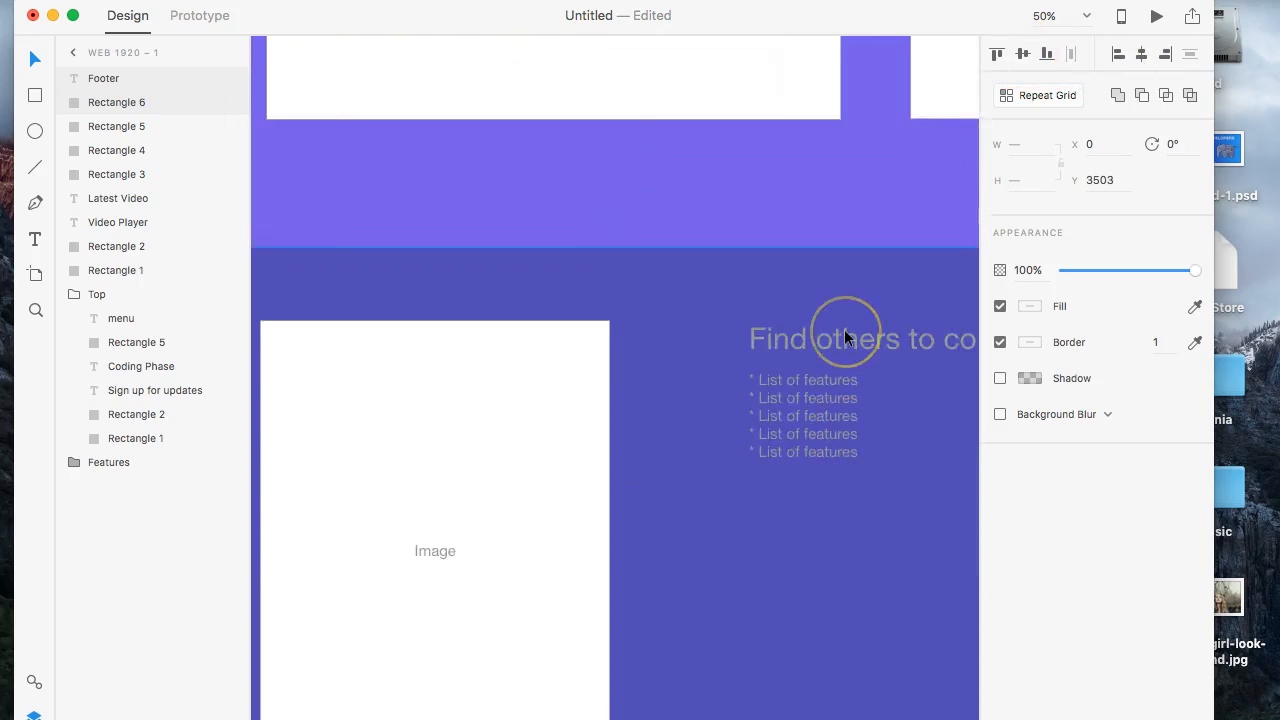
scroll(844, 330, "down", 5)
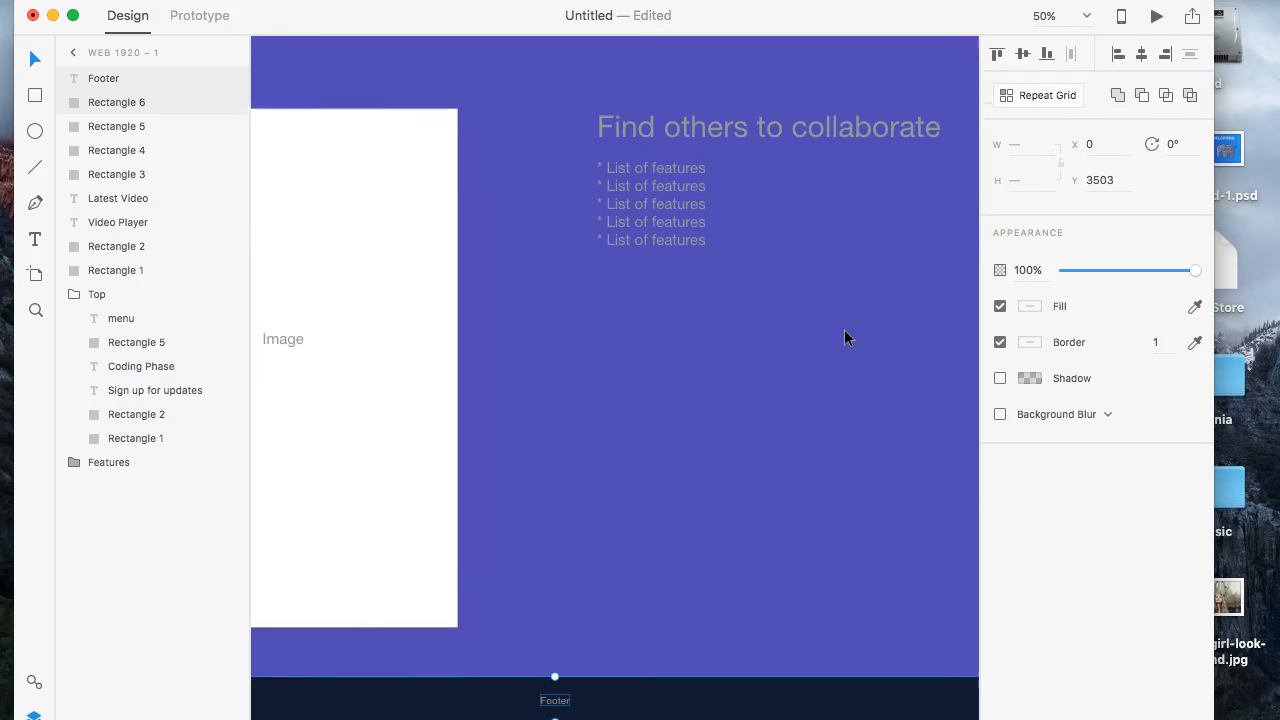
scroll(845, 331, "right", 1)
scroll(845, 331, "left", 3)
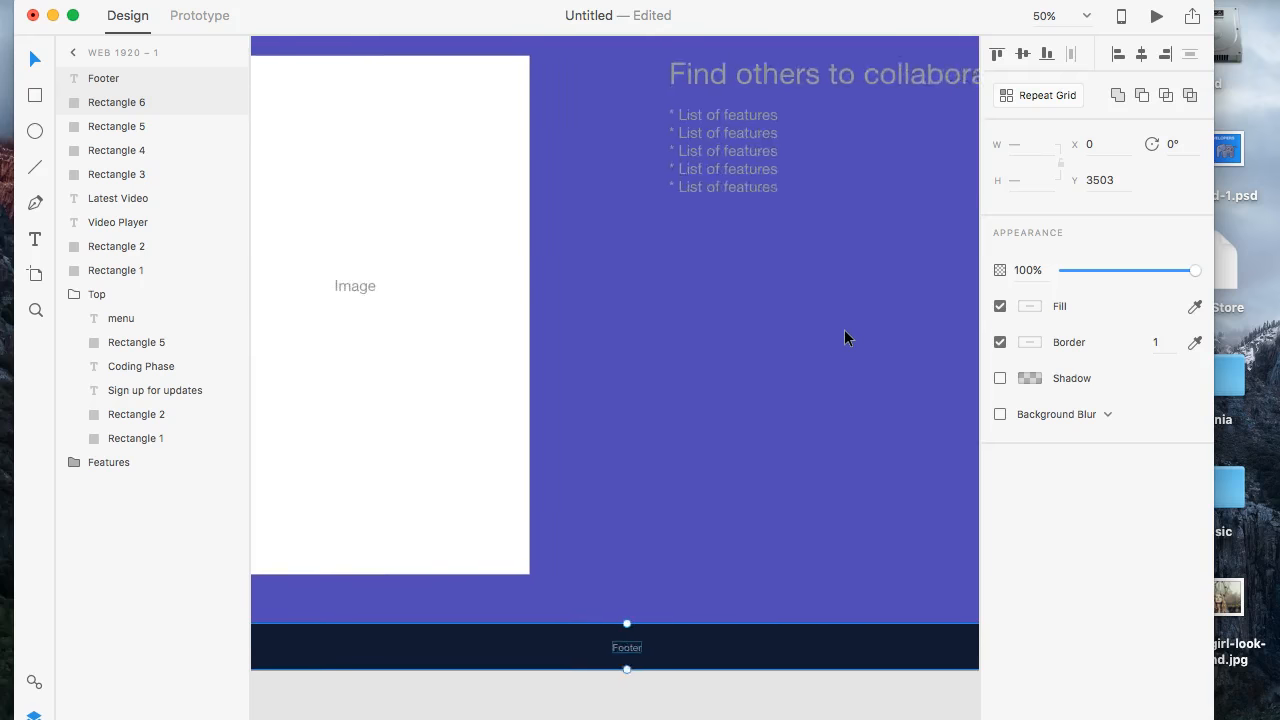
scroll(845, 331, "right", 8)
scroll(844, 329, "left", 8)
scroll(844, 329, "up", 10)
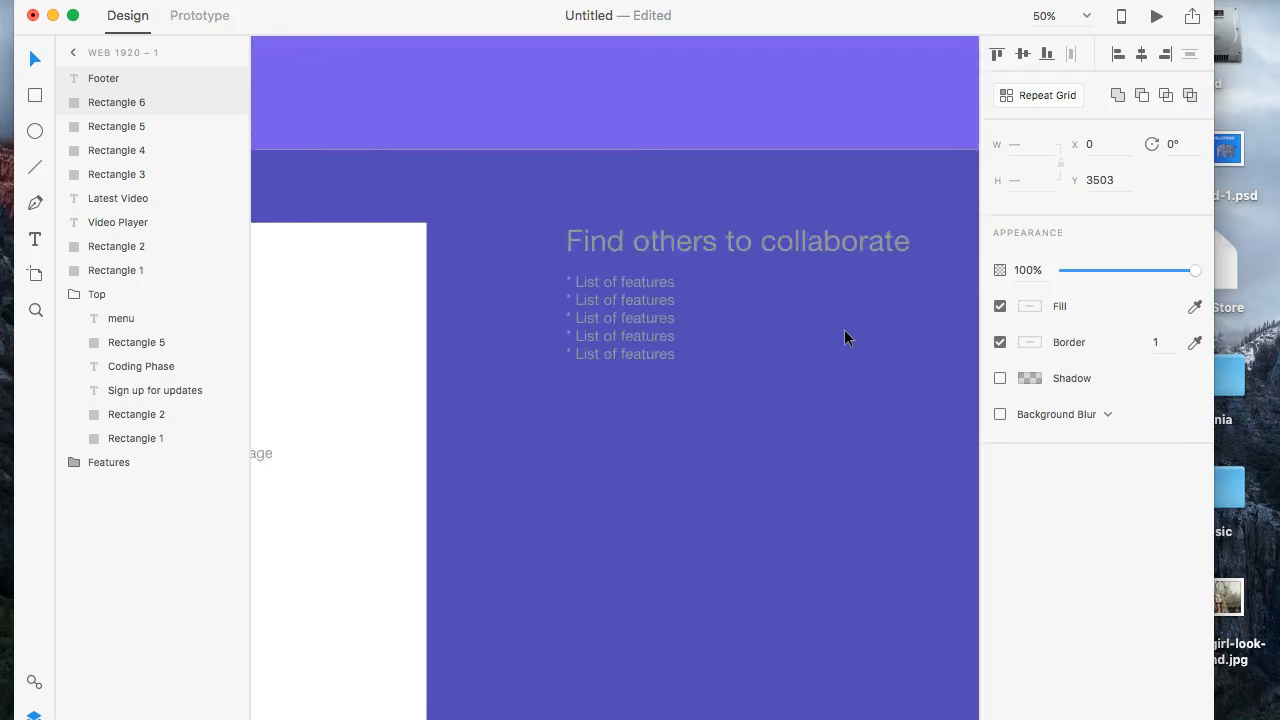
scroll(844, 330, "up", 15)
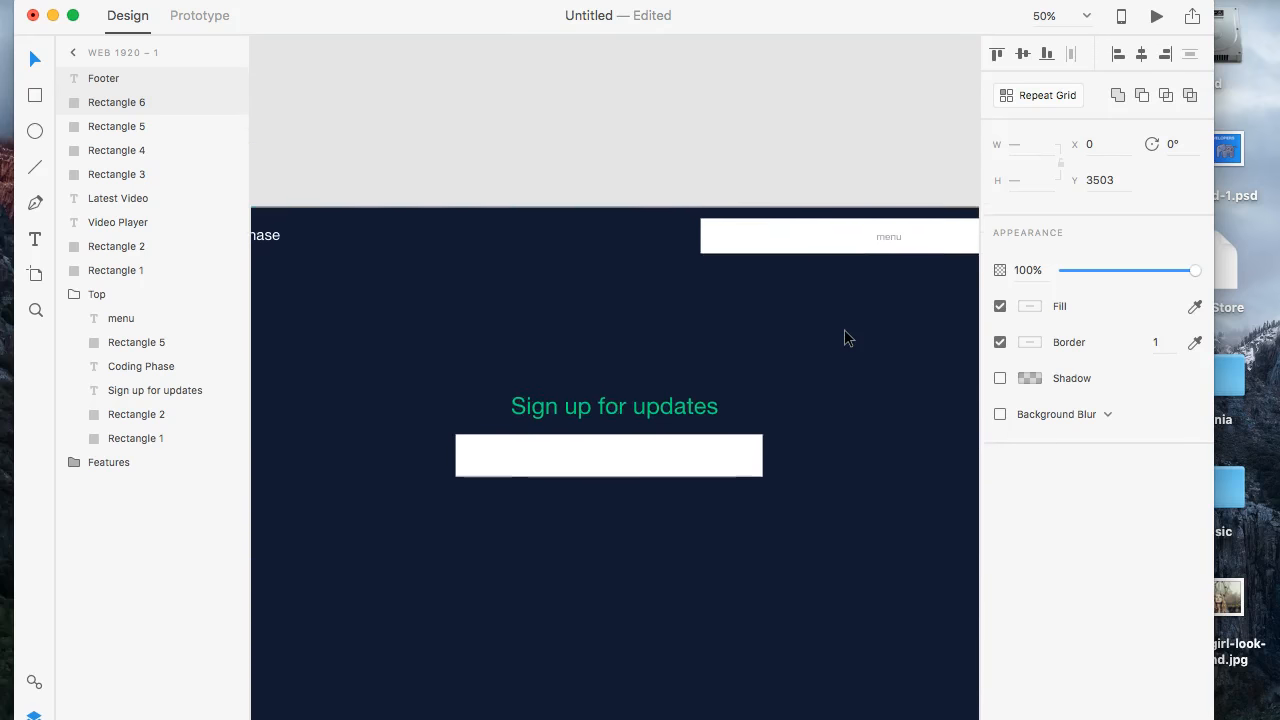
scroll(844, 338, "down", 5)
scroll(844, 338, "left", 3)
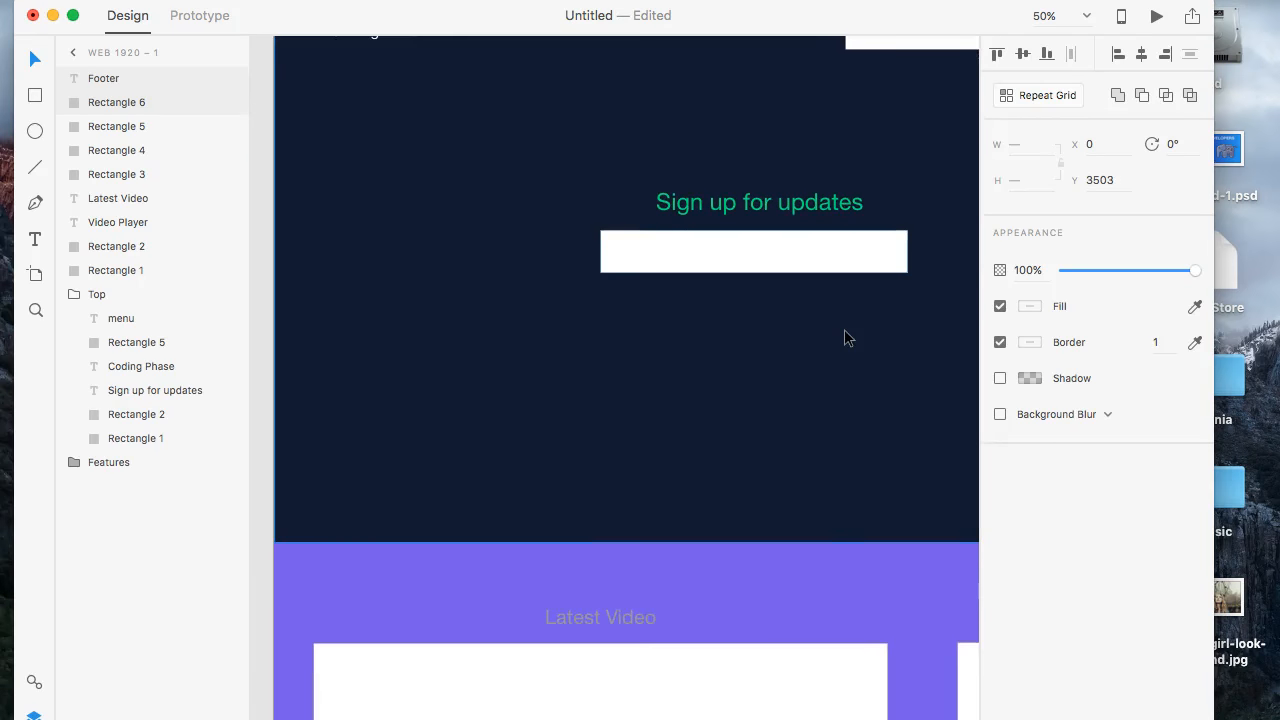
scroll(844, 338, "down", 2)
scroll(844, 338, "right", 2)
scroll(844, 338, "down", 2)
scroll(844, 338, "right", 1)
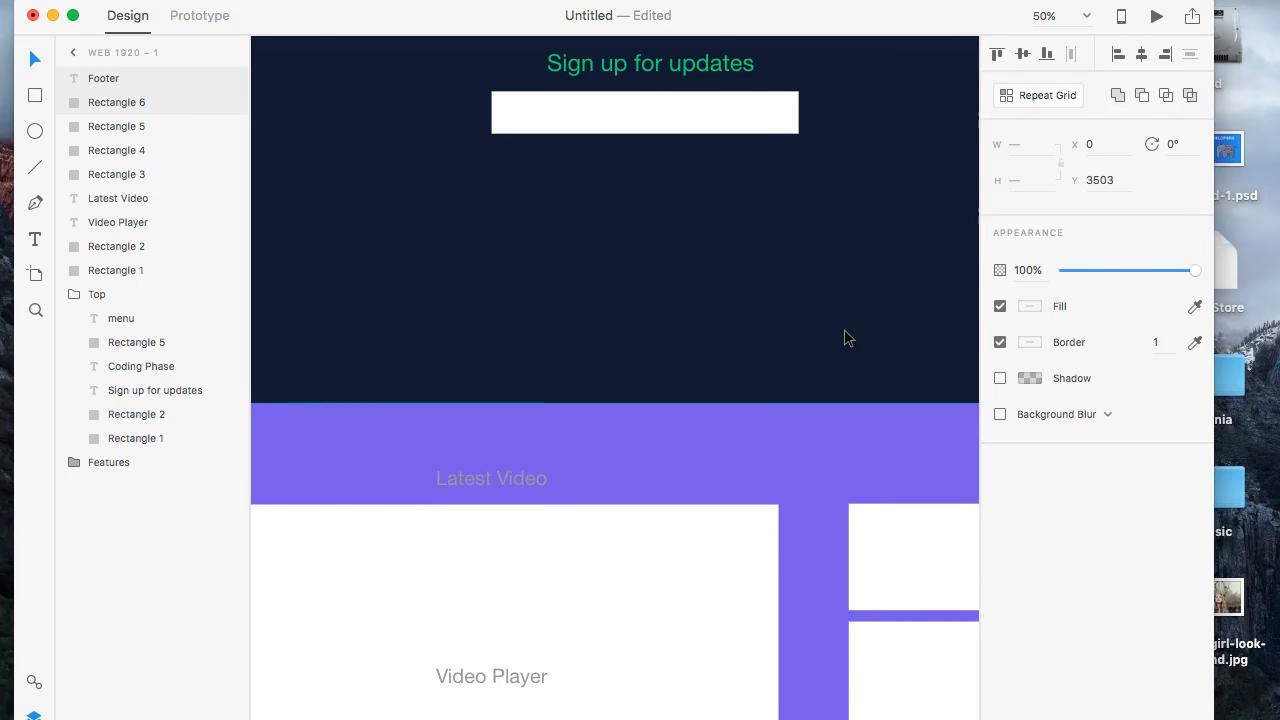
scroll(844, 338, "down", 3)
scroll(844, 338, "right", 4)
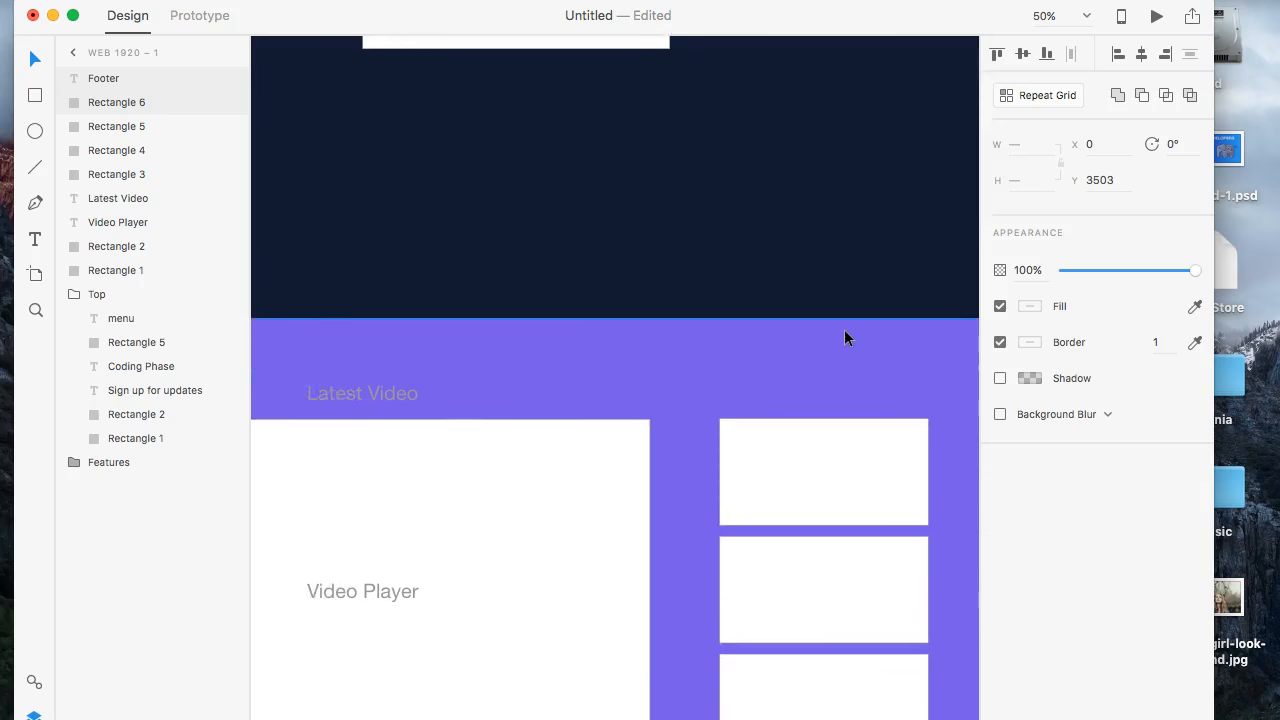
scroll(847, 335, "down", 8)
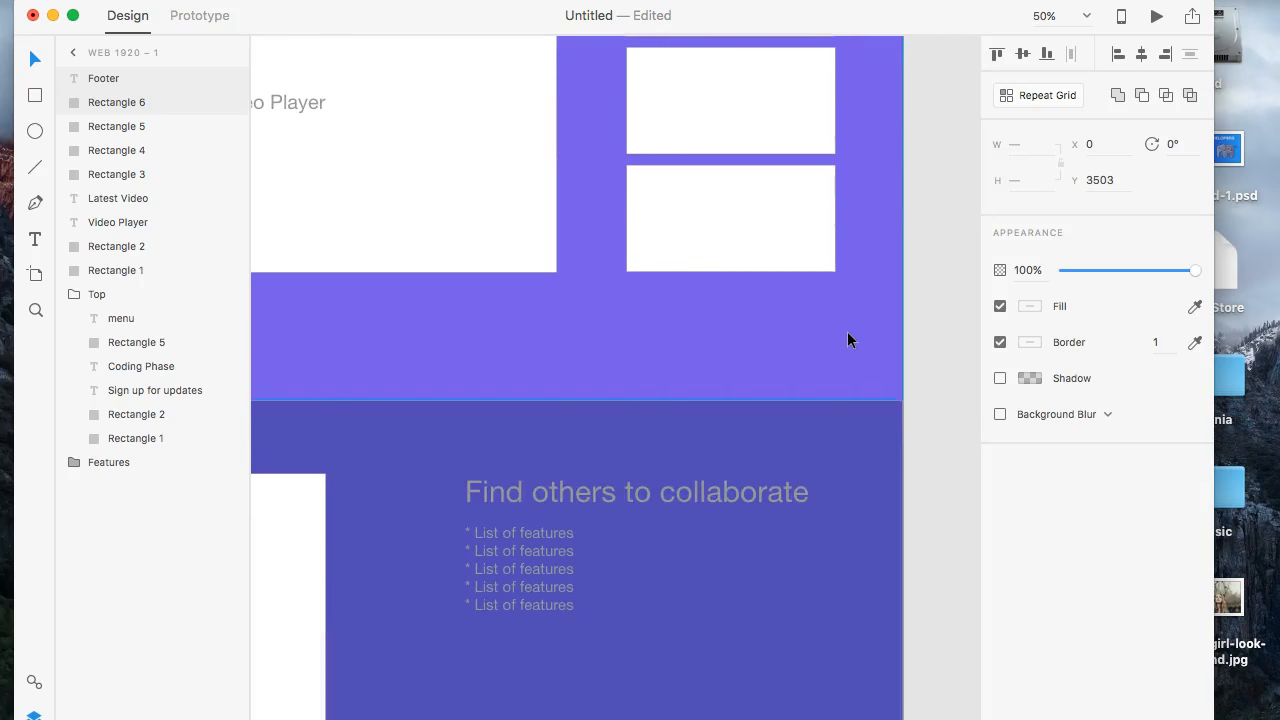
scroll(847, 335, "left", 2)
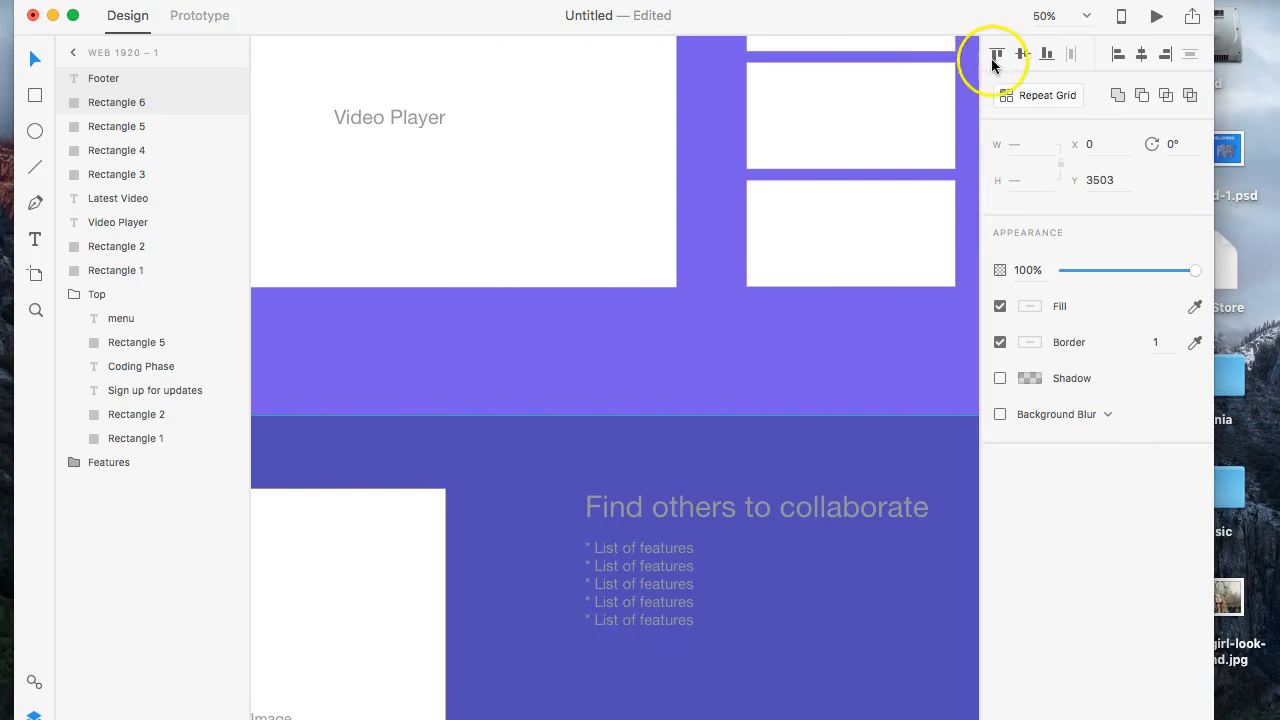
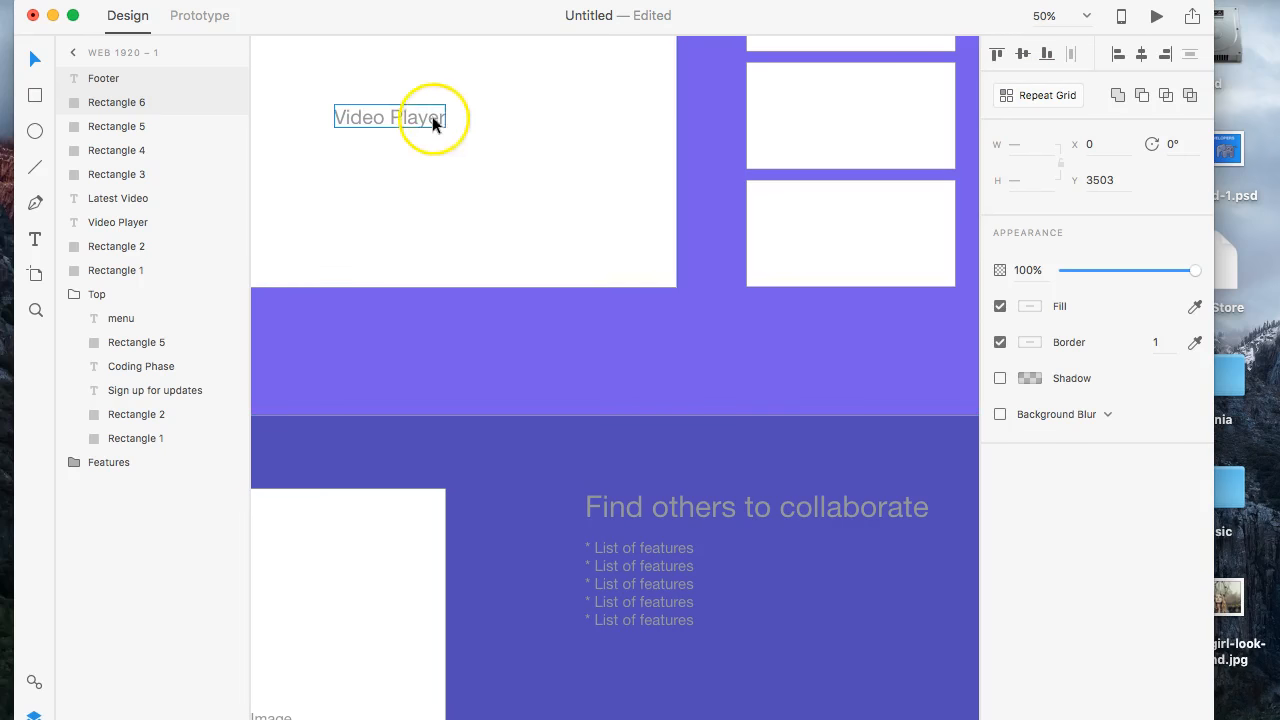
- Review the collaboration section's heading, feature list and image placeholder together with the hero and the footer bar
scroll(638, 308, "down", 3)
scroll(638, 308, "down", 5)
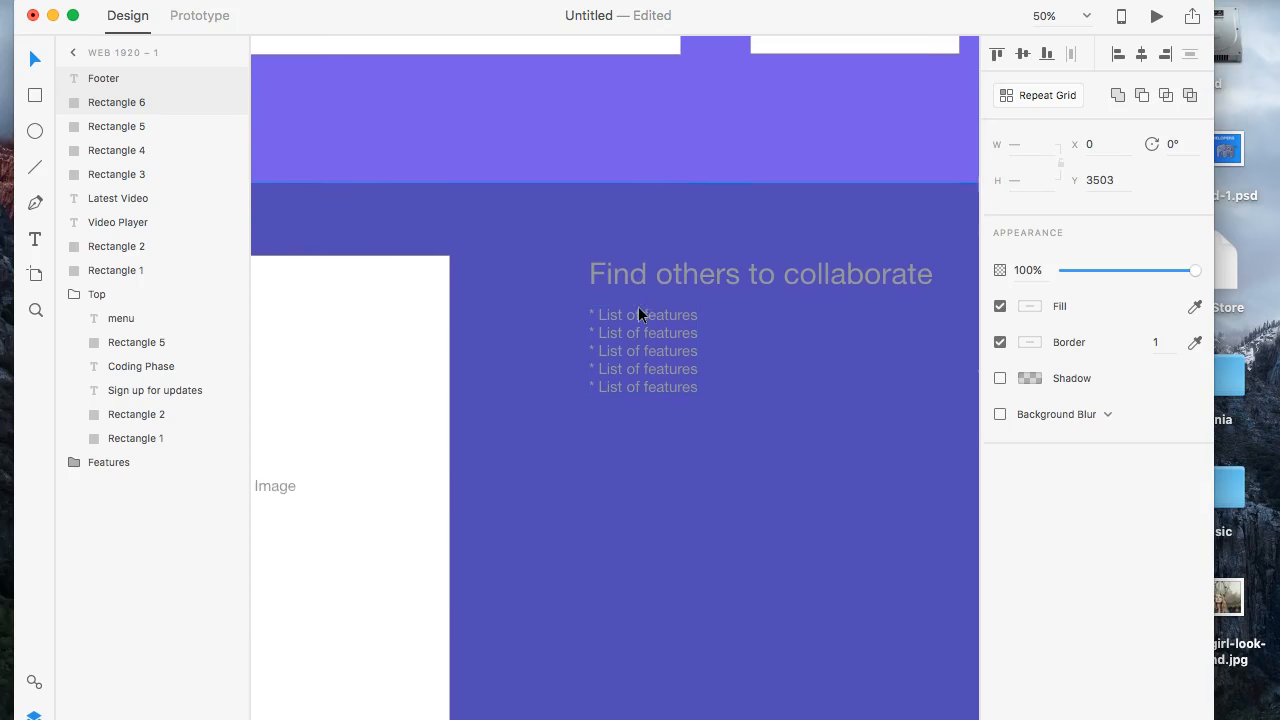
scroll(638, 308, "down", 3)
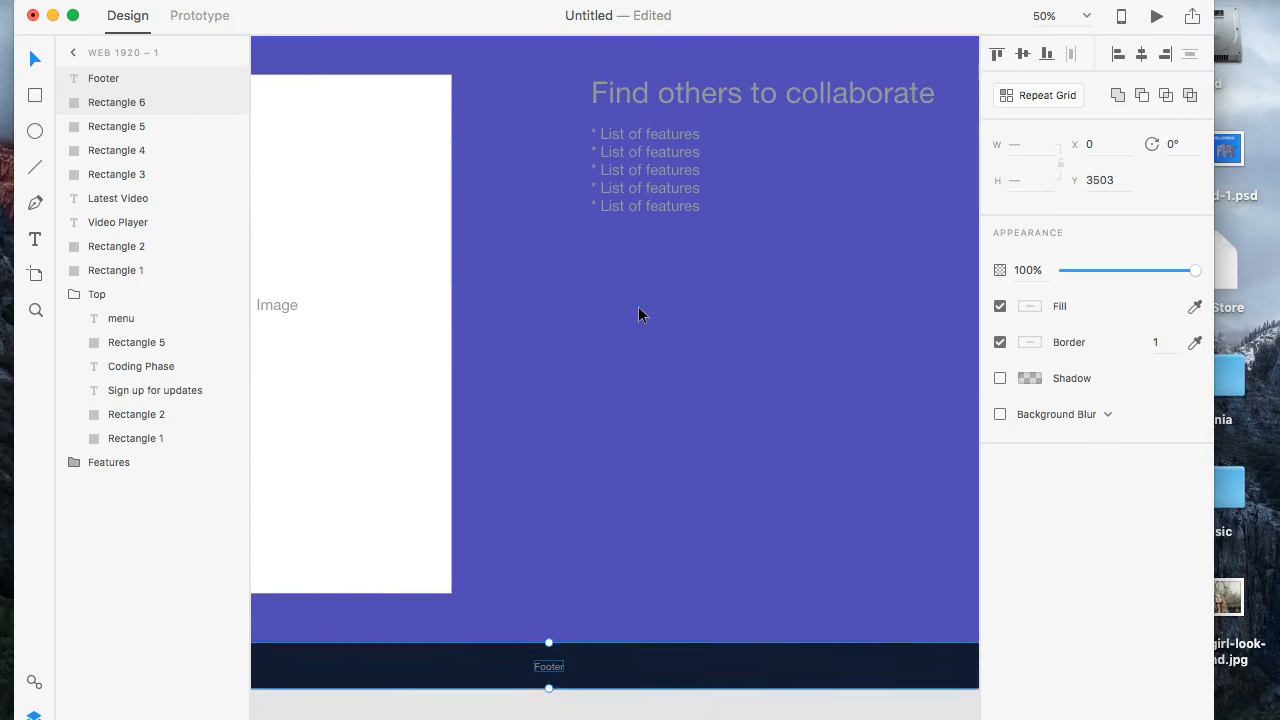
scroll(638, 308, "left", 5)
scroll(640, 314, "right", 6)
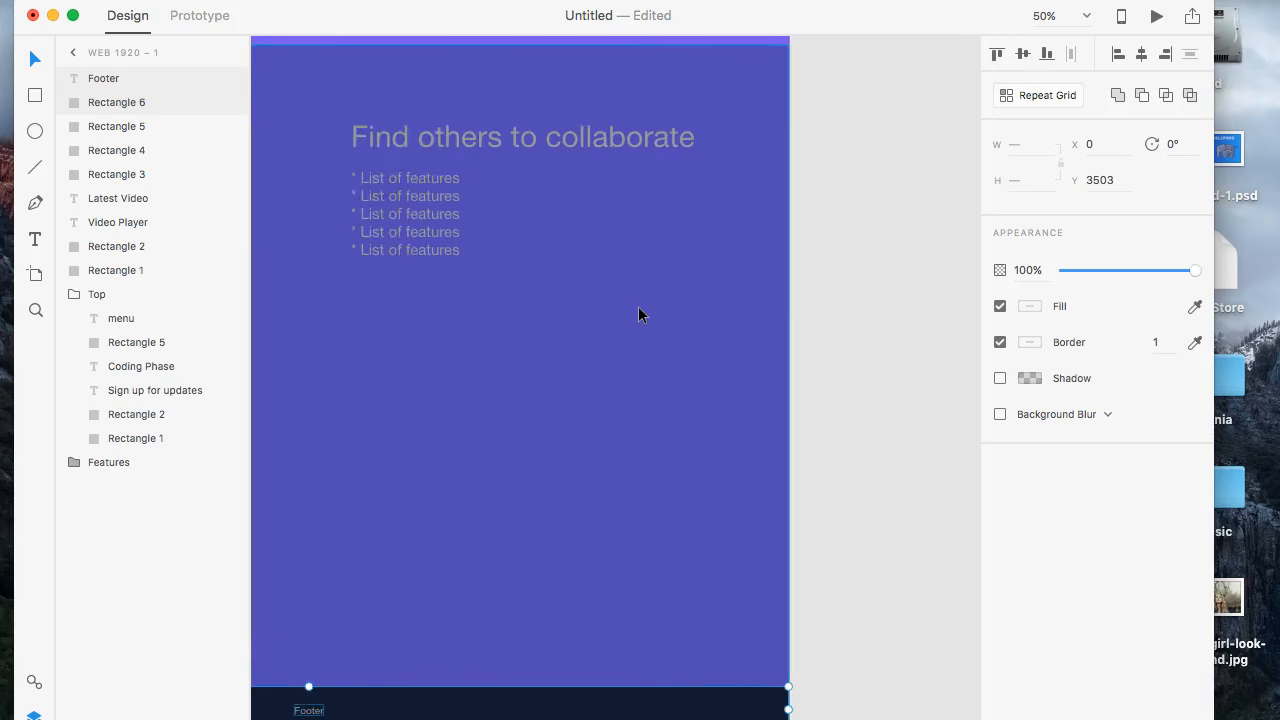
scroll(640, 314, "up", 8)
scroll(640, 314, "up", 8)
scroll(640, 314, "left", 6)
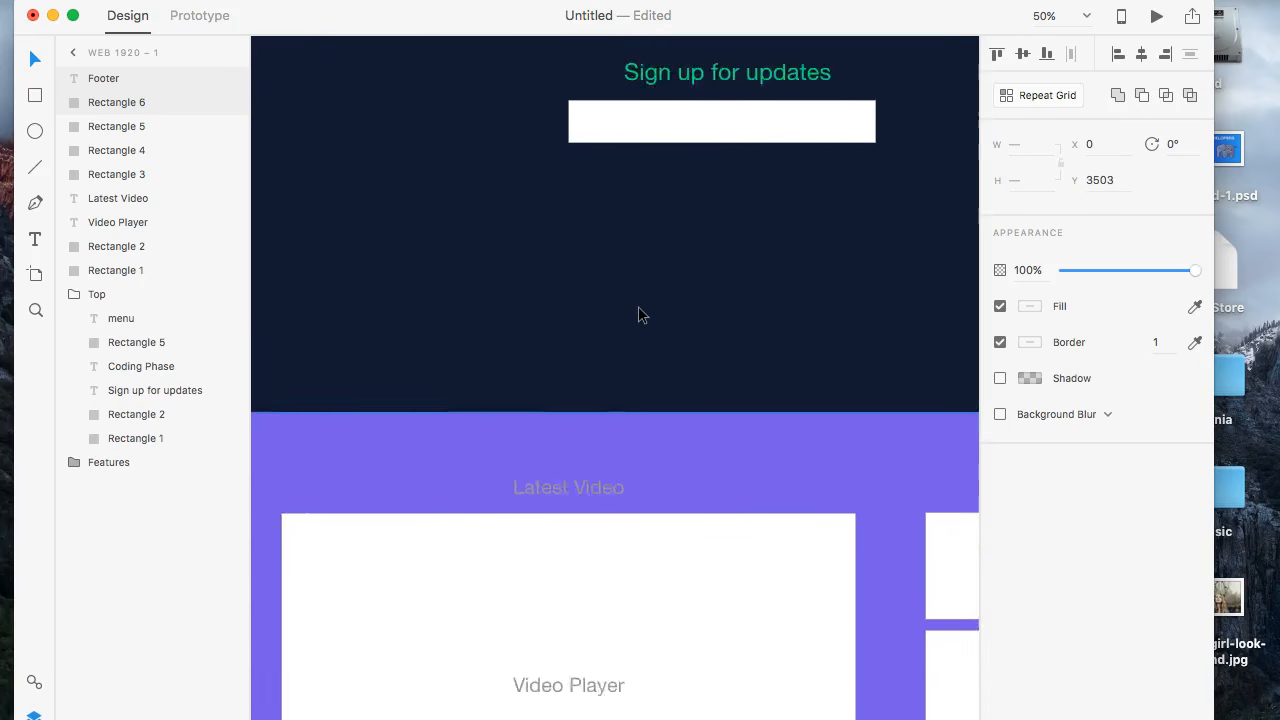
scroll(638, 306, "up", 4)
scroll(638, 306, "right", 4)
scroll(638, 306, "down", 3)
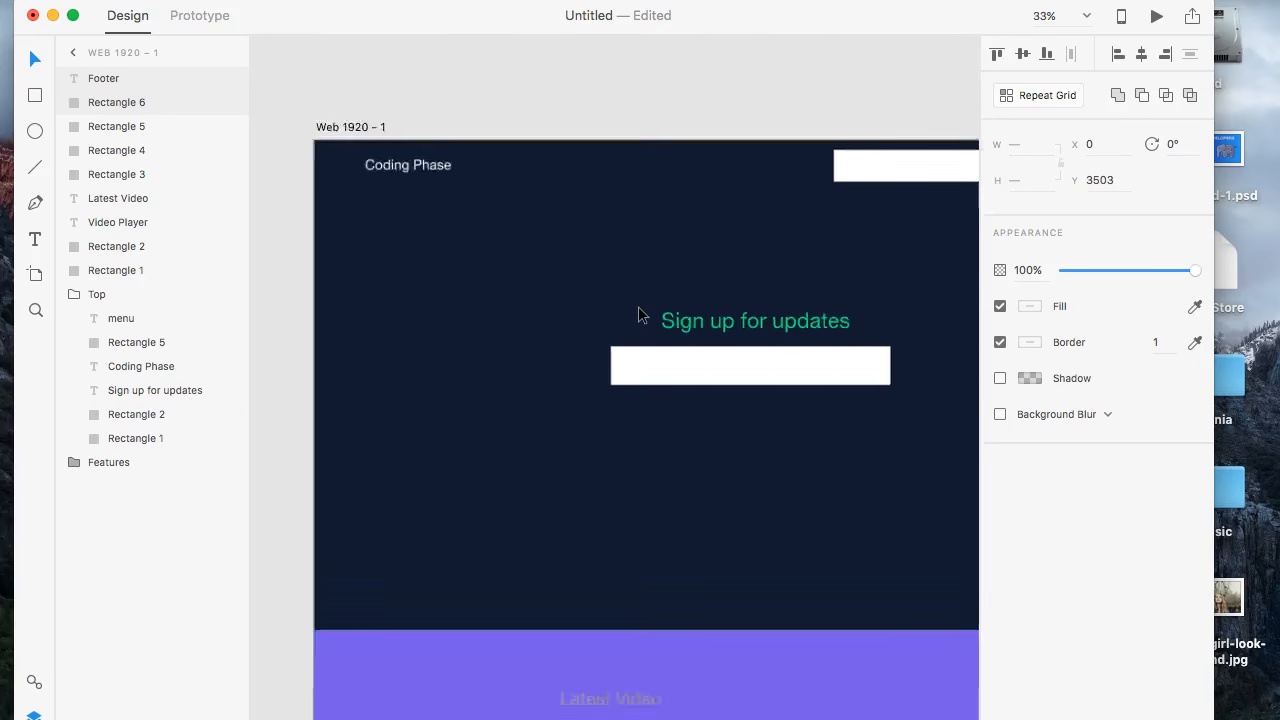
scroll(638, 306, "down", 4)
scroll(638, 308, "down", 12)
scroll(638, 308, "right", 2)
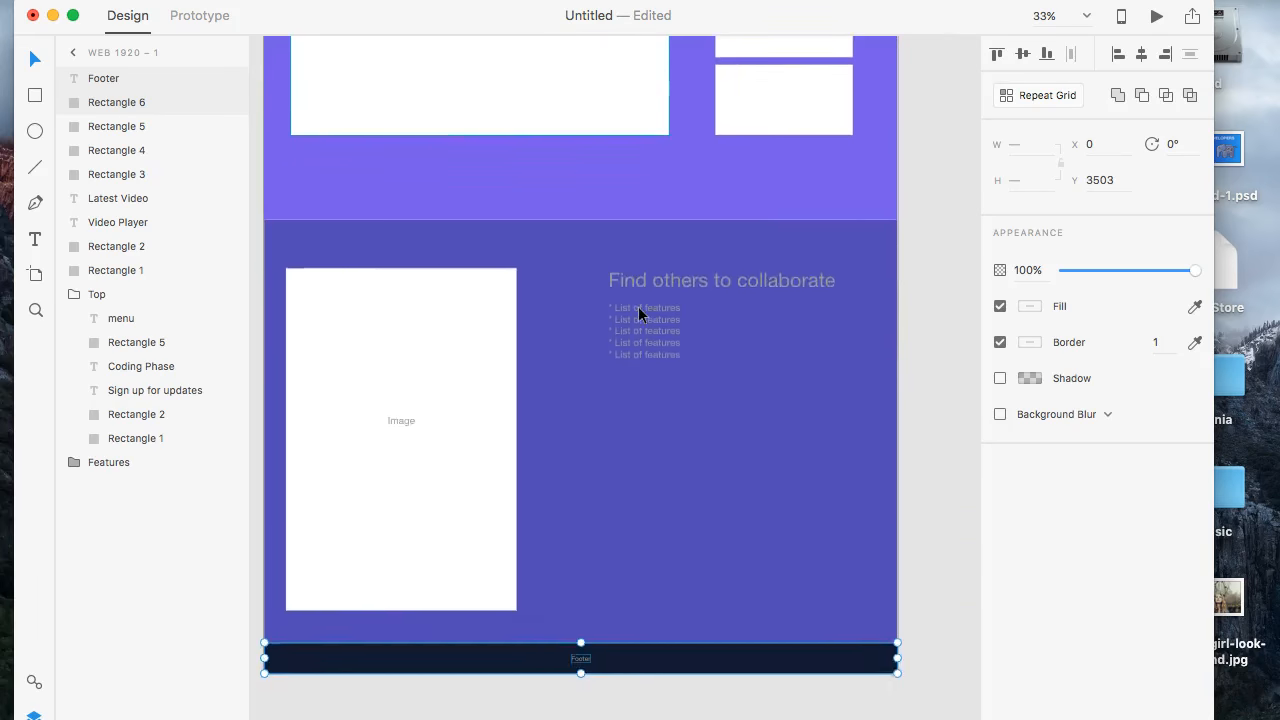
- Select the Top group and check how the hero fits with the latest-video, collaboration and footer sections below it
scroll(638, 308, "up", 10)
scroll(638, 306, "up", 1)
left_click(615, 158)
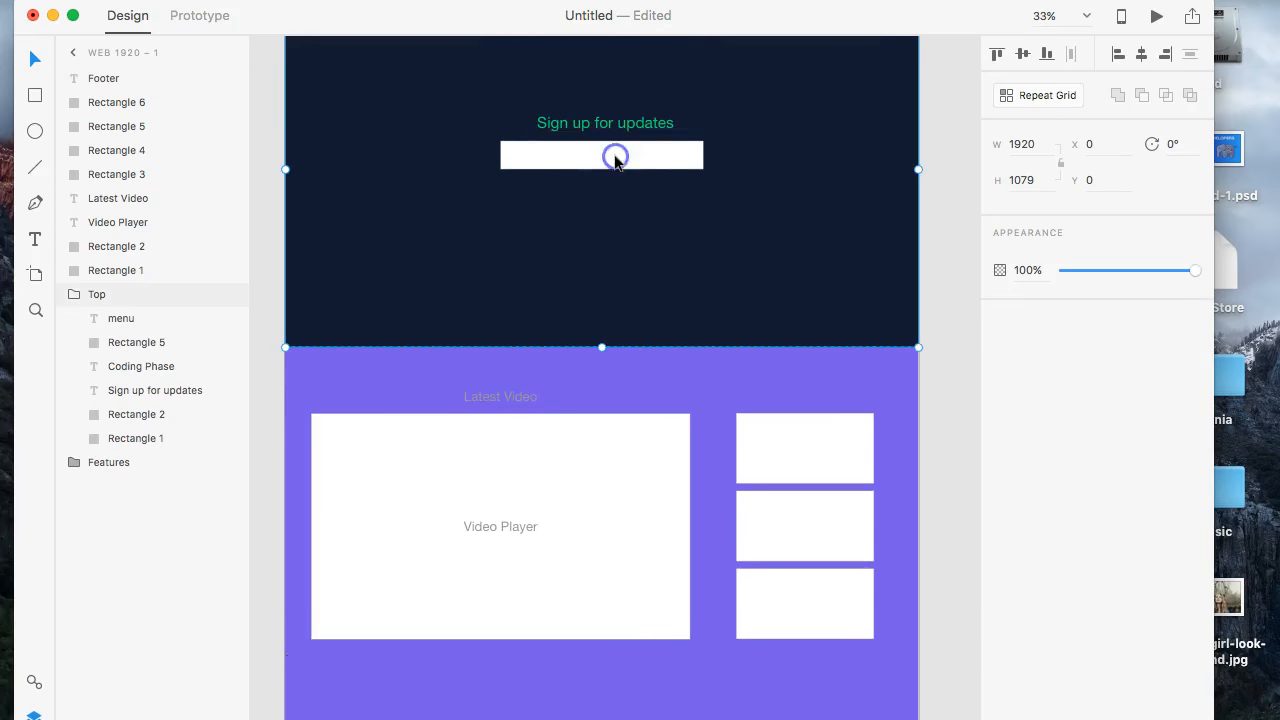
scroll(669, 288, "up", 8)
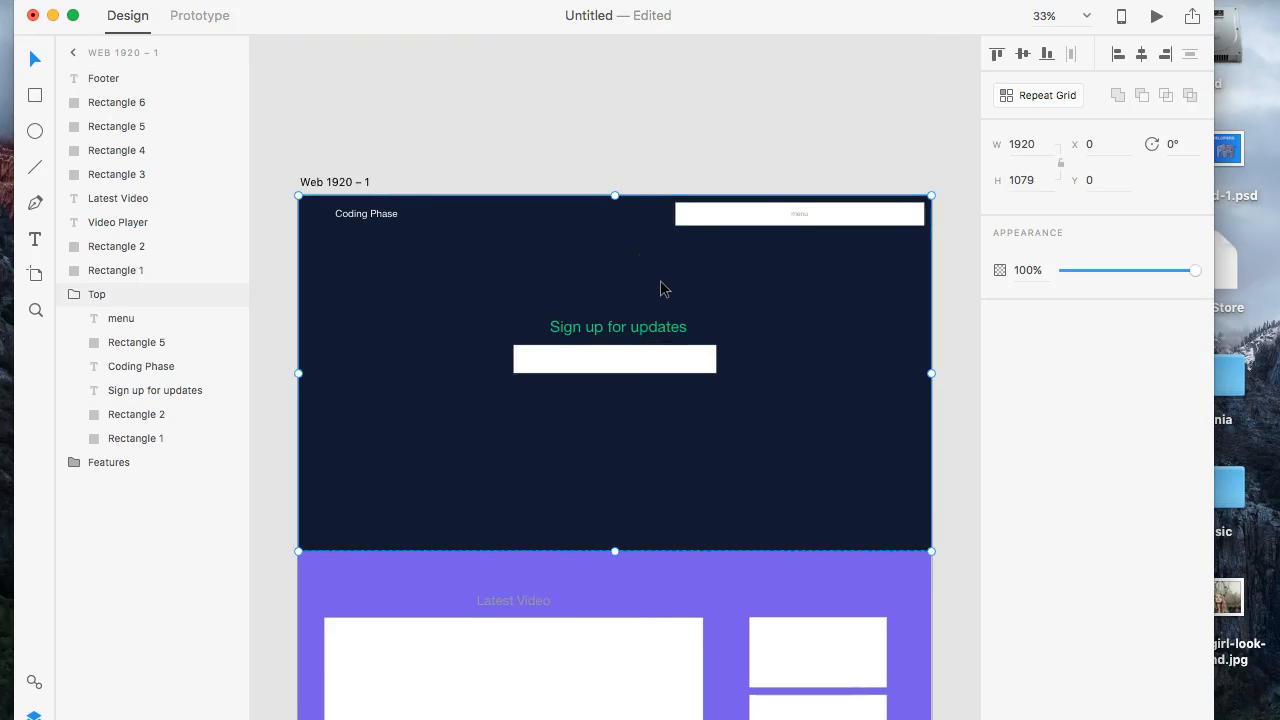
scroll(660, 290, "down", 20)
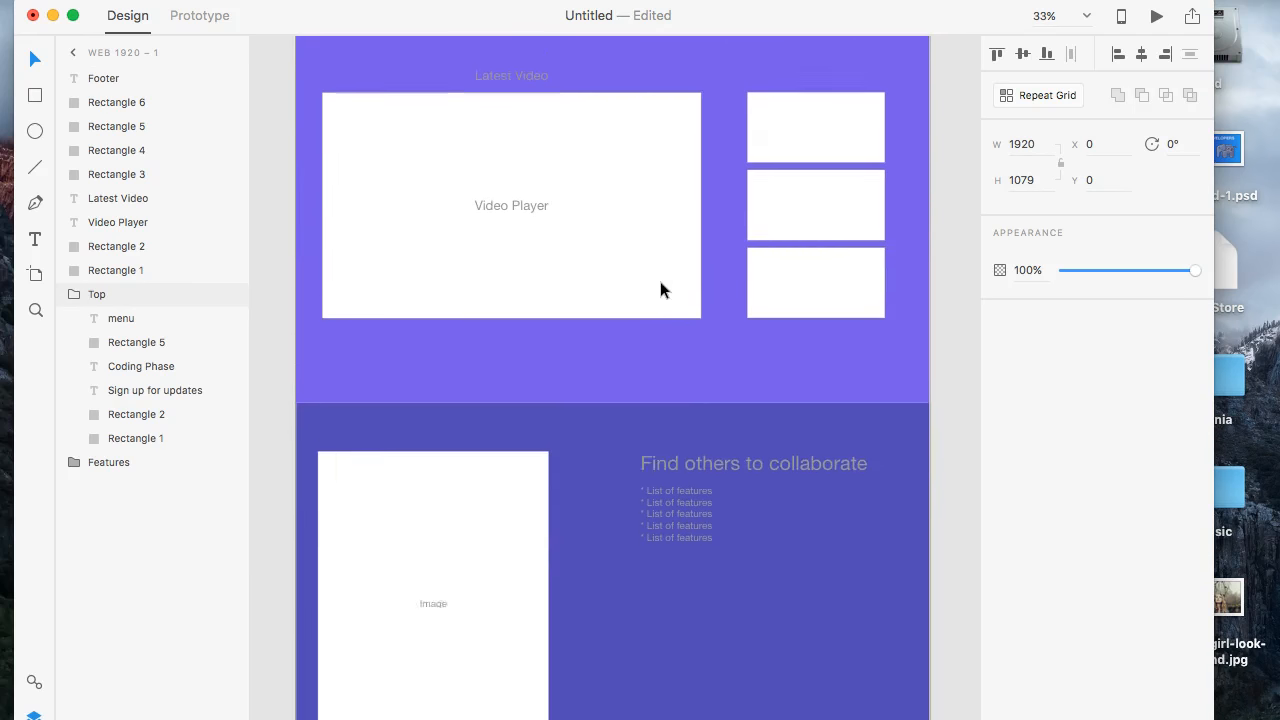
scroll(660, 288, "down", 20)
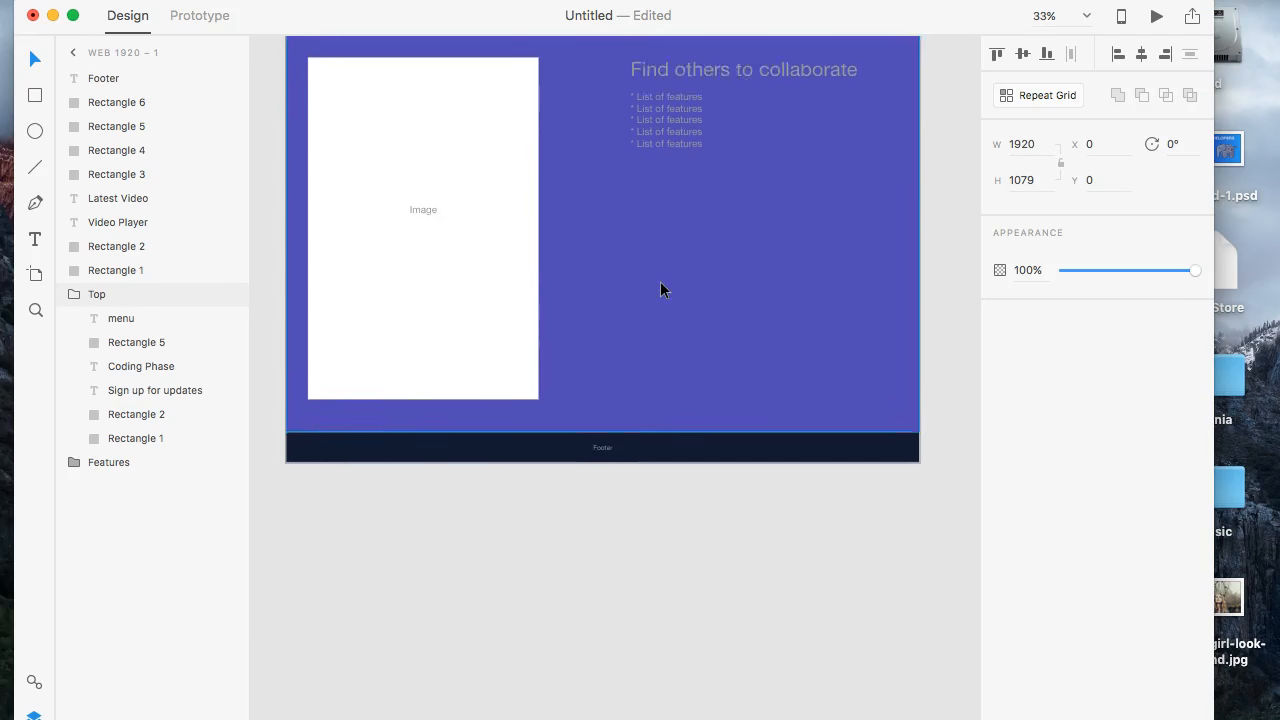
scroll(660, 285, "up", 13)
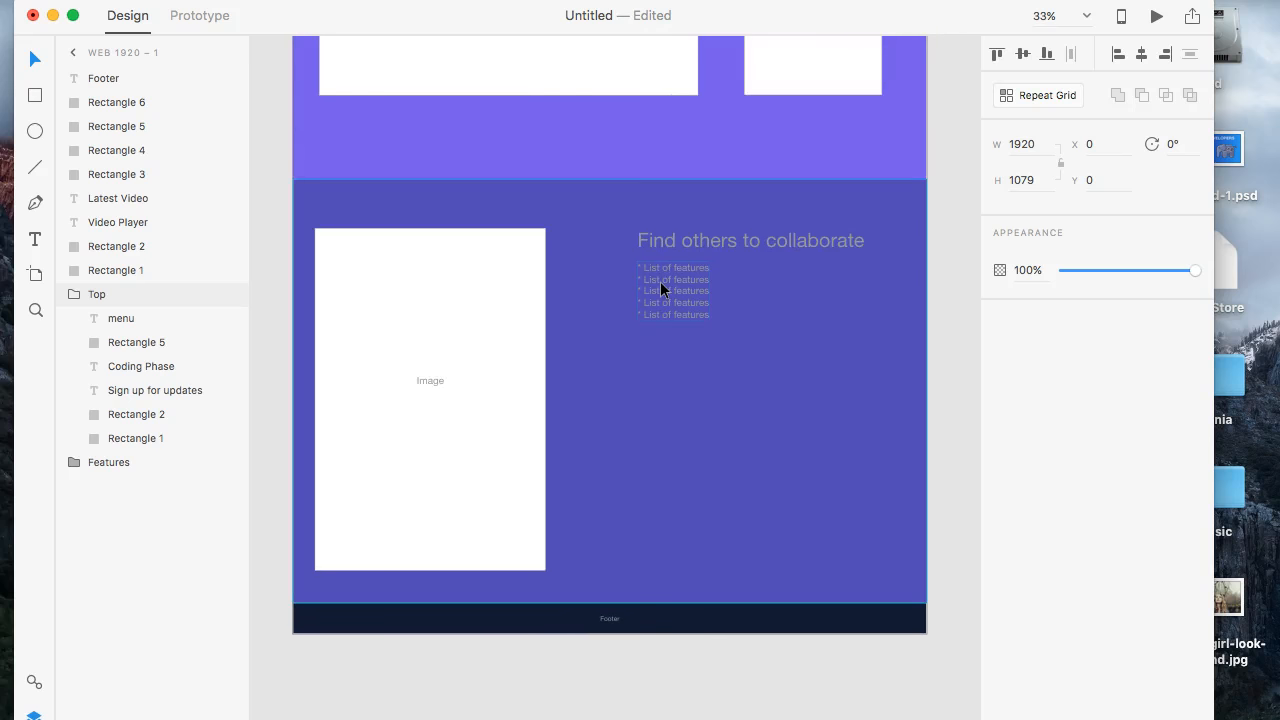
left_click(640, 400)
scroll(639, 400, "up", 6)
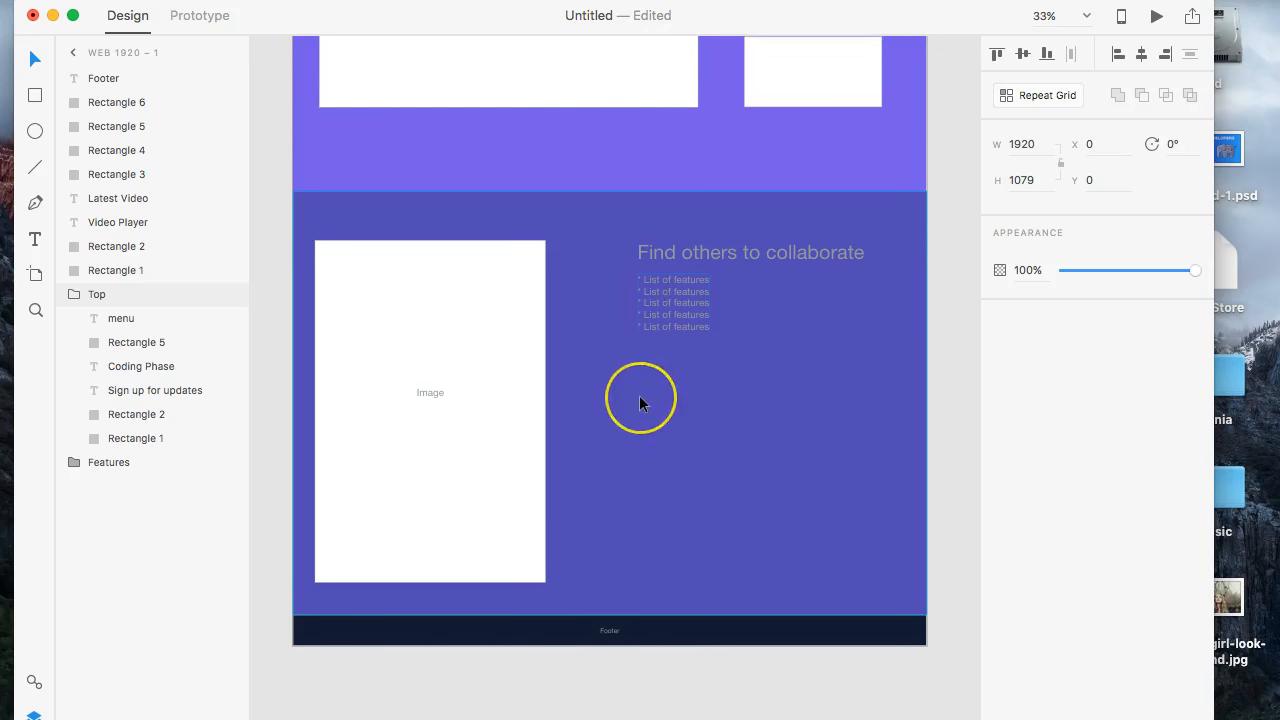
scroll(640, 400, "up", 19)
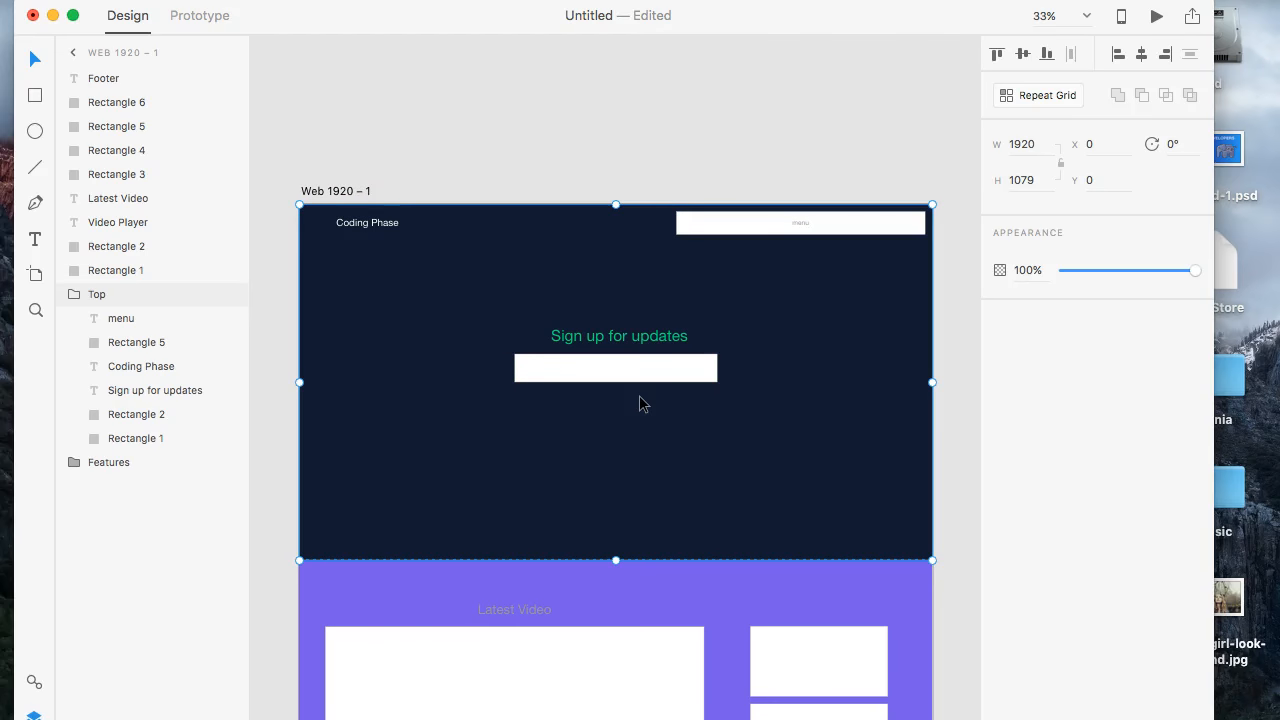
scroll(640, 400, "down", 17)
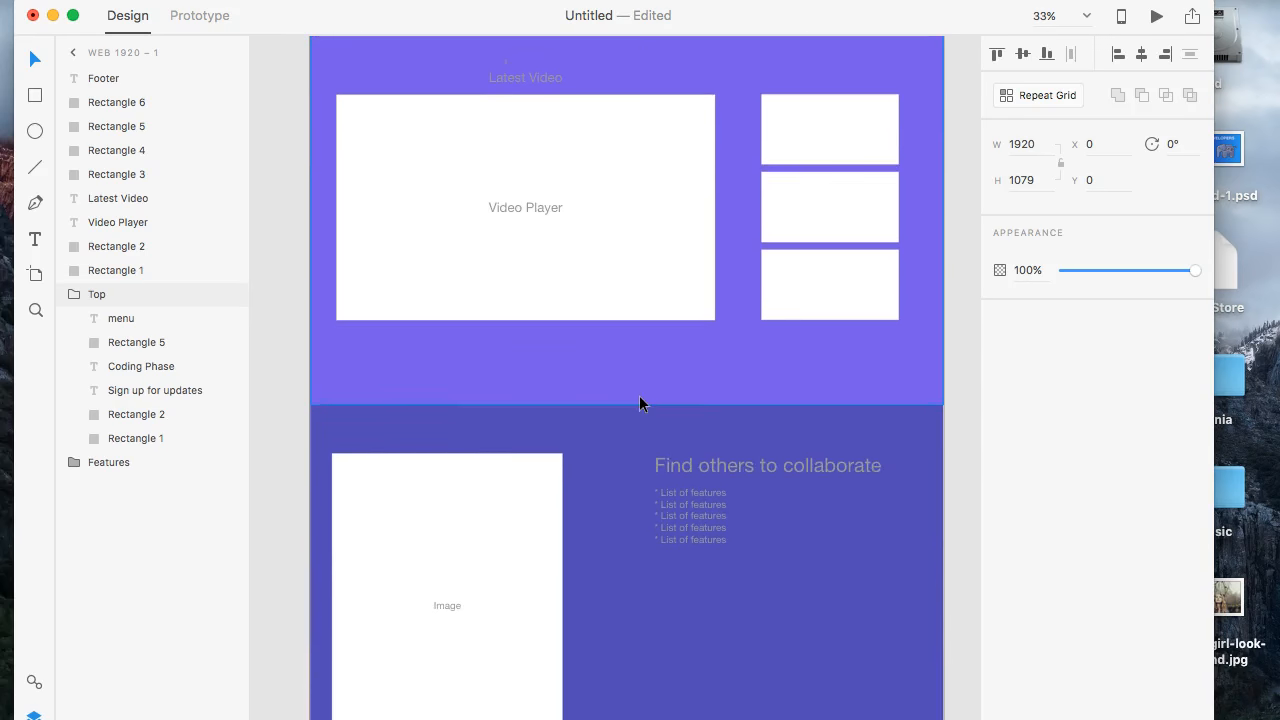
scroll(641, 398, "down", 1)
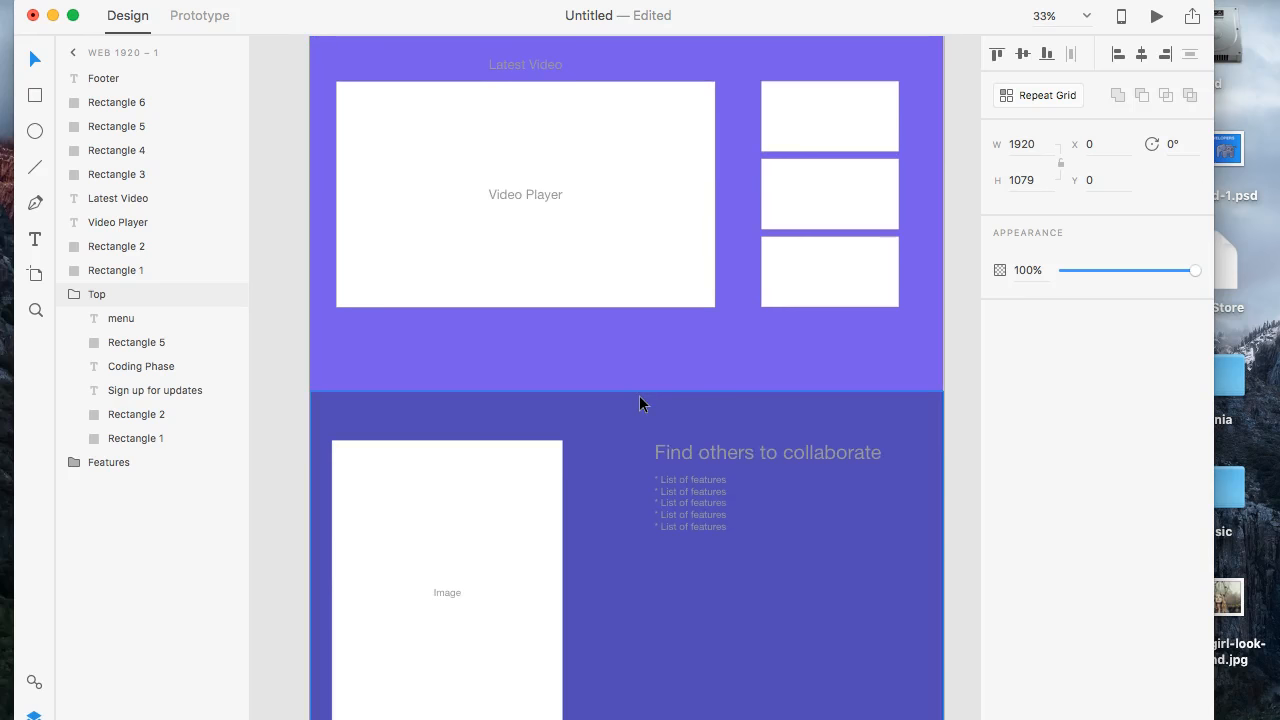
scroll(639, 400, "down", 8)
scroll(639, 400, "up", 19)
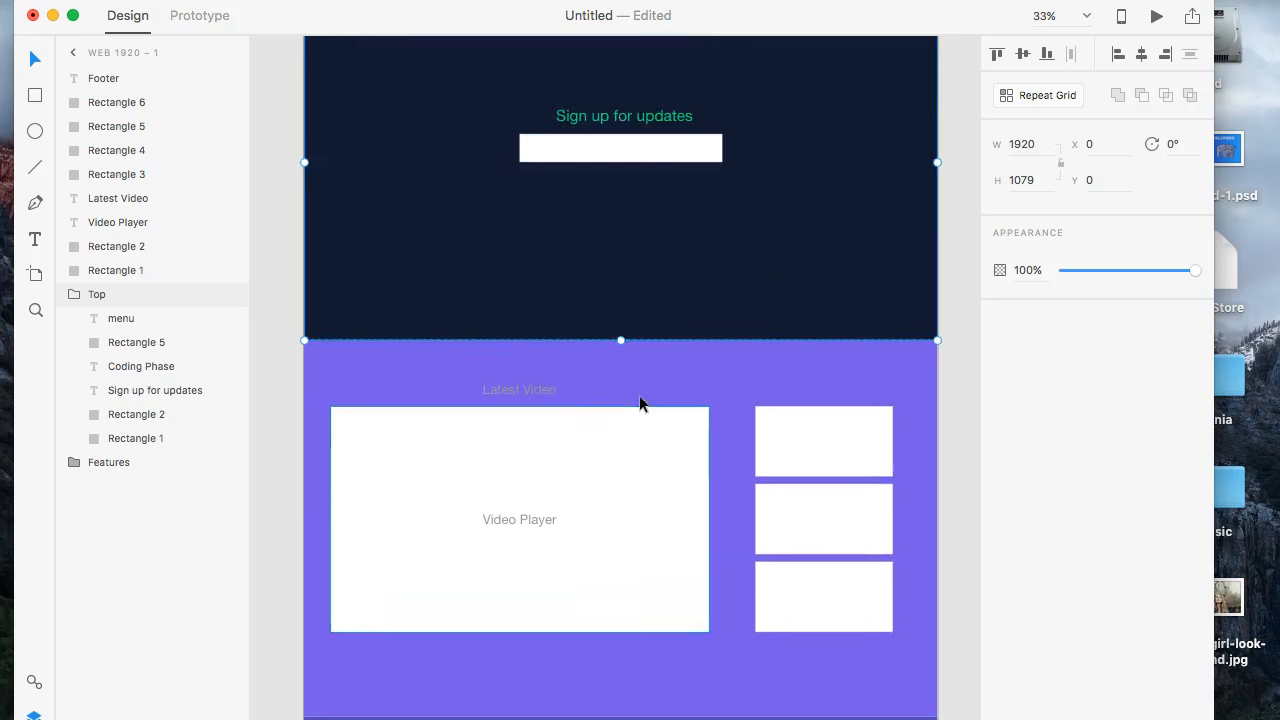
scroll(640, 403, "up", 6)
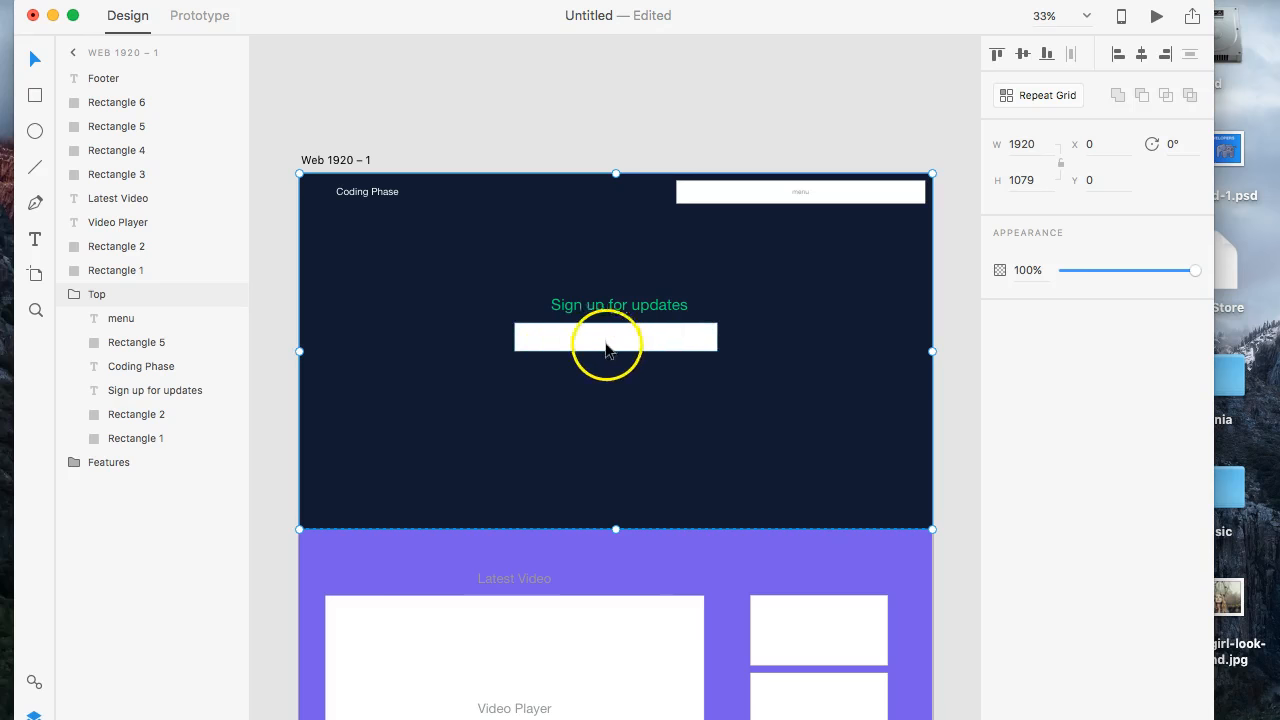
- Examine the sign-up box, the three boxes beside the video player, the image placeholder and the footer in page order
scroll(716, 344, "down", 5)
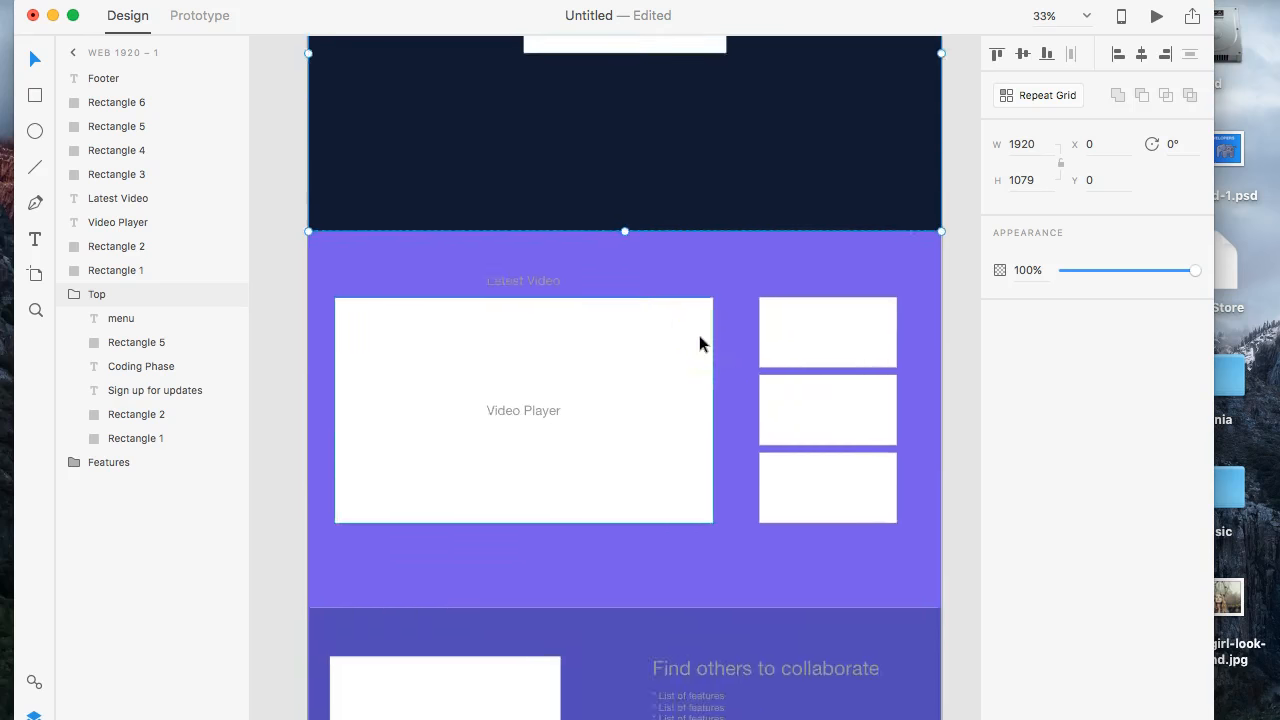
scroll(700, 340, "up", 4)
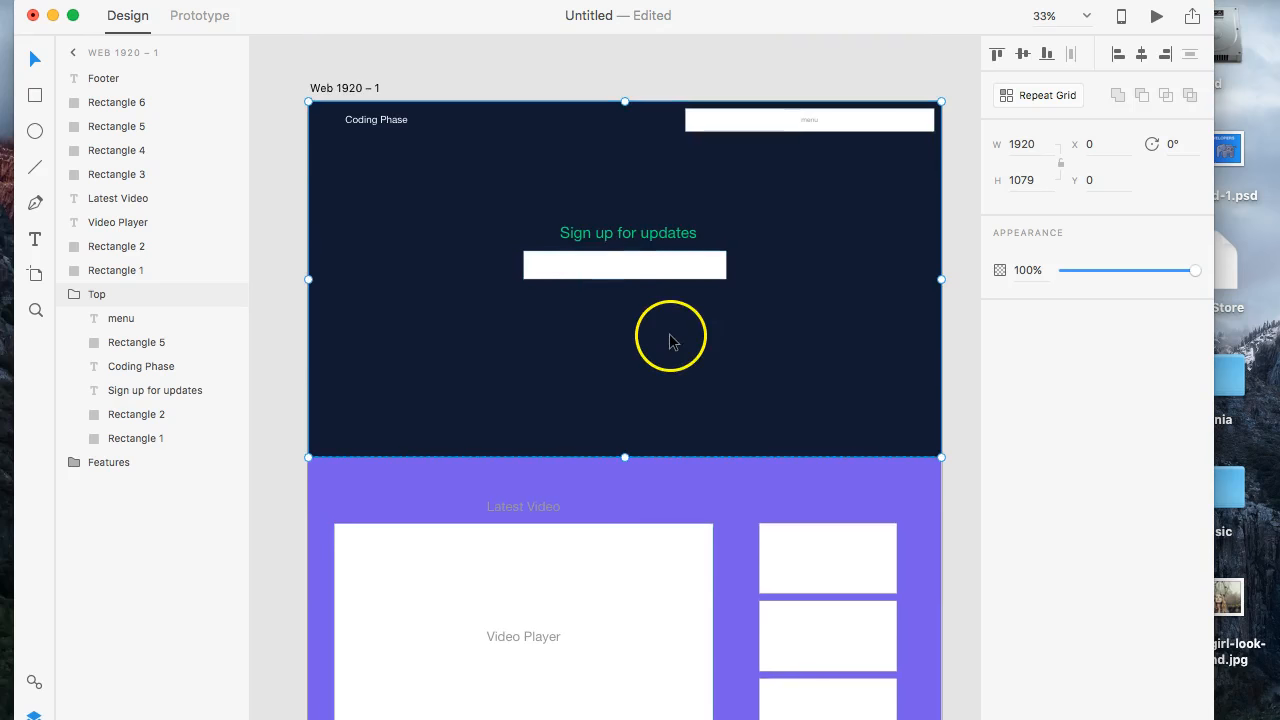
scroll(815, 300, "down", 5)
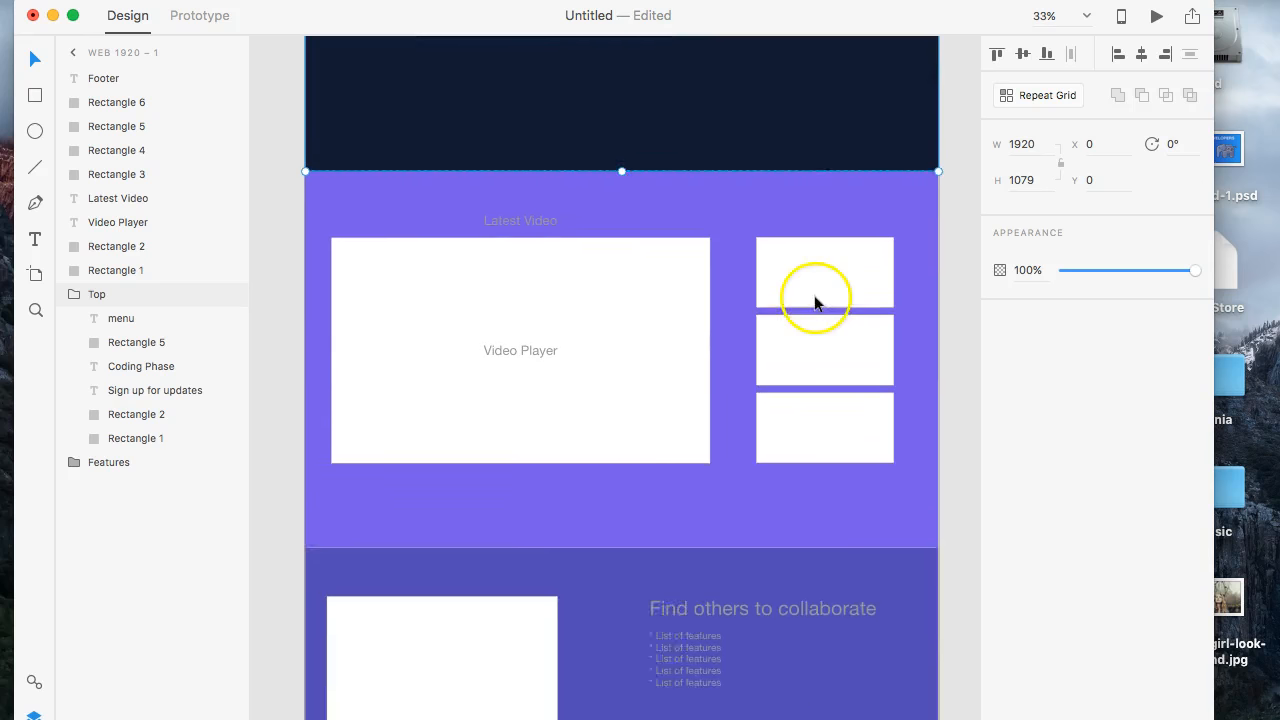
scroll(815, 300, "down", 2)
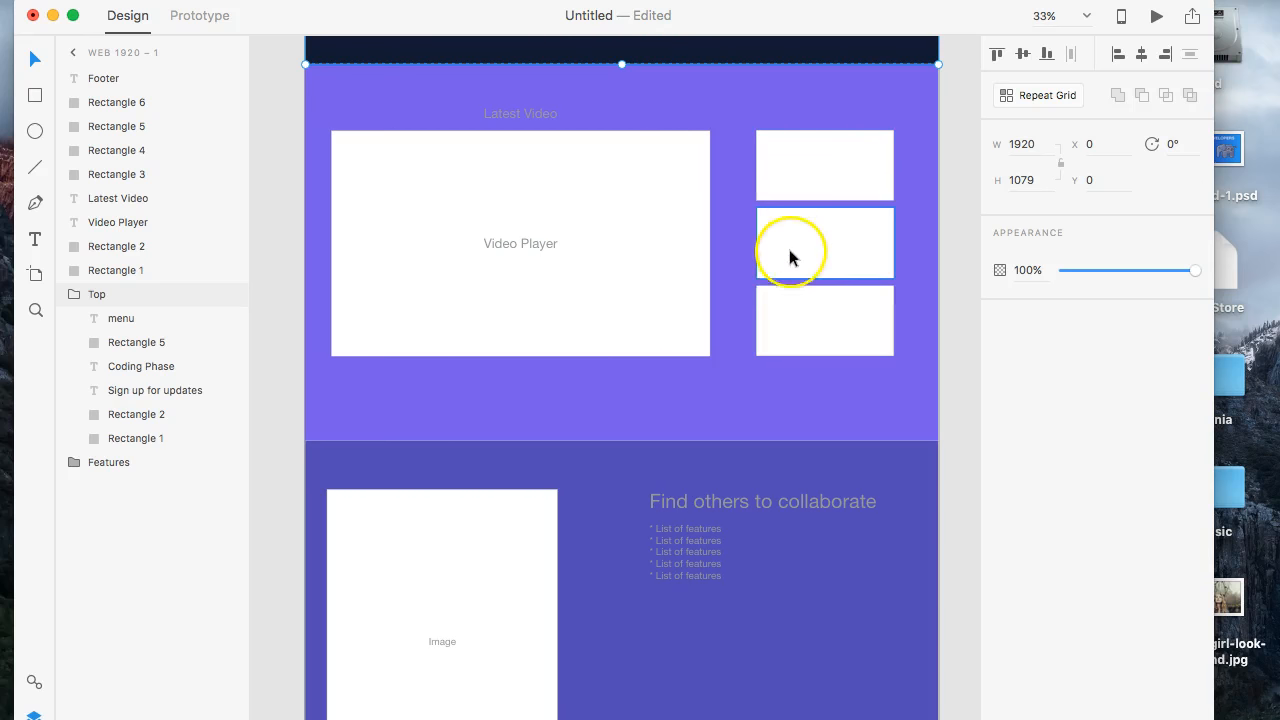
scroll(687, 424, "down", 8)
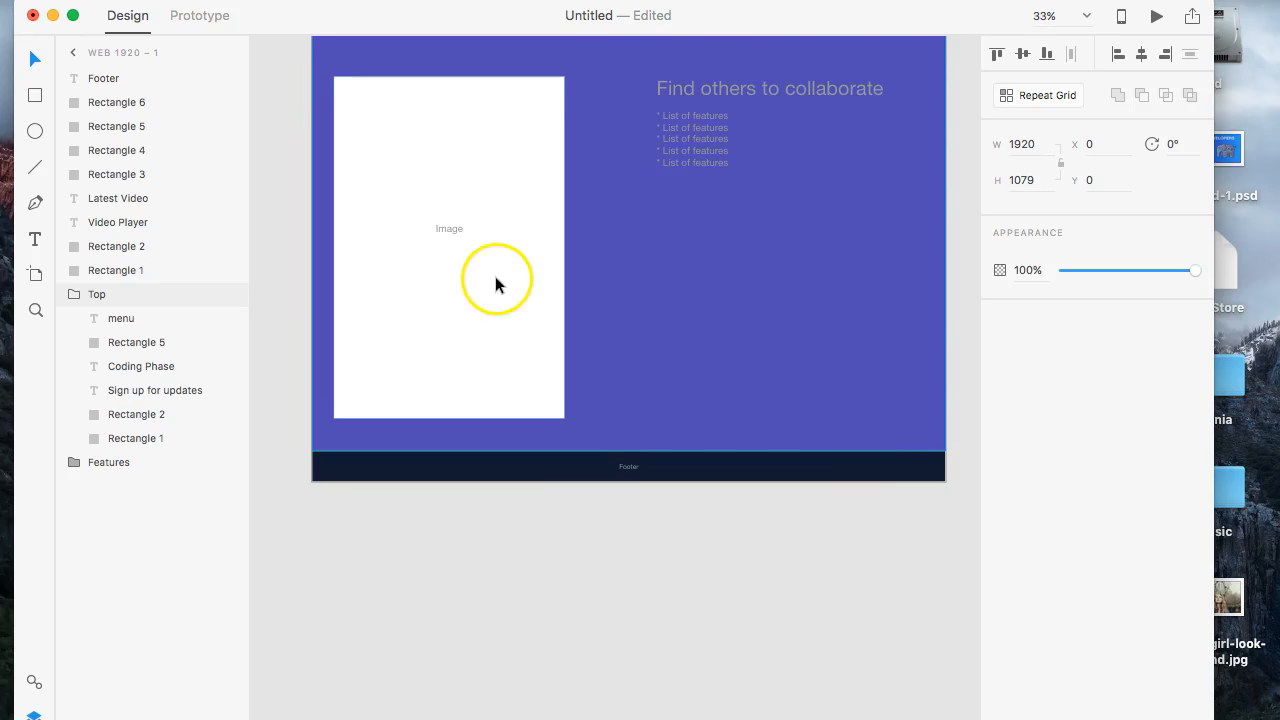
scroll(495, 286, "up", 1)
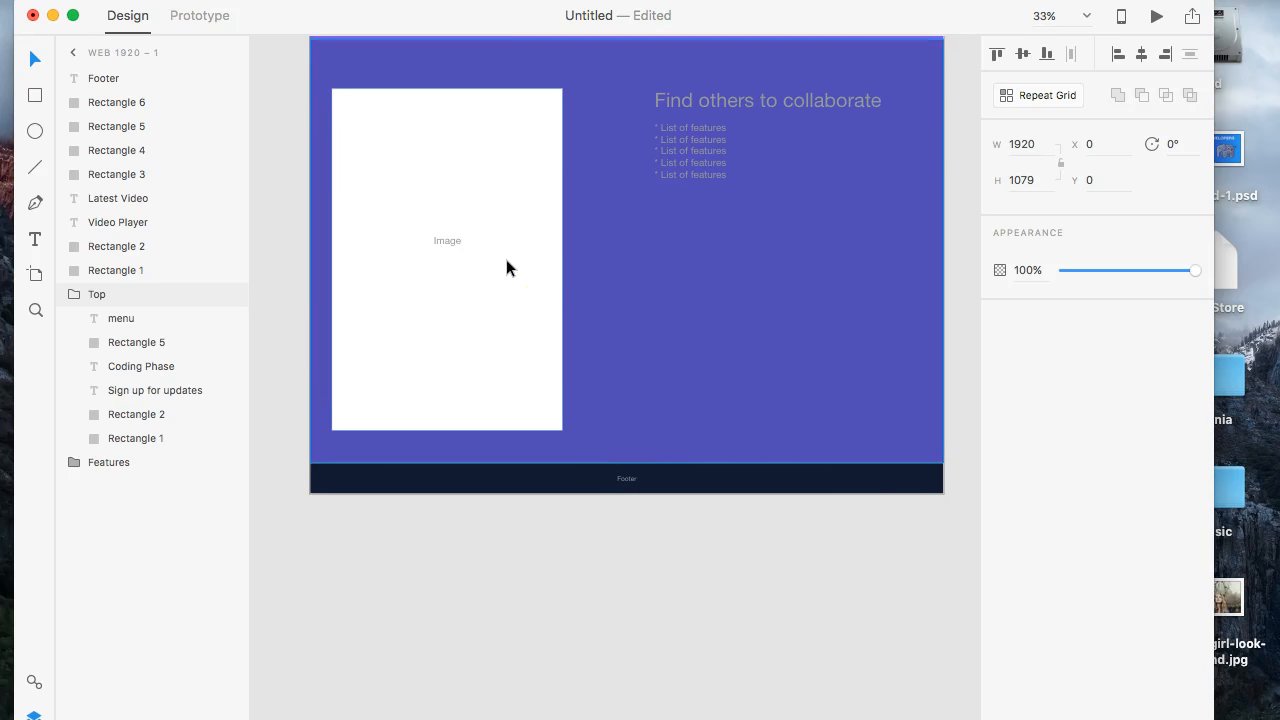
scroll(506, 268, "down", 1)
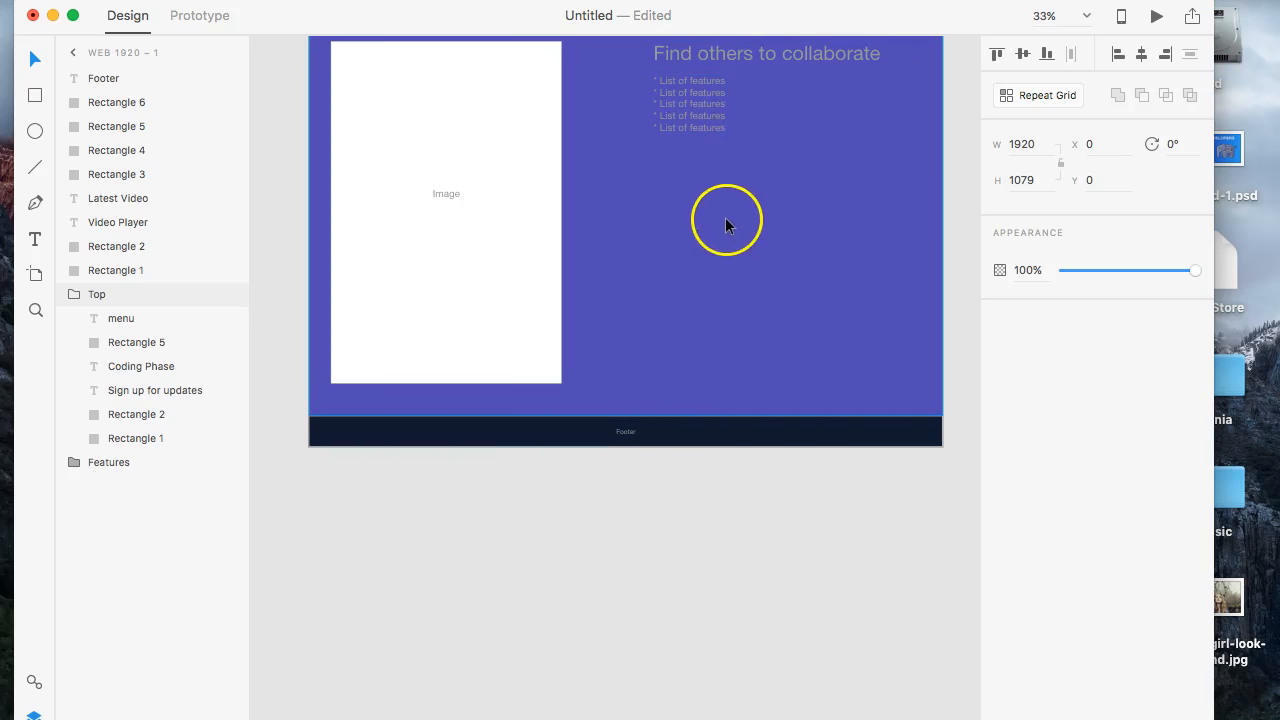
scroll(546, 390, "down", 2)
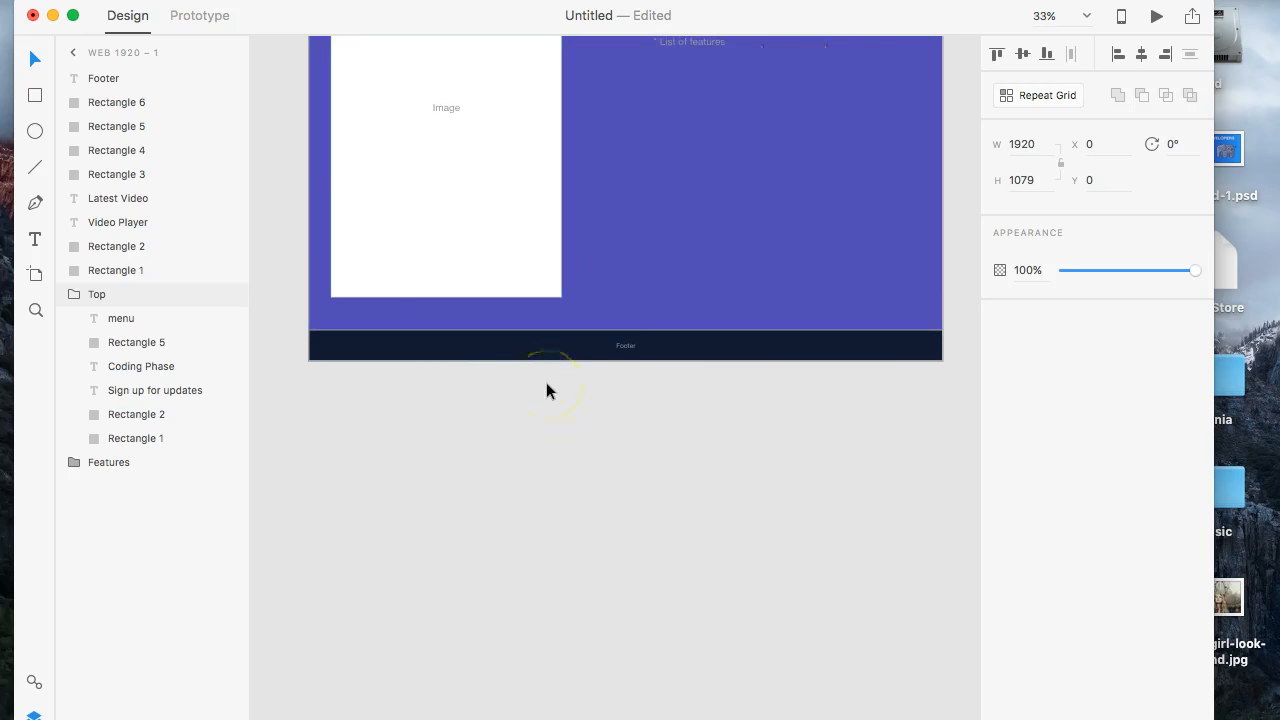
scroll(546, 390, "down", 1)
scroll(546, 386, "up", 7)
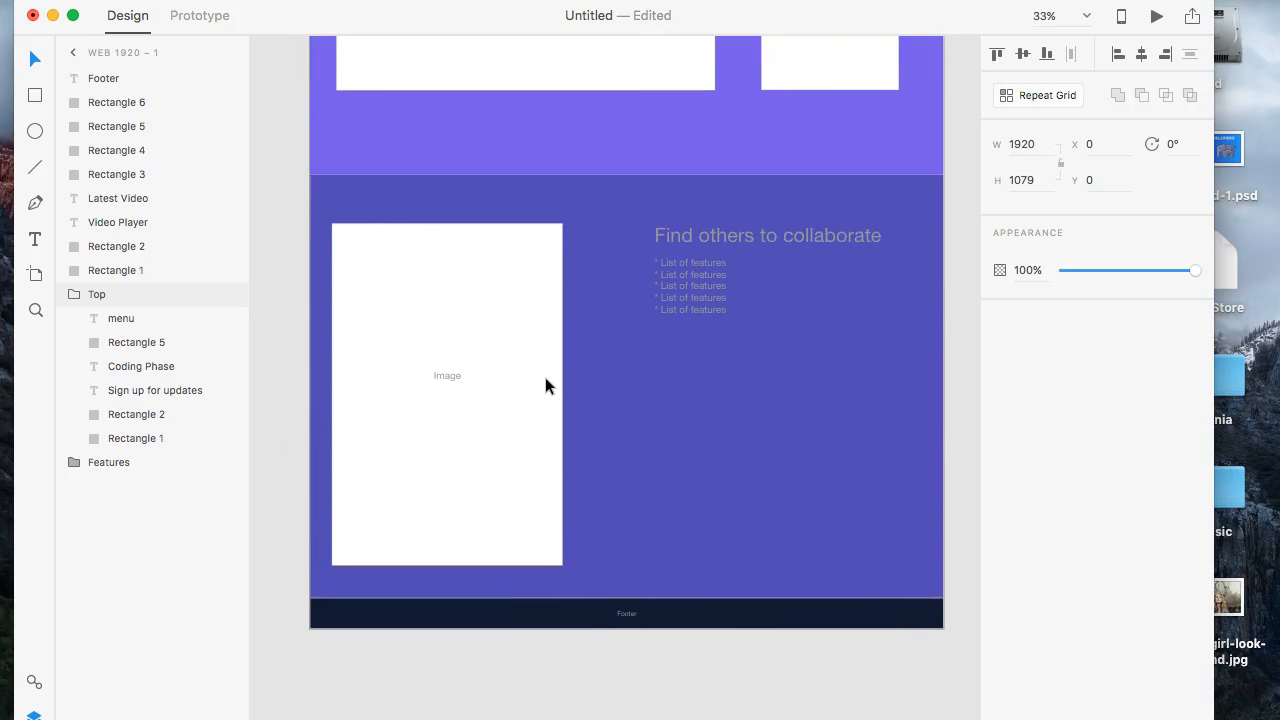
scroll(545, 385, "up", 1)
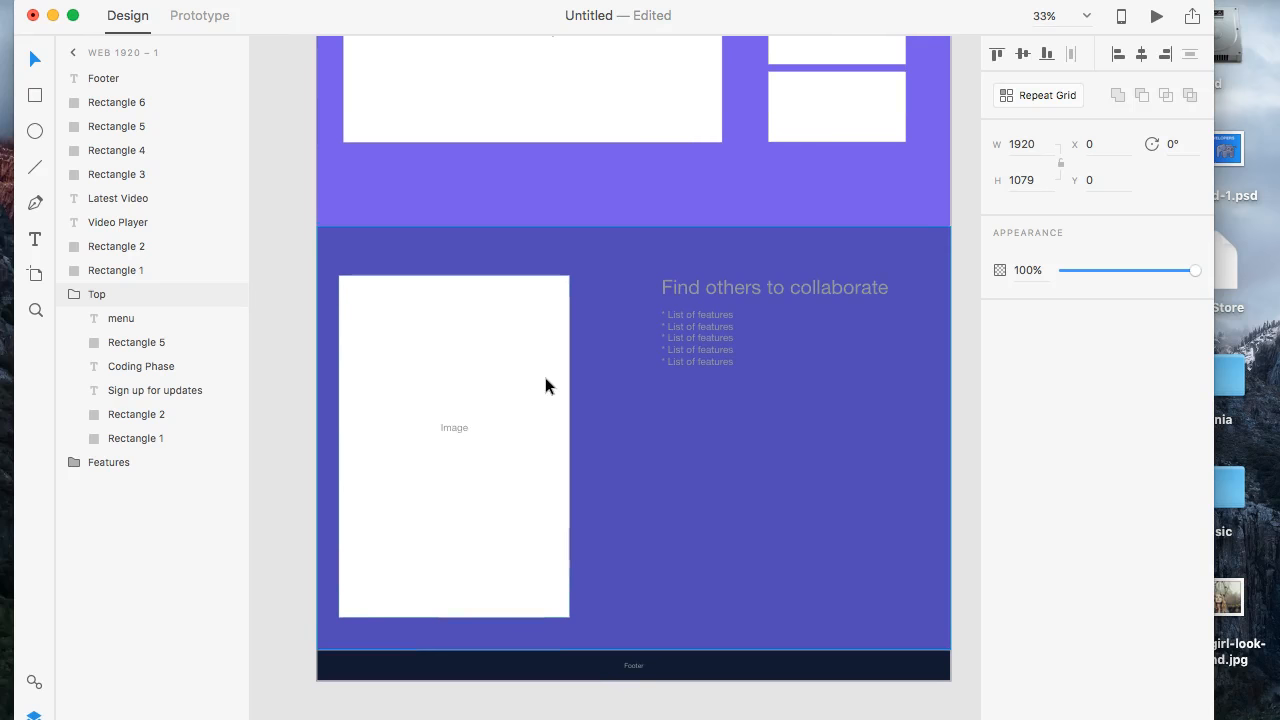
scroll(545, 386, "up", 20)
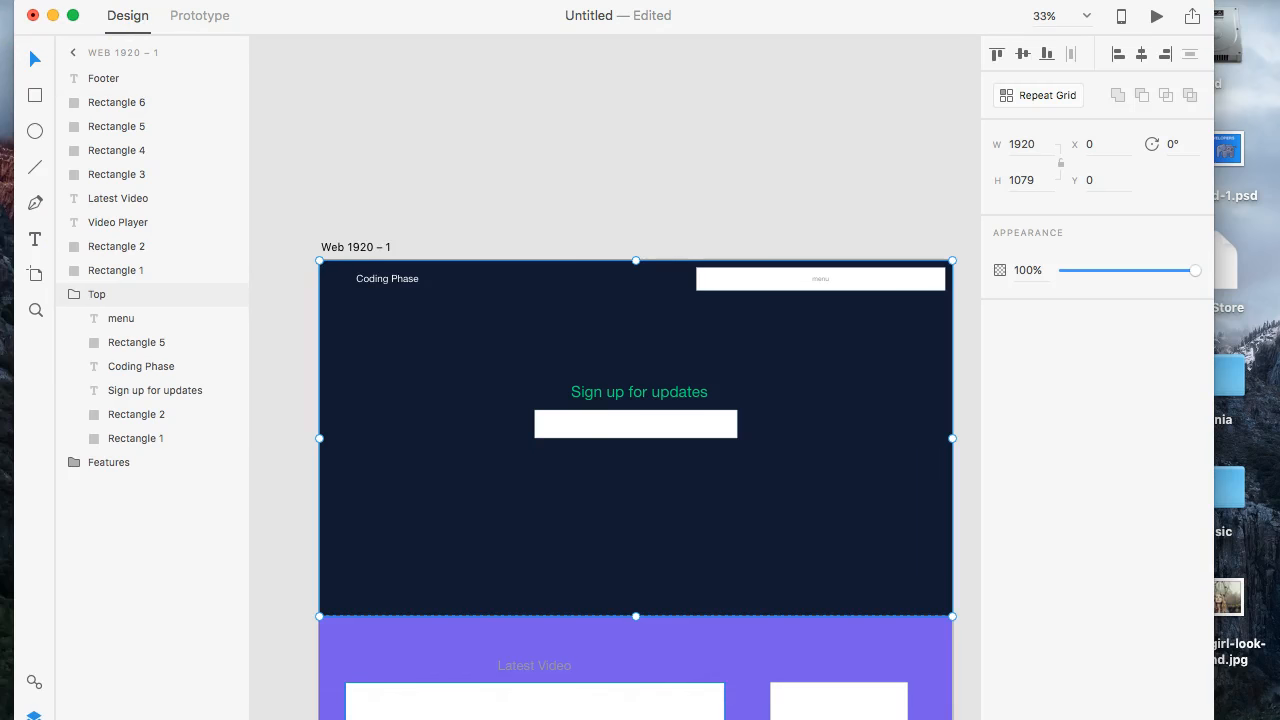
left_click(462, 712)
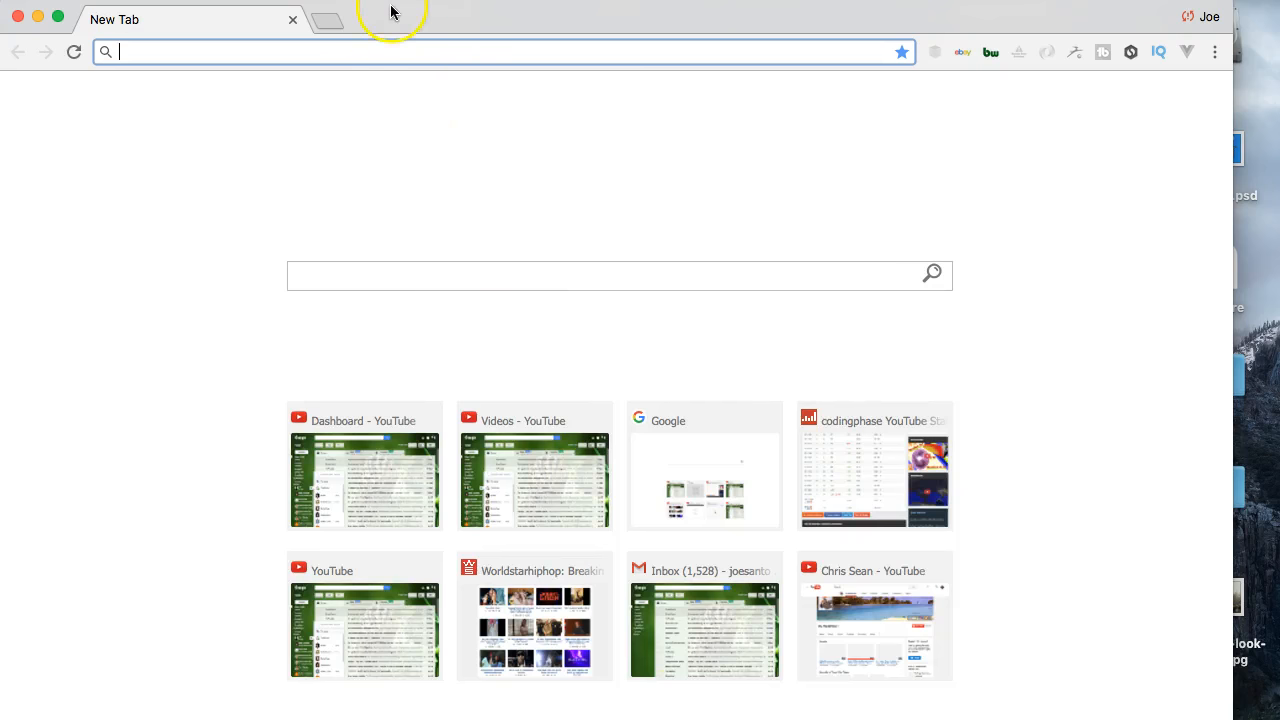
type("ado")
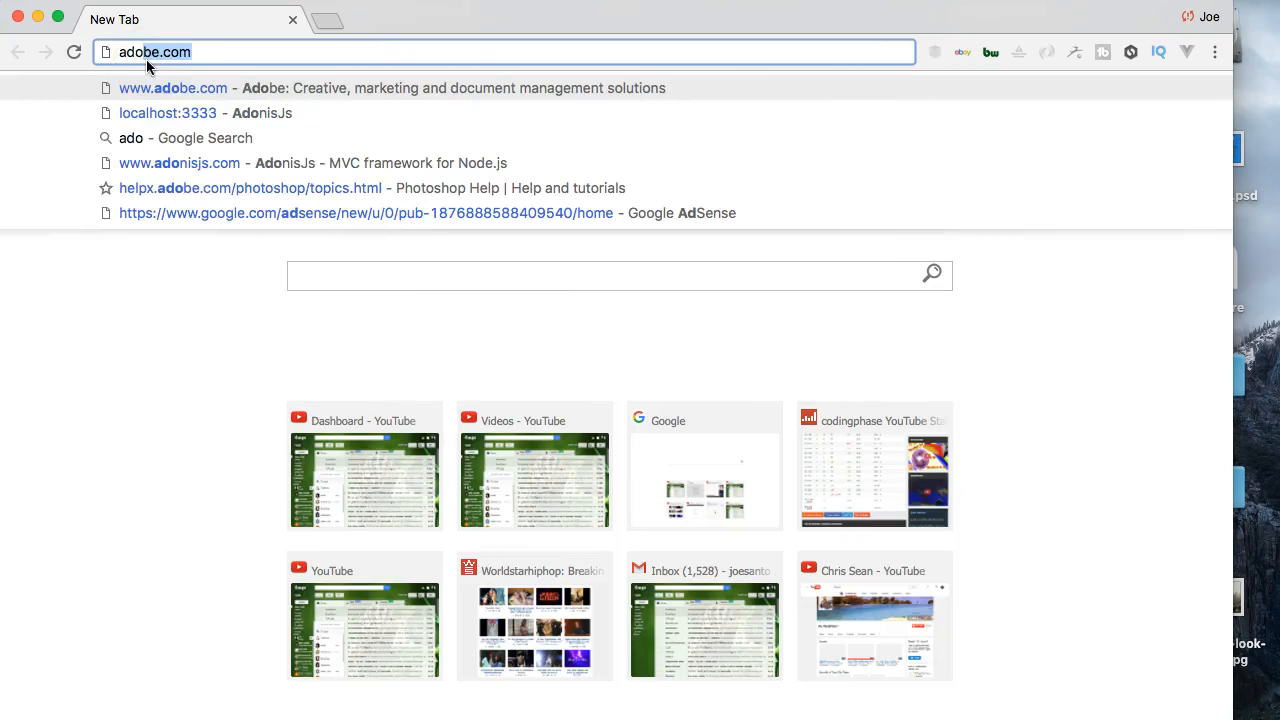
key("Return")
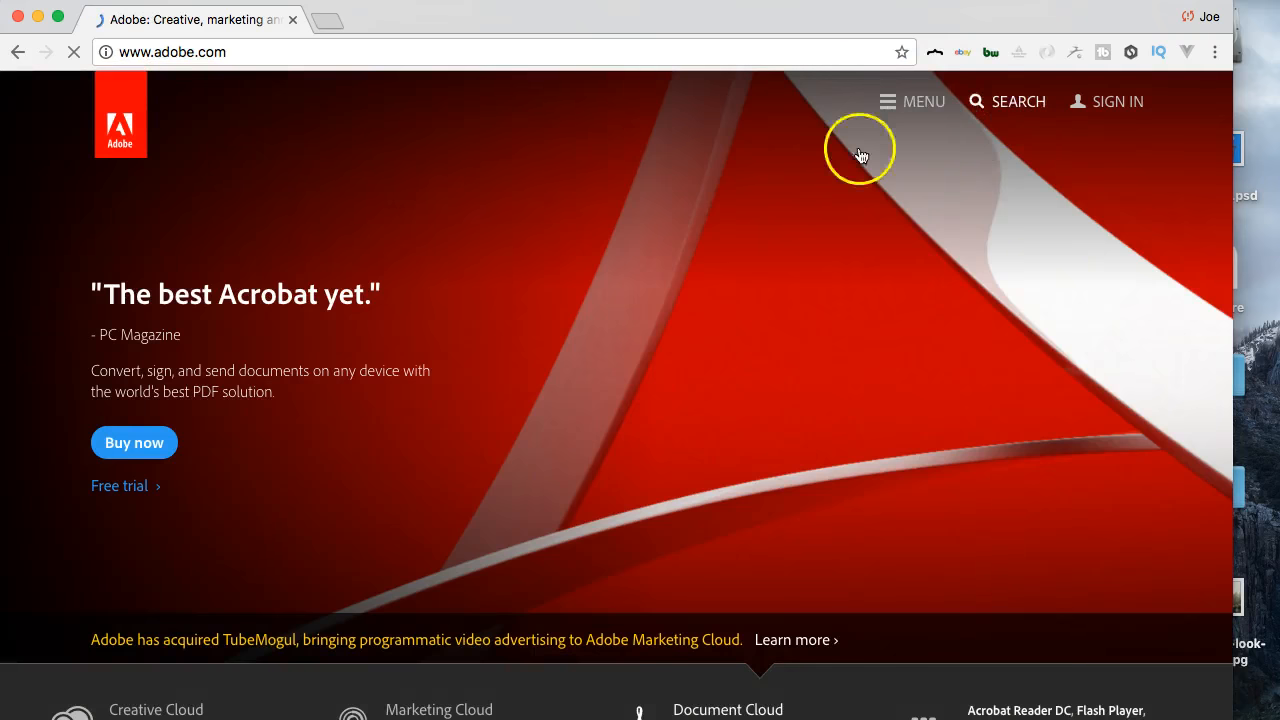
- Search the Adobe website for "xd", open the Adobe Experience Design CC (Beta) product page and look through its overview
left_click(1009, 119)
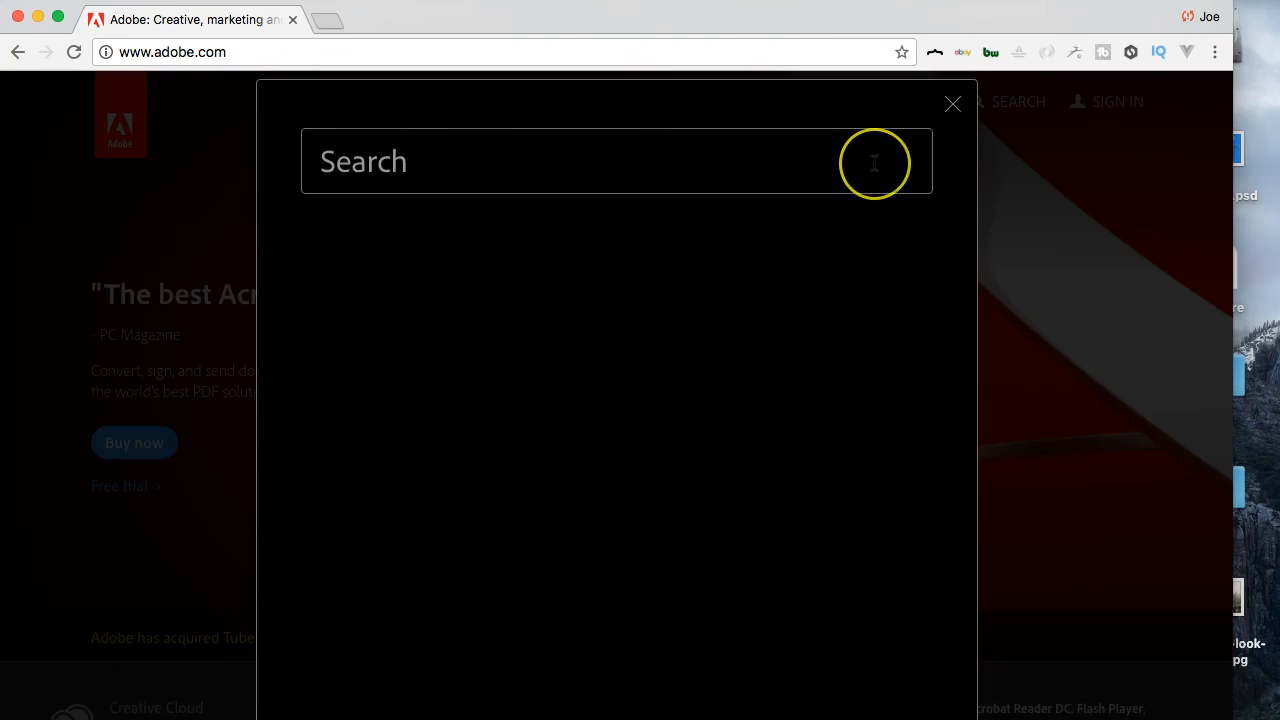
type("xd")
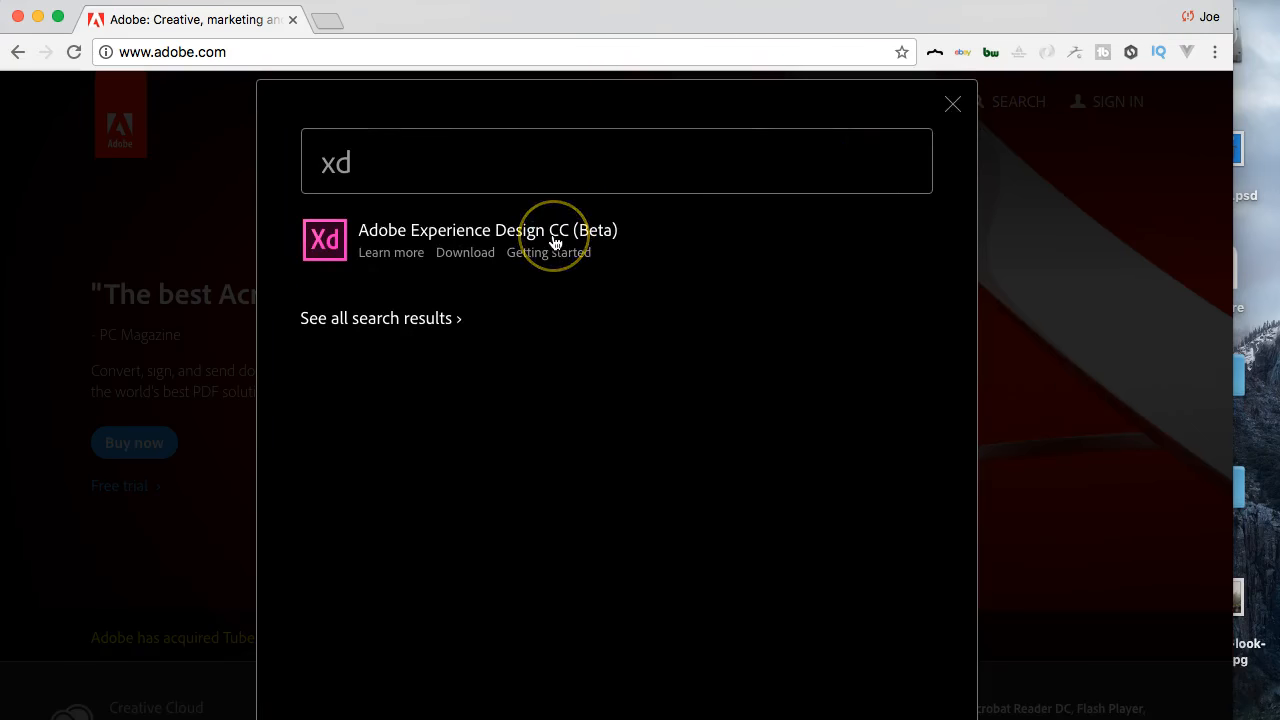
left_click(555, 242)
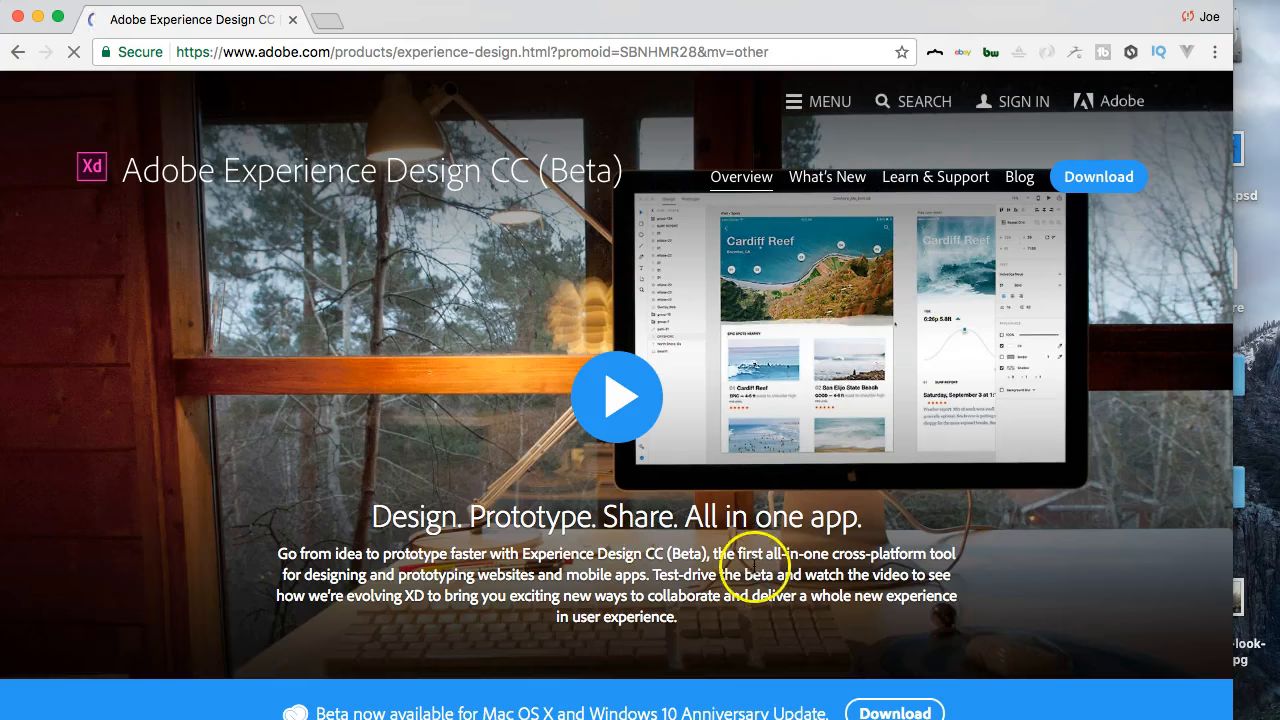
scroll(755, 567, "down", 6)
scroll(755, 567, "down", 3)
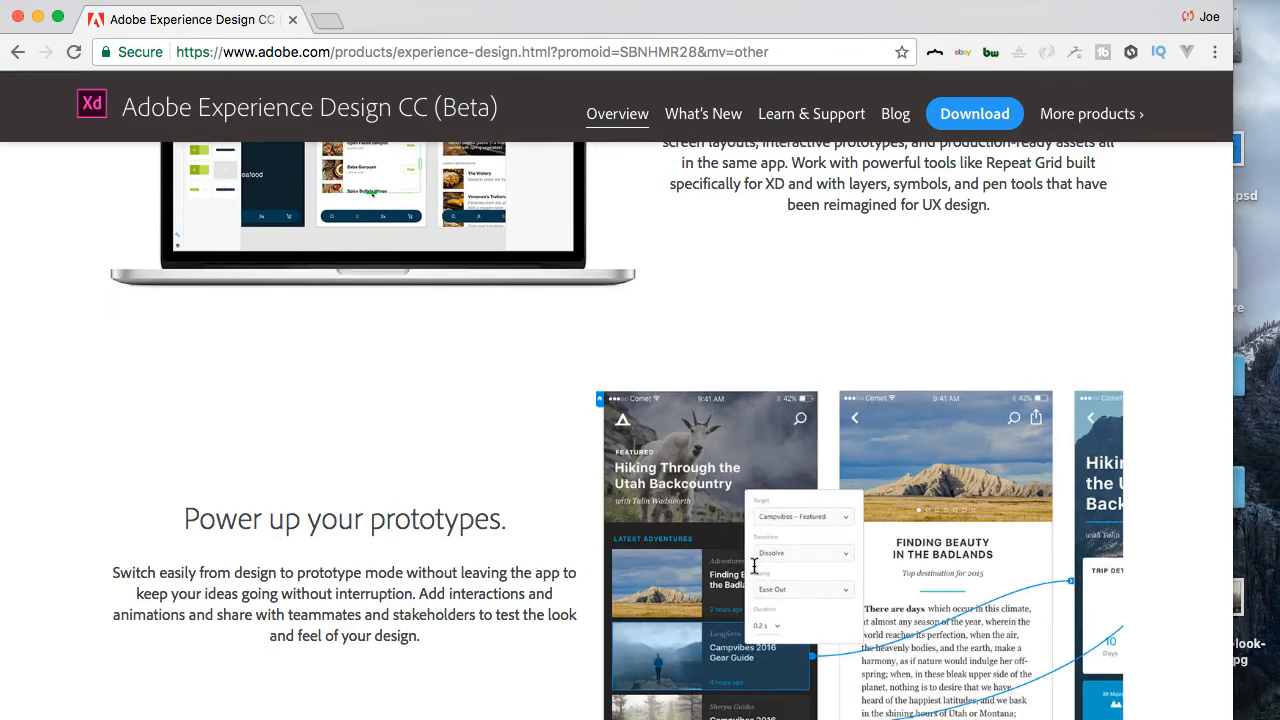
- Finish looking through the product page, switch back to Adobe XD and review the page design from the sign-up hero down to the footer
scroll(755, 567, "down", 6)
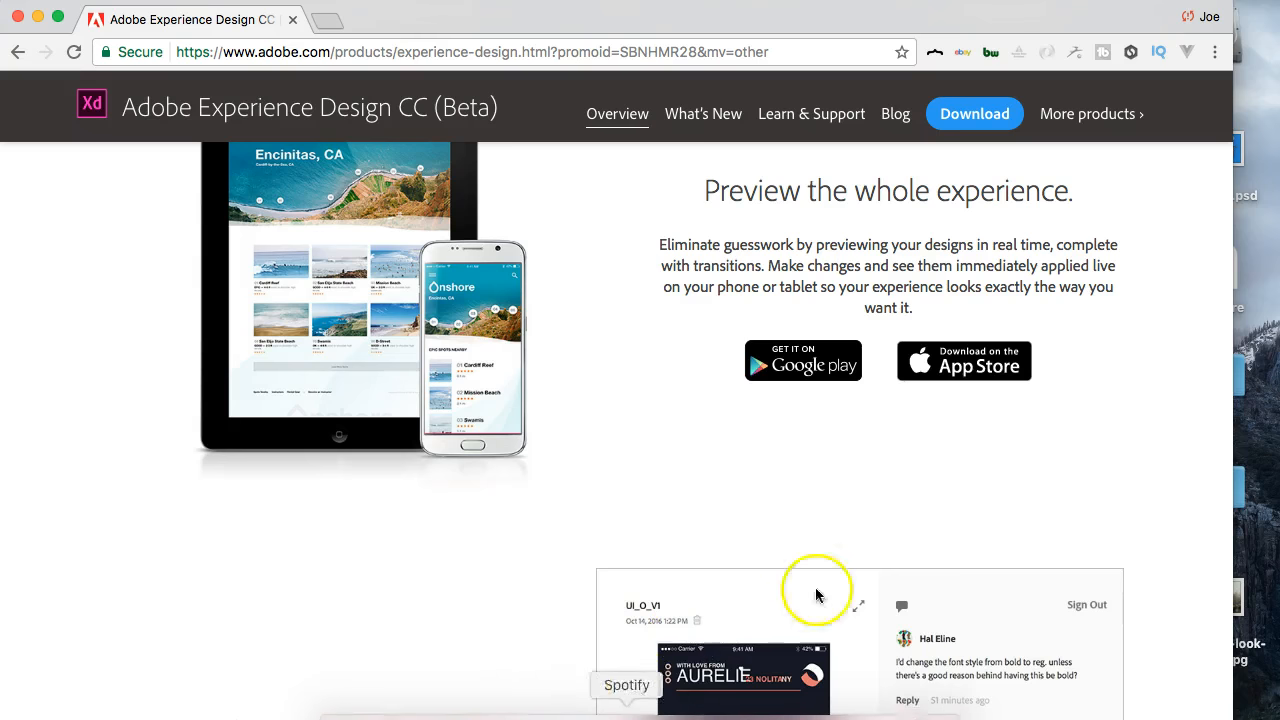
left_click(789, 703)
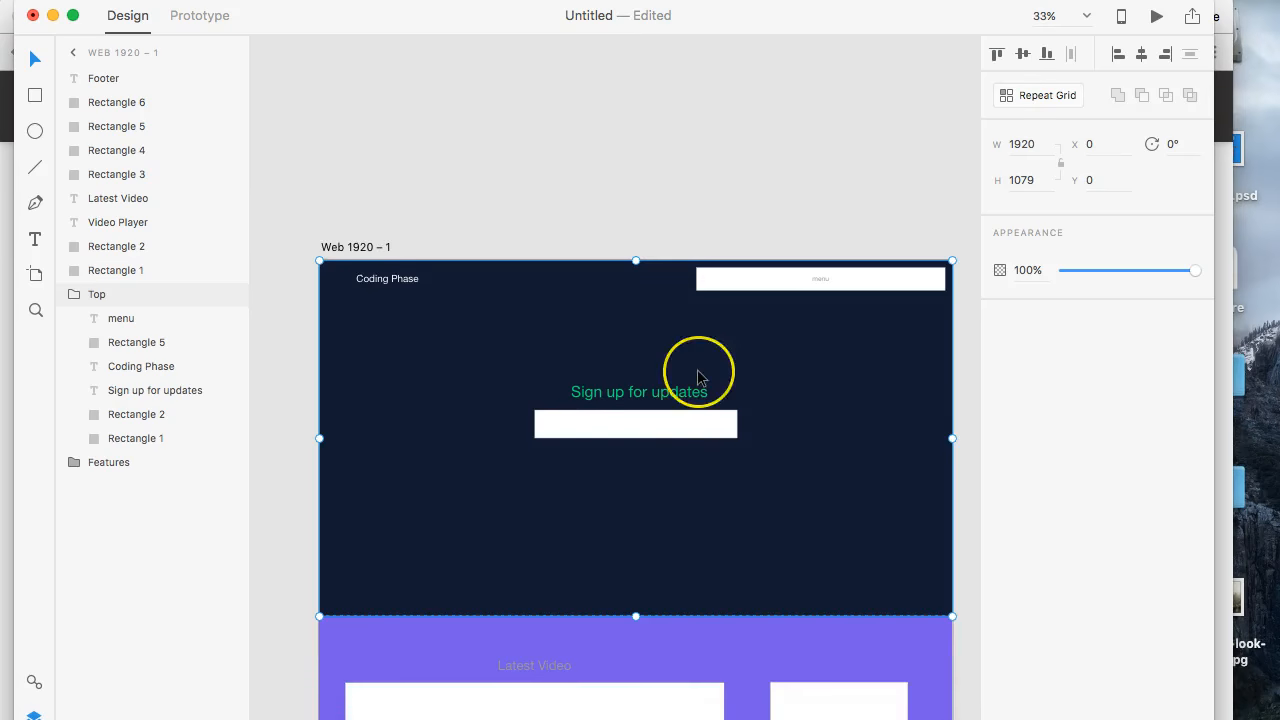
scroll(698, 376, "down", 15)
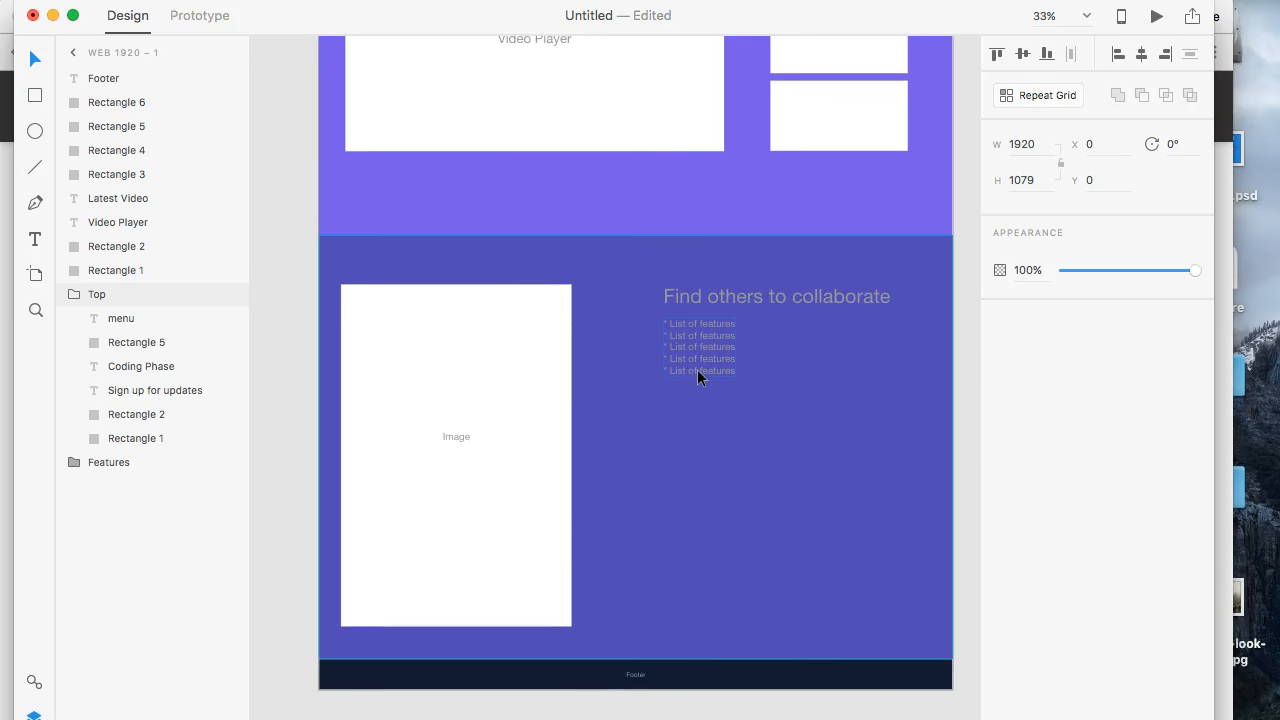
scroll(697, 376, "down", 3)
scroll(697, 376, "up", 5)
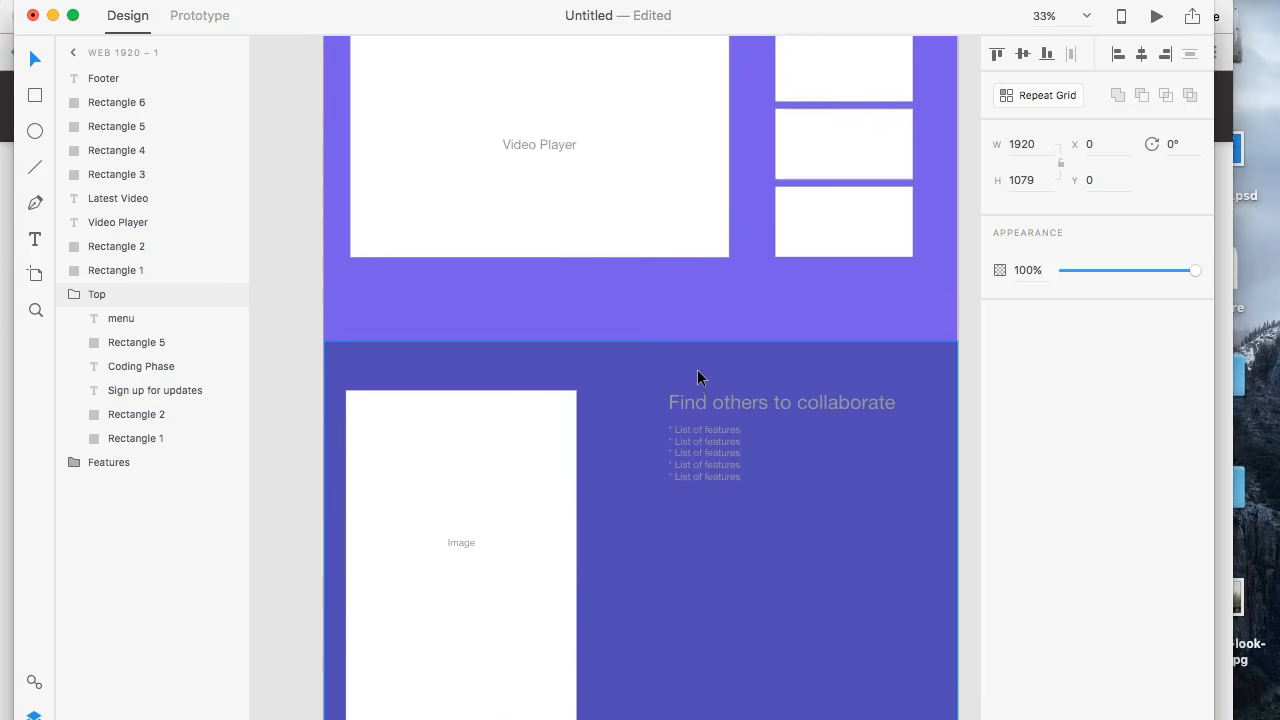
scroll(698, 377, "up", 5)
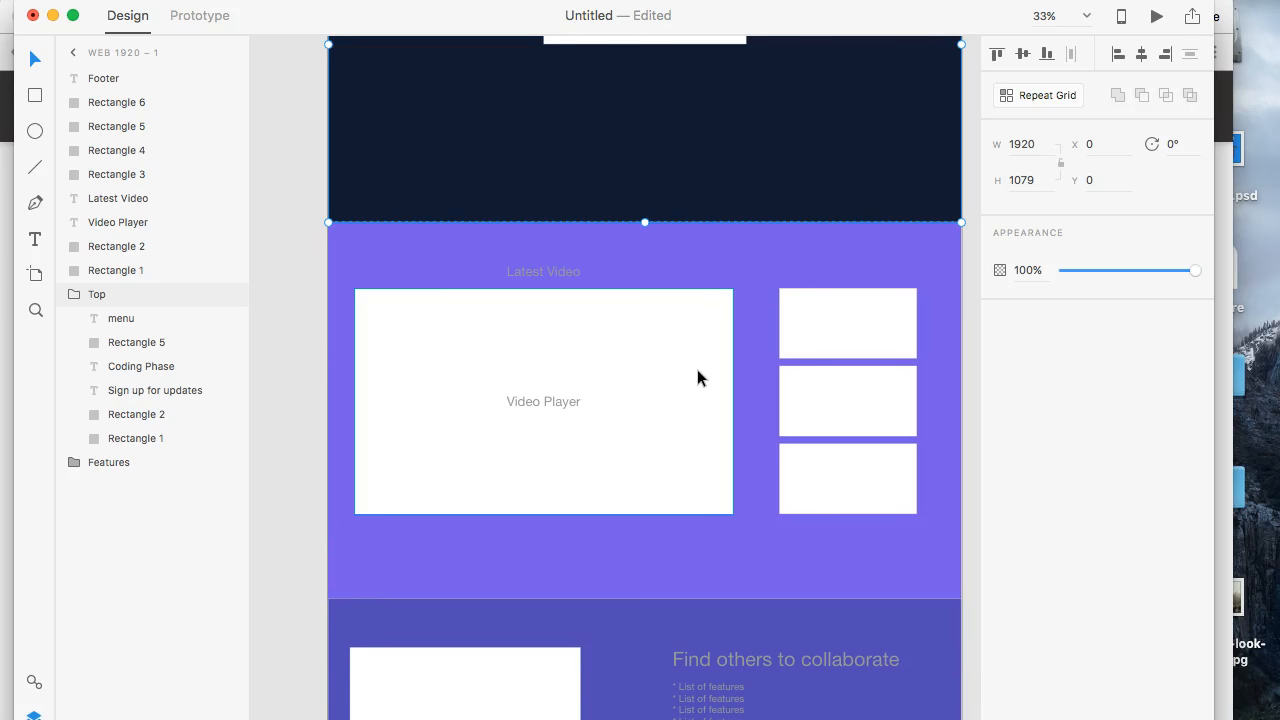
scroll(697, 376, "up", 8)
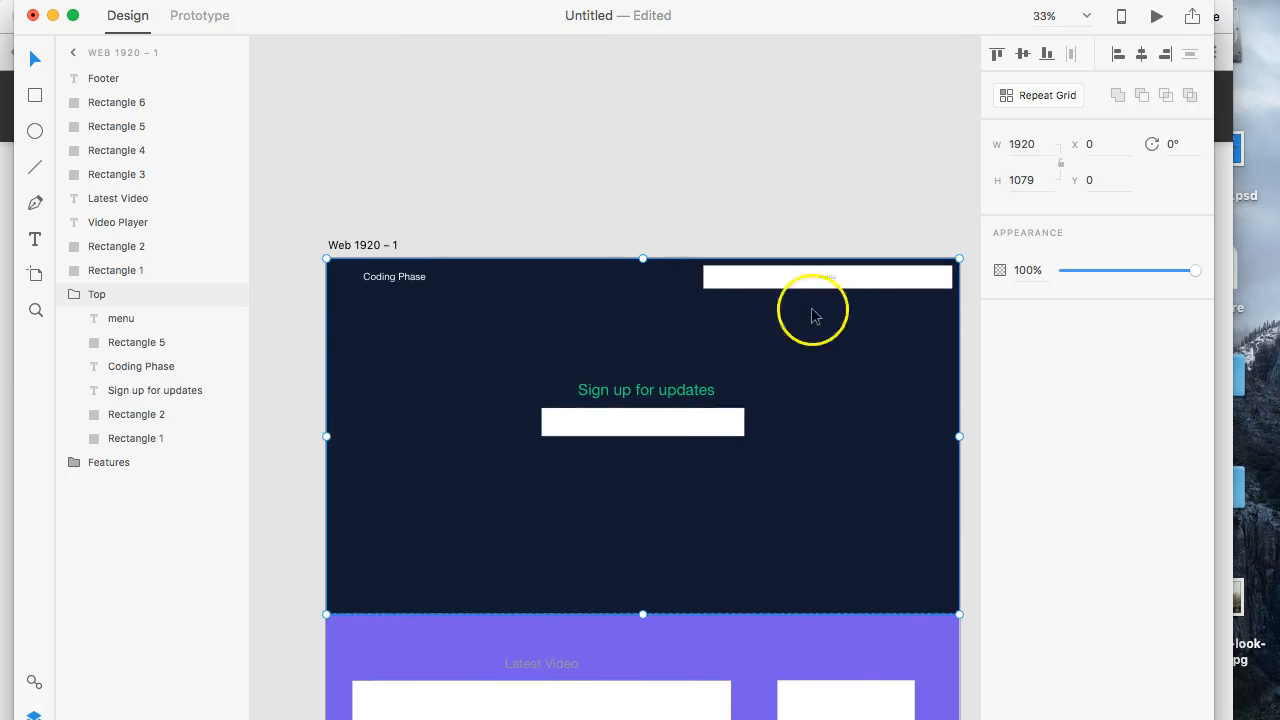
scroll(837, 330, "down", 18)
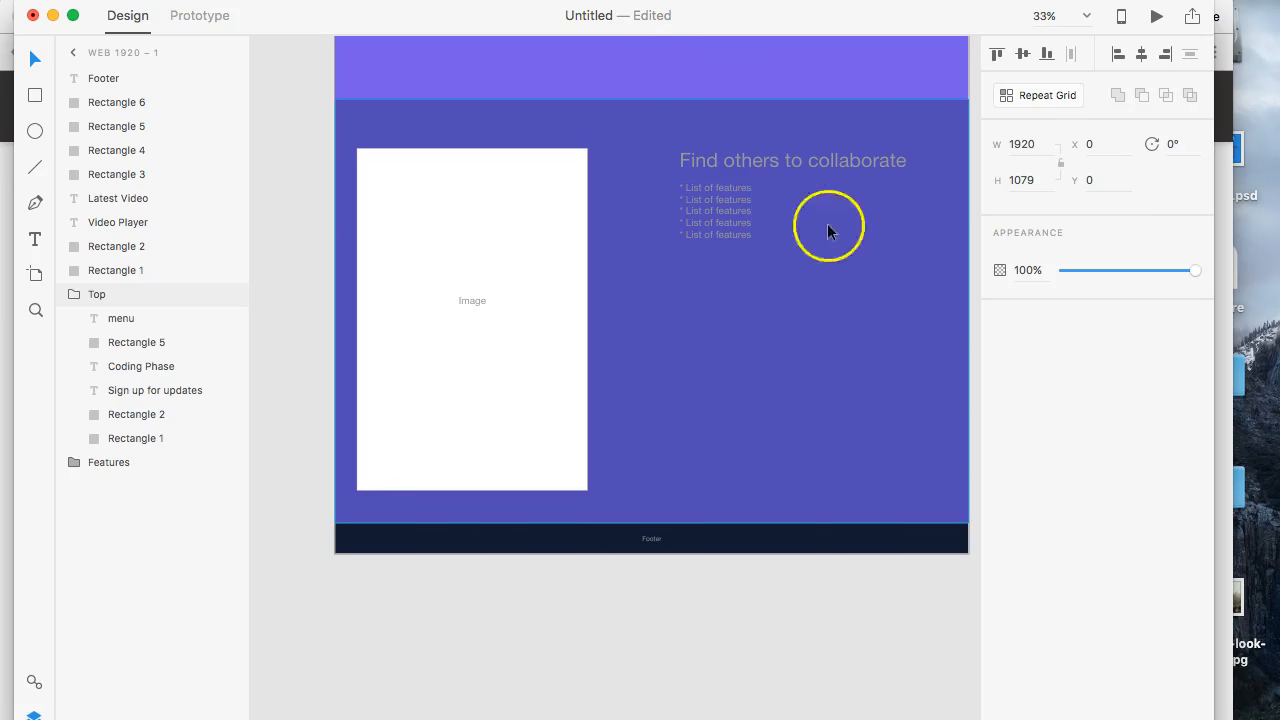
scroll(857, 286, "up", 2)
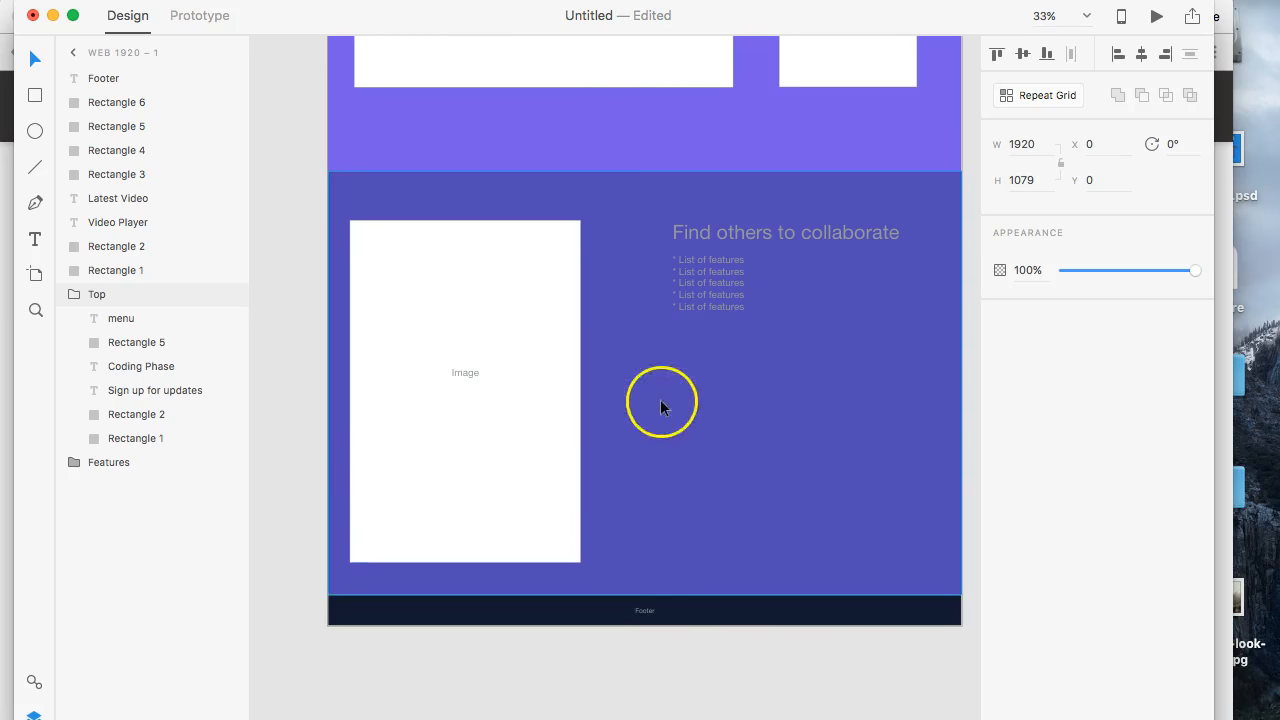